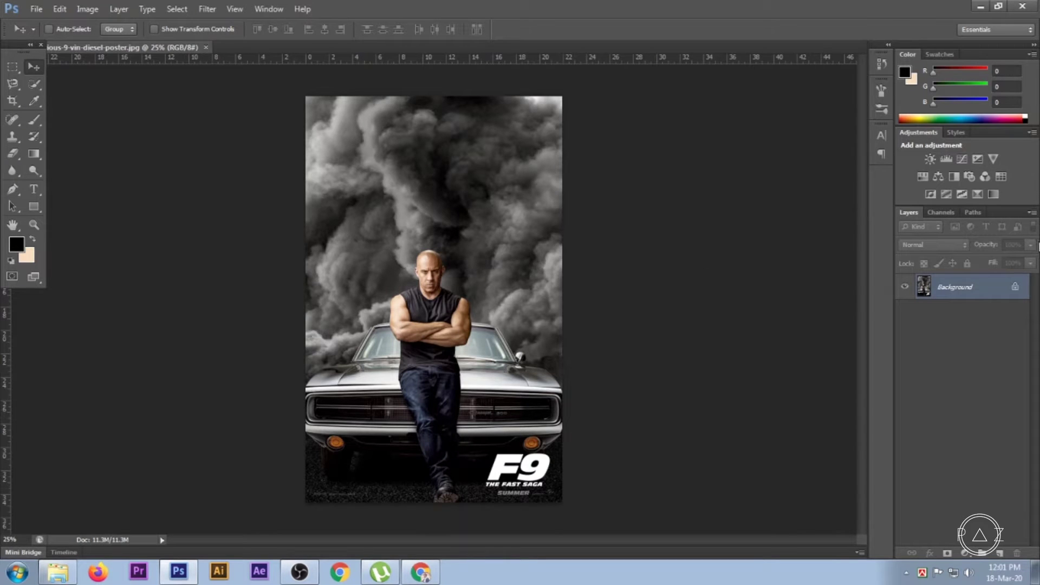
Step: Convert the locked Background into an editable Layer 0 and zoom in on the car
{"action": "double_click", "coordinate": [985, 292]}
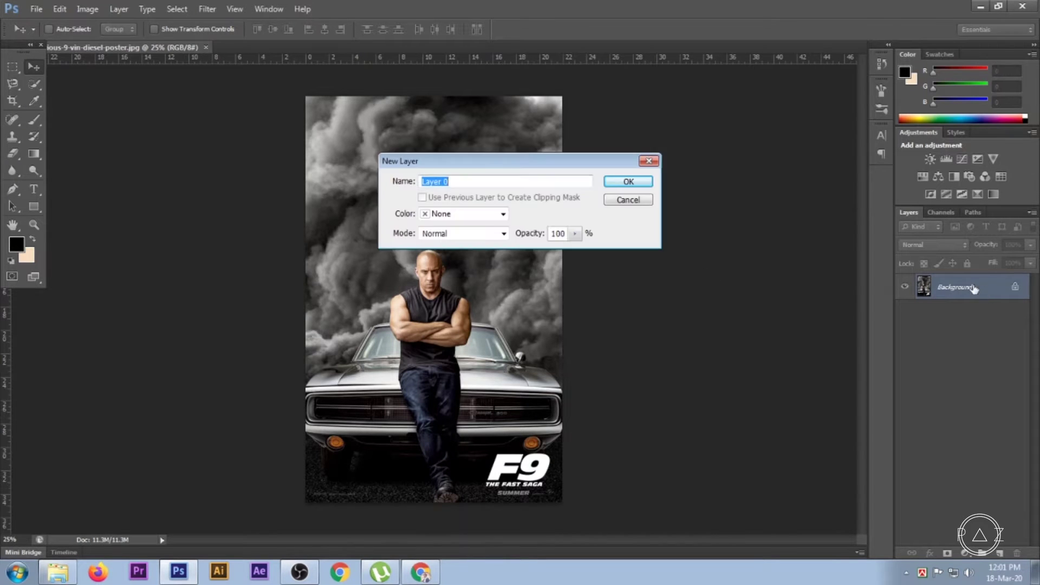
{"action": "left_click", "coordinate": [646, 182]}
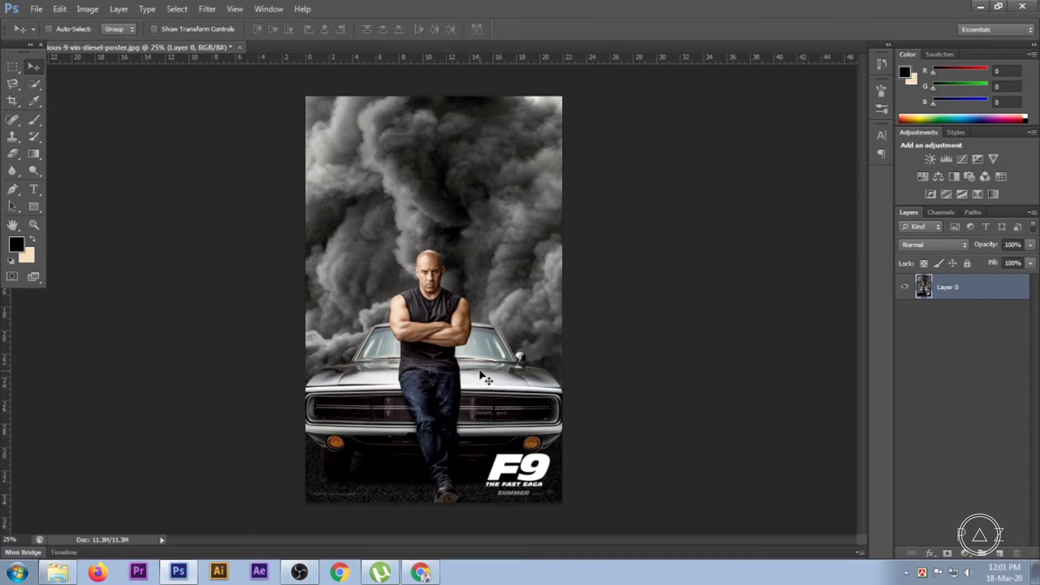
{"action": "left_click", "coordinate": [461, 438], "text": "ctrl"}
{"action": "left_click", "coordinate": [462, 438], "text": "ctrl"}
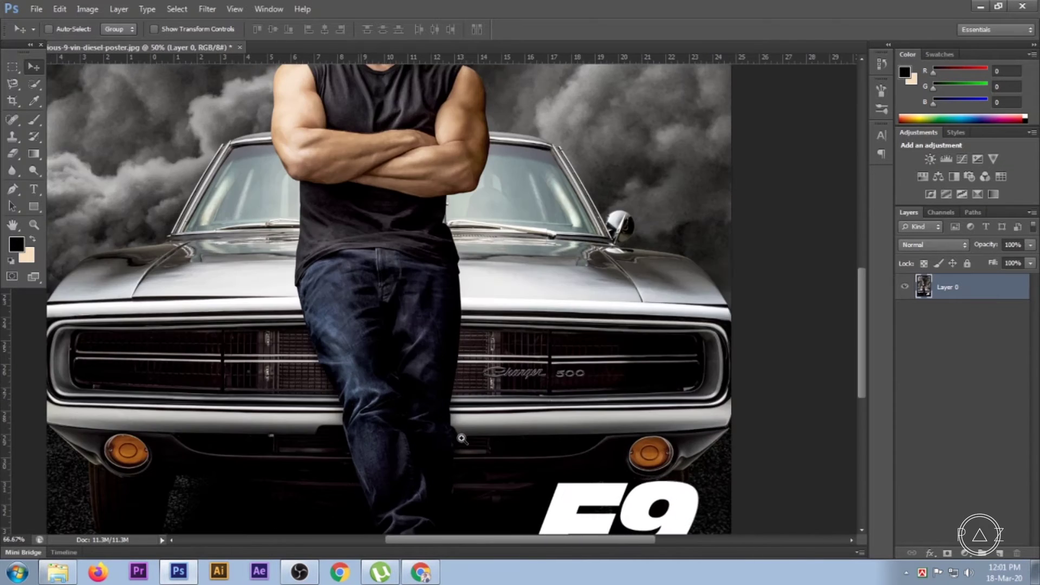
Step: Zoom in close on the car hood's right edge and pick the Pen Tool
{"action": "left_click_drag", "start_coordinate": [627, 434], "coordinate": [594, 420]}
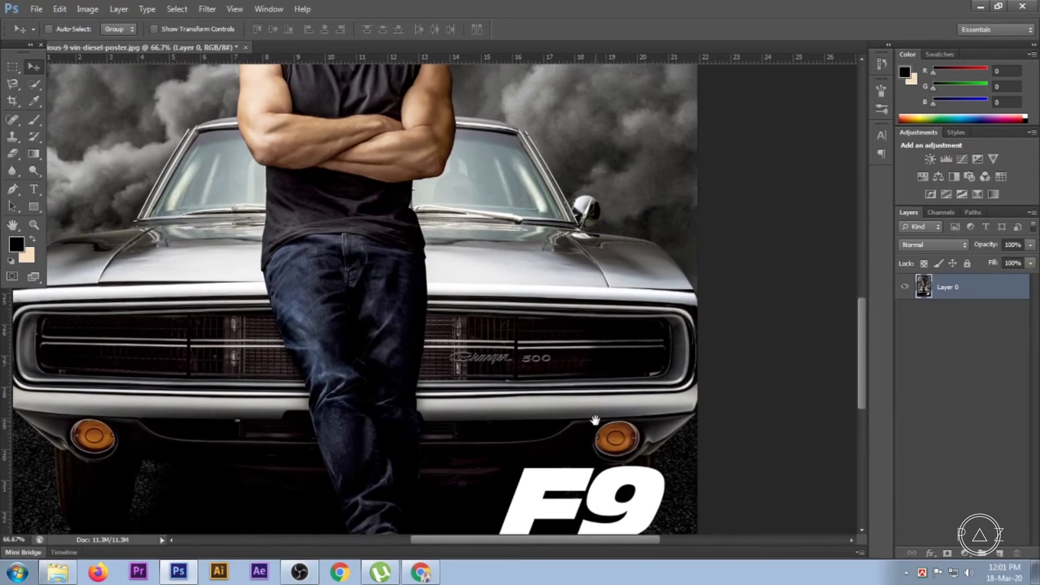
{"action": "left_click_drag", "start_coordinate": [630, 315], "coordinate": [615, 376]}
{"action": "left_click", "coordinate": [634, 356], "text": "ctrl"}
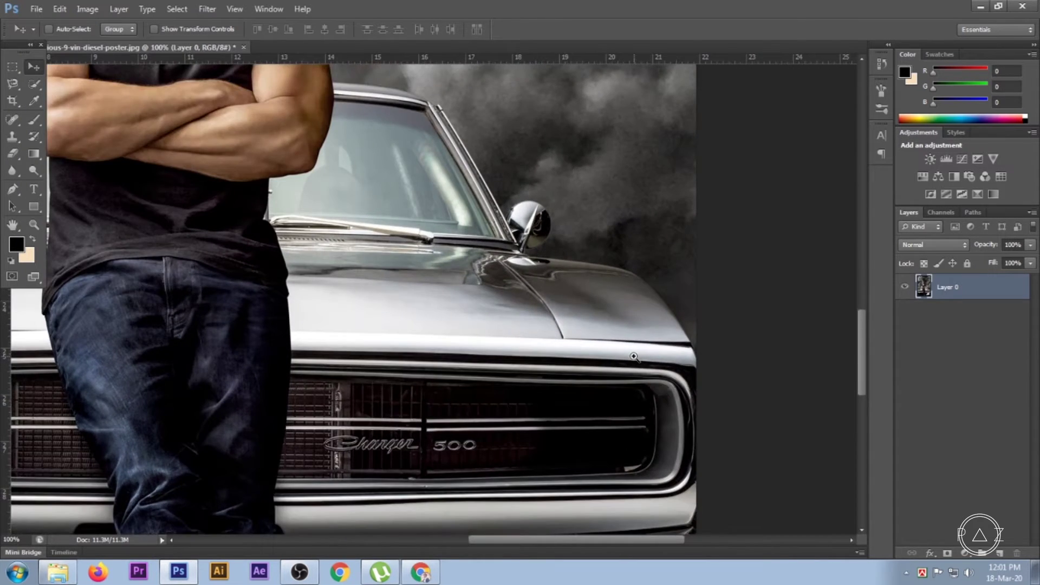
{"action": "left_click", "coordinate": [634, 356], "text": "alt"}
{"action": "left_click", "coordinate": [640, 347], "text": "ctrl"}
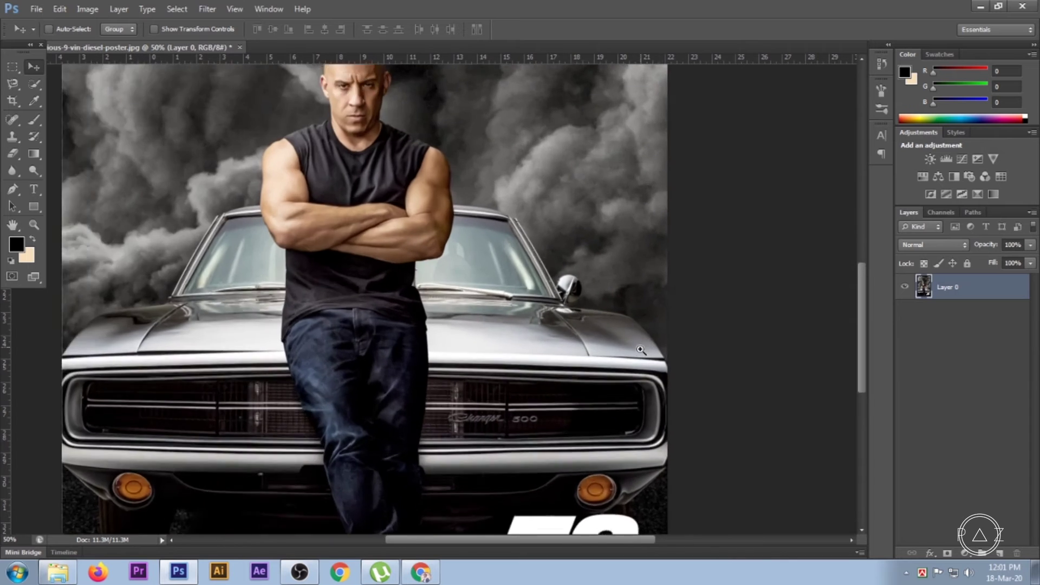
{"action": "left_click", "coordinate": [647, 363], "text": "ctrl"}
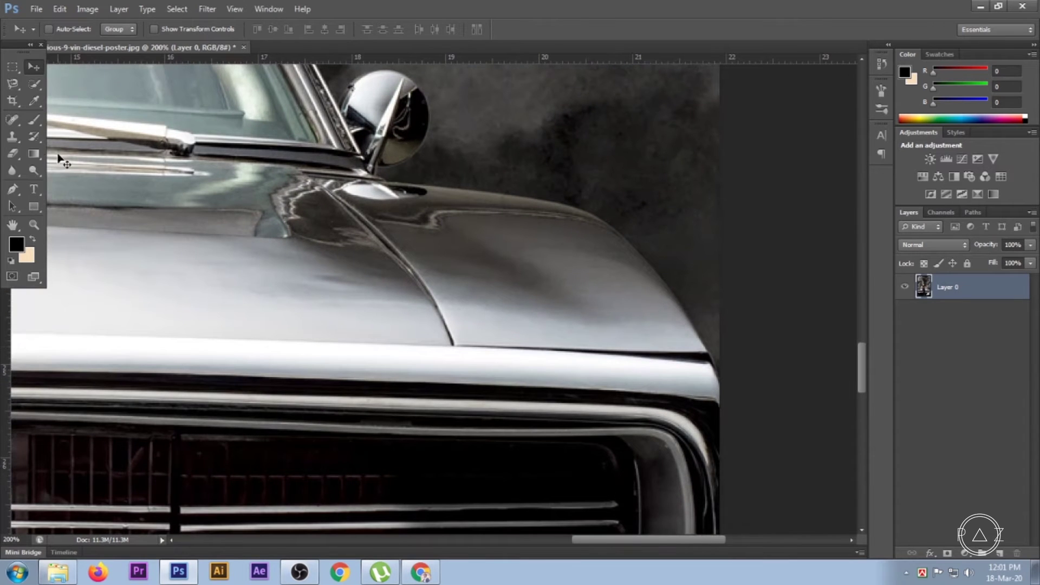
{"action": "left_click", "coordinate": [12, 189]}
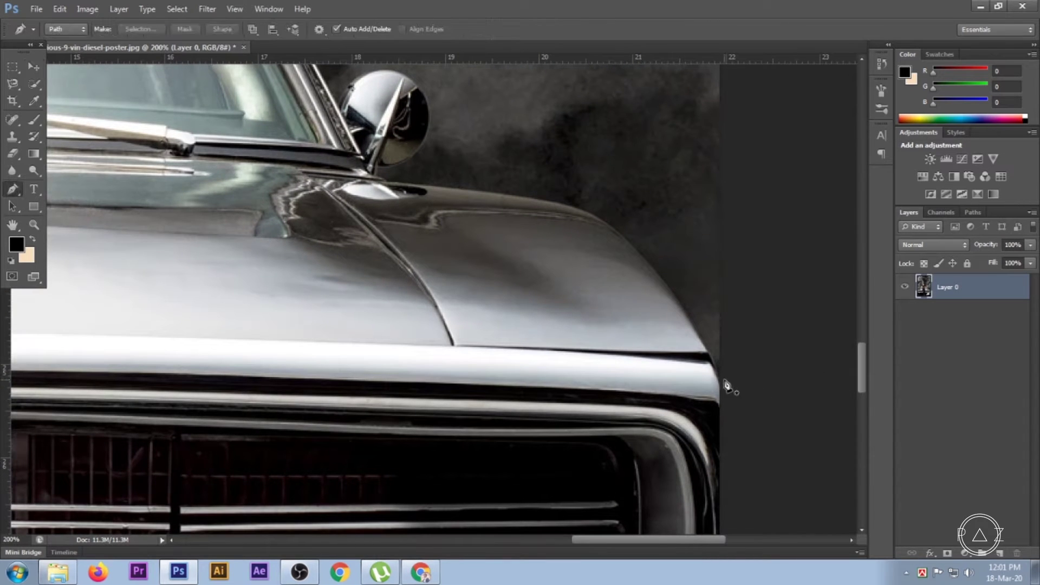
Step: Trace the path along the hood edge from its corner to the mirror base
{"action": "left_click", "coordinate": [716, 367]}
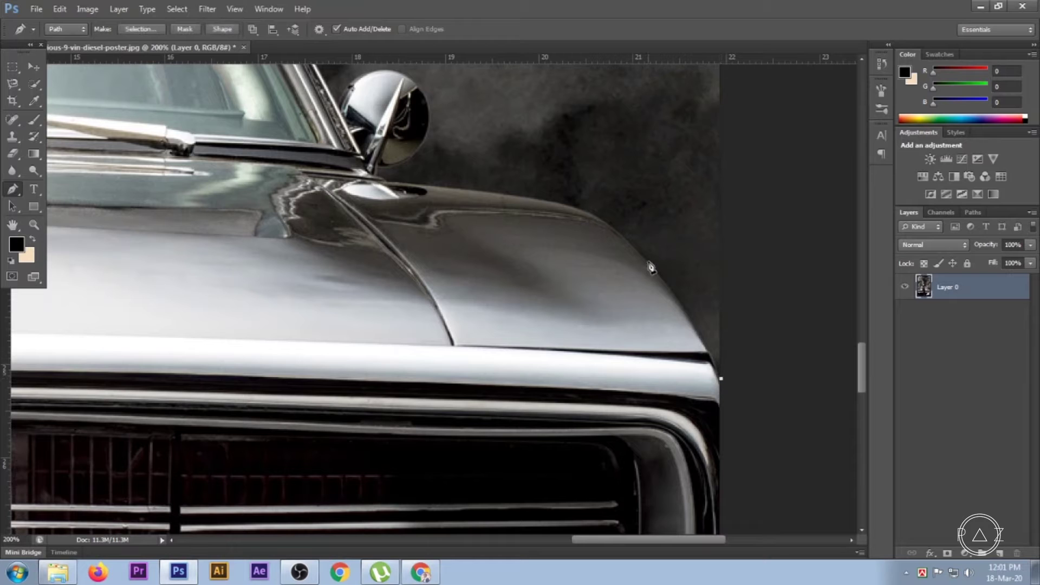
{"action": "left_click_drag", "start_coordinate": [597, 217], "coordinate": [523, 173]}
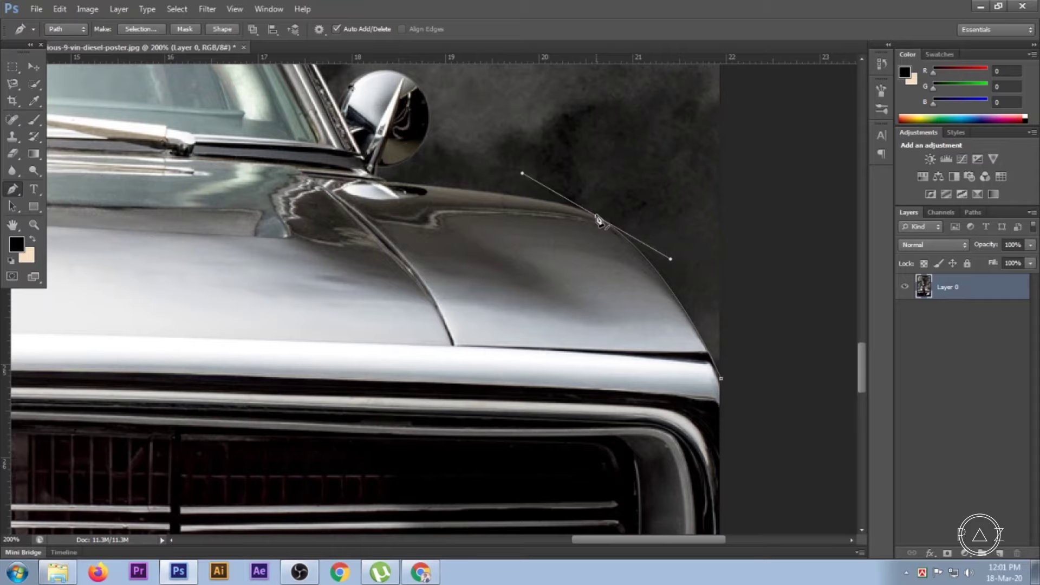
{"action": "left_click", "coordinate": [599, 220], "text": "alt"}
{"action": "key", "text": "ctrl+plus"}
{"action": "mouse_move", "coordinate": [325, 168]}
{"action": "left_mouse_down"}
{"action": "mouse_move", "coordinate": [402, 240]}
{"action": "mouse_move", "coordinate": [203, 245]}
{"action": "left_mouse_up"}
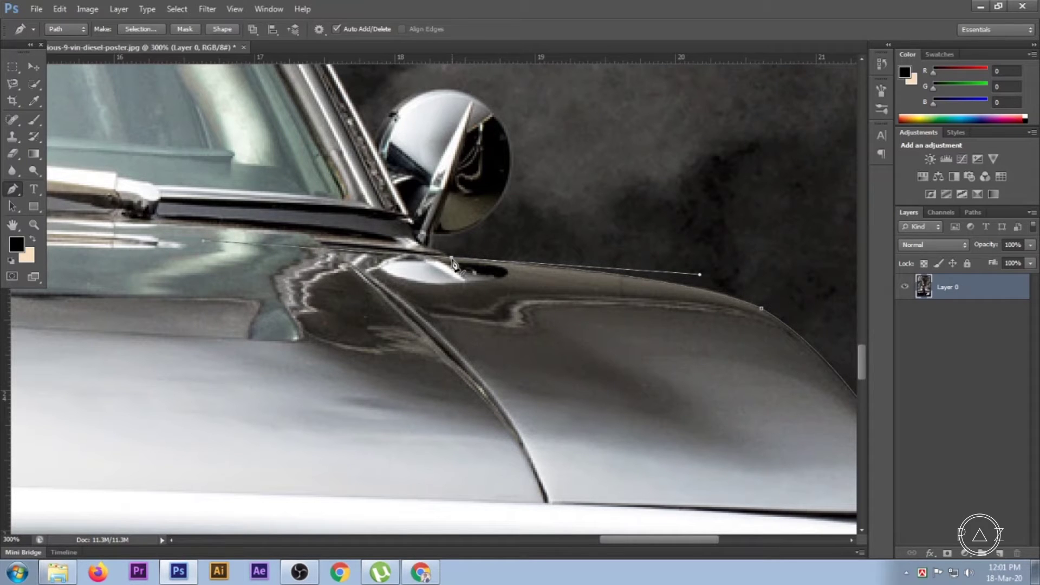
{"action": "left_click", "coordinate": [432, 245]}
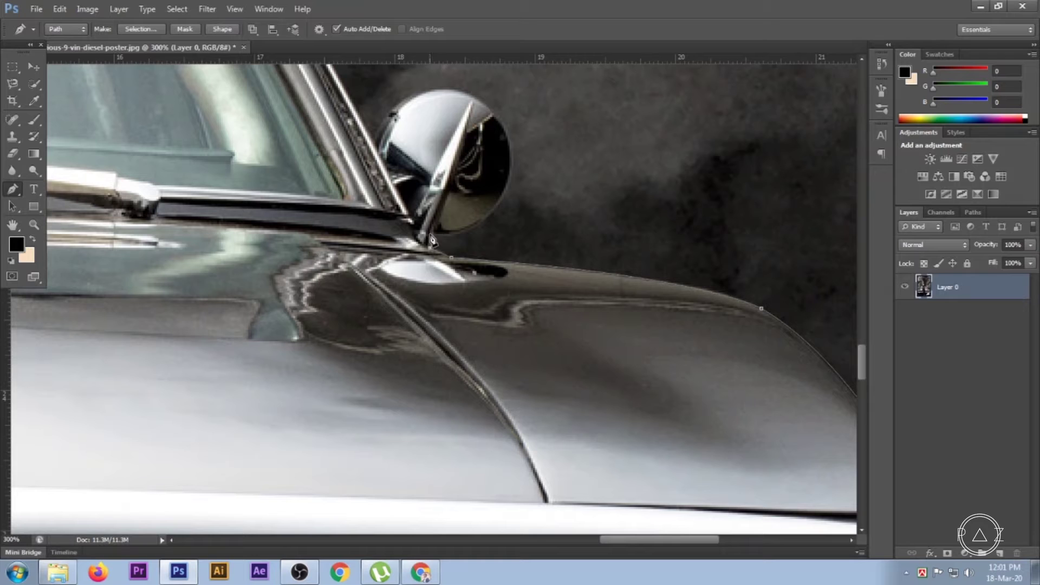
{"action": "left_click_drag", "start_coordinate": [505, 197], "coordinate": [550, 146]}
{"action": "left_click", "coordinate": [507, 198], "text": "alt"}
Step: Curve the path around the side mirror's edge, top and left side toward the windshield
{"action": "left_click_drag", "start_coordinate": [491, 112], "coordinate": [456, 91]}
{"action": "left_click", "coordinate": [492, 115], "text": "alt"}
{"action": "left_click_drag", "start_coordinate": [416, 98], "coordinate": [357, 116]}
{"action": "left_click", "coordinate": [416, 100], "text": "alt"}
{"action": "left_click_drag", "start_coordinate": [378, 146], "coordinate": [361, 201]}
{"action": "left_click", "coordinate": [381, 145], "text": "alt"}
{"action": "left_click_drag", "start_coordinate": [381, 151], "coordinate": [598, 376]}
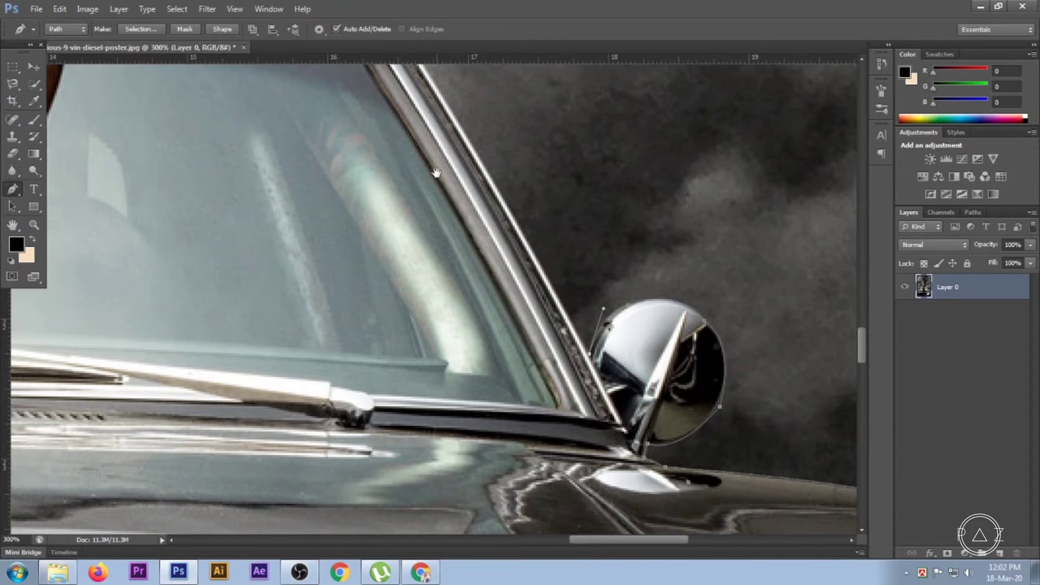
{"action": "left_click_drag", "start_coordinate": [436, 173], "coordinate": [517, 300]}
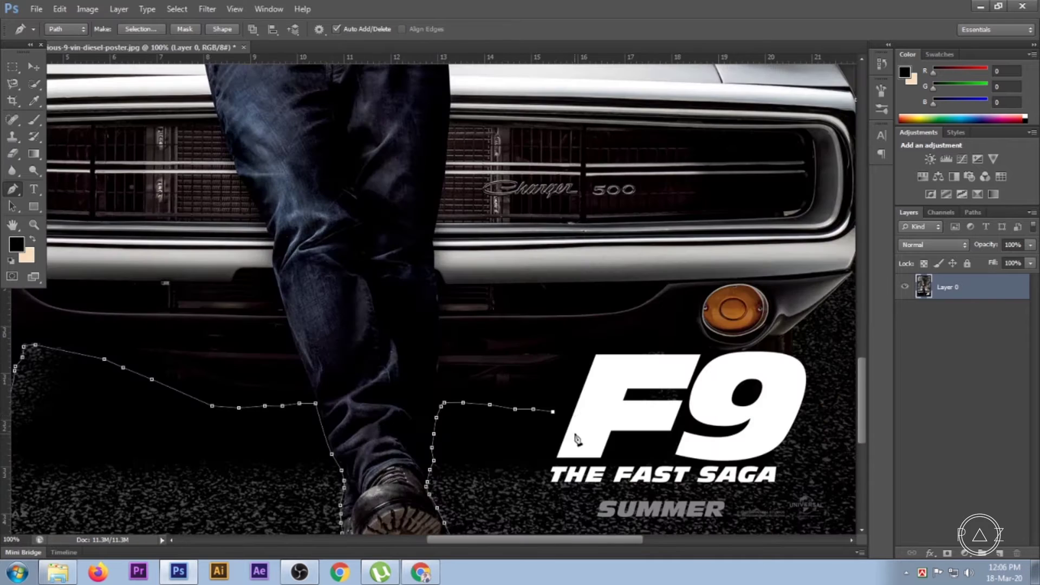
Step: Extend the path across the top of the F9 logo toward the 9's bowl
{"action": "left_click", "coordinate": [586, 400]}
{"action": "left_click", "coordinate": [586, 399], "text": "alt"}
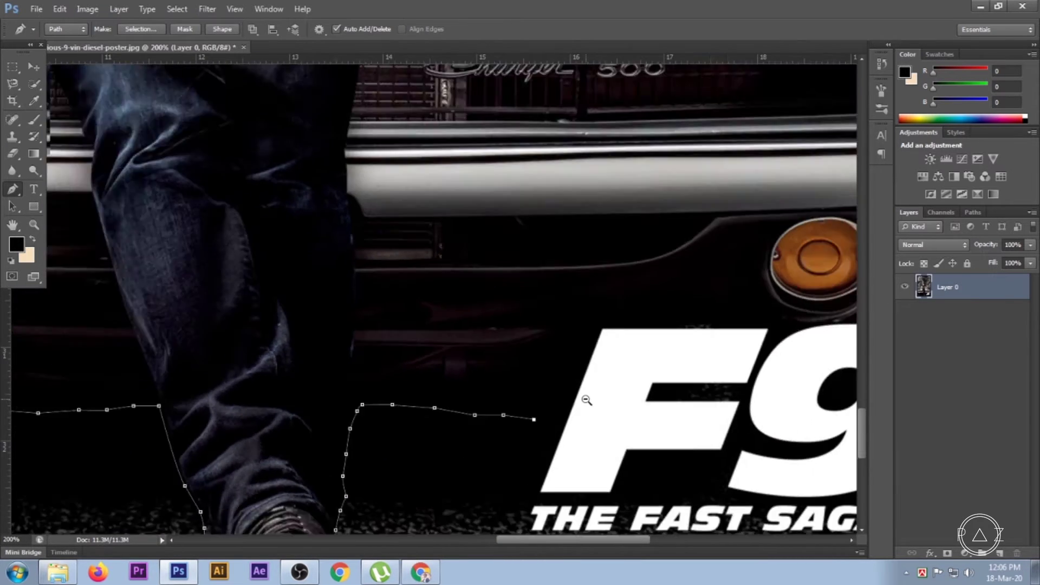
{"action": "left_click", "coordinate": [592, 406]}
{"action": "left_click", "coordinate": [627, 399]}
{"action": "left_click", "coordinate": [668, 390]}
{"action": "left_click", "coordinate": [682, 392]}
{"action": "left_click", "coordinate": [682, 406]}
{"action": "left_click", "coordinate": [703, 433]}
{"action": "left_click", "coordinate": [747, 438]}
{"action": "left_click_drag", "start_coordinate": [765, 436], "coordinate": [778, 437]}
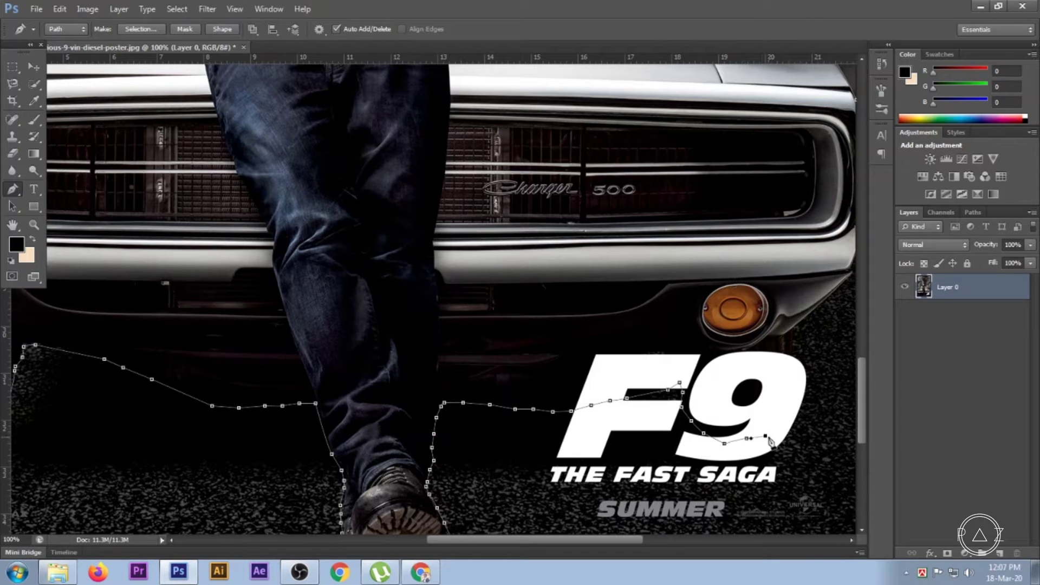
{"action": "key", "text": "ctrl+z"}
Step: Run the path above SAGA and up the right edge of the 9 toward the bumper
{"action": "left_click", "coordinate": [756, 470]}
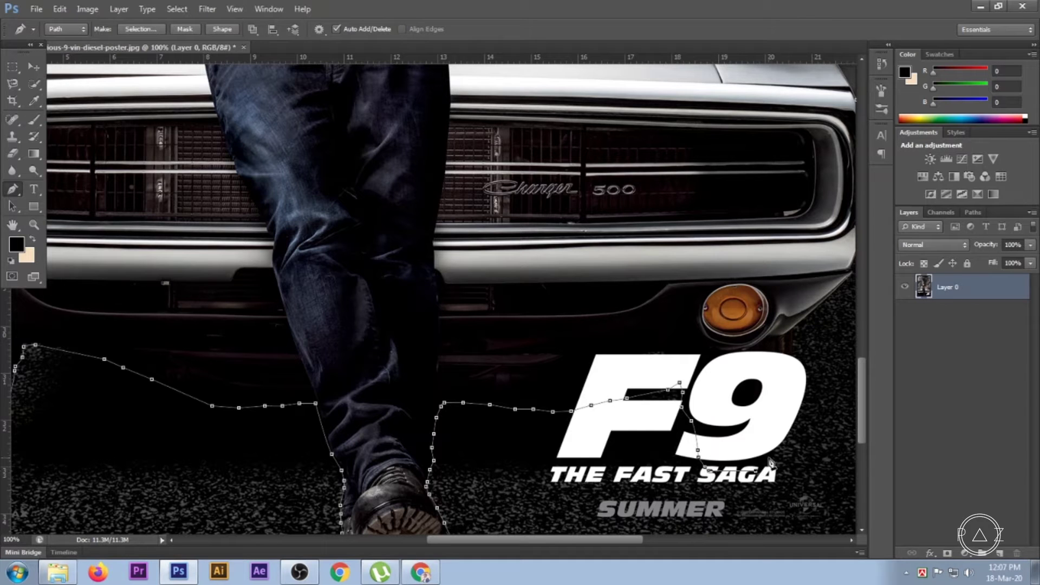
{"action": "left_click", "coordinate": [776, 465]}
{"action": "left_click", "coordinate": [776, 452]}
{"action": "left_click", "coordinate": [785, 429]}
{"action": "left_click", "coordinate": [793, 400]}
{"action": "left_click", "coordinate": [797, 379]}
{"action": "left_click", "coordinate": [799, 350]}
{"action": "left_click", "coordinate": [797, 327]}
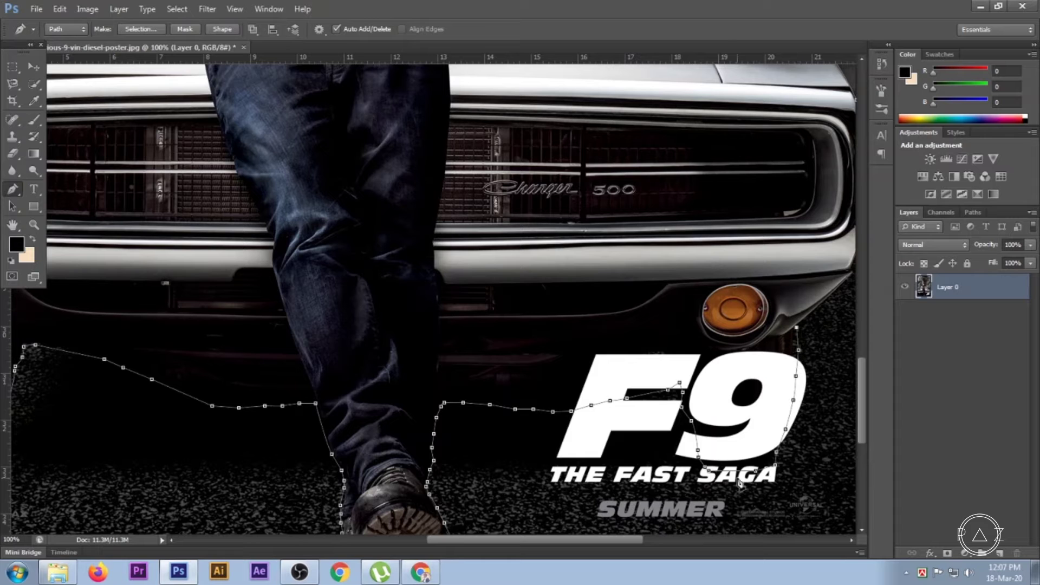
Step: Trace along the bumper edge and close the path at its starting anchor
{"action": "left_click_drag", "start_coordinate": [808, 349], "coordinate": [584, 432]}
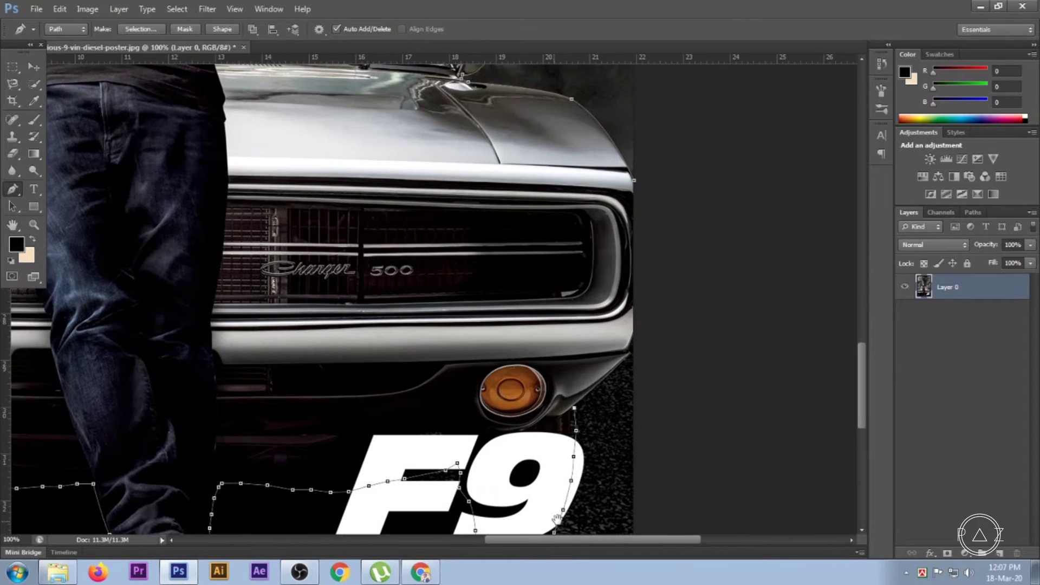
{"action": "left_click", "coordinate": [590, 394]}
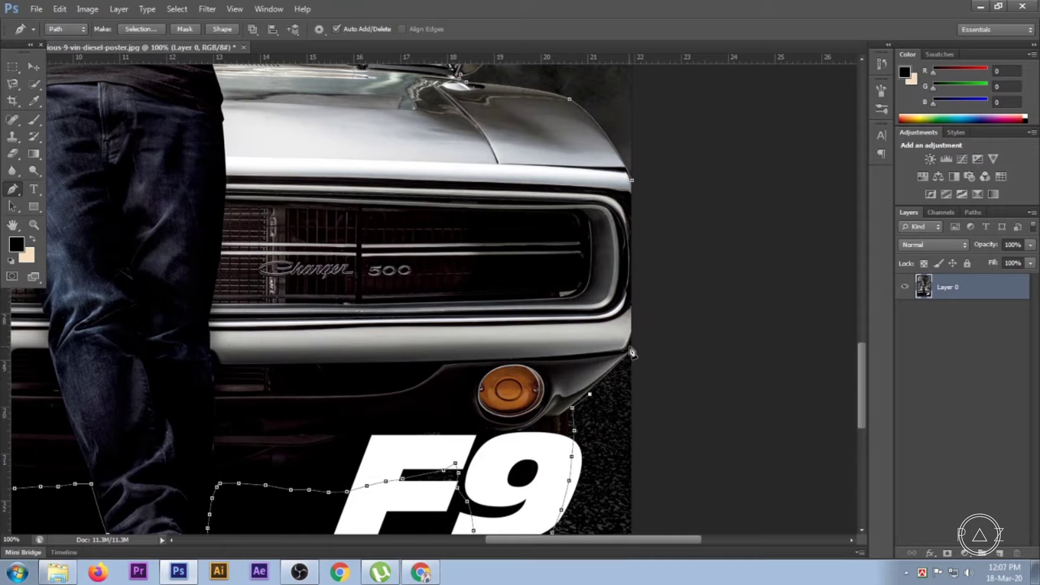
{"action": "left_click", "coordinate": [632, 351]}
{"action": "left_click", "coordinate": [632, 180]}
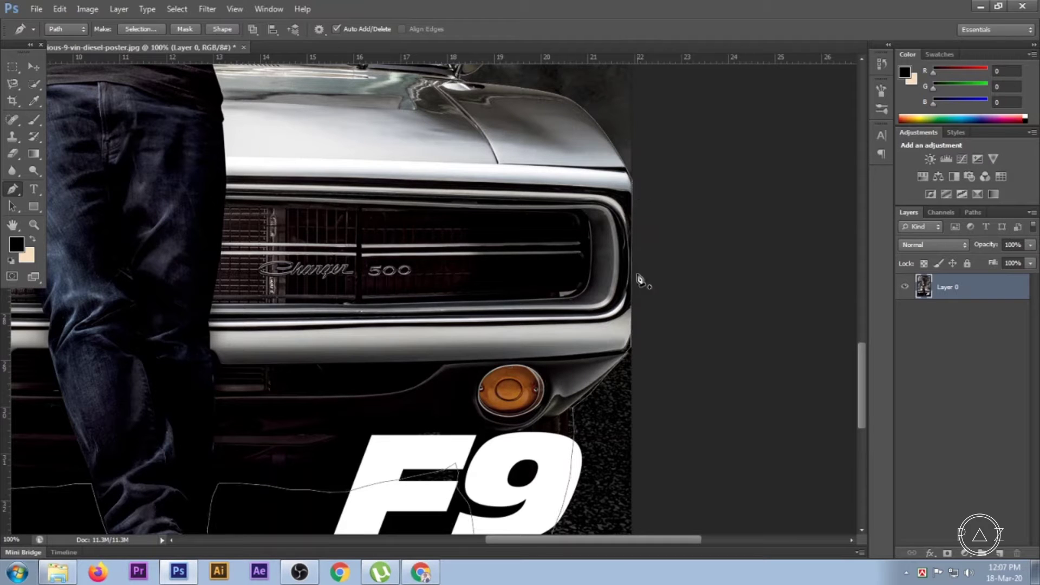
{"action": "left_click", "coordinate": [35, 66]}
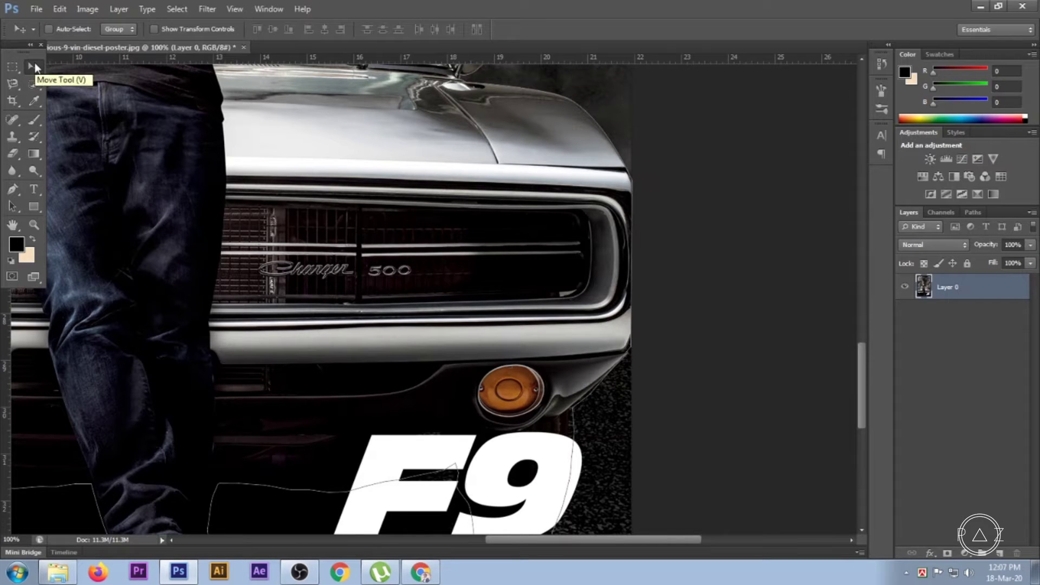
Step: Load the closed path as a selection, delete the background, deselect, and zoom out
{"action": "key", "text": "ctrl+Return"}
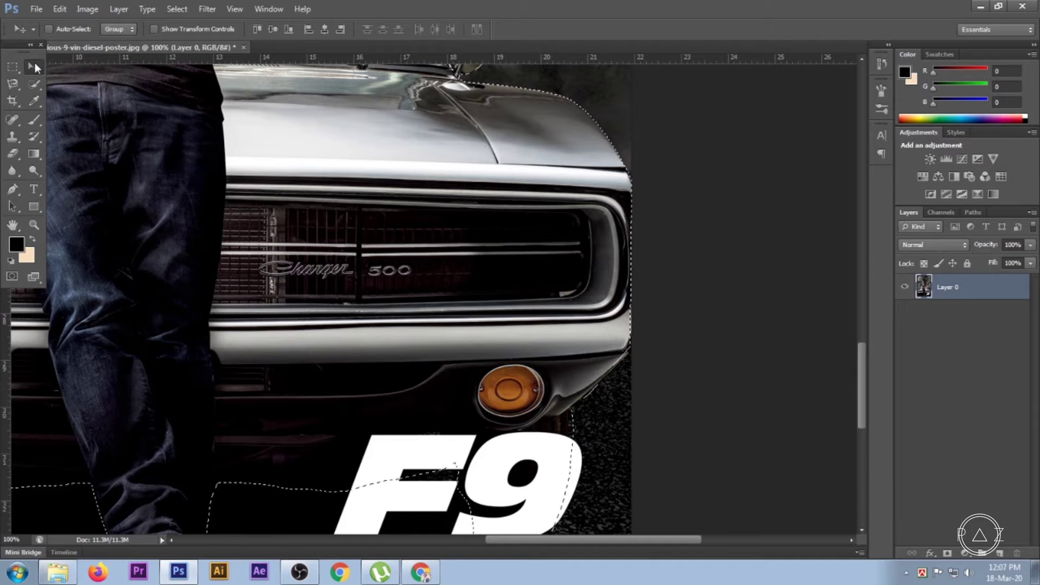
{"action": "key", "text": "Delete"}
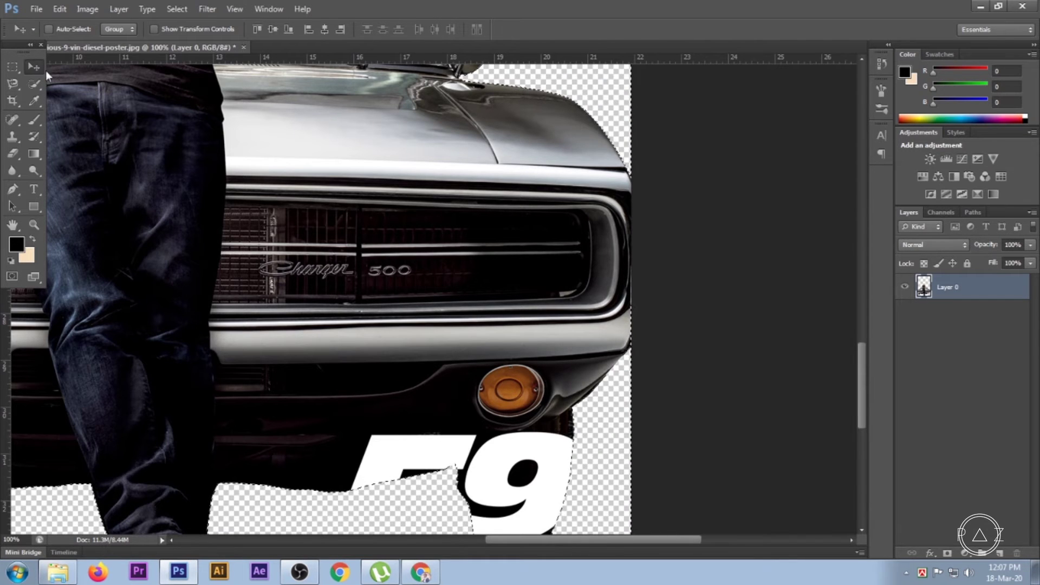
{"action": "key", "text": "ctrl+d"}
{"action": "key", "text": "ctrl+minus"}
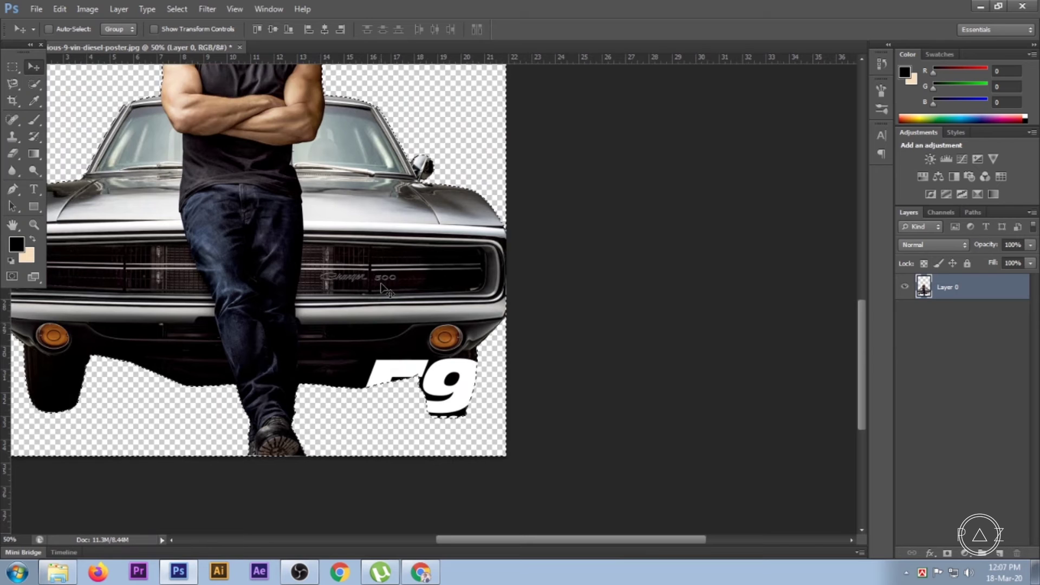
{"action": "key", "text": "ctrl+minus"}
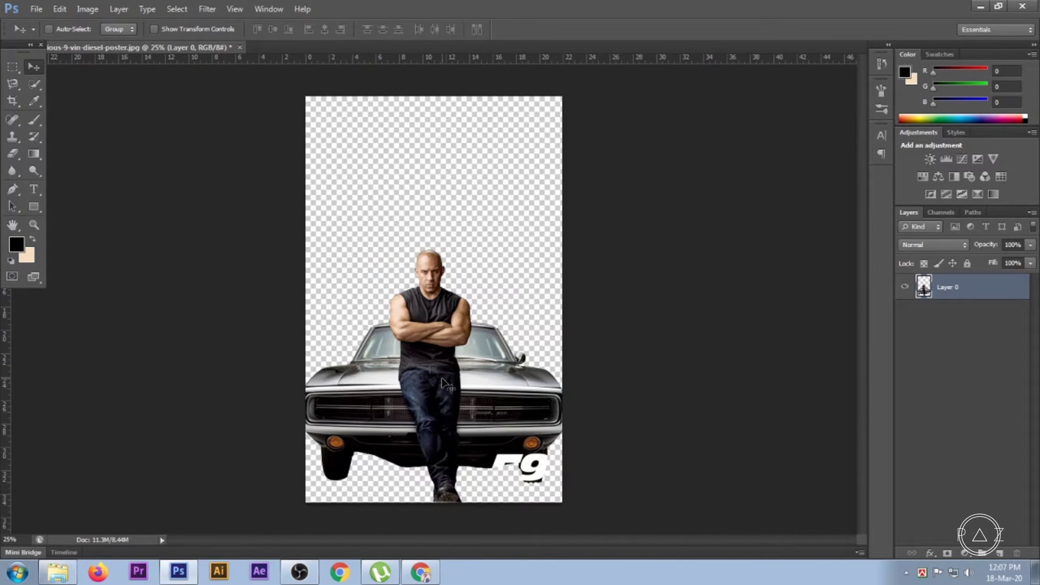
{"action": "key", "text": "ctrl+minus"}
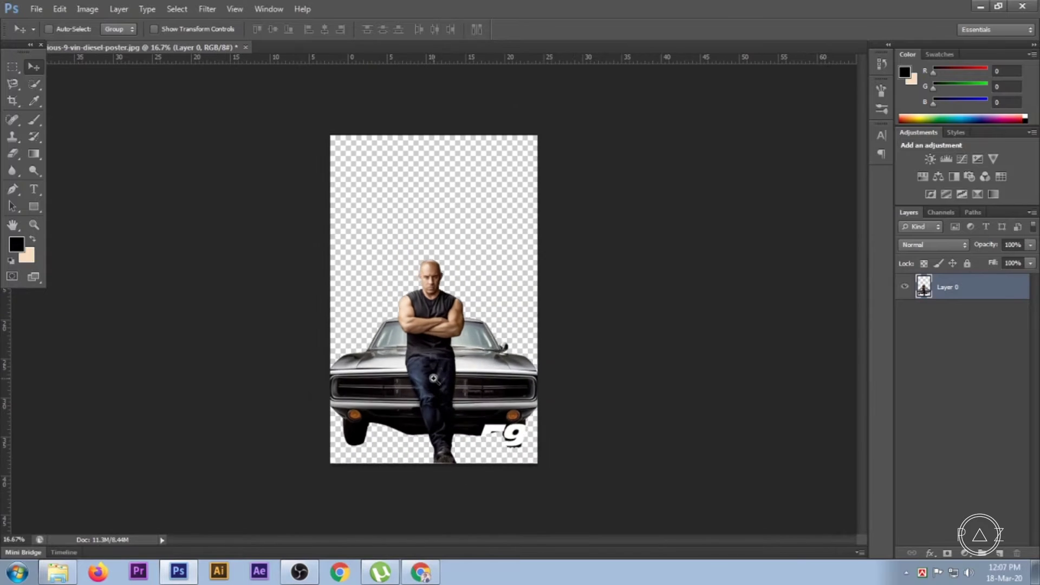
{"action": "key", "text": "ctrl+plus"}
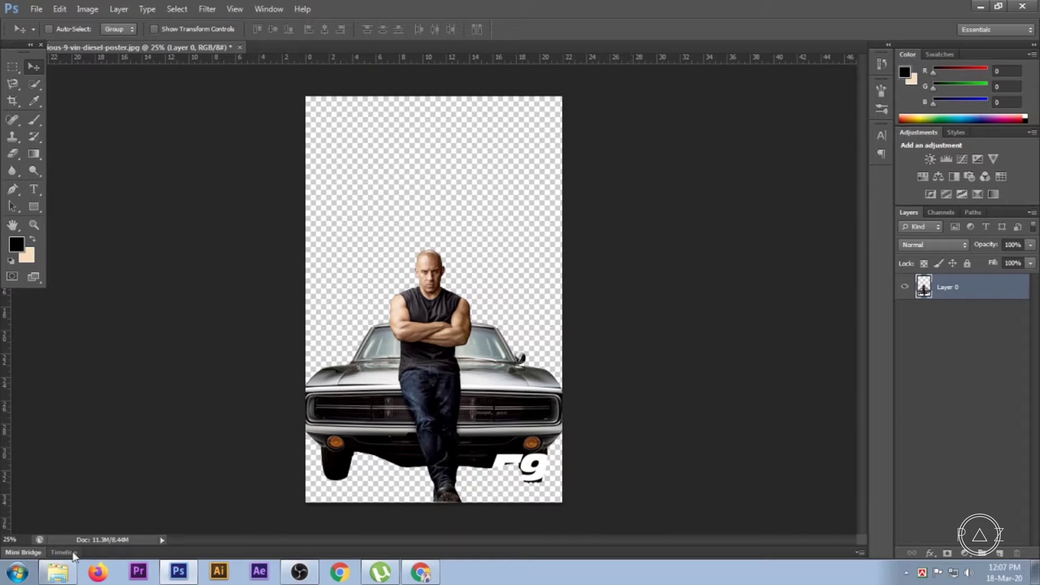
Step: Drag the John Cena F9 poster file from Windows Explorer into Photoshop
{"action": "left_click", "coordinate": [58, 572]}
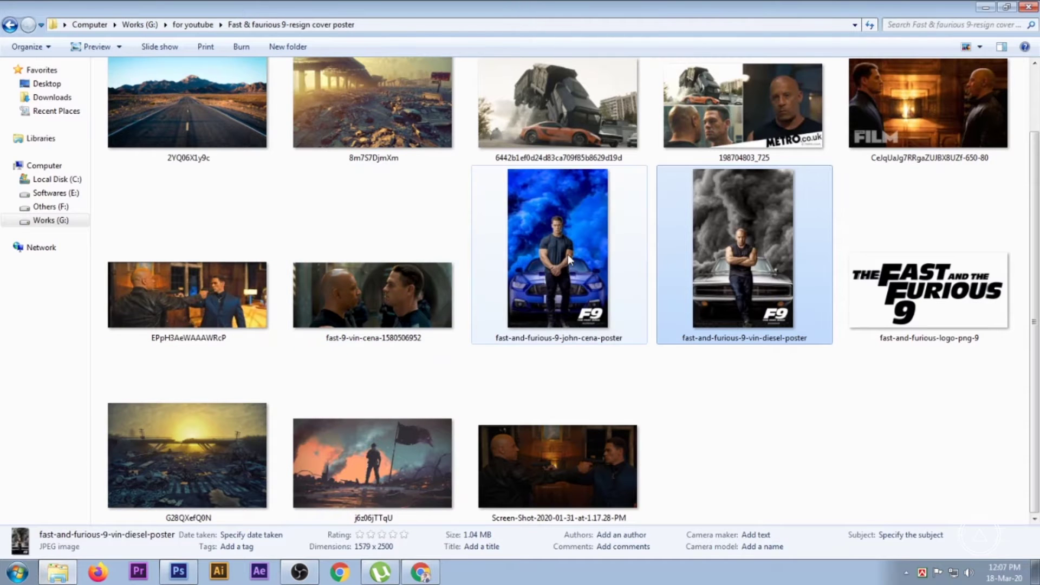
{"action": "key", "text": "Left"}
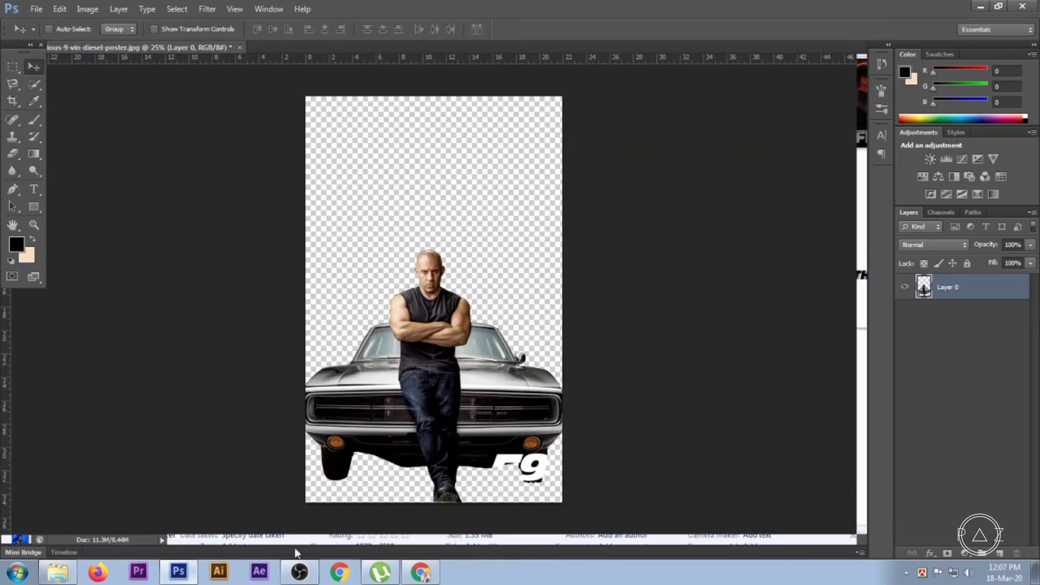
{"action": "left_click_drag", "start_coordinate": [180, 574], "coordinate": [996, 411]}
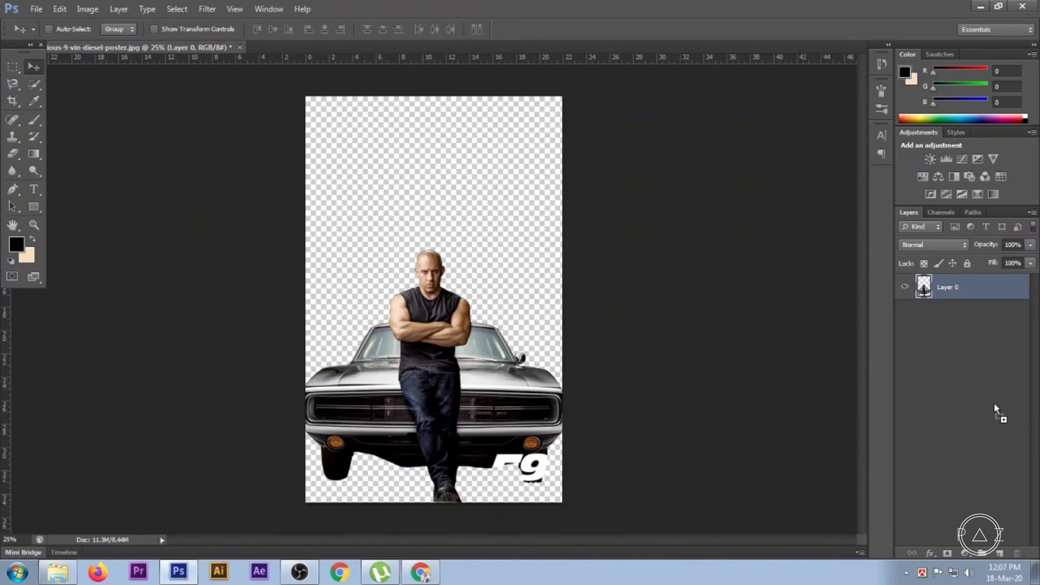
Step: Convert the John Cena poster's Background into Layer 0 and zoom in on the car's lower right
{"action": "double_click", "coordinate": [991, 287]}
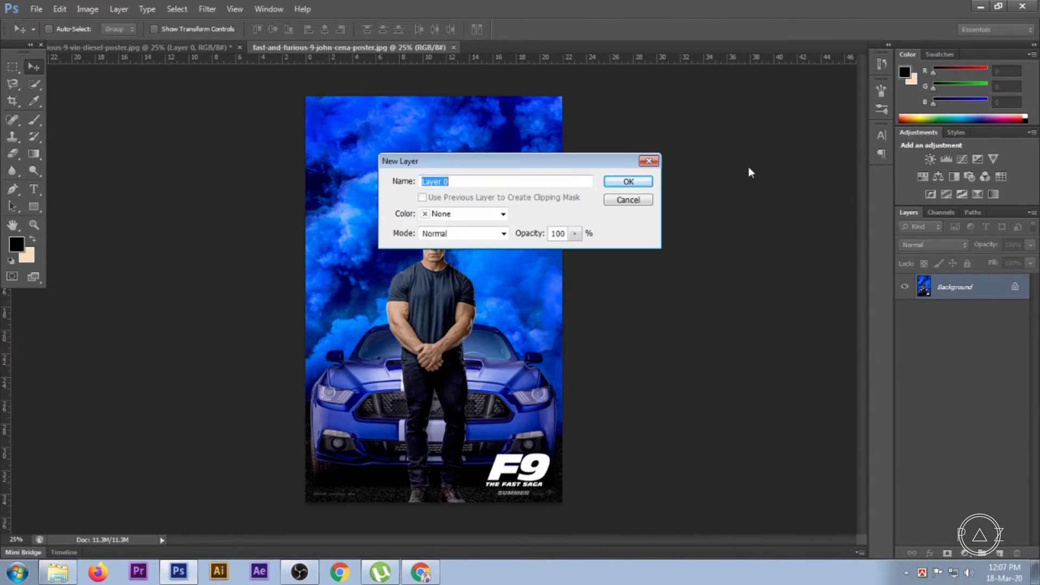
{"action": "left_click", "coordinate": [629, 182]}
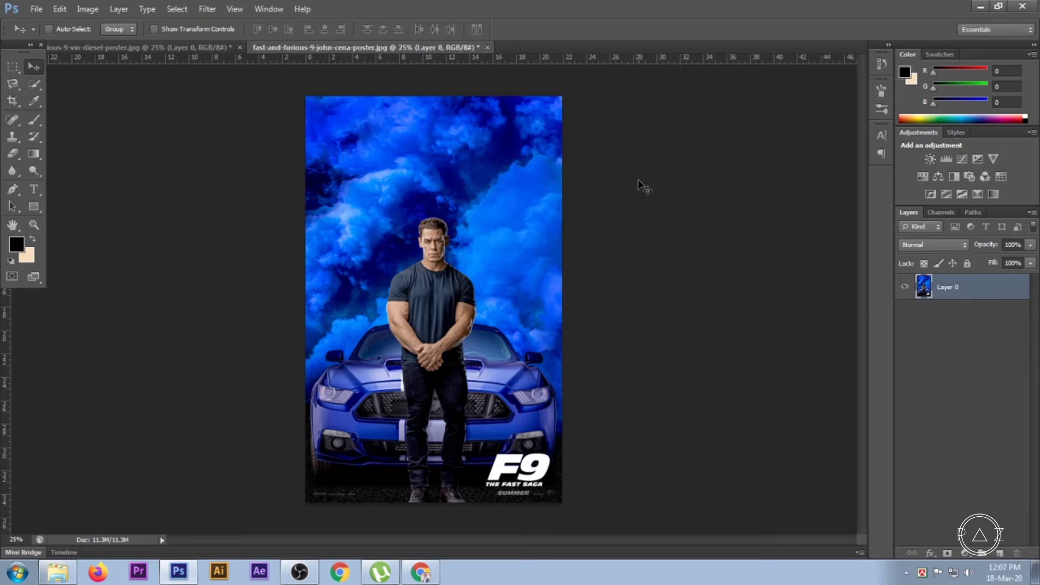
{"action": "left_click", "coordinate": [471, 379]}
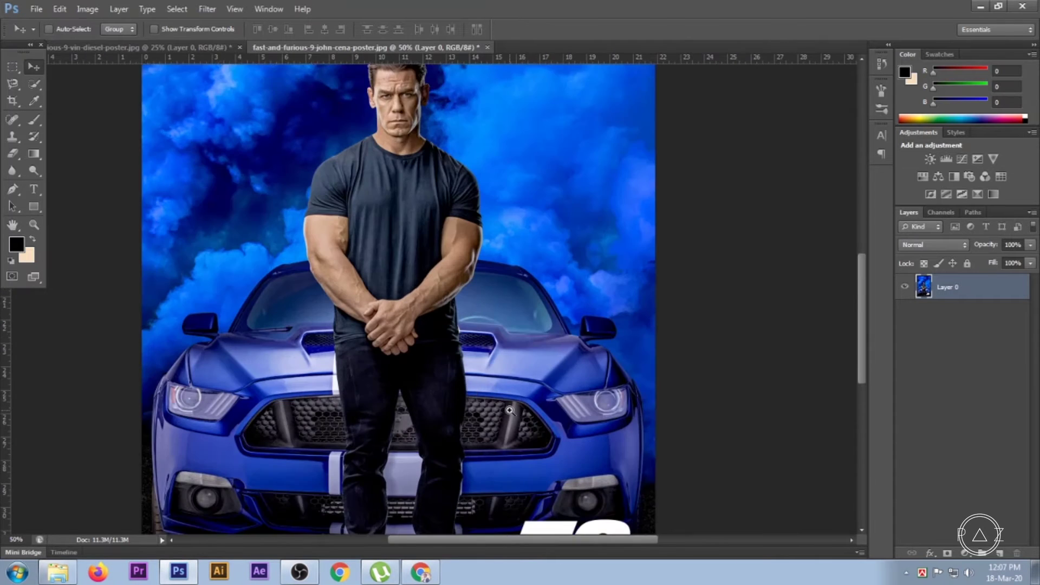
{"action": "left_click", "coordinate": [509, 410]}
{"action": "left_click_drag", "start_coordinate": [546, 441], "coordinate": [508, 298]}
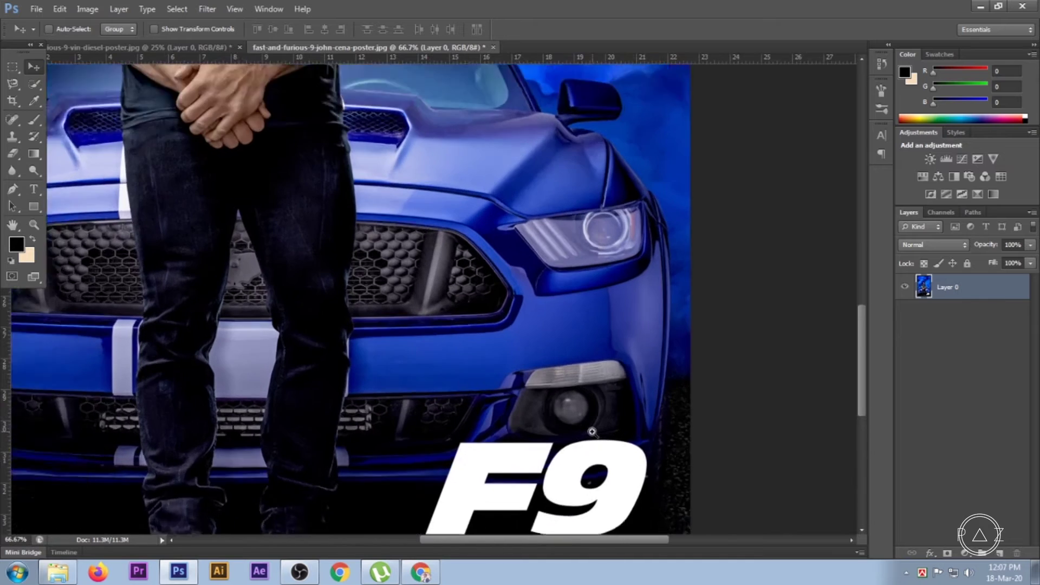
{"action": "left_click", "coordinate": [547, 318]}
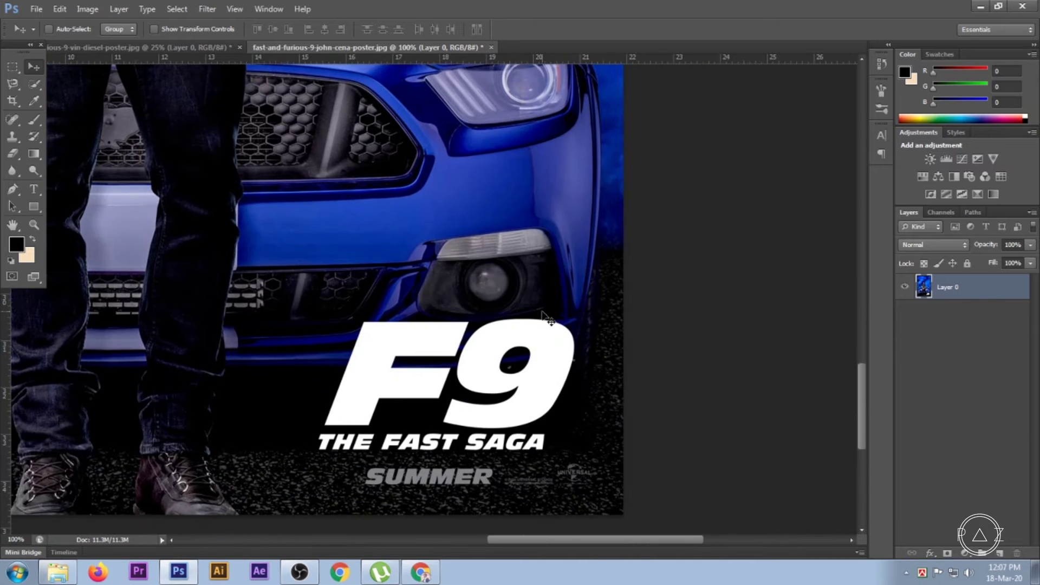
{"action": "scroll", "coordinate": [548, 319], "scroll_direction": "down", "scroll_amount": 1}
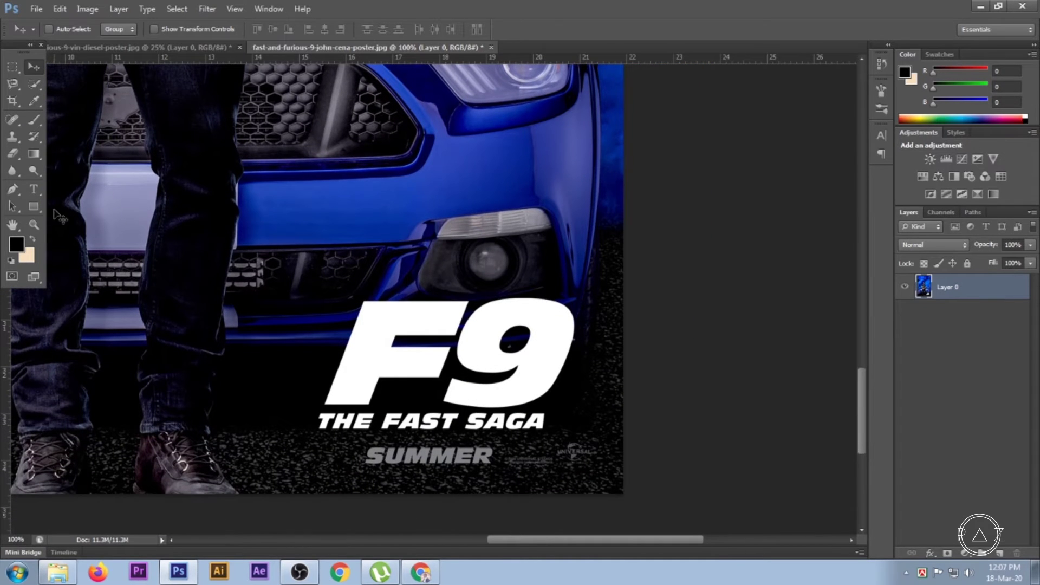
{"action": "left_click", "coordinate": [13, 189]}
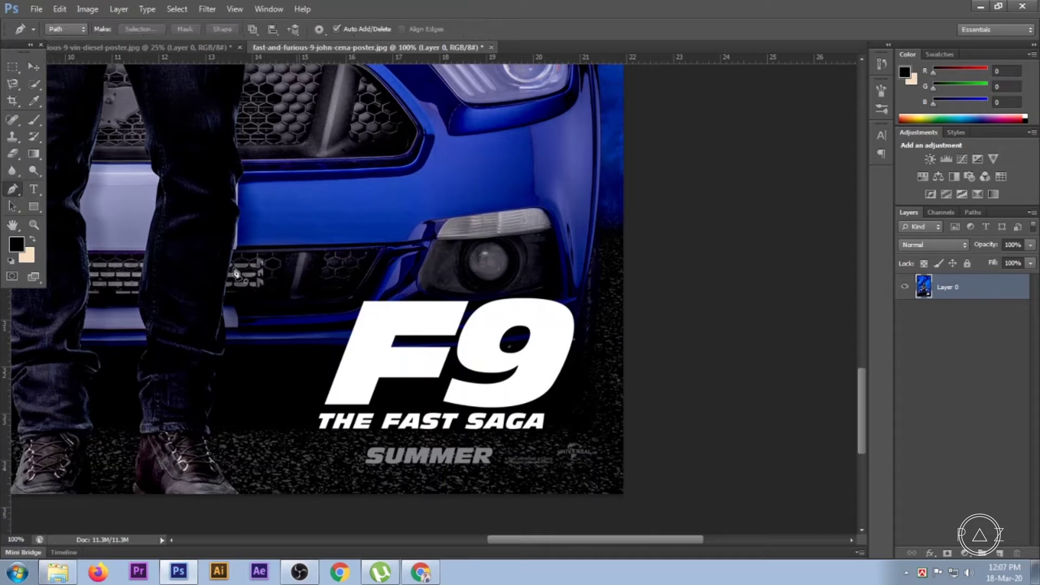
Step: Start the path beside the car's edge and curve it up the right side to the headlight
{"action": "left_click", "coordinate": [589, 385]}
{"action": "left_click_drag", "start_coordinate": [603, 193], "coordinate": [609, 140]}
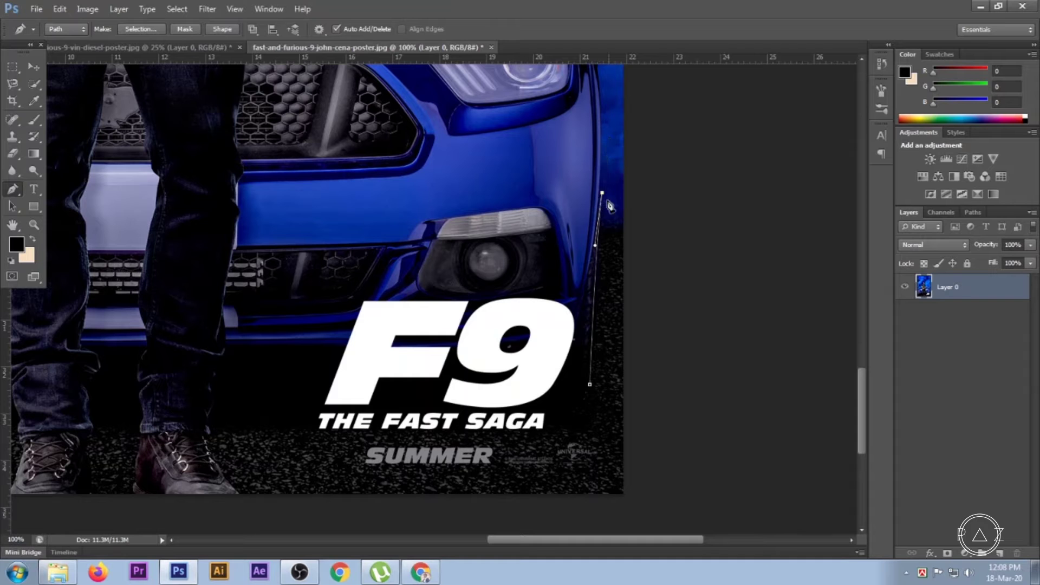
{"action": "scroll", "coordinate": [604, 199], "scroll_direction": "up", "scroll_amount": 5}
{"action": "left_click_drag", "start_coordinate": [559, 232], "coordinate": [538, 127]}
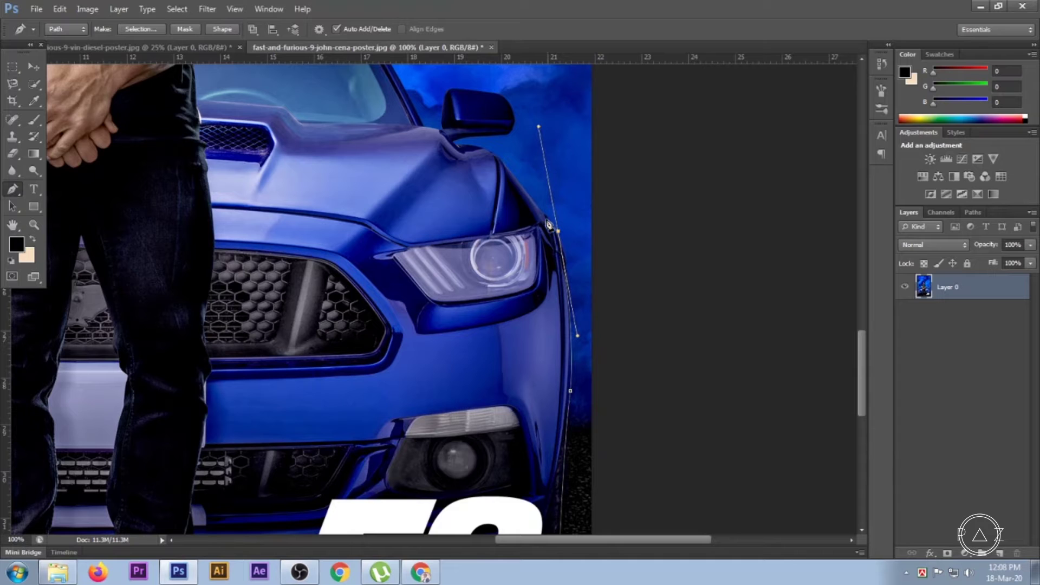
{"action": "left_click", "coordinate": [558, 231], "text": "alt"}
{"action": "left_click", "coordinate": [542, 209]}
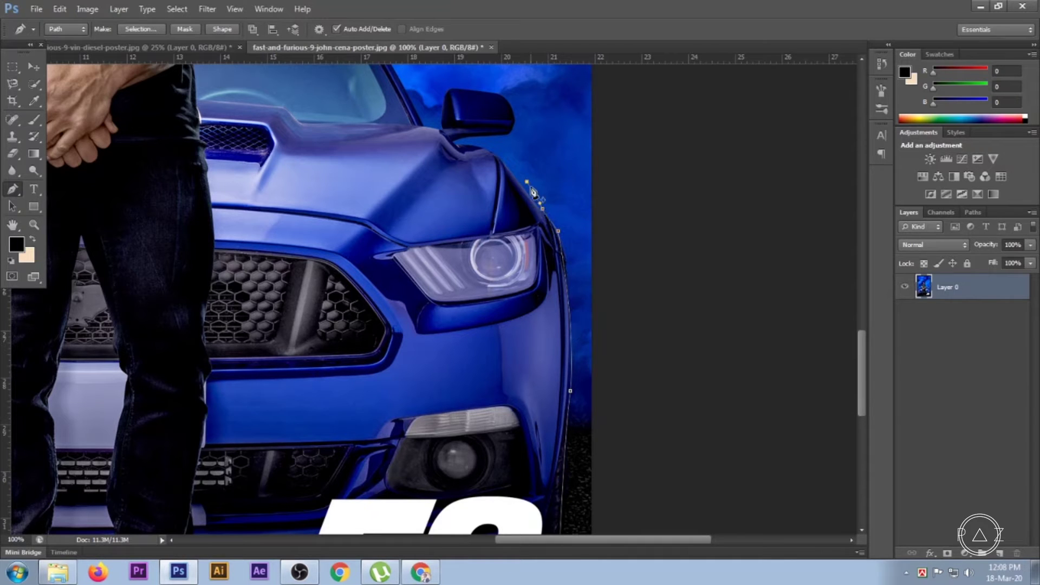
{"action": "scroll", "coordinate": [528, 216], "scroll_direction": "up", "scroll_amount": 2}
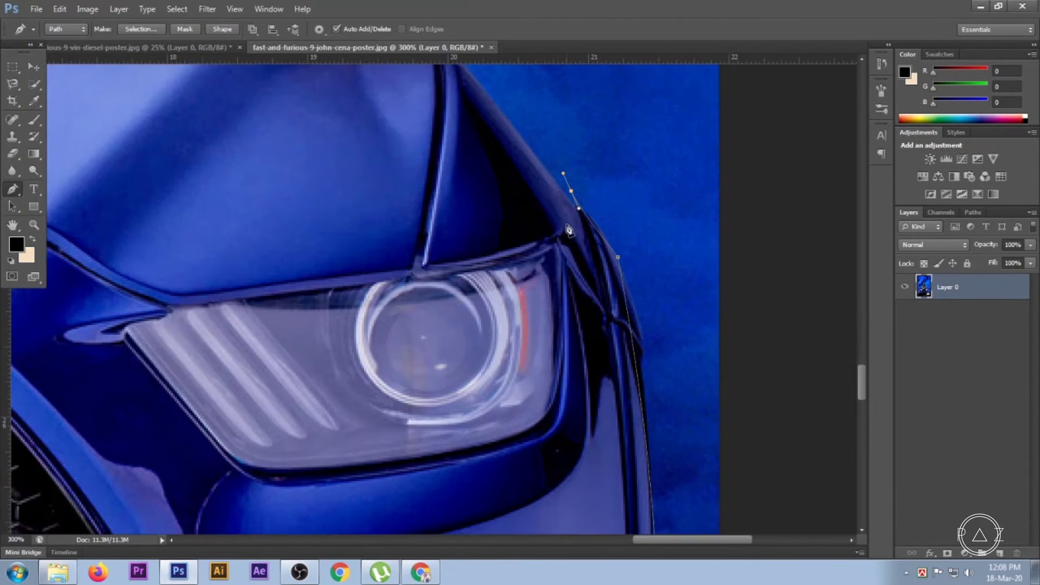
{"action": "left_click_drag", "start_coordinate": [594, 207], "coordinate": [594, 324]}
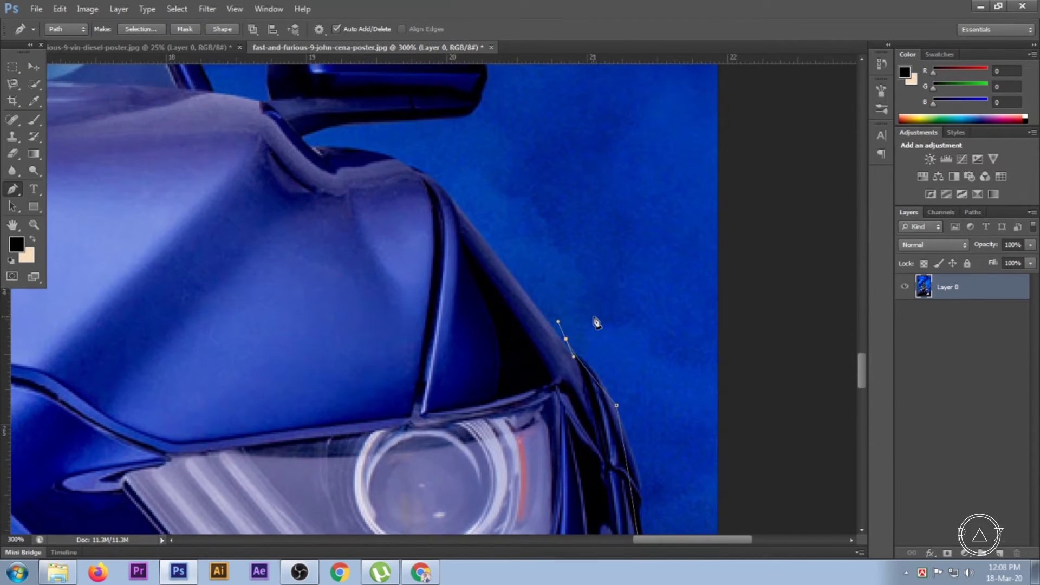
Step: Continue the path up the fender and along the upper edge to under the side mirror
{"action": "left_click", "coordinate": [543, 314]}
{"action": "left_click", "coordinate": [501, 257]}
{"action": "left_click_drag", "start_coordinate": [470, 221], "coordinate": [467, 217]}
{"action": "left_click", "coordinate": [439, 181]}
{"action": "left_click", "coordinate": [397, 155]}
{"action": "left_click", "coordinate": [353, 147]}
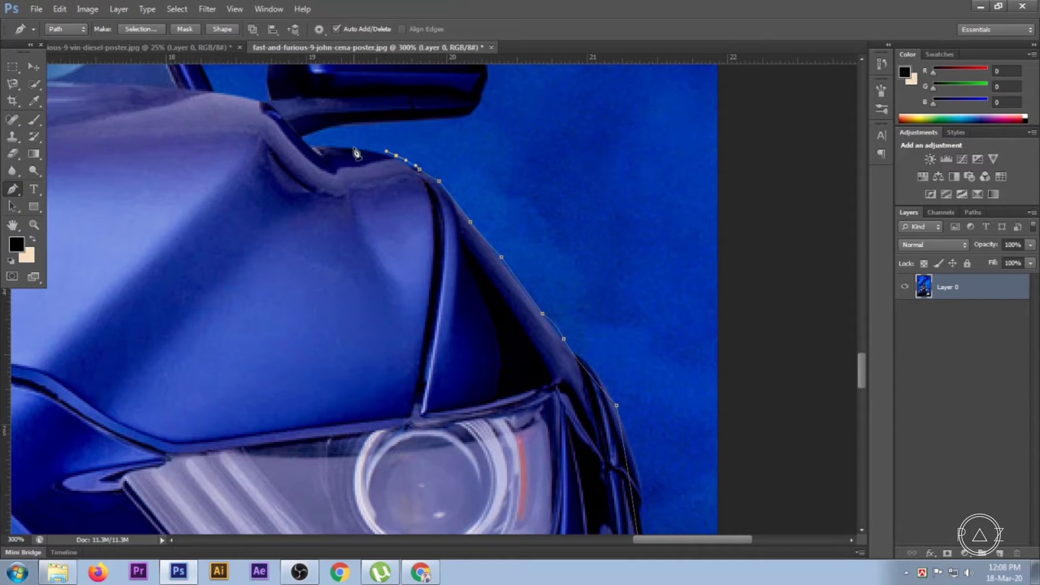
{"action": "left_click", "coordinate": [314, 146]}
{"action": "left_click", "coordinate": [328, 128]}
{"action": "left_click", "coordinate": [367, 125]}
{"action": "left_click", "coordinate": [420, 122]}
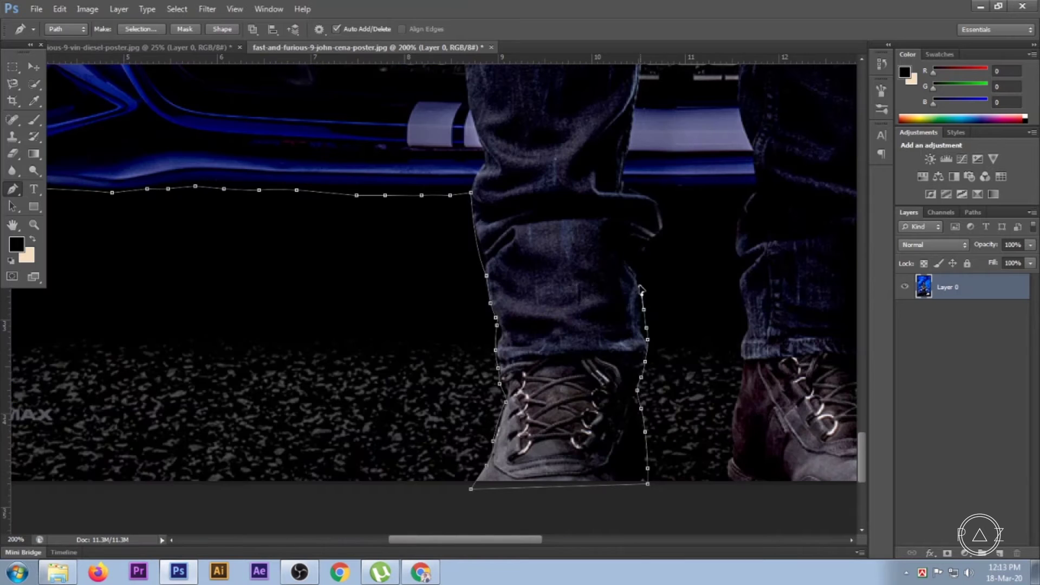
Step: Trace around the jeans cuffs and down the right leg's edge
{"action": "left_click", "coordinate": [657, 237]}
{"action": "left_click_drag", "start_coordinate": [674, 284], "coordinate": [506, 344]}
{"action": "left_click", "coordinate": [493, 282]}
{"action": "left_click", "coordinate": [477, 267]}
{"action": "left_click", "coordinate": [467, 260]}
{"action": "left_click", "coordinate": [515, 259]}
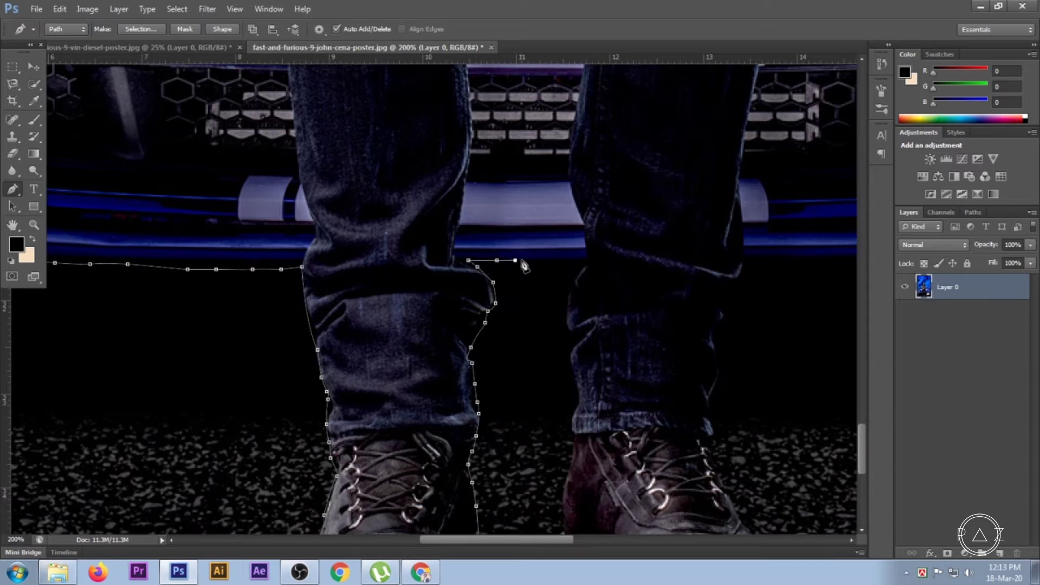
{"action": "left_click", "coordinate": [558, 260]}
{"action": "left_click", "coordinate": [568, 280]}
{"action": "left_click", "coordinate": [565, 300]}
{"action": "left_click", "coordinate": [566, 331]}
{"action": "left_click", "coordinate": [567, 367]}
{"action": "left_click_drag", "start_coordinate": [571, 403], "coordinate": [571, 407]}
{"action": "left_click", "coordinate": [572, 448]}
Step: Outline the boots, fixing misplaced points, then trace up the right boot's outer edge
{"action": "scroll", "coordinate": [623, 413], "scroll_direction": "down", "scroll_amount": 5}
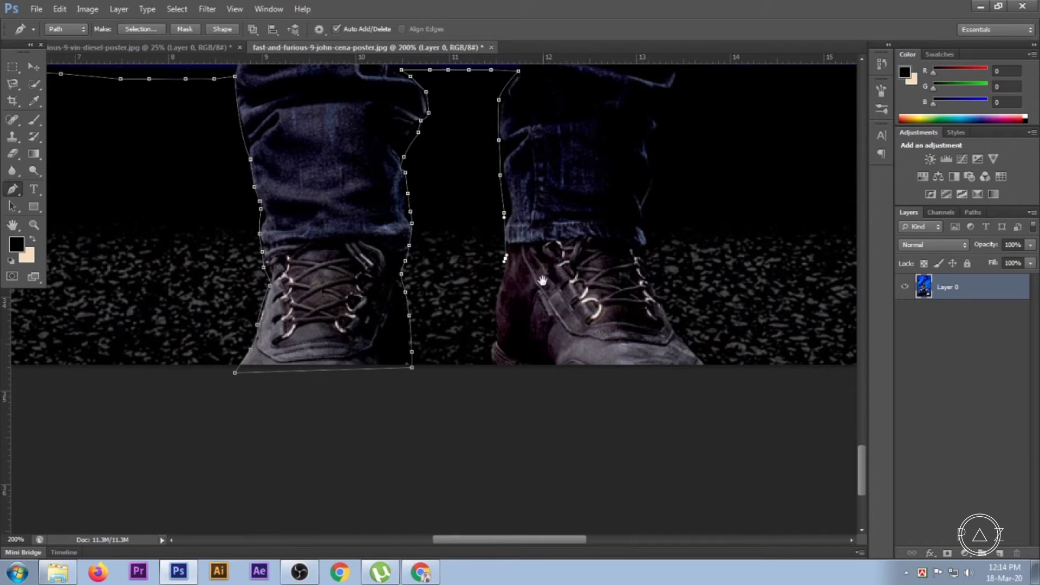
{"action": "left_click", "coordinate": [496, 302]}
{"action": "left_click", "coordinate": [491, 367]}
{"action": "left_click", "coordinate": [494, 334]}
{"action": "left_click", "coordinate": [496, 302]}
{"action": "left_click", "coordinate": [488, 358]}
{"action": "left_click", "coordinate": [712, 367]}
{"action": "left_click", "coordinate": [707, 359]}
{"action": "left_click", "coordinate": [679, 324]}
{"action": "left_click", "coordinate": [666, 306]}
{"action": "left_click", "coordinate": [657, 282]}
{"action": "left_click", "coordinate": [650, 266]}
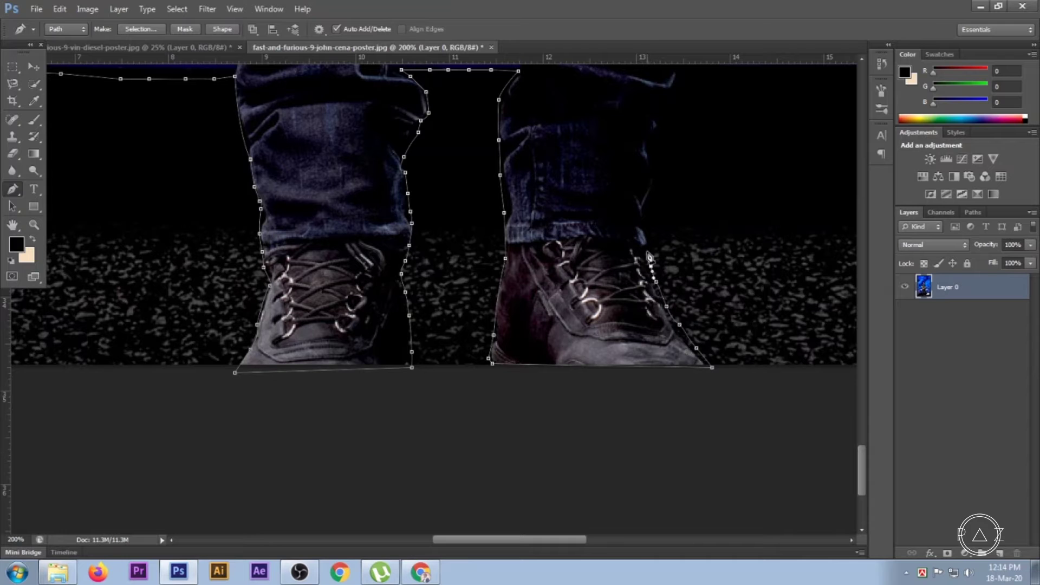
{"action": "left_click", "coordinate": [648, 233]}
{"action": "left_click", "coordinate": [652, 192]}
Step: Continue the path up the rest of the right leg's edge
{"action": "left_click_drag", "start_coordinate": [689, 228], "coordinate": [610, 360]}
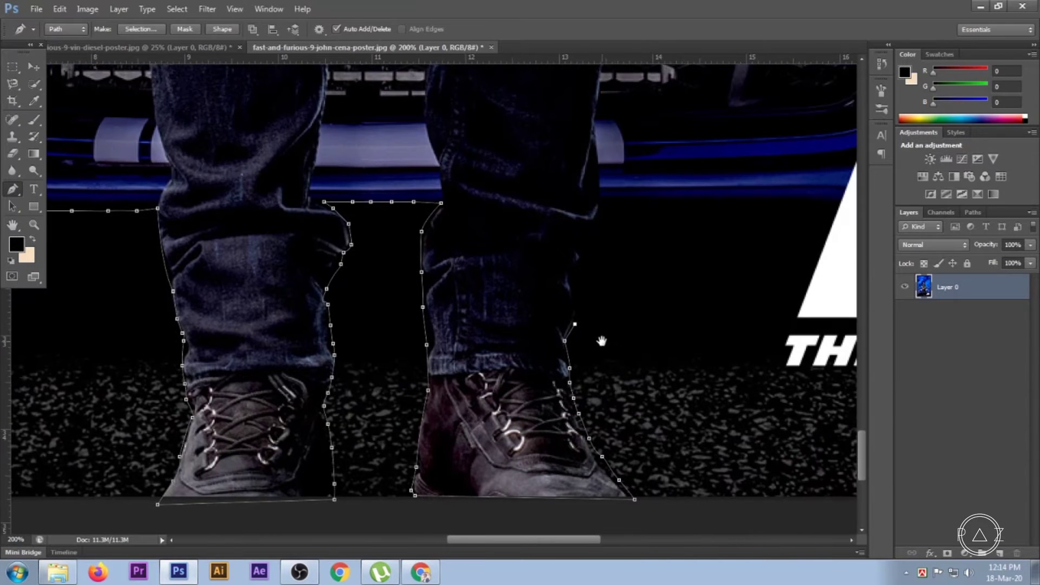
{"action": "left_click", "coordinate": [576, 310]}
{"action": "left_click", "coordinate": [572, 284]}
{"action": "left_click", "coordinate": [584, 253]}
{"action": "left_click", "coordinate": [584, 242]}
{"action": "left_click", "coordinate": [597, 227]}
{"action": "left_click", "coordinate": [607, 207]}
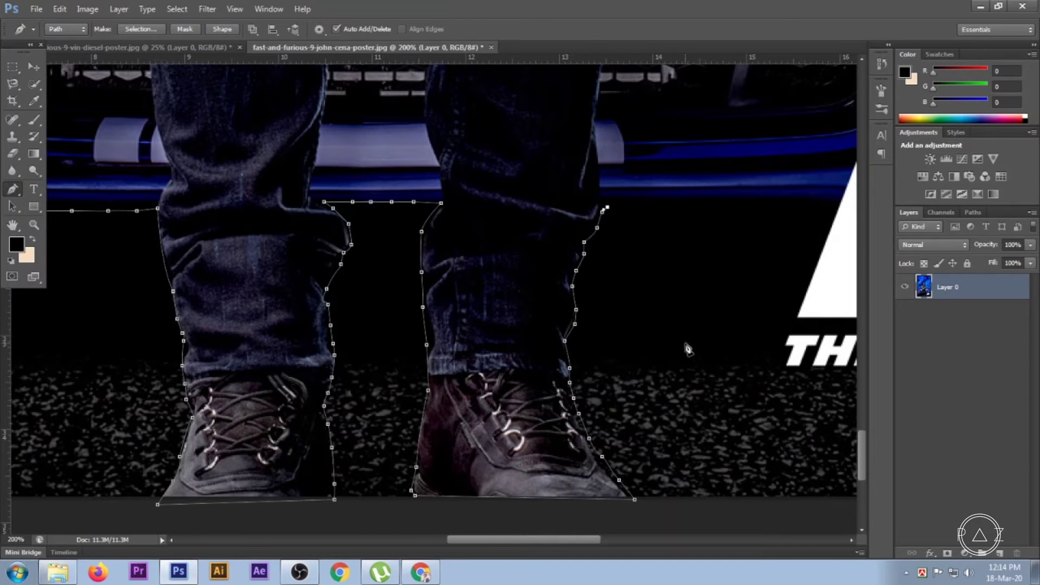
Step: Curve the path across the F9 logo, close it at the start, and load it as a selection
{"action": "left_click_drag", "start_coordinate": [689, 349], "coordinate": [410, 383]}
{"action": "left_click", "coordinate": [563, 245]}
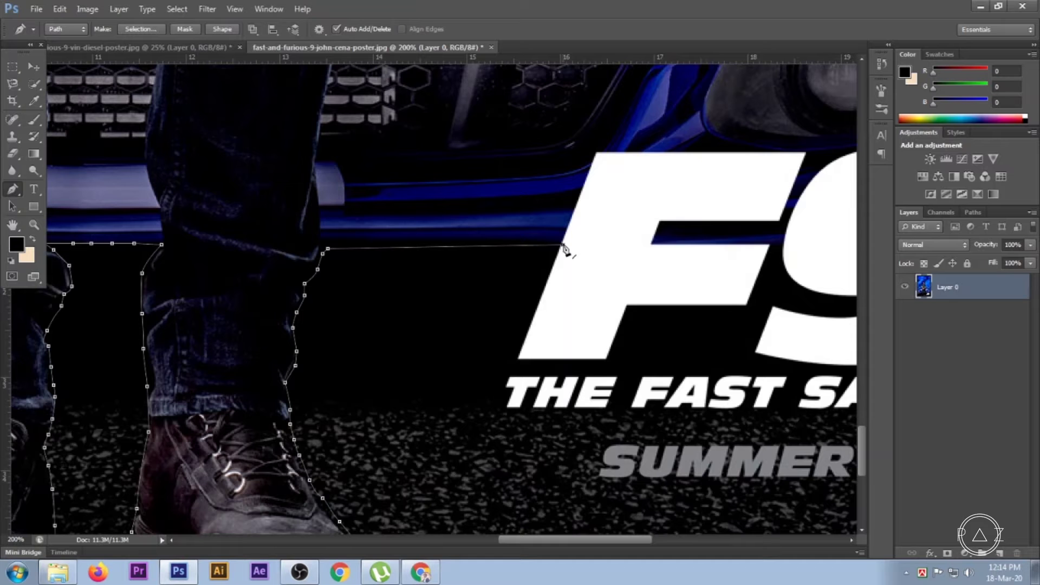
{"action": "left_click_drag", "start_coordinate": [546, 388], "coordinate": [271, 495]}
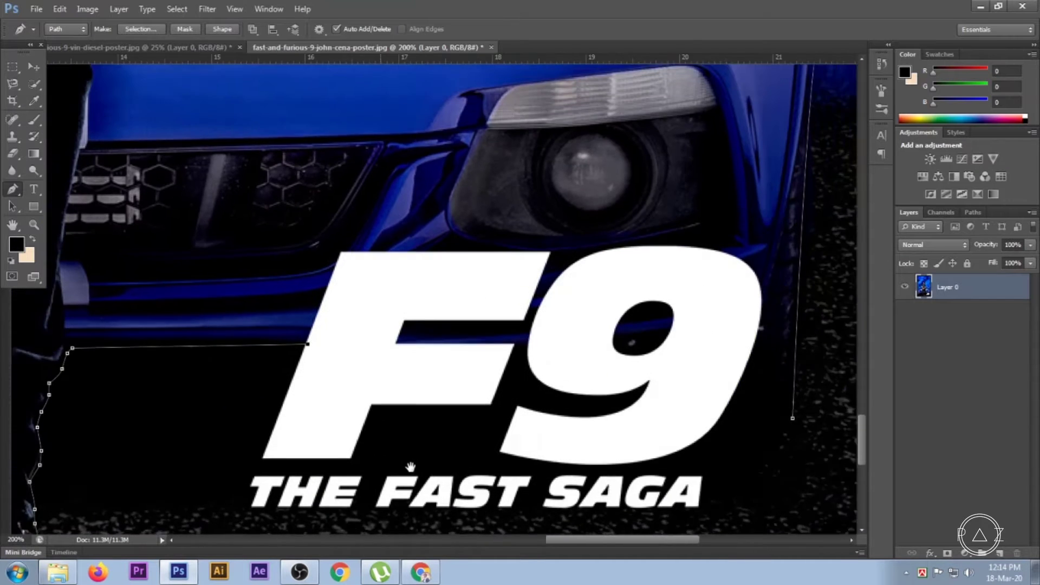
{"action": "left_click_drag", "start_coordinate": [581, 357], "coordinate": [659, 347]}
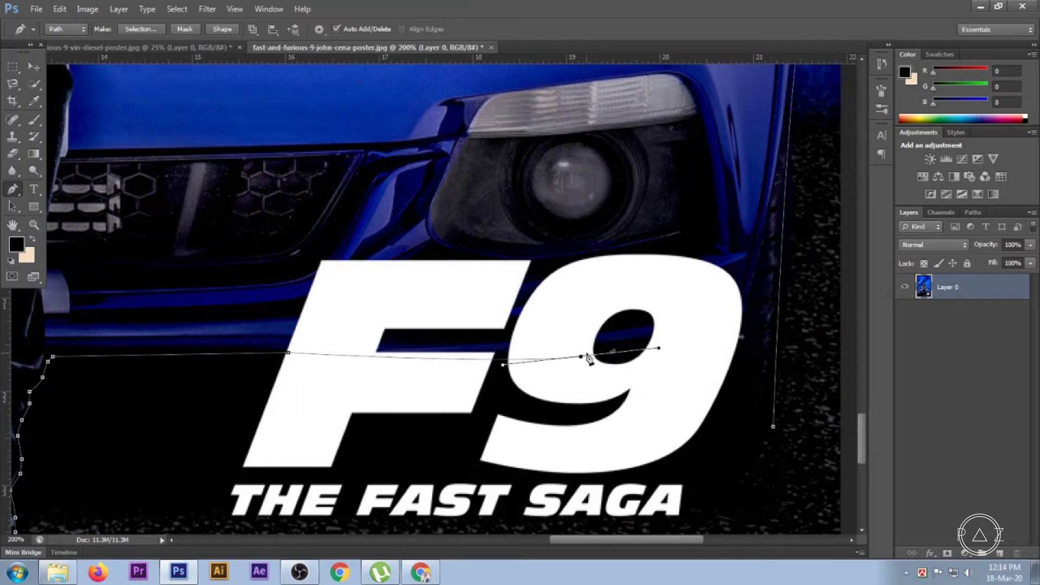
{"action": "left_click", "coordinate": [638, 436], "text": "alt"}
{"action": "left_click", "coordinate": [521, 408]}
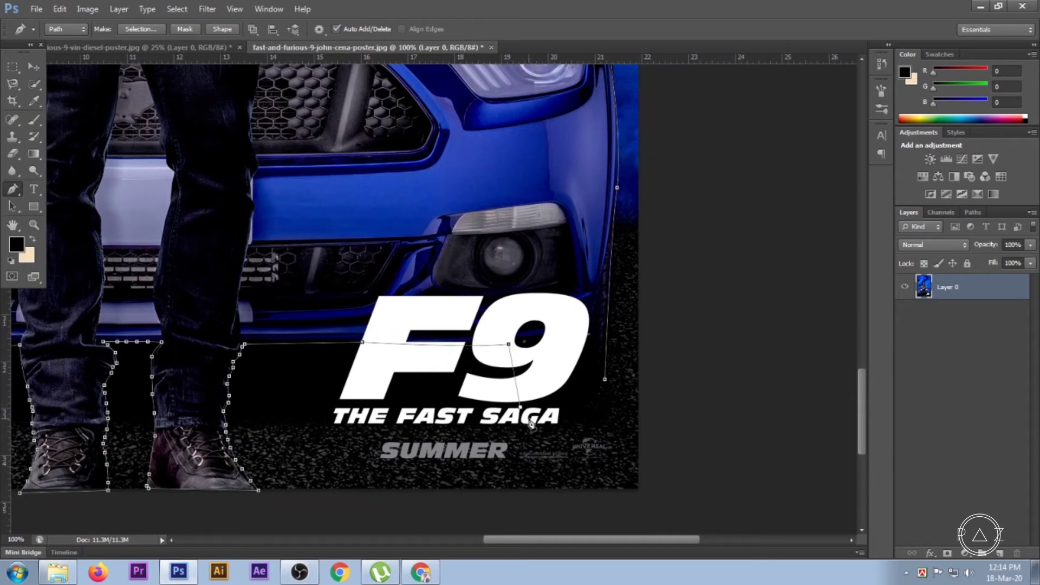
{"action": "left_click", "coordinate": [606, 381]}
{"action": "key", "text": "ctrl+Return"}
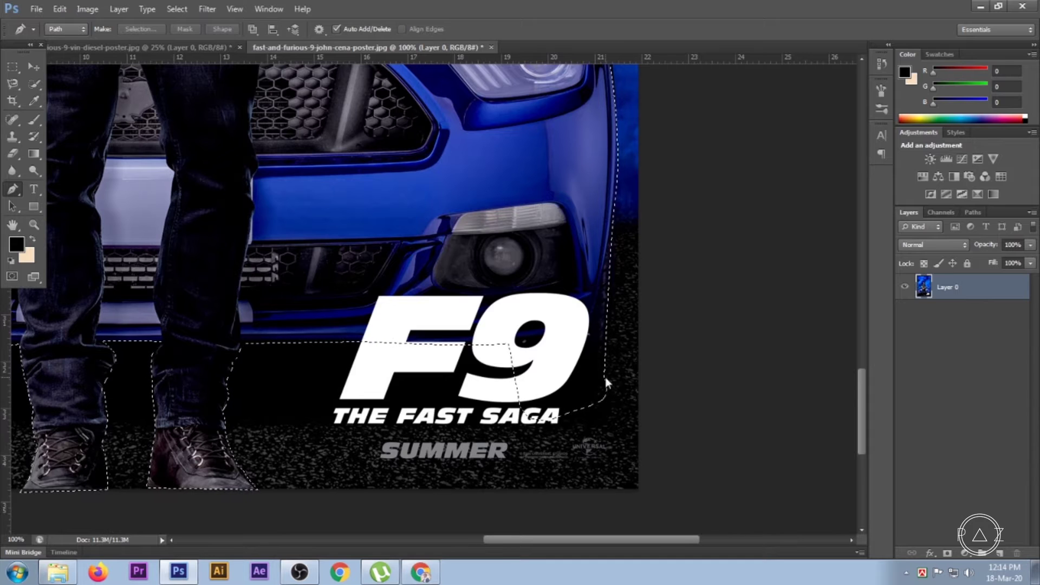
Step: Delete the selected ground, deselect, and compare the cut-out with the Vin Diesel poster tab
{"action": "key", "text": "Delete"}
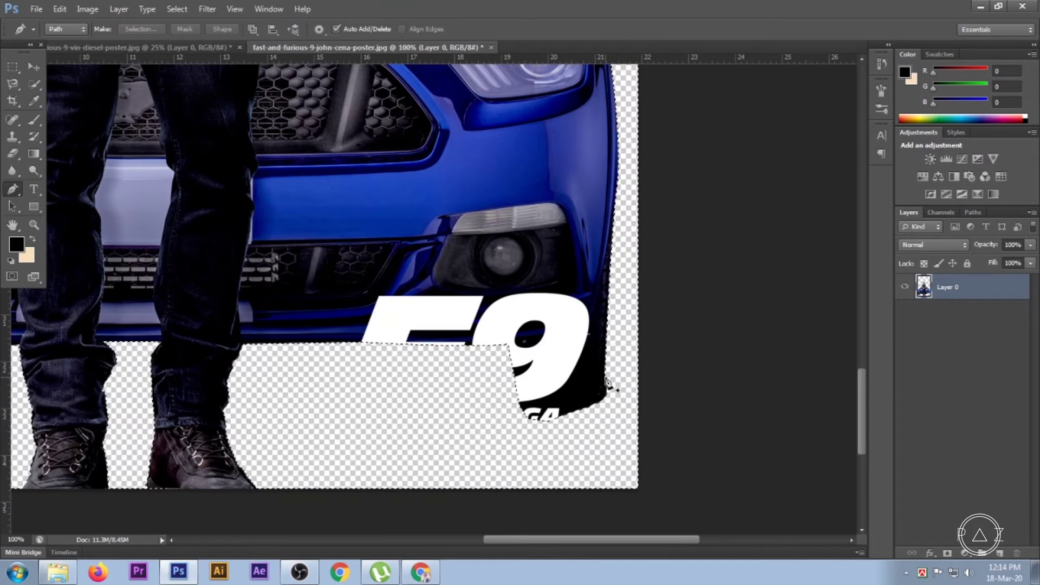
{"action": "key", "text": "ctrl+d"}
{"action": "key", "text": "v"}
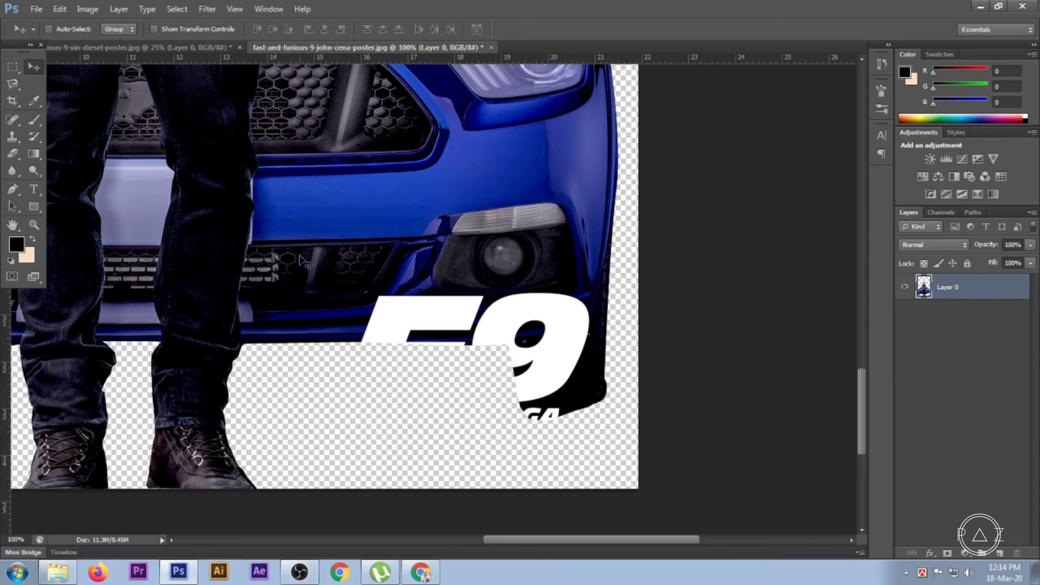
{"action": "scroll", "coordinate": [380, 298], "scroll_direction": "down", "scroll_amount": 4}
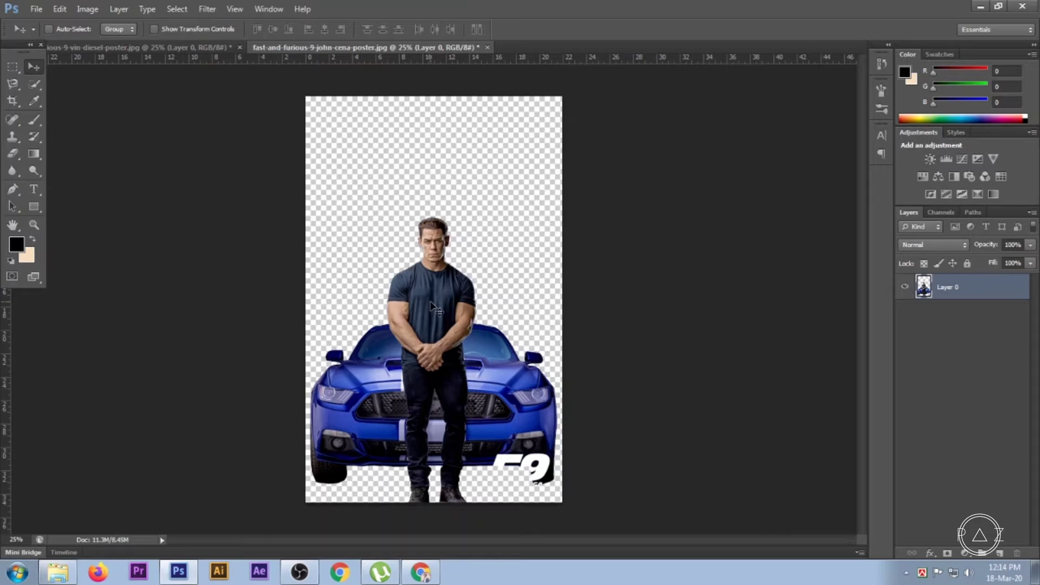
{"action": "left_click", "coordinate": [159, 47]}
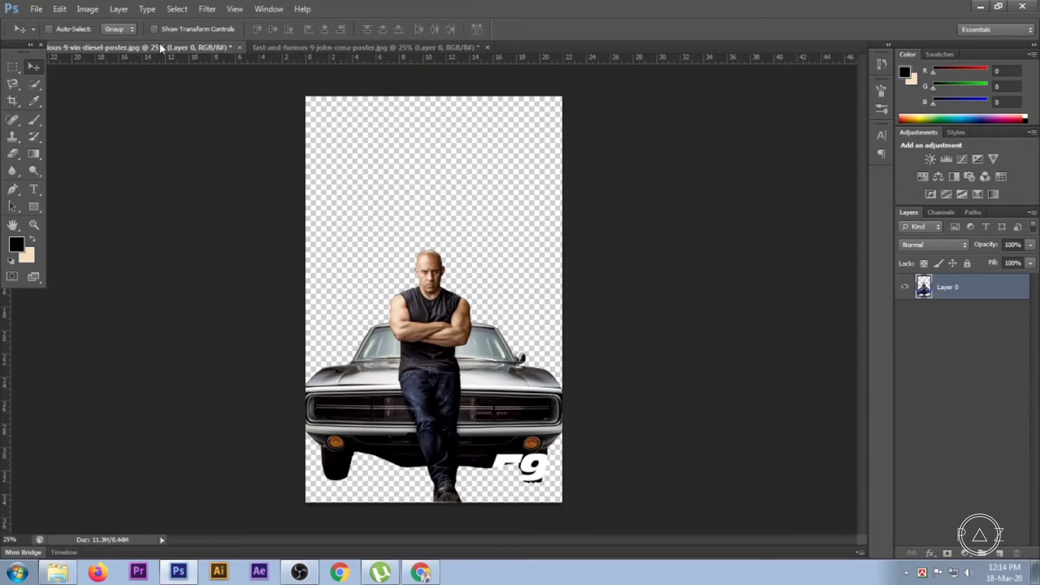
{"action": "left_click", "coordinate": [335, 47]}
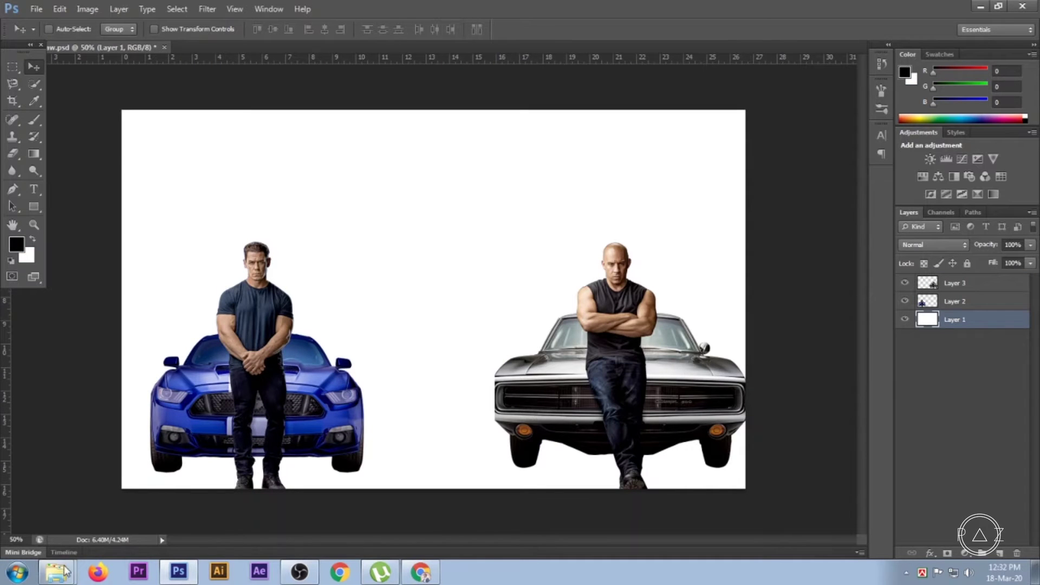
Step: Place the battlefield painting j6z06jTTqU and scale it to about 277% to fill the canvas
{"action": "left_click", "coordinate": [57, 569]}
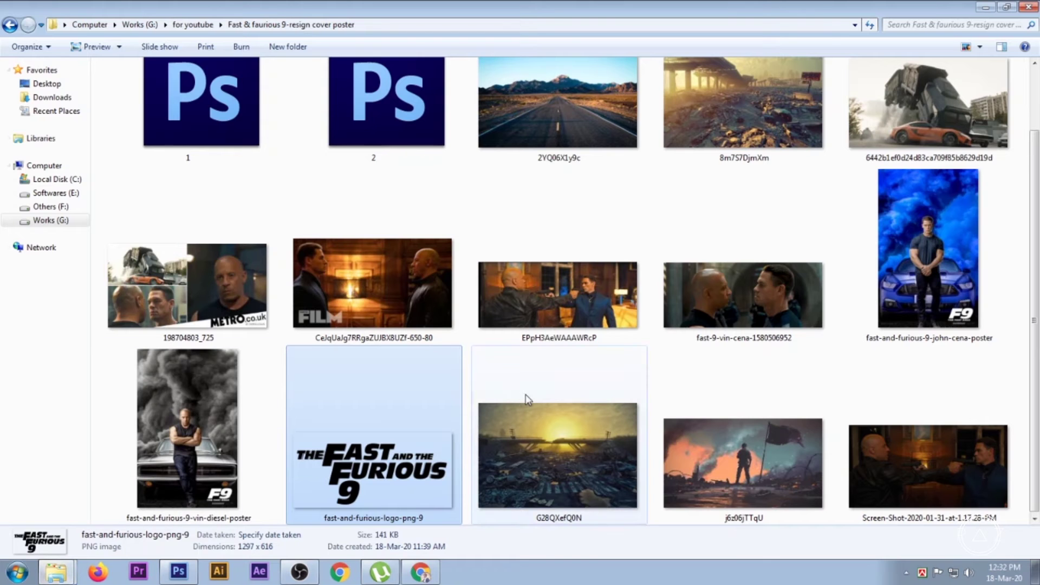
{"action": "left_click", "coordinate": [743, 471]}
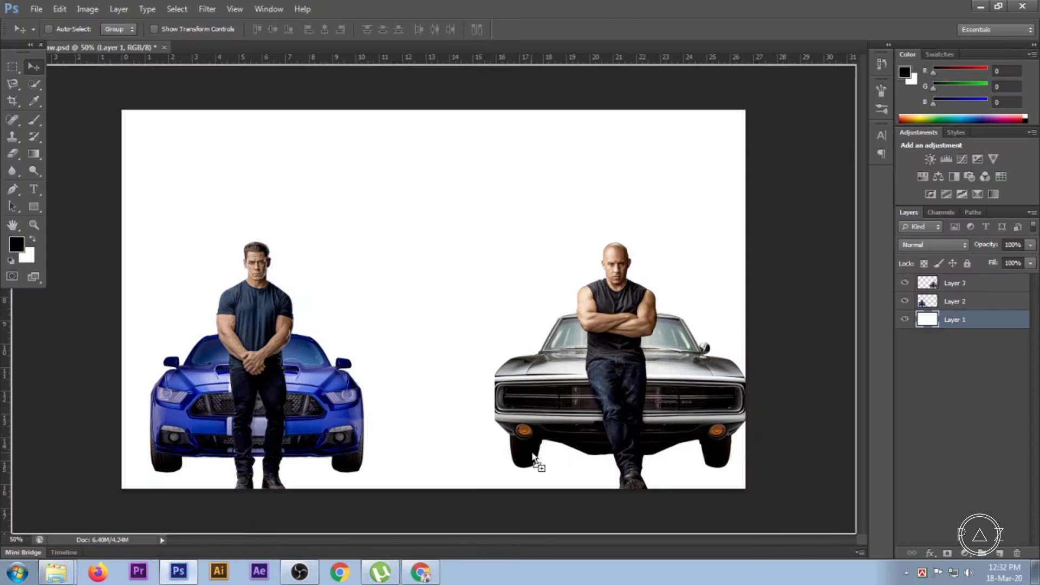
{"action": "left_click_drag", "start_coordinate": [193, 579], "coordinate": [536, 455]}
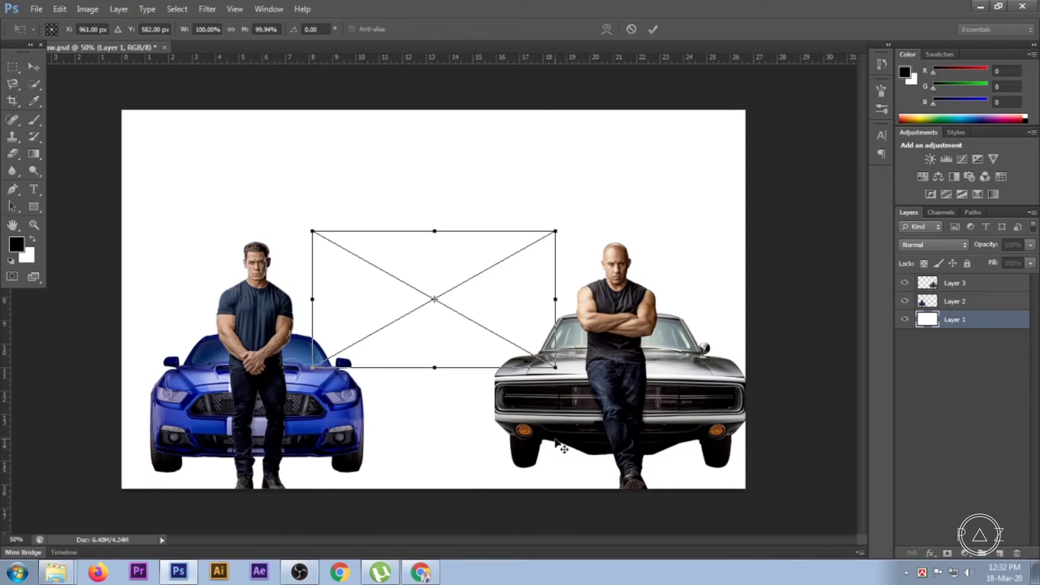
{"action": "left_click_drag", "start_coordinate": [562, 370], "coordinate": [796, 454]}
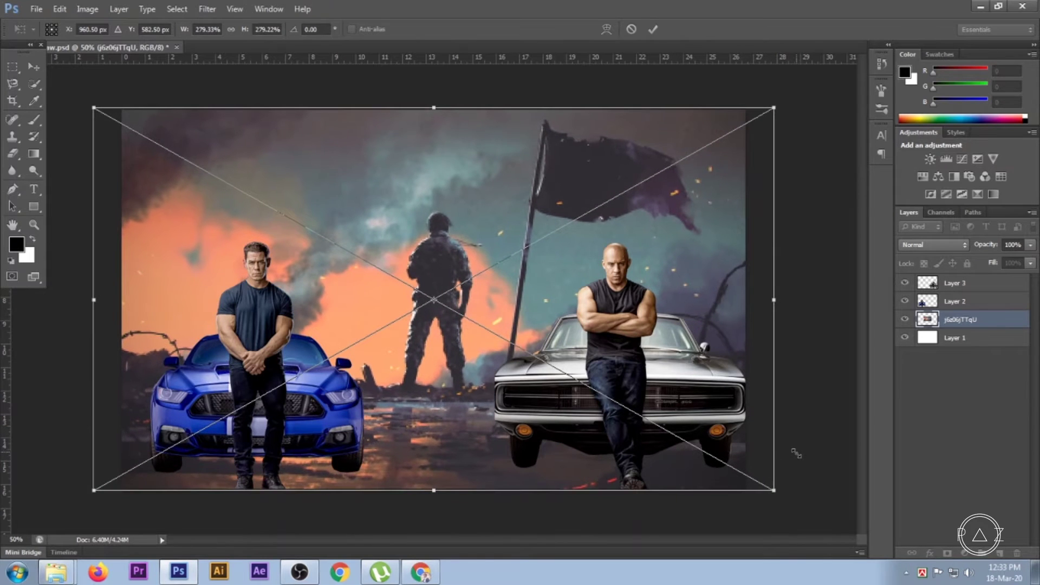
{"action": "left_click", "coordinate": [653, 34]}
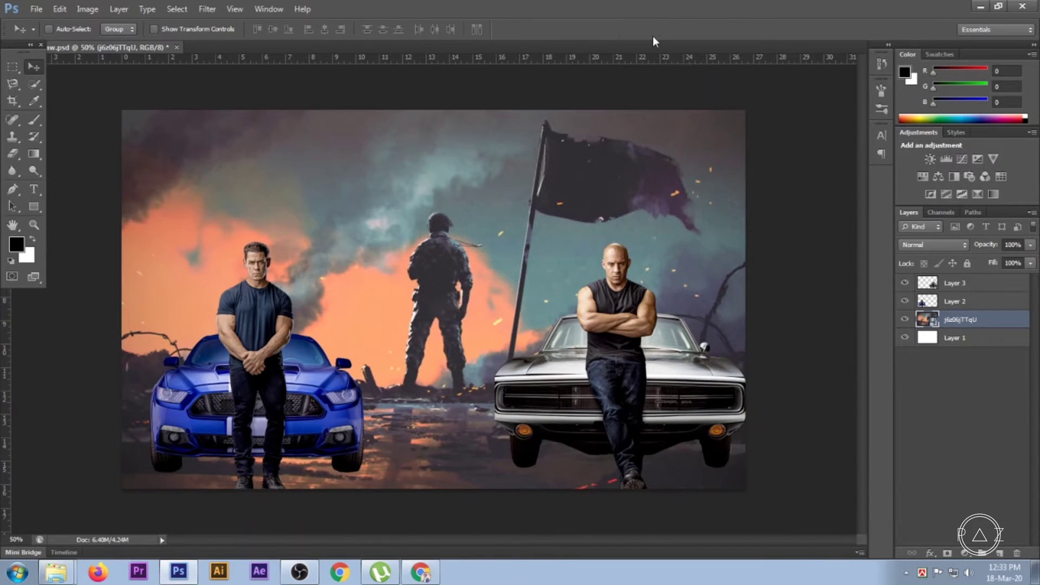
{"action": "right_click", "coordinate": [993, 320]}
Step: Rasterize the battlefield layer and set up the Clone Stamp brush at size 300
{"action": "left_click", "coordinate": [864, 243]}
{"action": "left_click", "coordinate": [13, 154]}
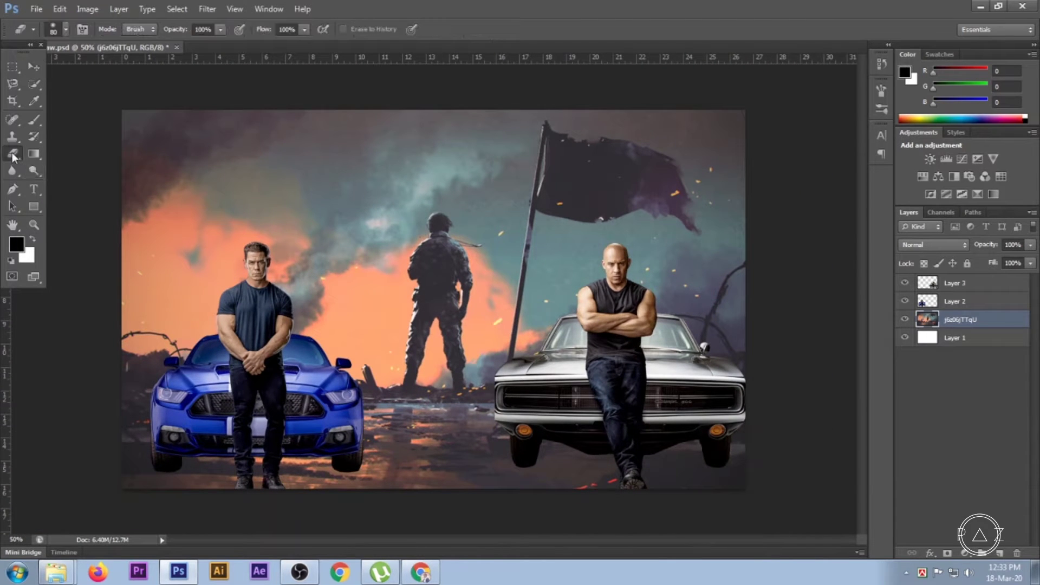
{"action": "left_click", "coordinate": [13, 139]}
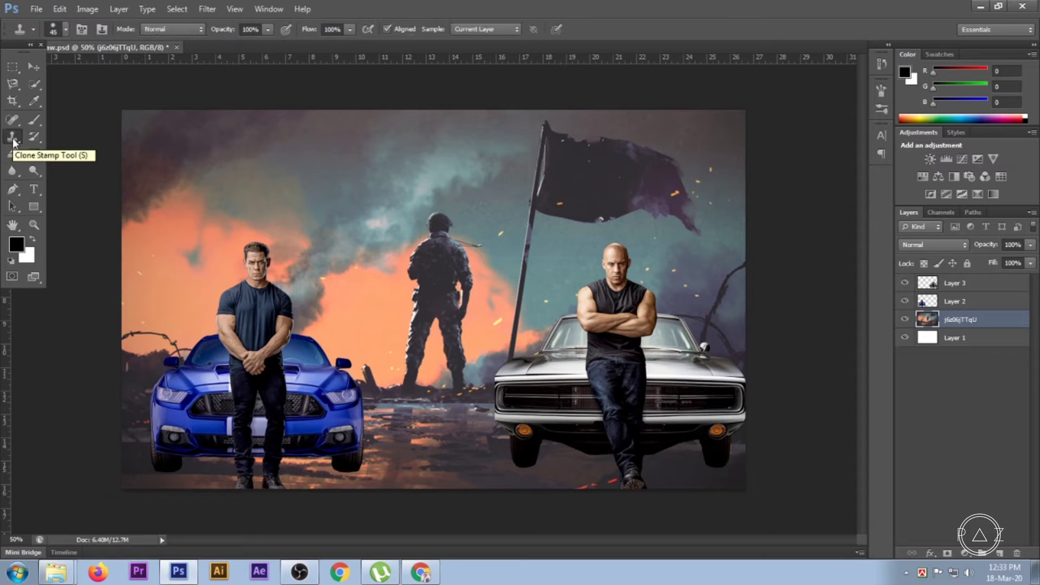
{"action": "key", "text": "bracketright"}
{"action": "key", "text": "bracketright"}
{"action": "key", "text": "bracketright"}
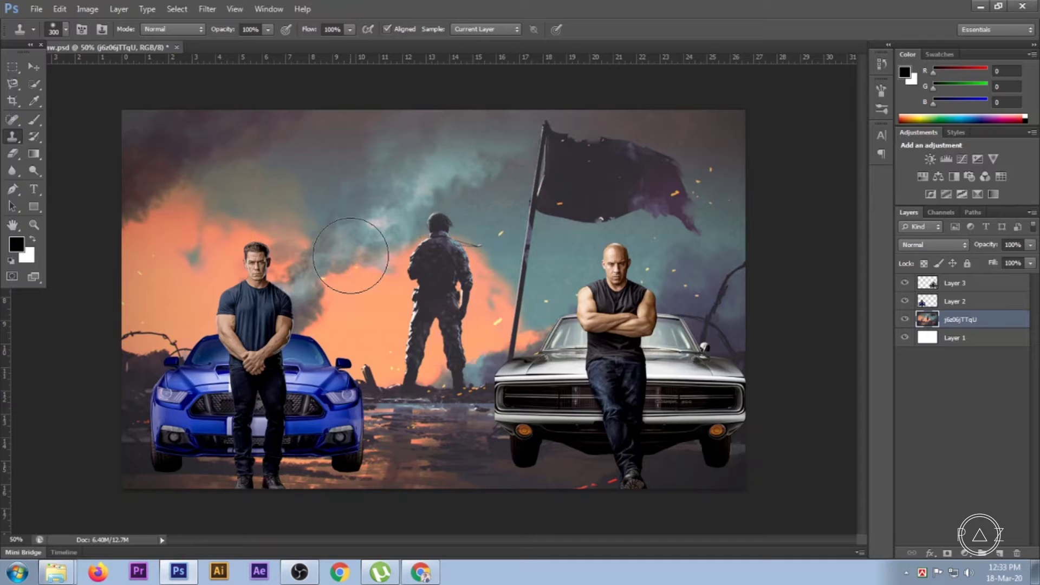
Step: Clone out the soldier and smoke column with orange sky, shrinking the brush to 90
{"action": "mouse_move", "coordinate": [351, 256]}
{"action": "left_mouse_down"}
{"action": "mouse_move", "coordinate": [432, 244]}
{"action": "mouse_move", "coordinate": [365, 316]}
{"action": "mouse_move", "coordinate": [443, 326]}
{"action": "left_mouse_up"}
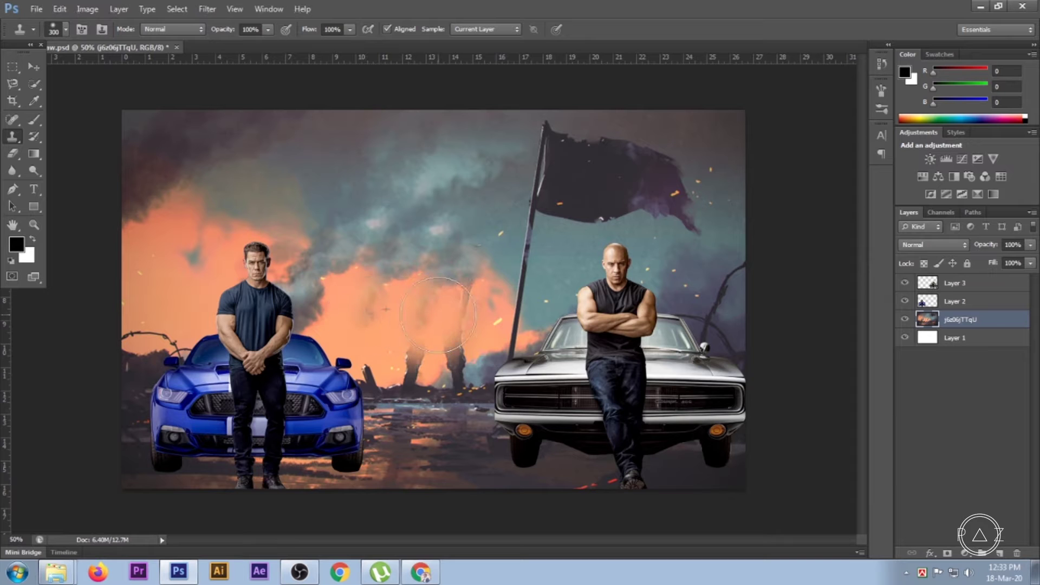
{"action": "left_click_drag", "start_coordinate": [442, 326], "coordinate": [383, 310]}
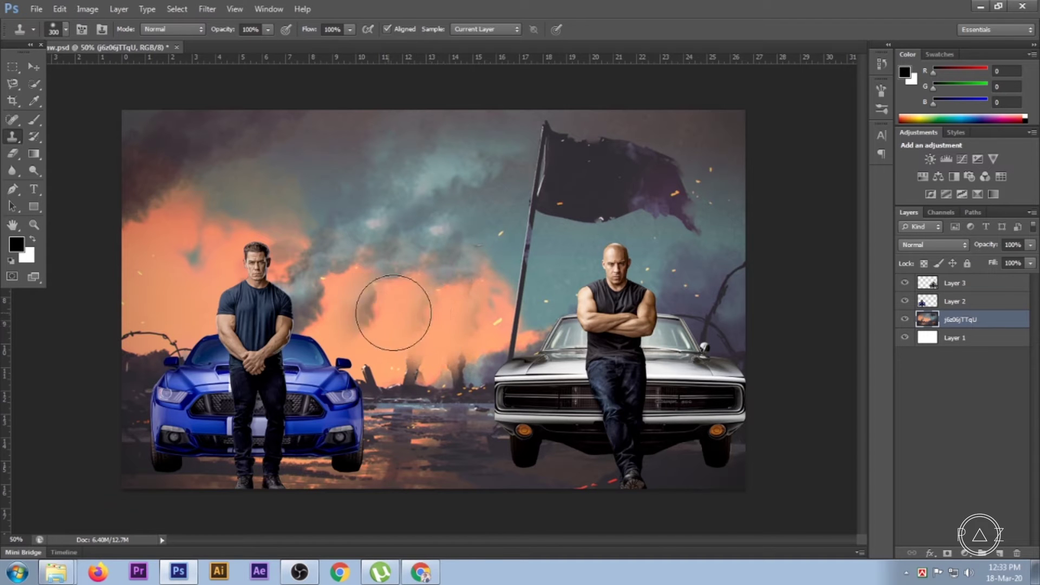
{"action": "left_click", "coordinate": [457, 338], "text": "ctrl+alt"}
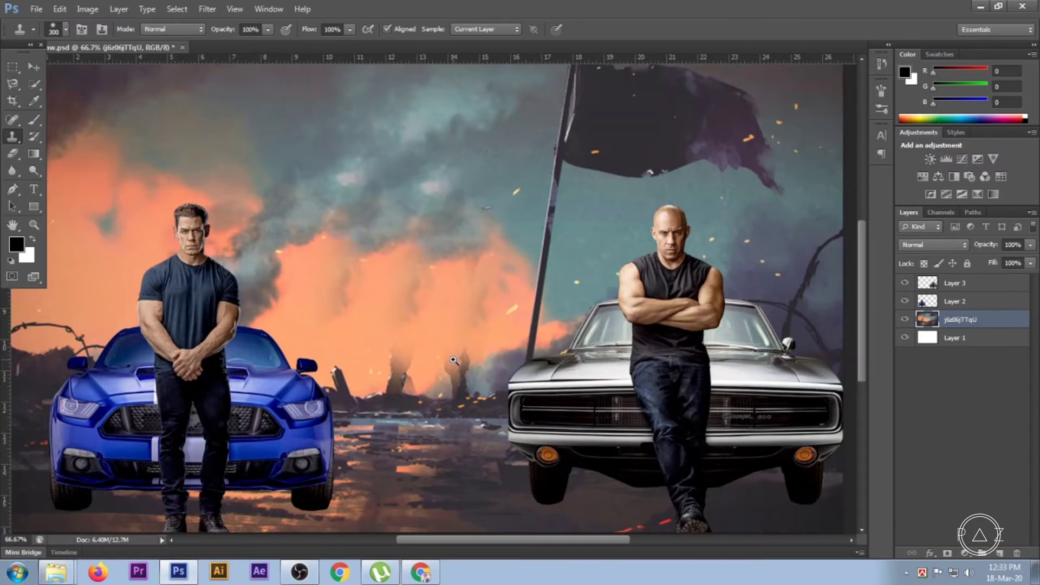
{"action": "scroll", "coordinate": [453, 360], "scroll_direction": "down", "scroll_amount": 3}
{"action": "key", "text": "bracketleft"}
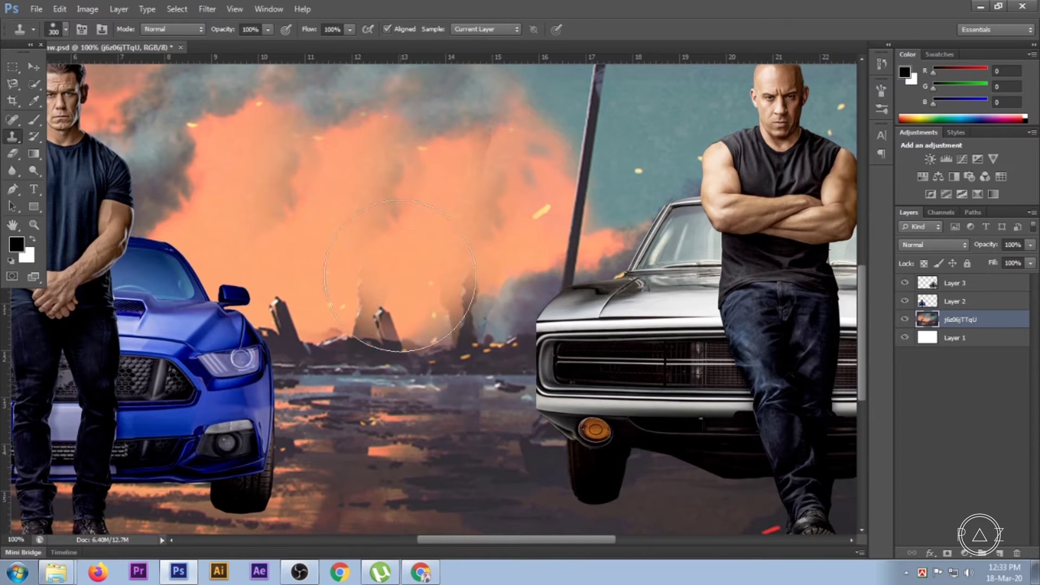
{"action": "key", "text": "bracketleft"}
{"action": "key", "text": "bracketleft"}
{"action": "key", "text": "bracketleft"}
{"action": "mouse_move", "coordinate": [352, 238]}
{"action": "left_mouse_down"}
{"action": "mouse_move", "coordinate": [371, 311]}
{"action": "mouse_move", "coordinate": [465, 260]}
{"action": "mouse_move", "coordinate": [453, 292]}
{"action": "mouse_move", "coordinate": [369, 296]}
{"action": "mouse_move", "coordinate": [379, 333]}
{"action": "mouse_move", "coordinate": [456, 301]}
{"action": "mouse_move", "coordinate": [426, 296]}
{"action": "mouse_move", "coordinate": [453, 314]}
{"action": "left_mouse_up"}
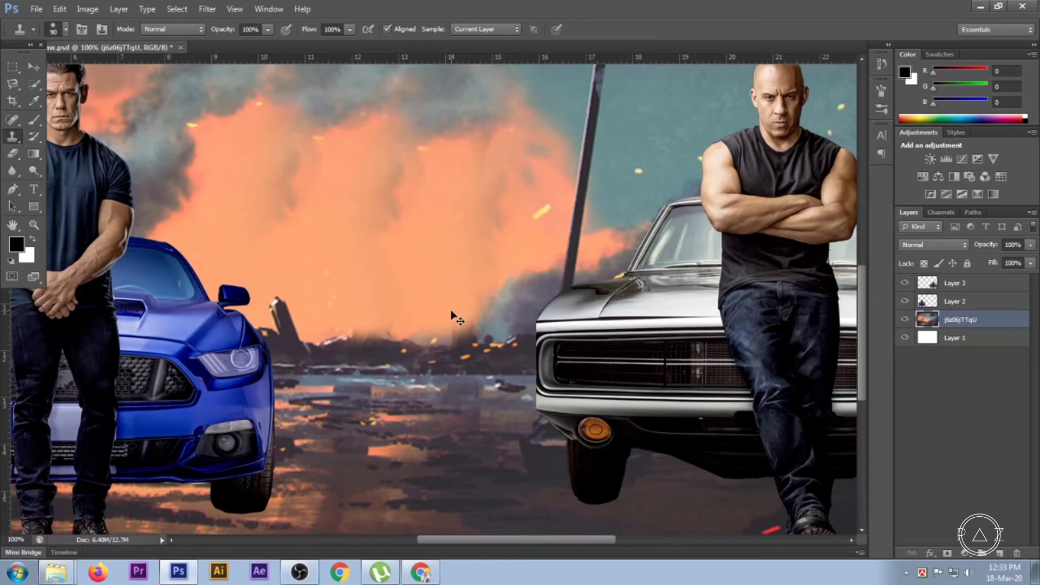
{"action": "left_click", "coordinate": [461, 375], "text": "alt"}
{"action": "left_click", "coordinate": [465, 404], "text": "alt"}
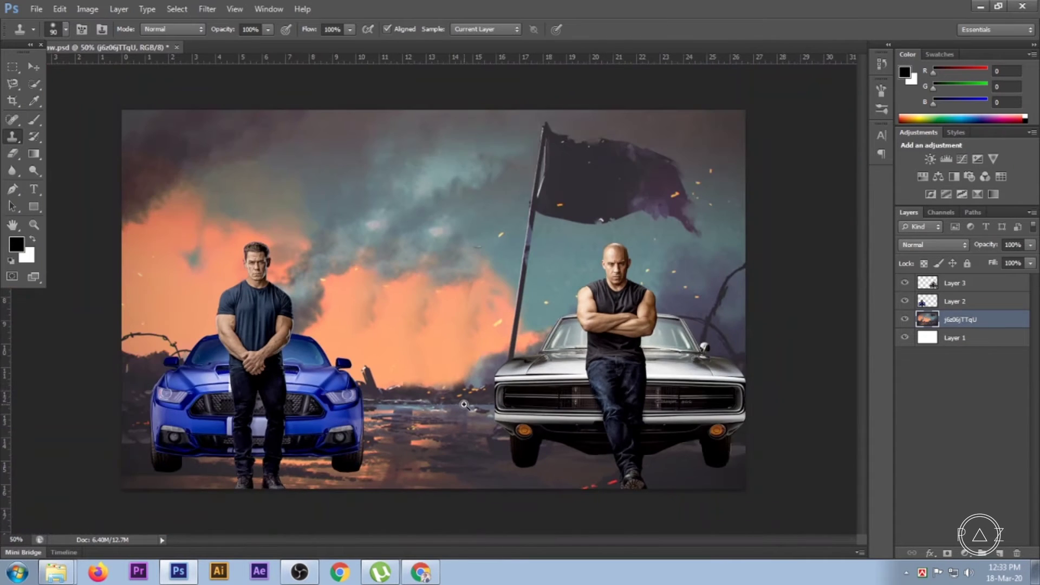
Step: Clone dark smoke and orange lights along the horizon to blend the cleared area
{"action": "left_click", "coordinate": [464, 403], "text": "ctrl"}
{"action": "left_click", "coordinate": [467, 374], "text": "ctrl"}
{"action": "left_click", "coordinate": [469, 355], "text": "ctrl"}
{"action": "mouse_move", "coordinate": [468, 355]}
{"action": "left_mouse_down"}
{"action": "mouse_move", "coordinate": [466, 339]}
{"action": "mouse_move", "coordinate": [381, 346]}
{"action": "mouse_move", "coordinate": [367, 360]}
{"action": "mouse_move", "coordinate": [367, 441]}
{"action": "left_mouse_up"}
{"action": "left_click", "coordinate": [352, 425], "text": "alt"}
{"action": "mouse_move", "coordinate": [316, 384]}
{"action": "left_mouse_down"}
{"action": "mouse_move", "coordinate": [291, 360]}
{"action": "mouse_move", "coordinate": [174, 365]}
{"action": "left_mouse_up"}
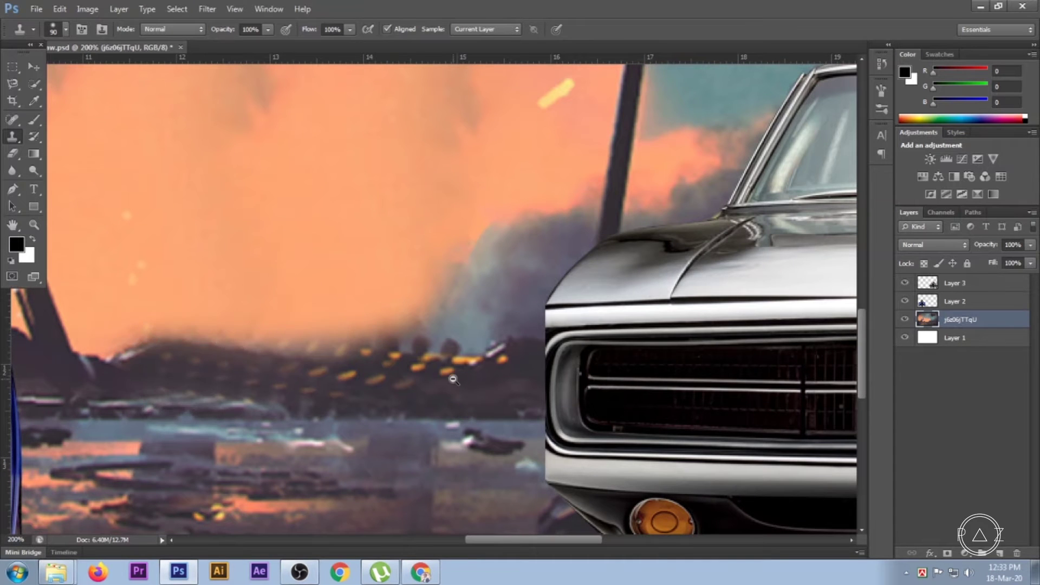
Step: Paint teal sky over the lower flag pole, redoing one bad stroke
{"action": "left_click", "coordinate": [453, 379], "text": "alt"}
{"action": "left_click", "coordinate": [507, 334], "text": "alt"}
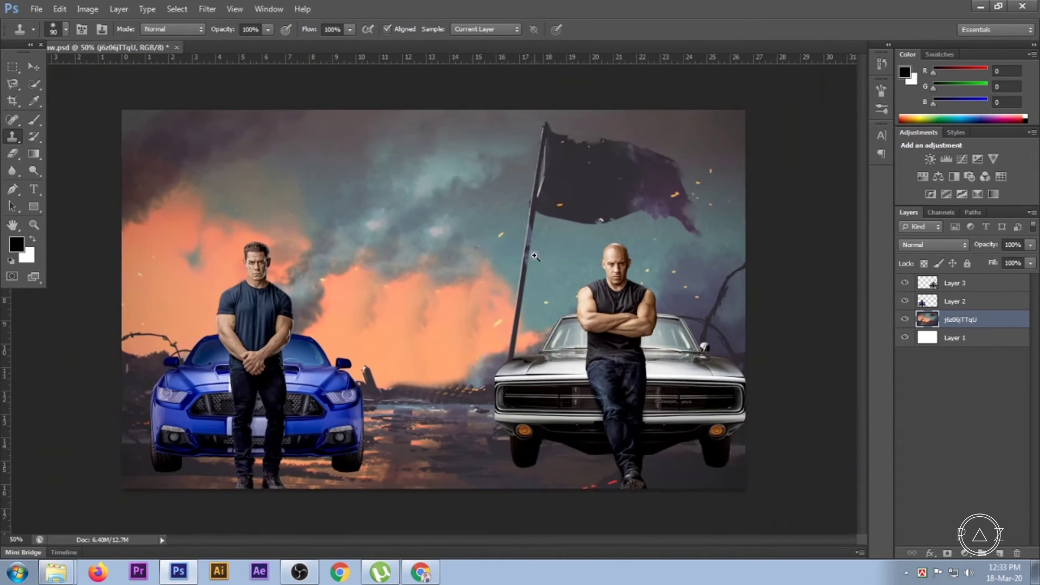
{"action": "left_click", "coordinate": [531, 290]}
{"action": "left_click", "coordinate": [532, 306]}
{"action": "left_click", "coordinate": [535, 367]}
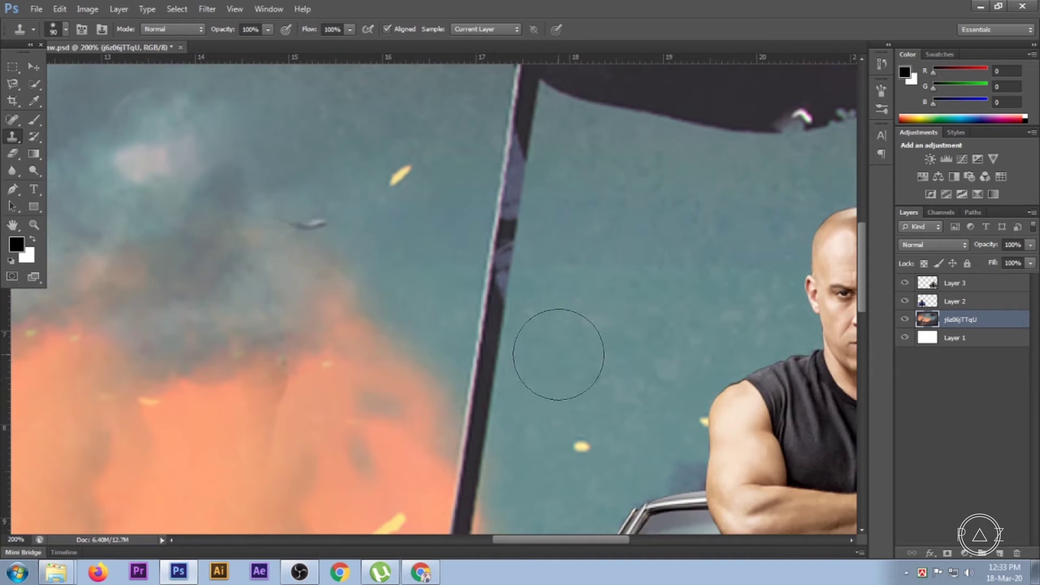
{"action": "mouse_move", "coordinate": [558, 355]}
{"action": "left_mouse_down"}
{"action": "mouse_move", "coordinate": [506, 367]}
{"action": "mouse_move", "coordinate": [507, 173]}
{"action": "left_mouse_up"}
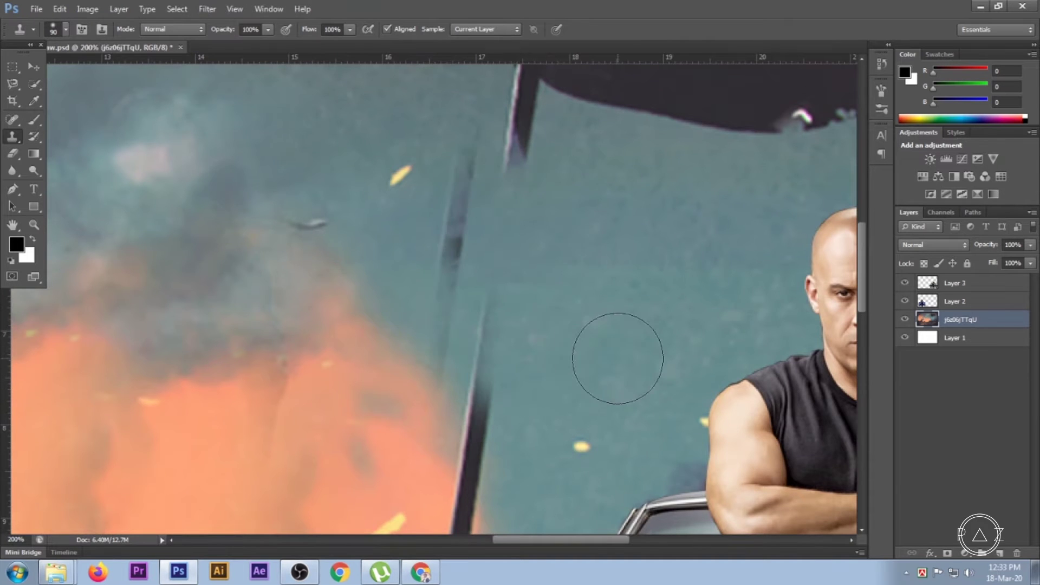
{"action": "key", "text": "ctrl+z"}
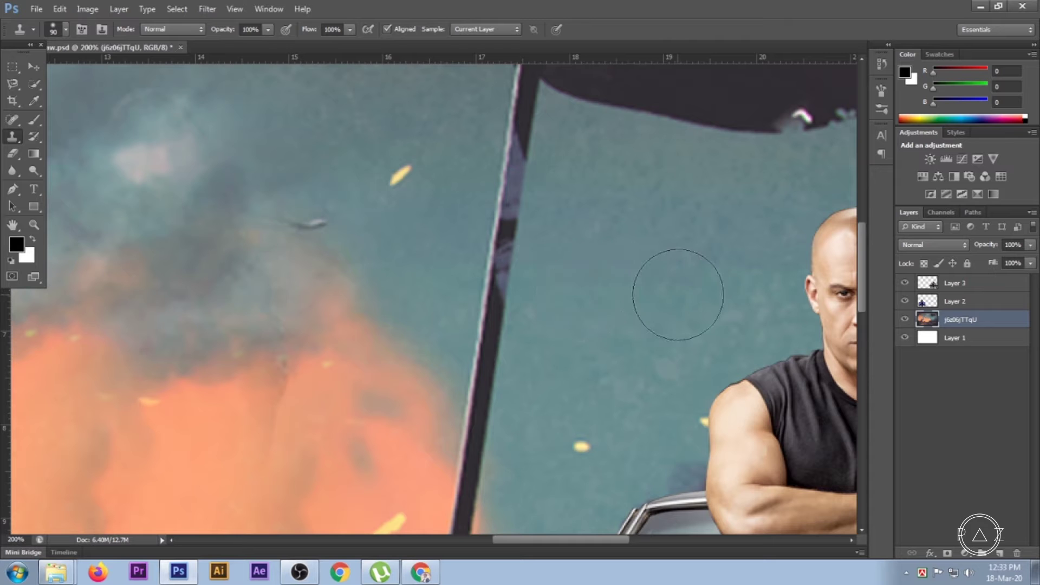
{"action": "mouse_move", "coordinate": [493, 263]}
{"action": "left_mouse_down"}
{"action": "mouse_move", "coordinate": [487, 281]}
{"action": "mouse_move", "coordinate": [523, 251]}
{"action": "mouse_move", "coordinate": [562, 259]}
{"action": "left_mouse_up"}
{"action": "scroll", "coordinate": [615, 263], "scroll_direction": "down", "scroll_amount": 1}
{"action": "scroll", "coordinate": [617, 265], "scroll_direction": "down", "scroll_amount": 2}
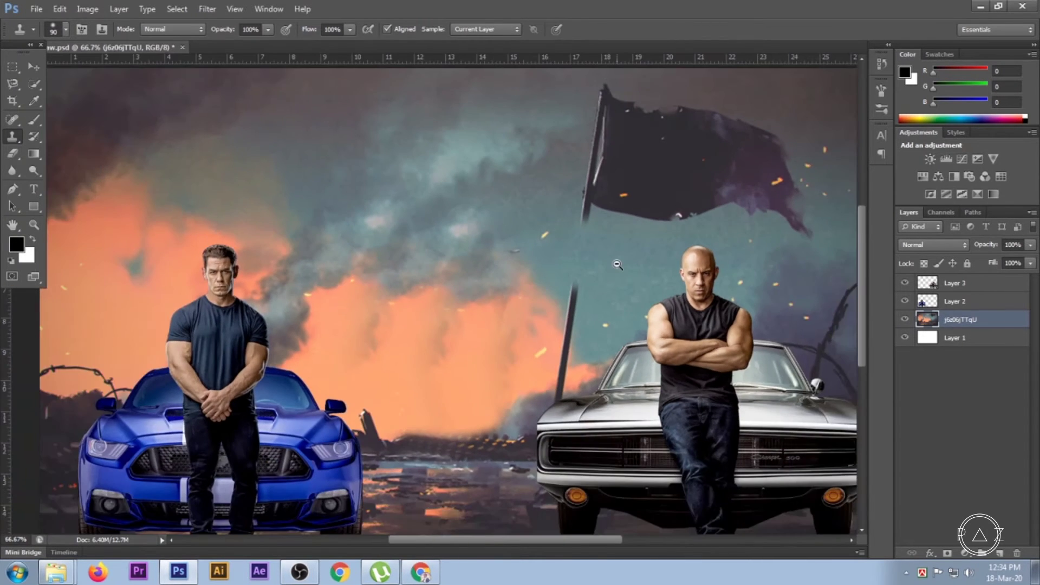
Step: With a 300 clone brush, replace the black flag and upper pole with teal clouds
{"action": "key", "text": "bracketright"}
{"action": "key", "text": "bracketright"}
{"action": "key", "text": "bracketright"}
{"action": "key", "text": "bracketright"}
{"action": "key", "text": "bracketright"}
{"action": "key", "text": "bracketright"}
{"action": "key", "text": "bracketright"}
{"action": "mouse_move", "coordinate": [485, 165]}
{"action": "left_mouse_down"}
{"action": "mouse_move", "coordinate": [546, 169]}
{"action": "mouse_move", "coordinate": [529, 167]}
{"action": "mouse_move", "coordinate": [539, 144]}
{"action": "mouse_move", "coordinate": [627, 153]}
{"action": "mouse_move", "coordinate": [662, 168]}
{"action": "mouse_move", "coordinate": [680, 201]}
{"action": "left_mouse_up"}
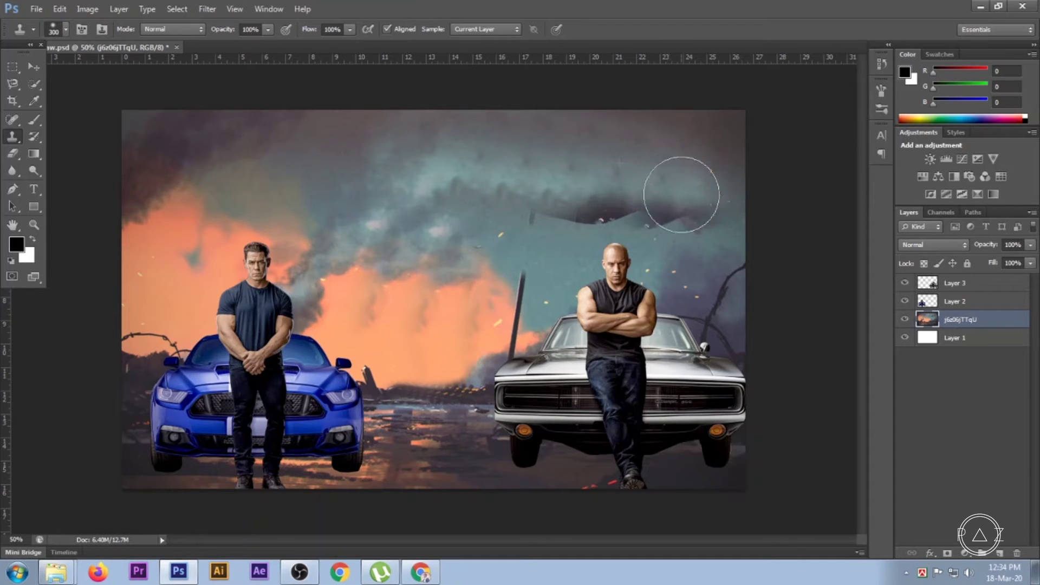
{"action": "mouse_move", "coordinate": [694, 149]}
{"action": "left_mouse_down"}
{"action": "mouse_move", "coordinate": [713, 181]}
{"action": "mouse_move", "coordinate": [692, 206]}
{"action": "mouse_move", "coordinate": [667, 195]}
{"action": "mouse_move", "coordinate": [711, 266]}
{"action": "left_mouse_up"}
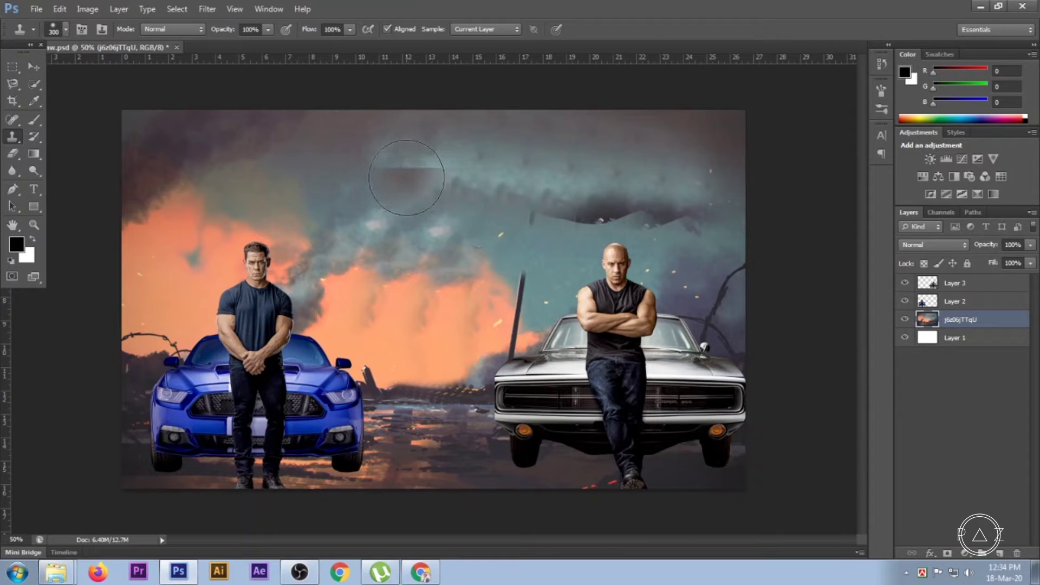
{"action": "mouse_move", "coordinate": [559, 195]}
{"action": "left_mouse_down"}
{"action": "mouse_move", "coordinate": [622, 182]}
{"action": "mouse_move", "coordinate": [680, 211]}
{"action": "left_mouse_up"}
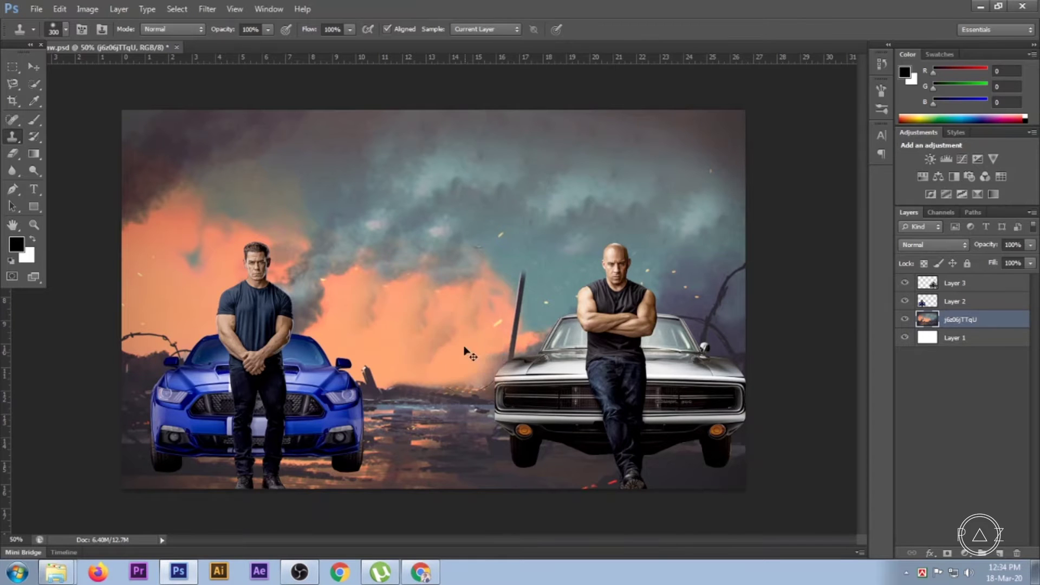
{"action": "scroll", "coordinate": [461, 347], "scroll_direction": "up", "scroll_amount": 1}
{"action": "left_click", "coordinate": [442, 323]}
Step: Clone orange sky over the remaining pole stub and dark ruins beside the silver car
{"action": "left_click_drag", "start_coordinate": [442, 321], "coordinate": [419, 334]}
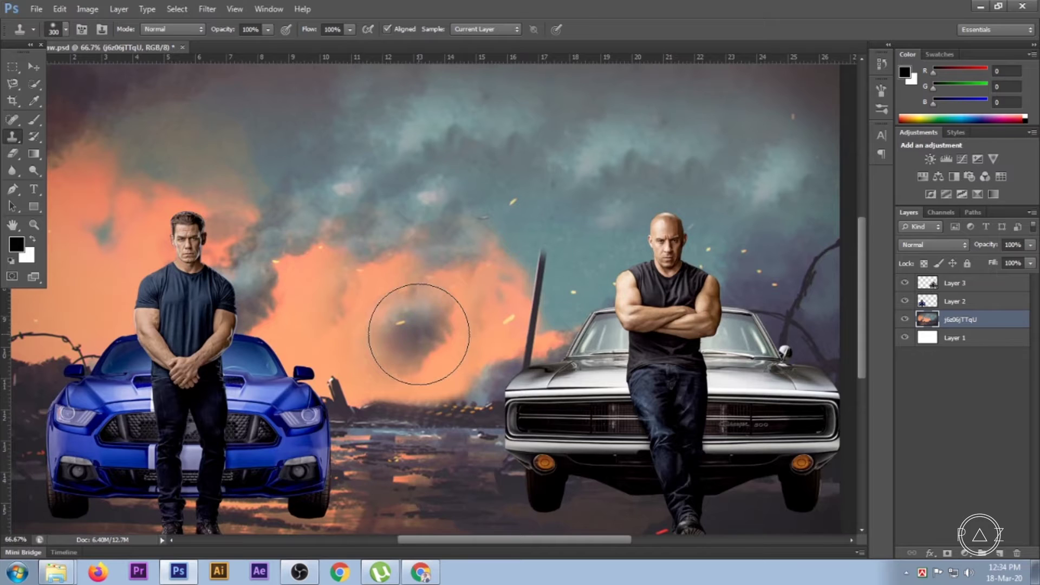
{"action": "key", "text": "ctrl+z"}
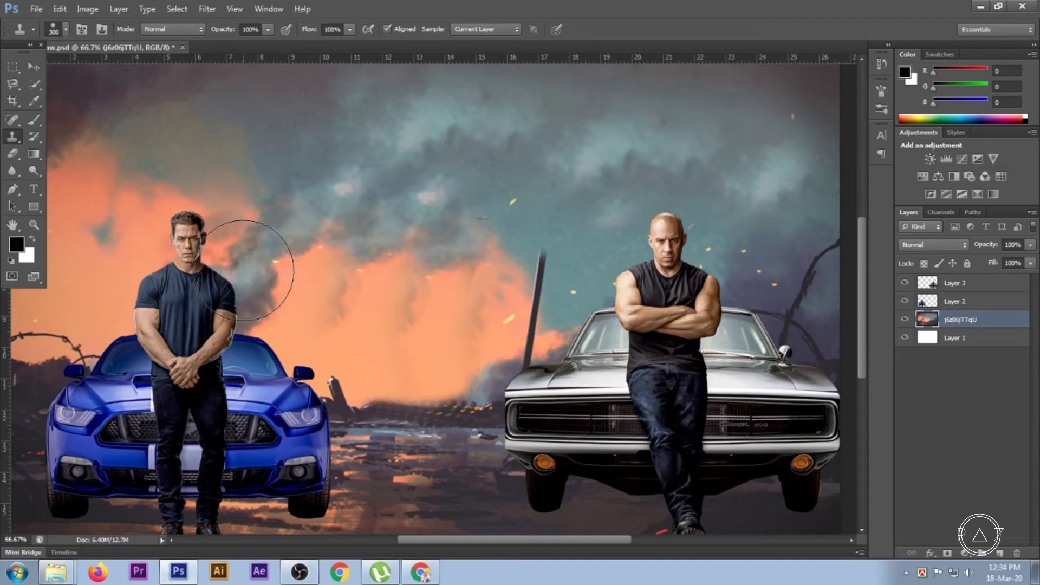
{"action": "left_click", "coordinate": [566, 311]}
{"action": "mouse_move", "coordinate": [565, 311]}
{"action": "left_mouse_down"}
{"action": "mouse_move", "coordinate": [542, 285]}
{"action": "mouse_move", "coordinate": [480, 380]}
{"action": "left_mouse_up"}
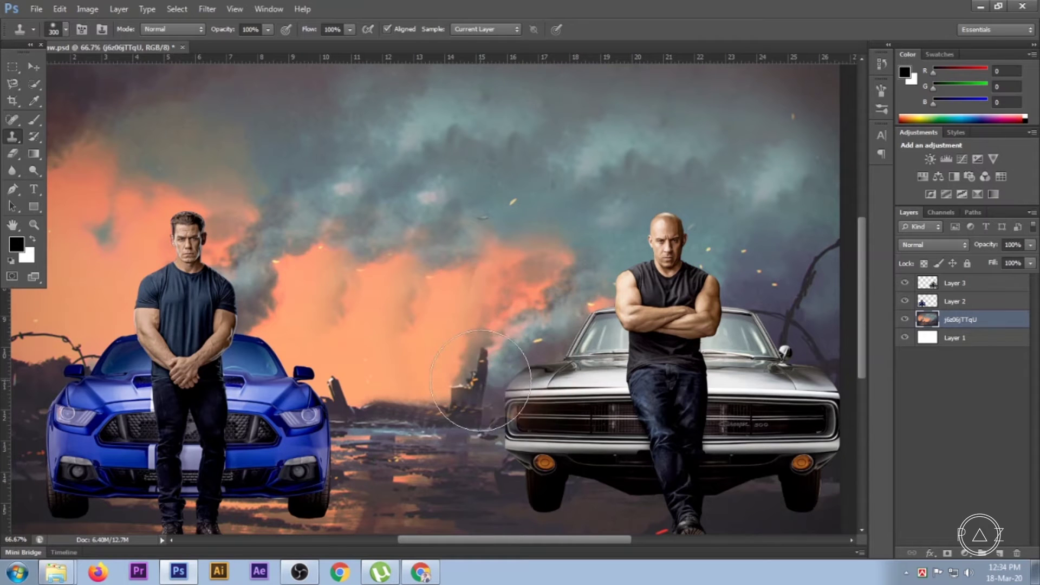
{"action": "left_click", "coordinate": [481, 380]}
{"action": "mouse_move", "coordinate": [502, 383]}
{"action": "left_mouse_down"}
{"action": "mouse_move", "coordinate": [465, 344]}
{"action": "mouse_move", "coordinate": [467, 360]}
{"action": "left_mouse_up"}
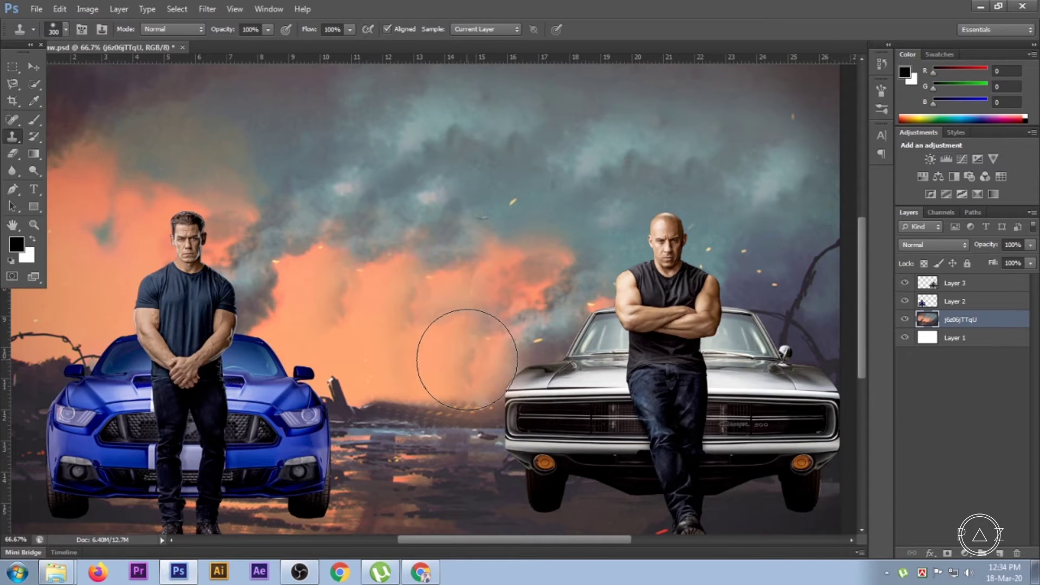
Step: Zoom out to the full image and return to the folder of source images
{"action": "key", "text": "ctrl+minus"}
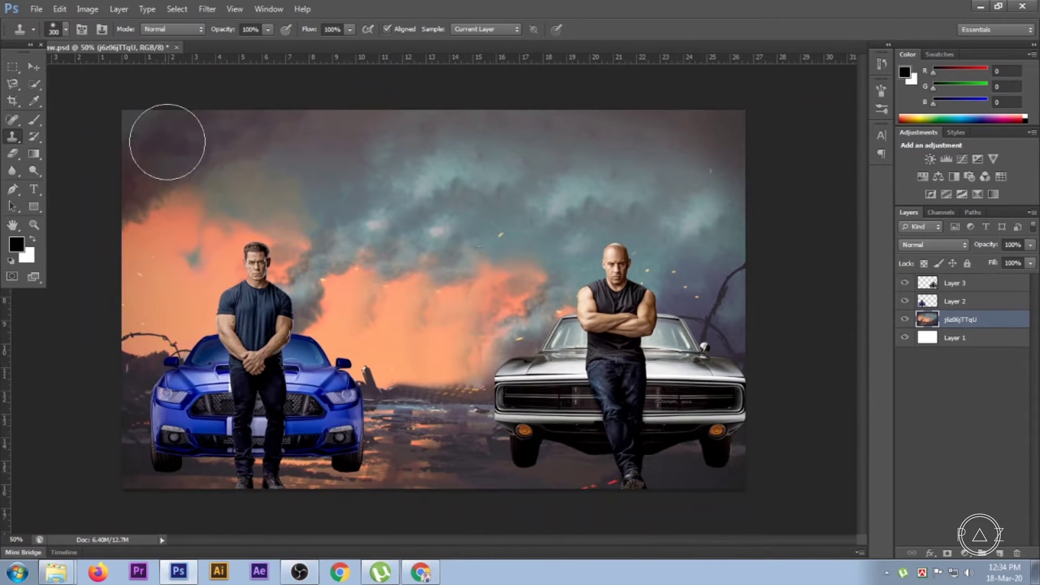
{"action": "left_click", "coordinate": [38, 68]}
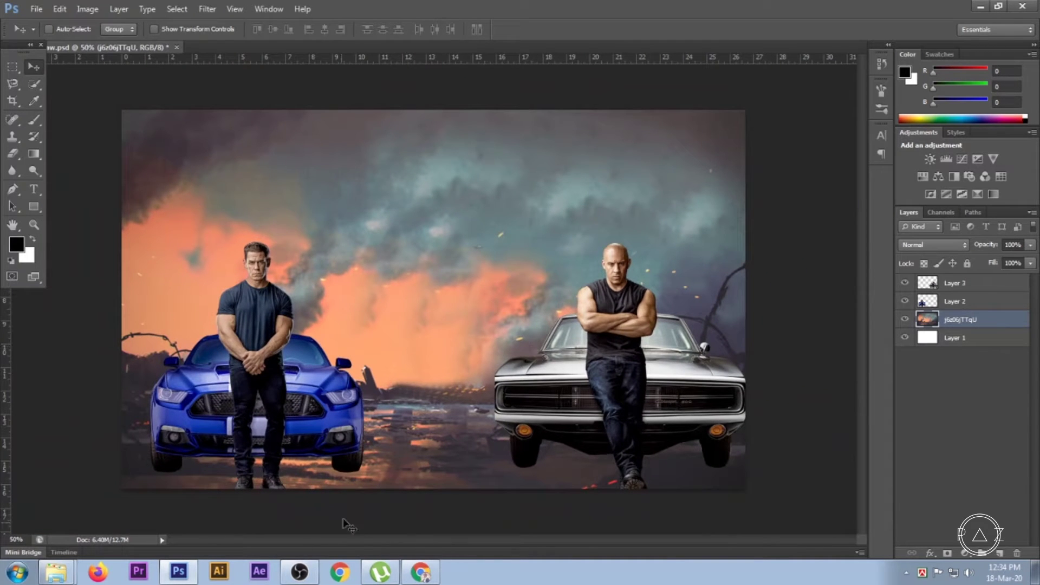
{"action": "left_click", "coordinate": [66, 567]}
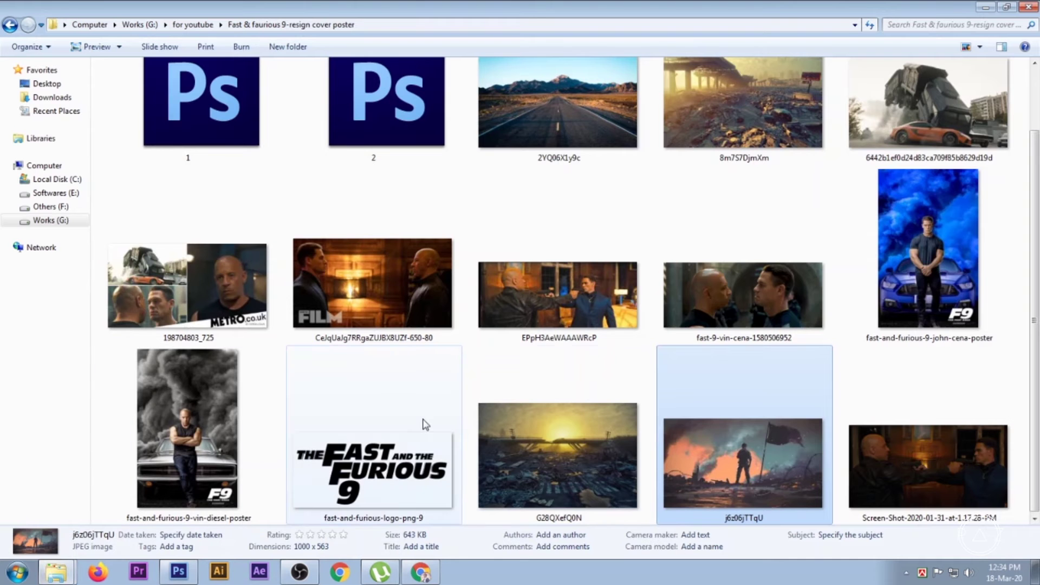
Step: Place the sunset bridge image G28QXefQ0N, enlarge it over the canvas and nudge it upward
{"action": "left_click", "coordinate": [551, 442]}
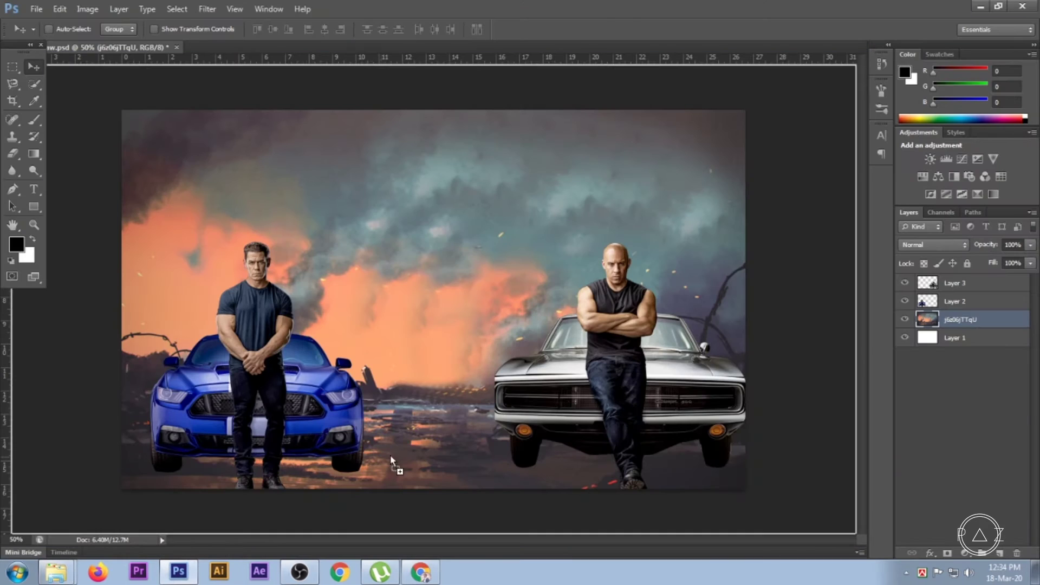
{"action": "left_click_drag", "start_coordinate": [179, 569], "coordinate": [494, 442]}
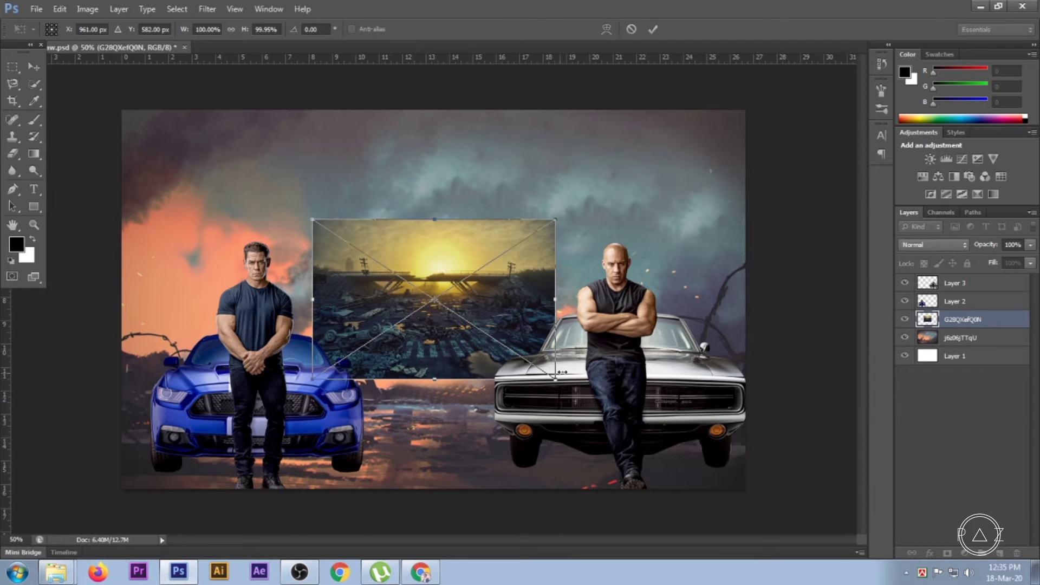
{"action": "left_click_drag", "start_coordinate": [555, 379], "coordinate": [785, 452]}
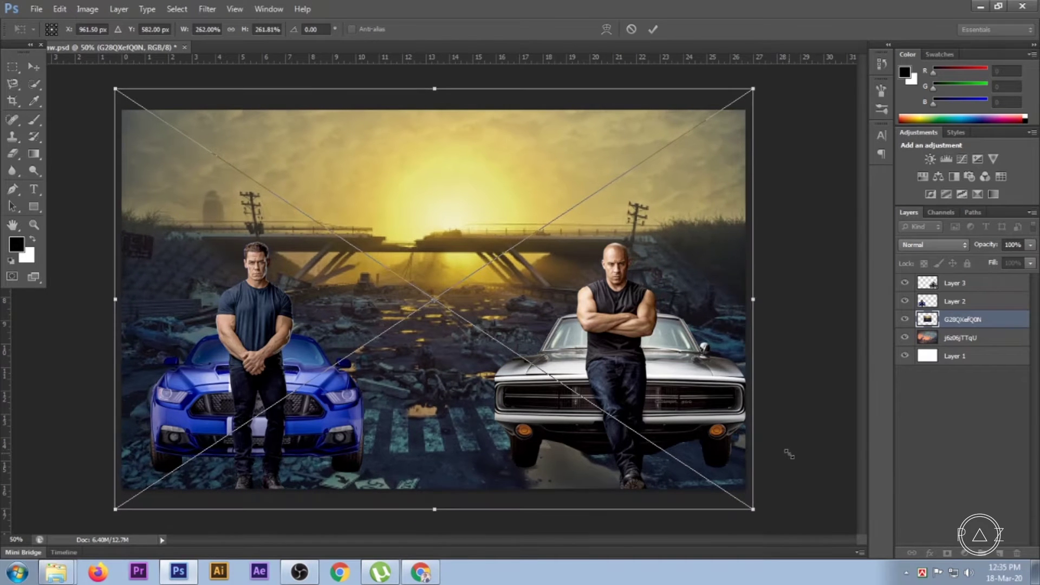
{"action": "left_click_drag", "start_coordinate": [785, 452], "coordinate": [783, 450]}
{"action": "key", "text": "shift+Up"}
{"action": "key", "text": "shift+Up"}
{"action": "key", "text": "Up"}
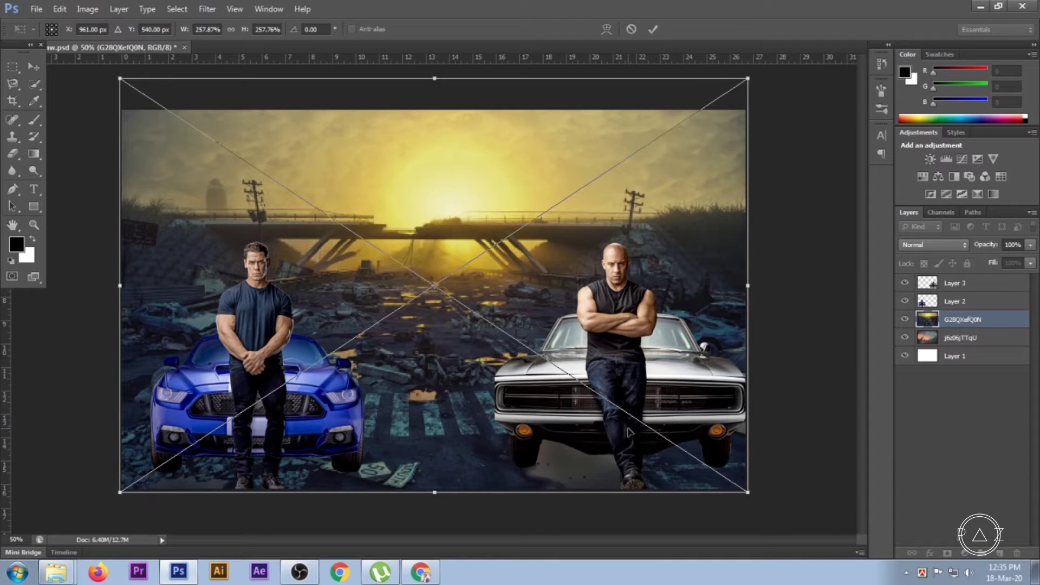
{"action": "key", "text": "shift+Up"}
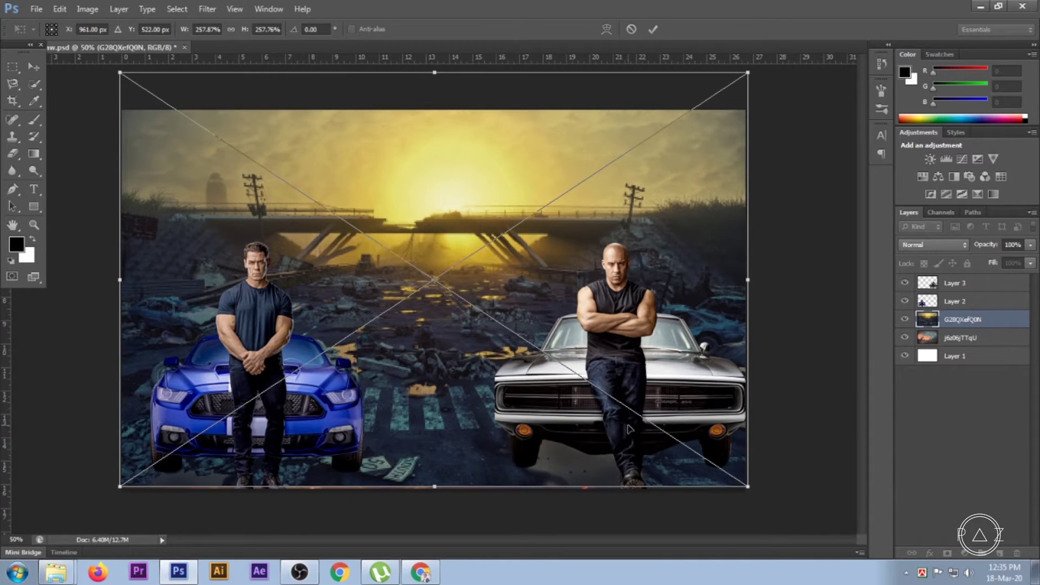
{"action": "key", "text": "Up"}
{"action": "key", "text": "Up"}
{"action": "key", "text": "Up"}
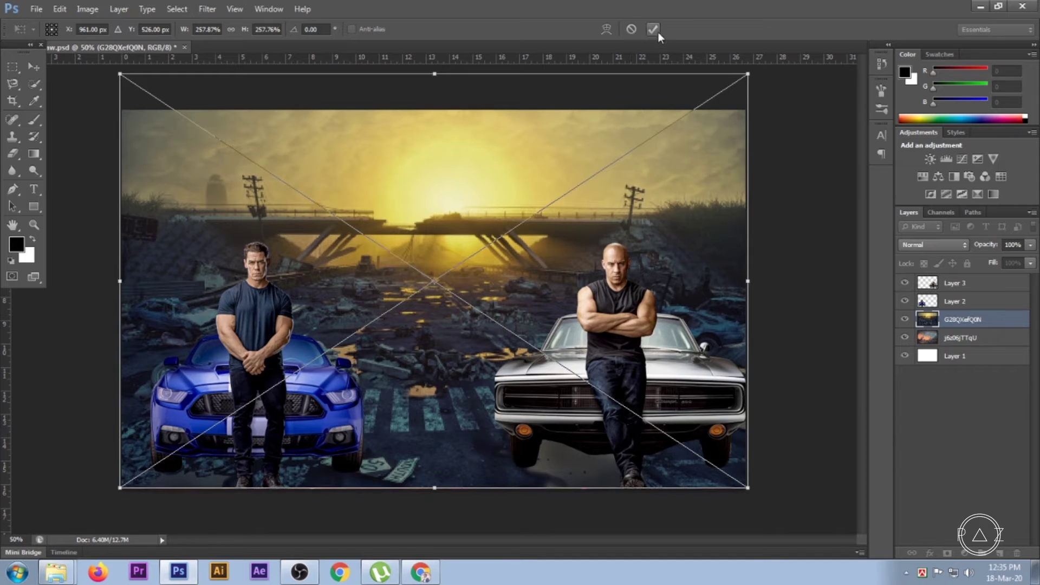
{"action": "left_click", "coordinate": [659, 32]}
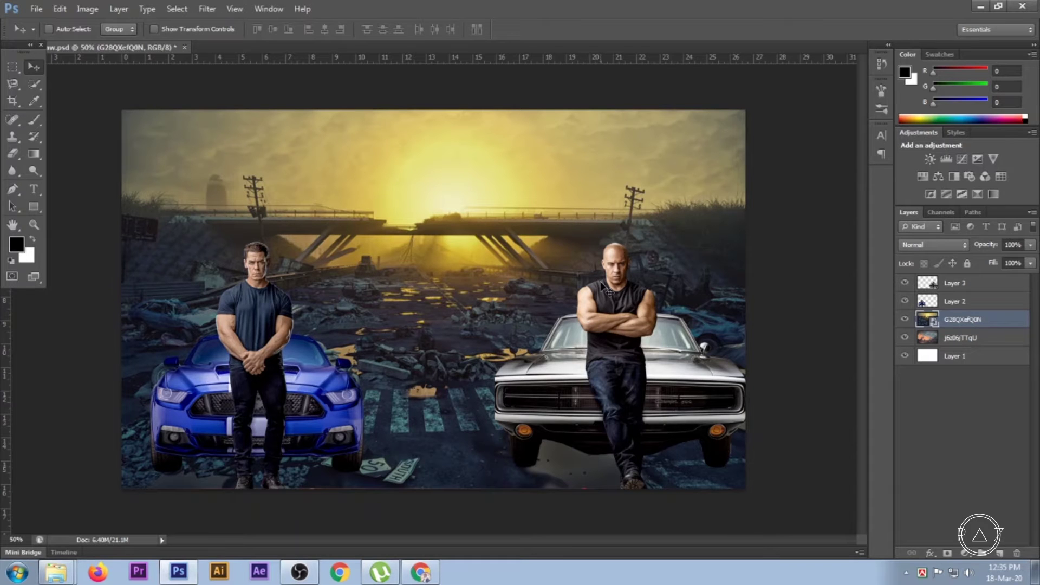
Step: Rescale the bridge image to about 185% and position it at the upper centre
{"action": "key", "text": "ctrl+t"}
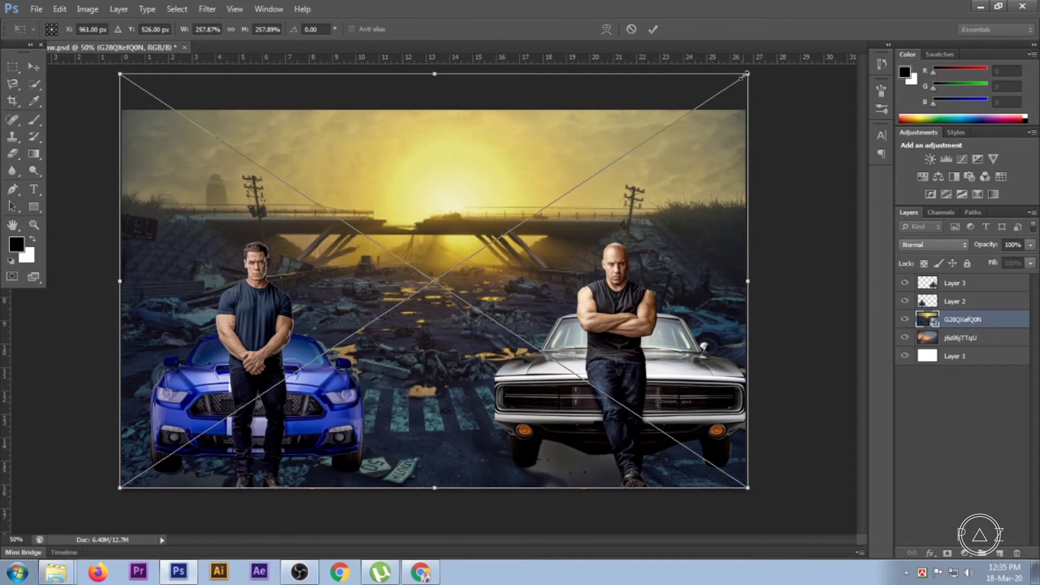
{"action": "left_click_drag", "start_coordinate": [750, 79], "coordinate": [680, 162]}
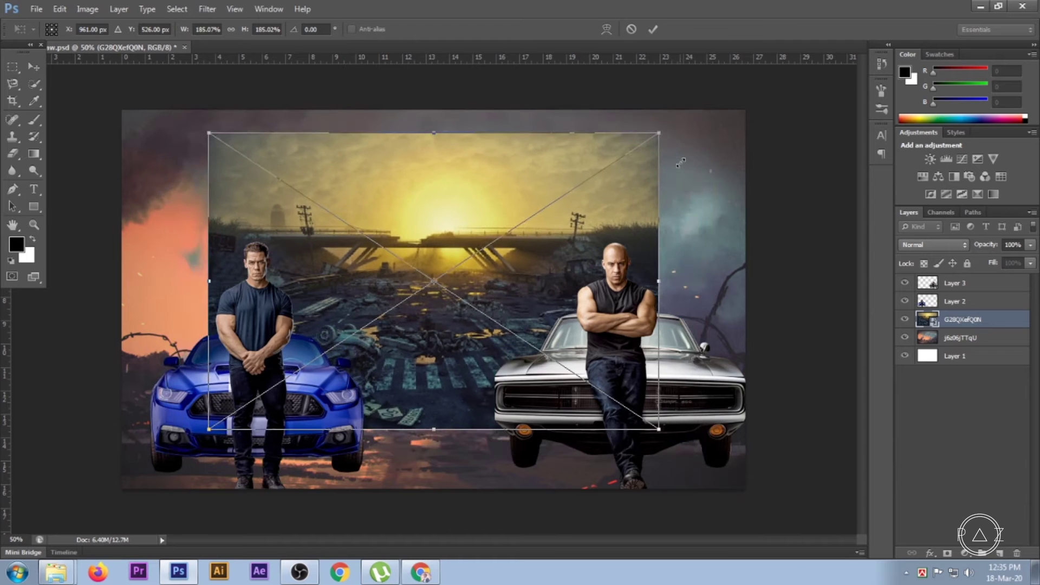
{"action": "mouse_move", "coordinate": [586, 247]}
{"action": "left_mouse_down"}
{"action": "mouse_move", "coordinate": [493, 244]}
{"action": "mouse_move", "coordinate": [571, 239]}
{"action": "left_mouse_up"}
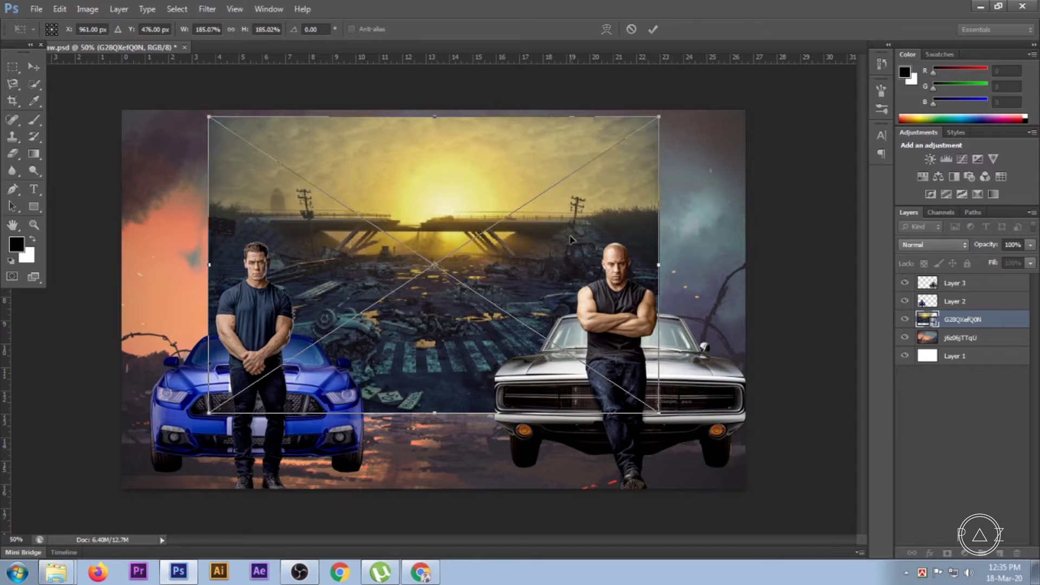
{"action": "left_click_drag", "start_coordinate": [561, 237], "coordinate": [529, 230]}
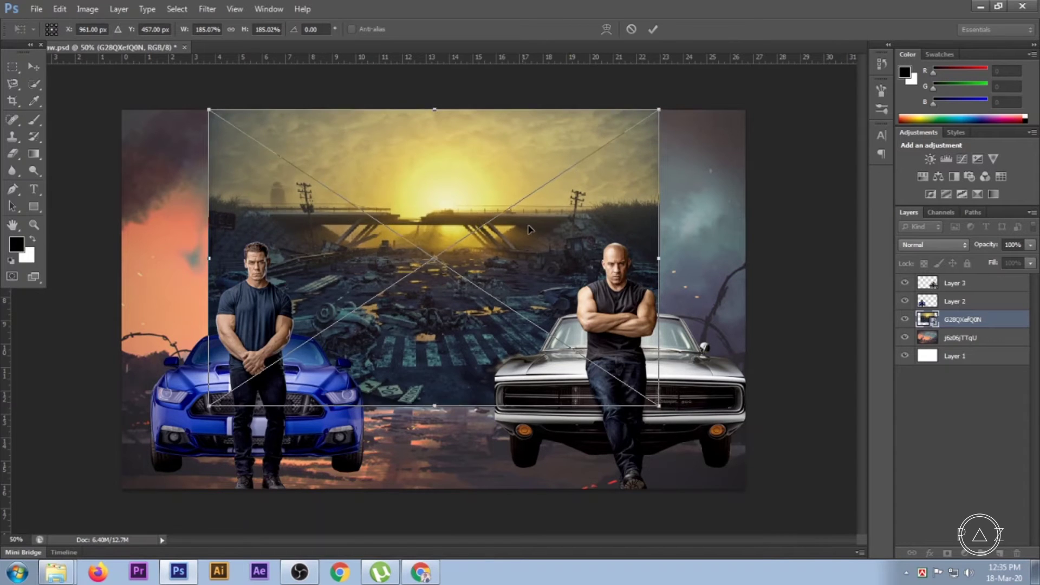
{"action": "left_click", "coordinate": [653, 28]}
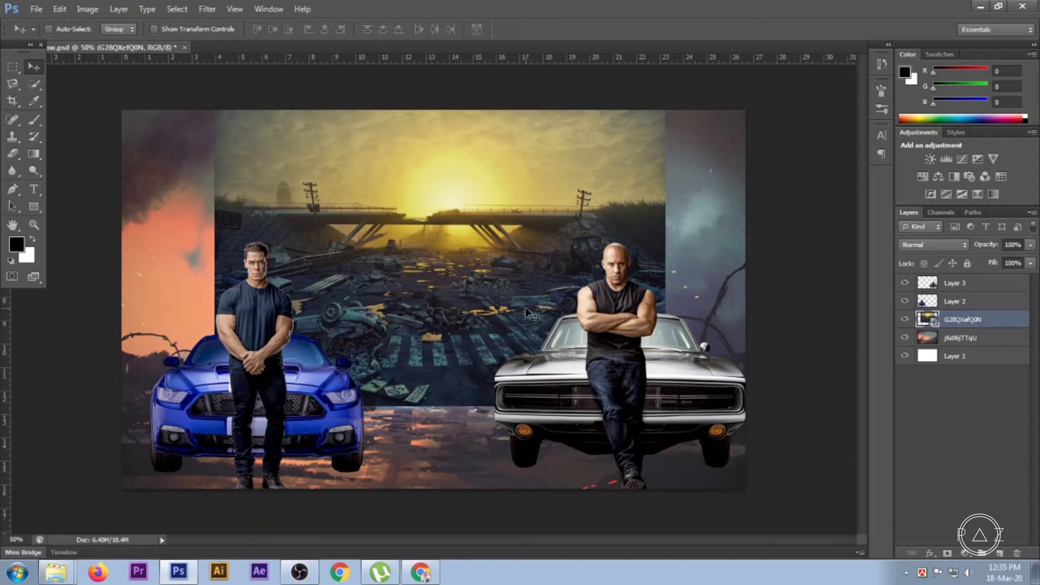
Step: Rasterize the bridge layer and duplicate it, enlarging the copy to fill the lower canvas
{"action": "right_click", "coordinate": [964, 321]}
{"action": "left_click", "coordinate": [803, 236]}
{"action": "key", "text": "ctrl+j"}
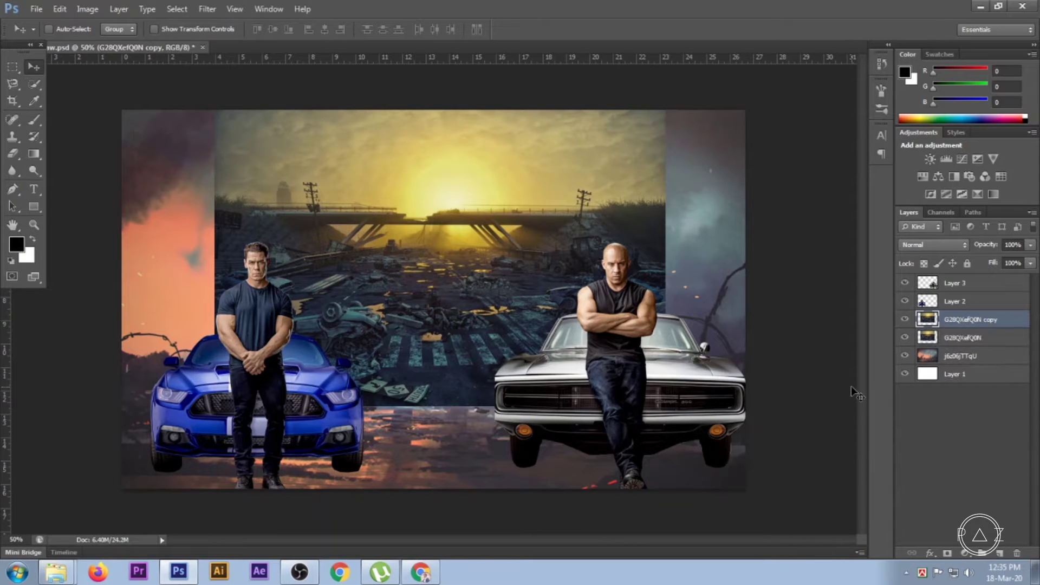
{"action": "key", "text": "ctrl+t"}
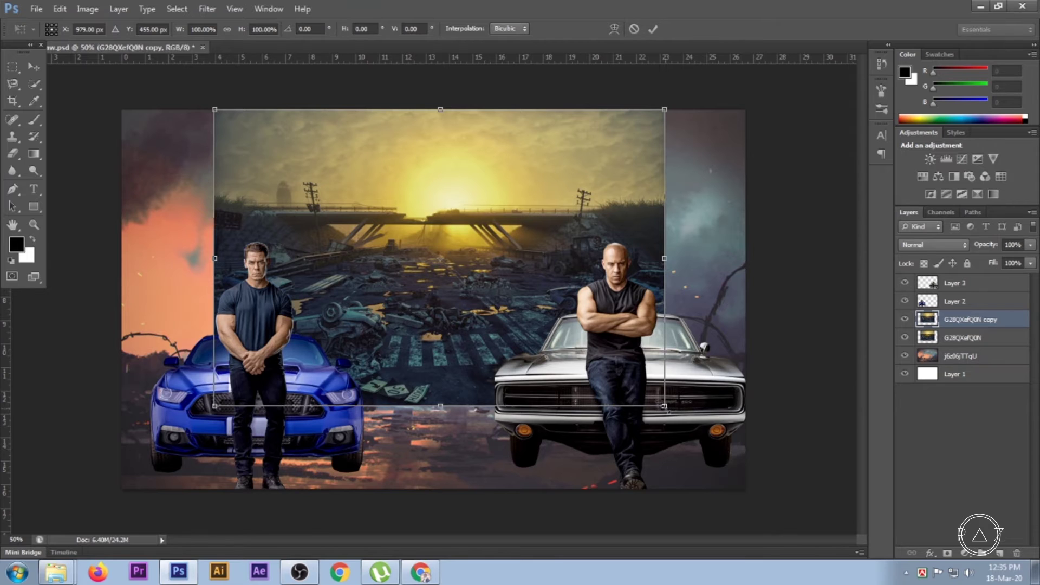
{"action": "left_click_drag", "start_coordinate": [665, 406], "coordinate": [775, 479]}
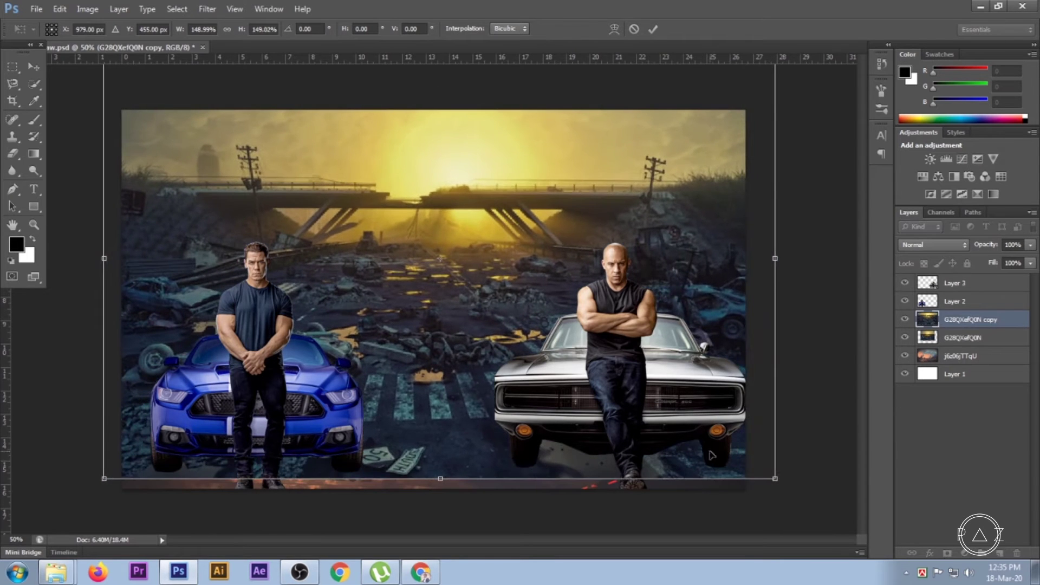
{"action": "left_click_drag", "start_coordinate": [711, 455], "coordinate": [710, 463]}
{"action": "left_click", "coordinate": [649, 32]}
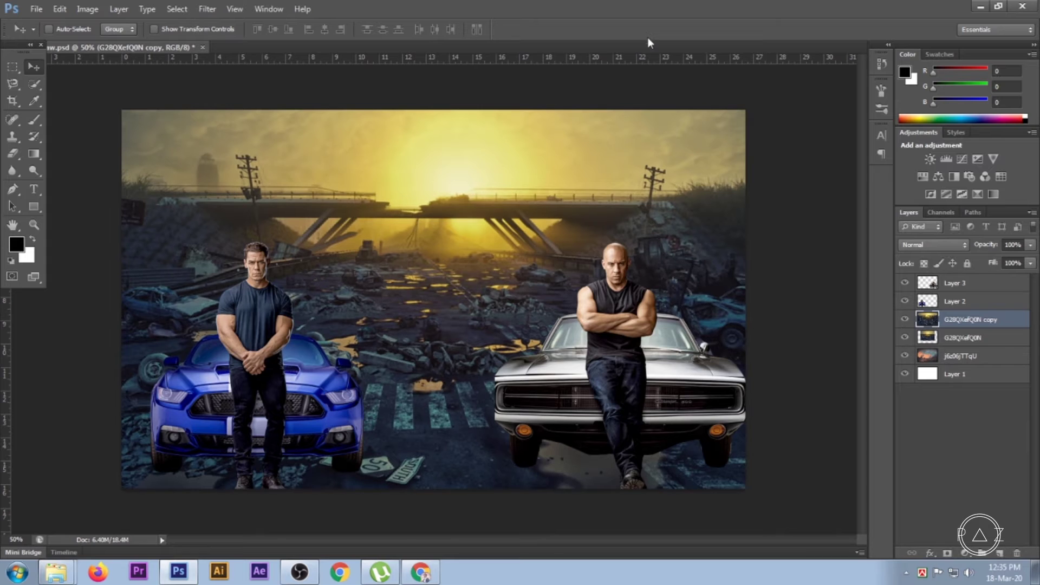
{"action": "left_click", "coordinate": [905, 319]}
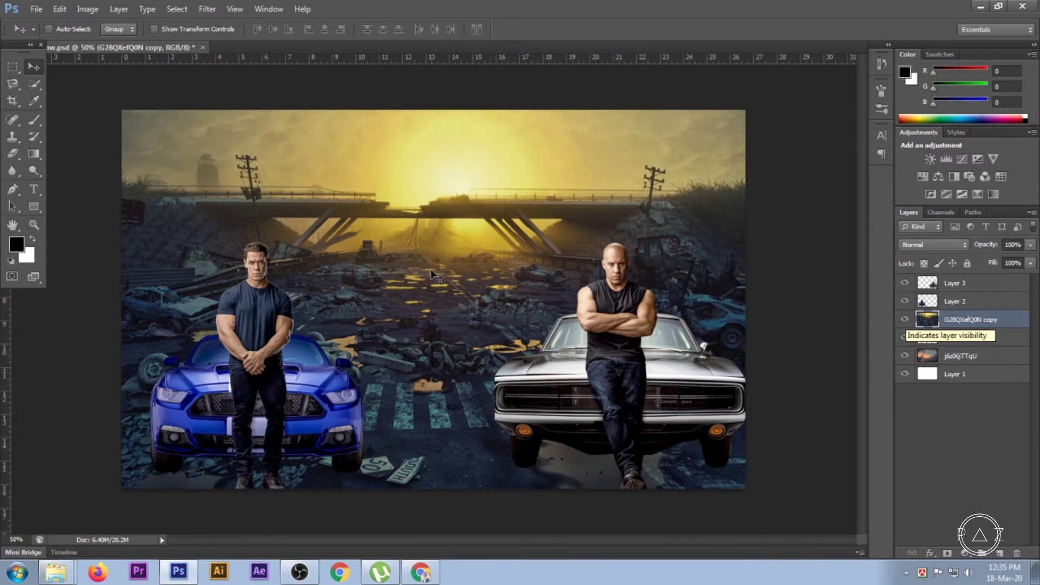
Step: Clear the top strip of the enlarged copy above the men's heads, then return to the image folder
{"action": "left_click", "coordinate": [12, 66]}
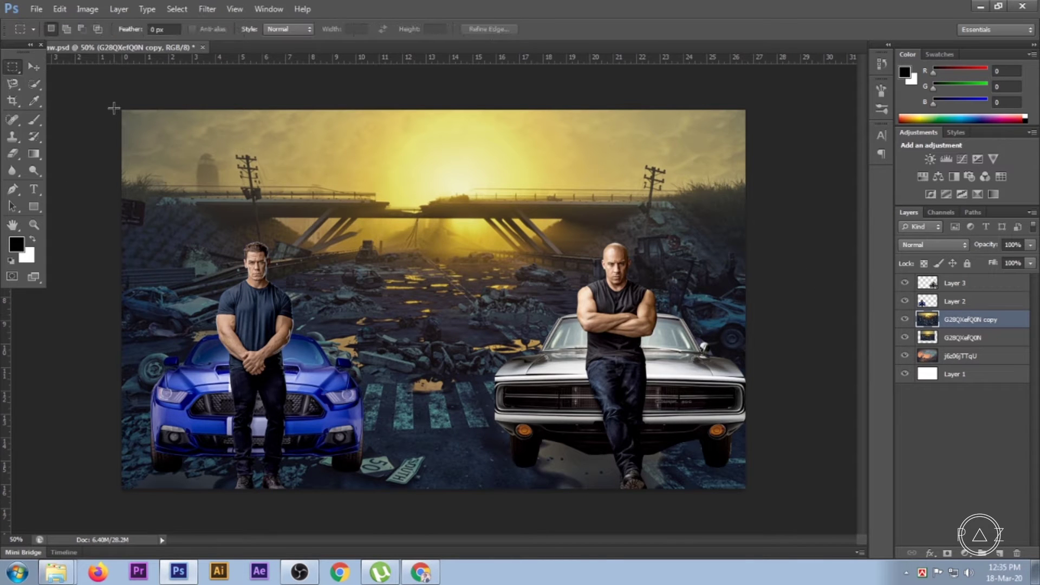
{"action": "left_click_drag", "start_coordinate": [420, 206], "coordinate": [760, 265]}
{"action": "left_click_drag", "start_coordinate": [760, 265], "coordinate": [763, 266]}
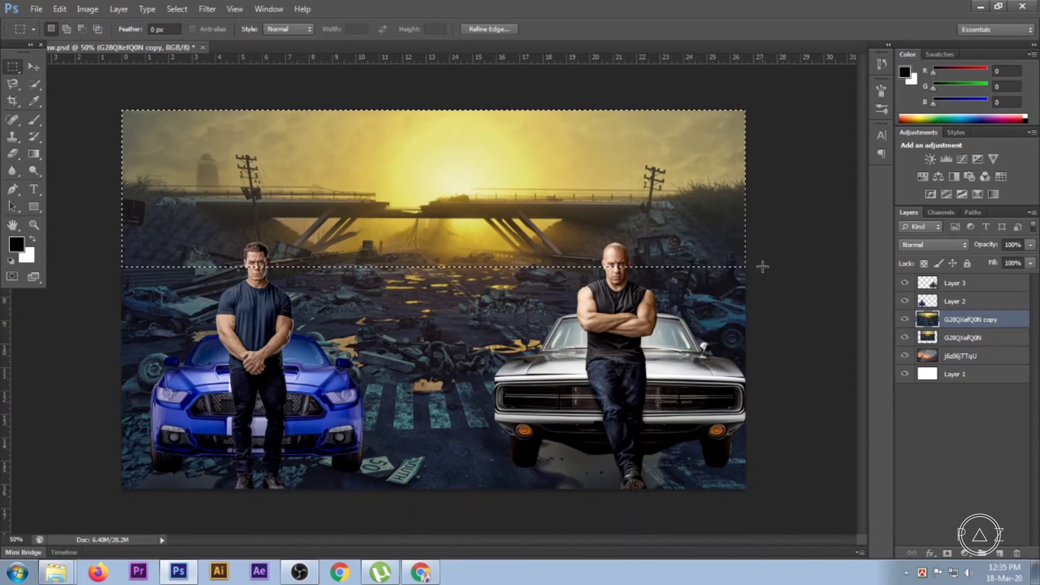
{"action": "key", "text": "ctrl+d"}
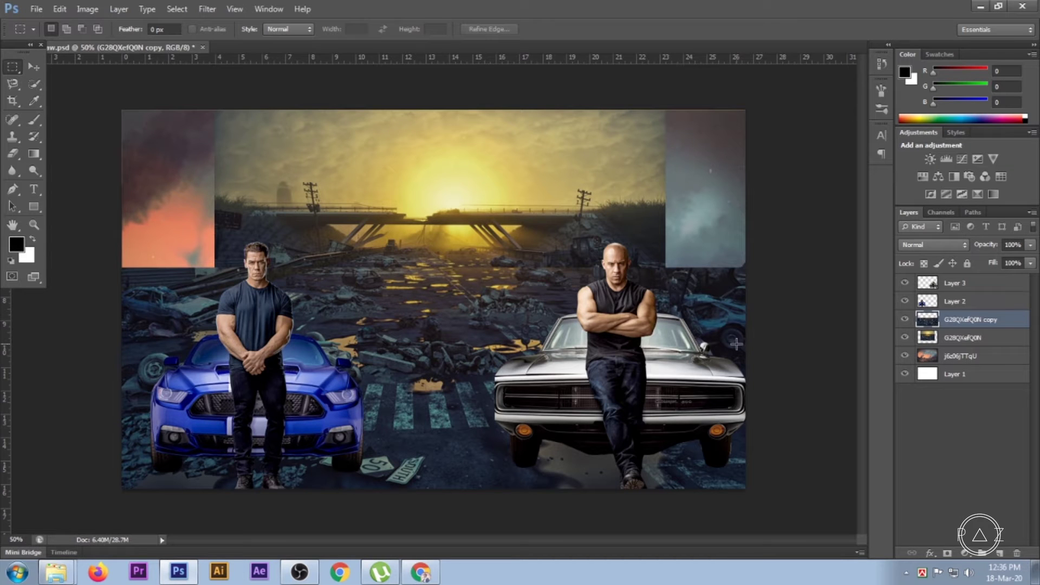
{"action": "left_click", "coordinate": [34, 67]}
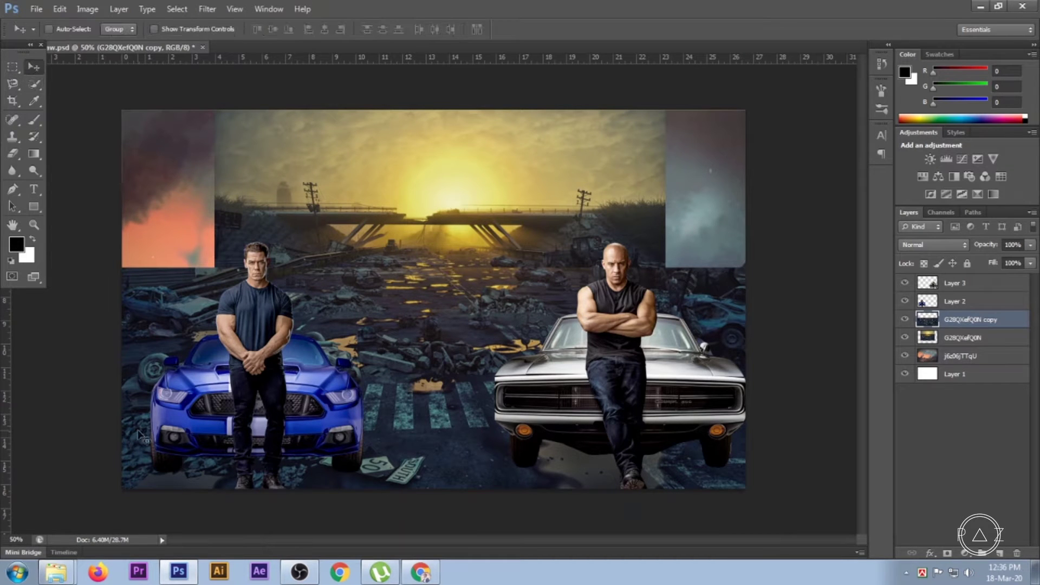
{"action": "key", "text": "alt+Tab"}
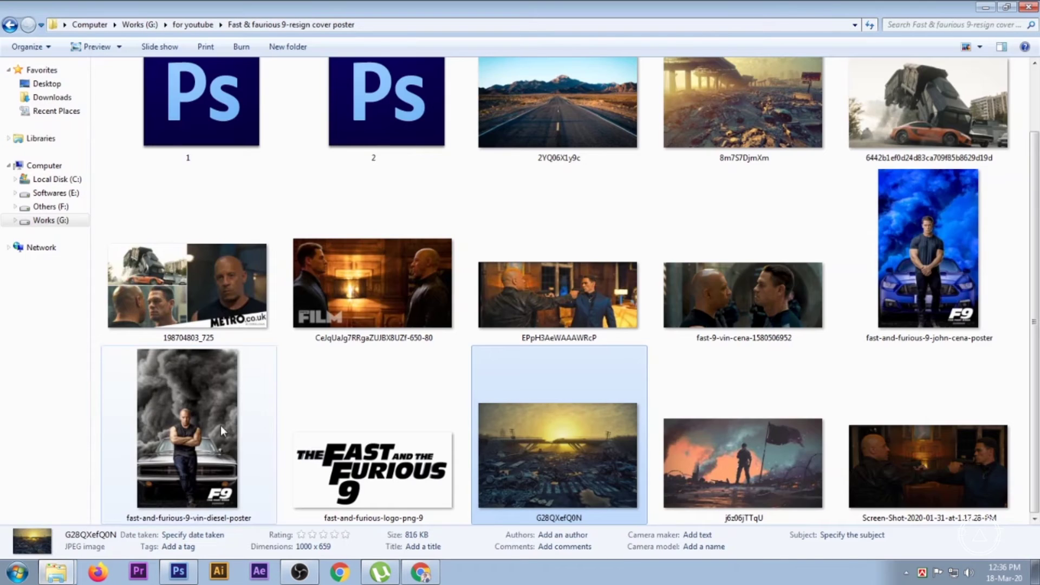
Step: Drag the collapsed-overpass image 8m7S7DjmXm into Photoshop and move it to the top-left
{"action": "left_click_drag", "start_coordinate": [725, 120], "coordinate": [180, 572]}
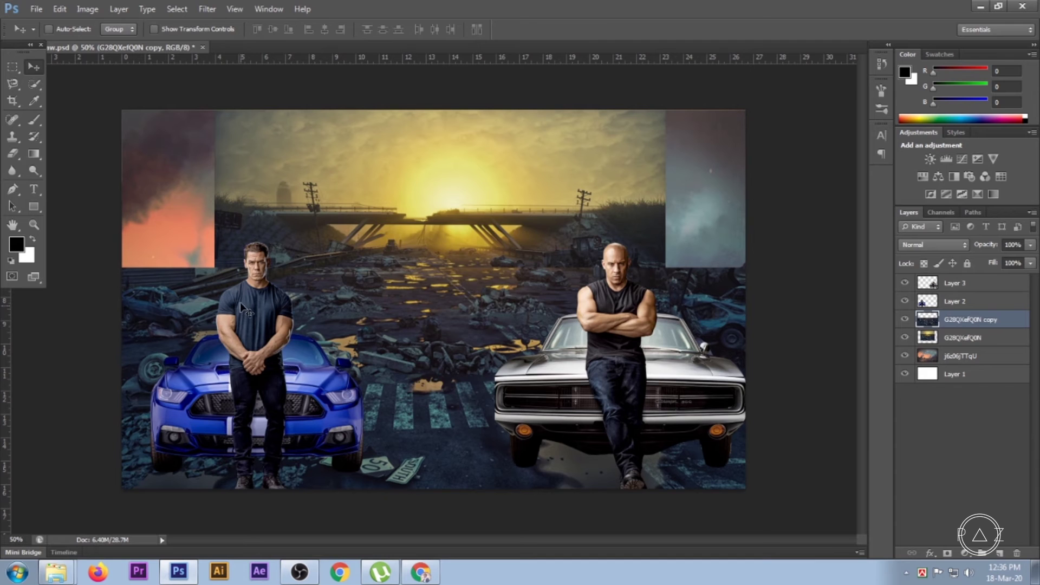
{"action": "left_click_drag", "start_coordinate": [180, 572], "coordinate": [240, 301]}
{"action": "left_click_drag", "start_coordinate": [381, 339], "coordinate": [195, 252]}
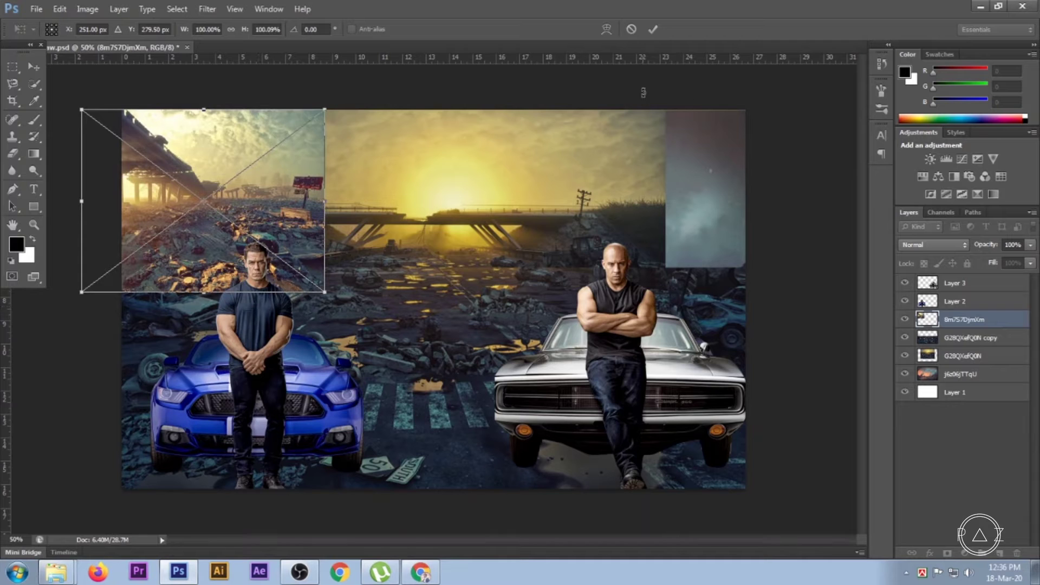
Step: Scale the overpass image to about 131% and move it behind the blue car's side
{"action": "left_click_drag", "start_coordinate": [324, 291], "coordinate": [362, 320]}
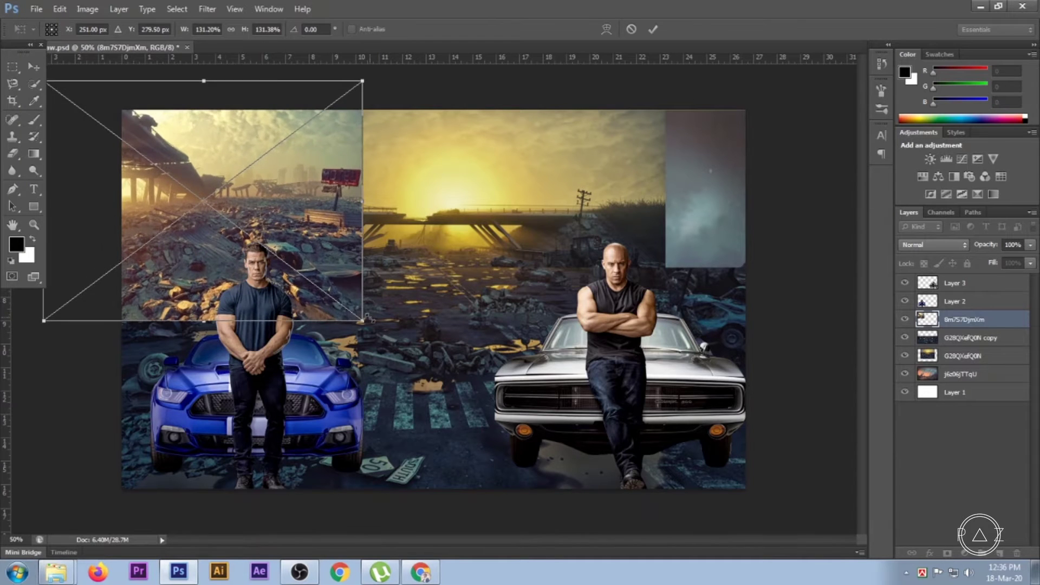
{"action": "mouse_move", "coordinate": [290, 286]}
{"action": "left_mouse_down"}
{"action": "mouse_move", "coordinate": [291, 310]}
{"action": "mouse_move", "coordinate": [400, 437]}
{"action": "mouse_move", "coordinate": [221, 298]}
{"action": "mouse_move", "coordinate": [207, 300]}
{"action": "mouse_move", "coordinate": [254, 337]}
{"action": "mouse_move", "coordinate": [266, 313]}
{"action": "mouse_move", "coordinate": [317, 323]}
{"action": "left_mouse_up"}
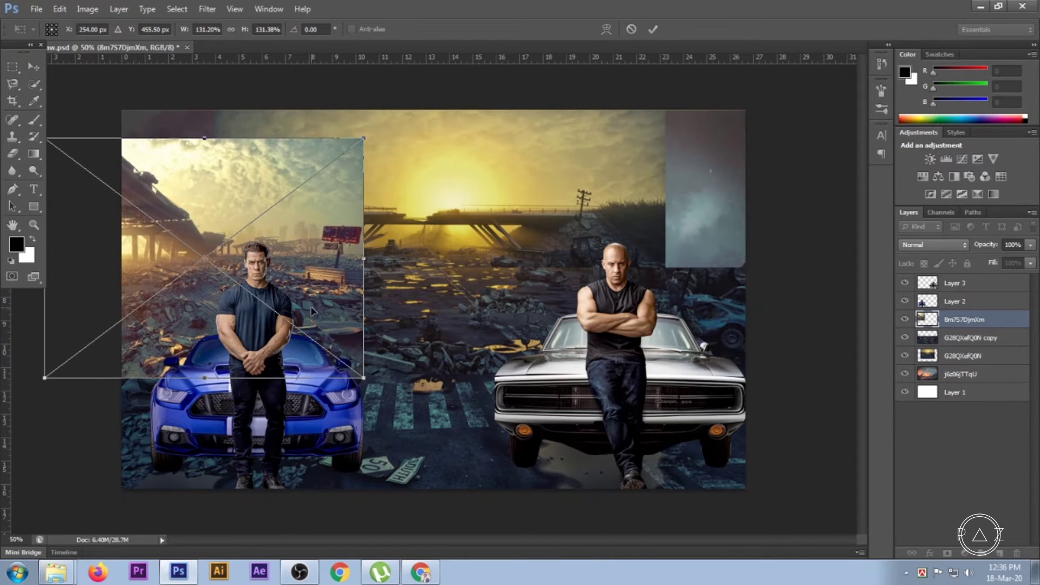
{"action": "left_click", "coordinate": [654, 31]}
{"action": "mouse_move", "coordinate": [310, 285]}
{"action": "left_mouse_down"}
{"action": "mouse_move", "coordinate": [336, 328]}
{"action": "mouse_move", "coordinate": [356, 256]}
{"action": "mouse_move", "coordinate": [381, 266]}
{"action": "left_mouse_up"}
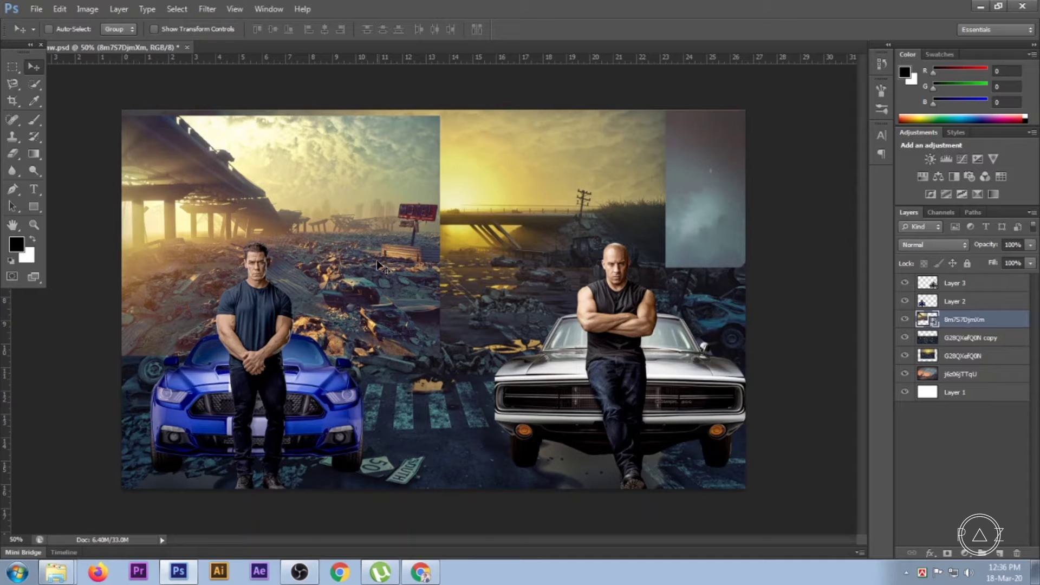
Step: Rasterize the overpass layer and hide it, leaving the sunset bridge showing
{"action": "left_click", "coordinate": [13, 154]}
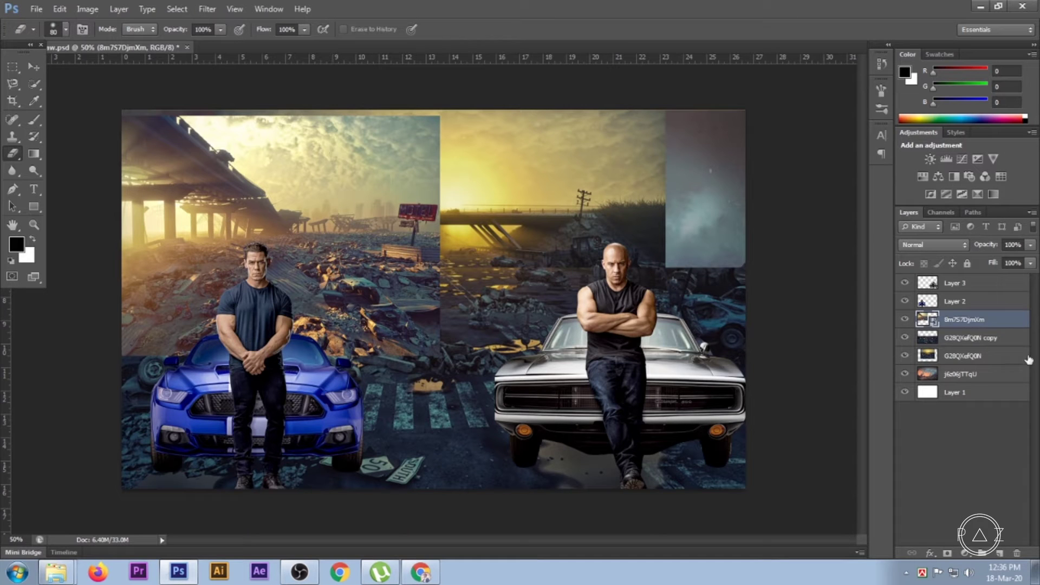
{"action": "right_click", "coordinate": [986, 320]}
{"action": "left_click", "coordinate": [878, 237]}
{"action": "key", "text": "ctrl+minus"}
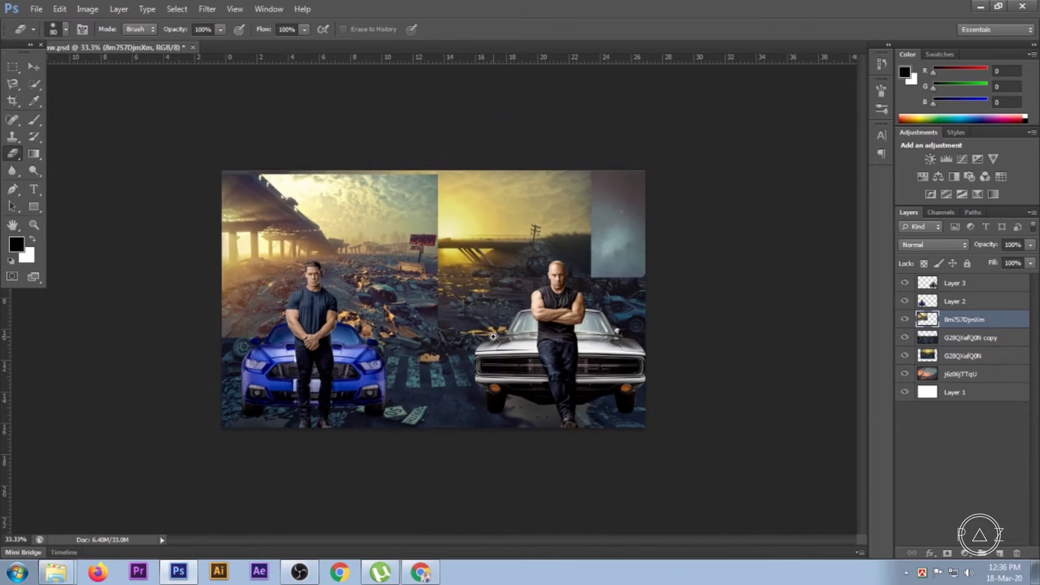
{"action": "key", "text": "ctrl+plus"}
{"action": "left_click", "coordinate": [904, 320]}
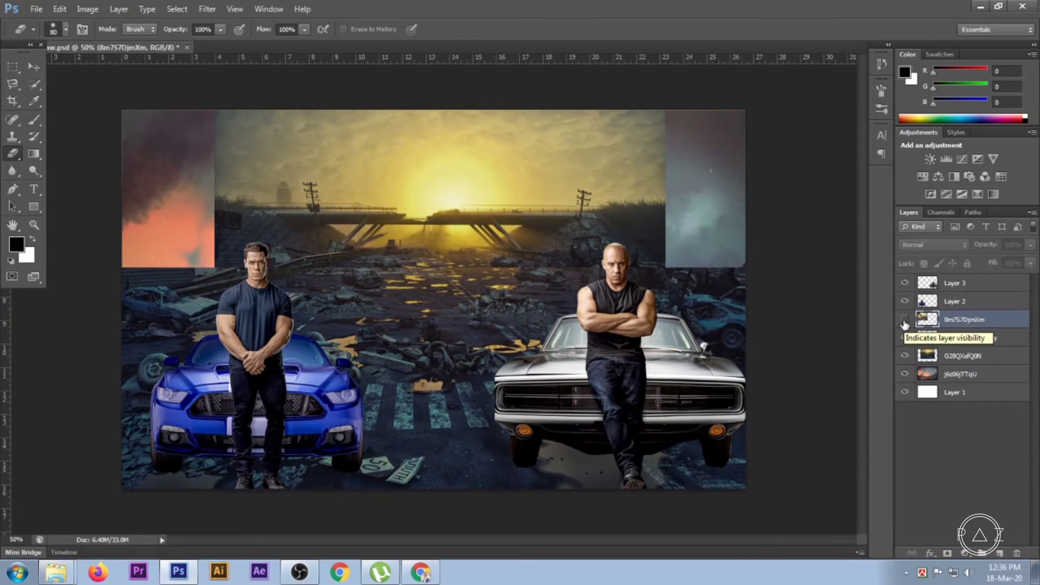
{"action": "left_click", "coordinate": [905, 321]}
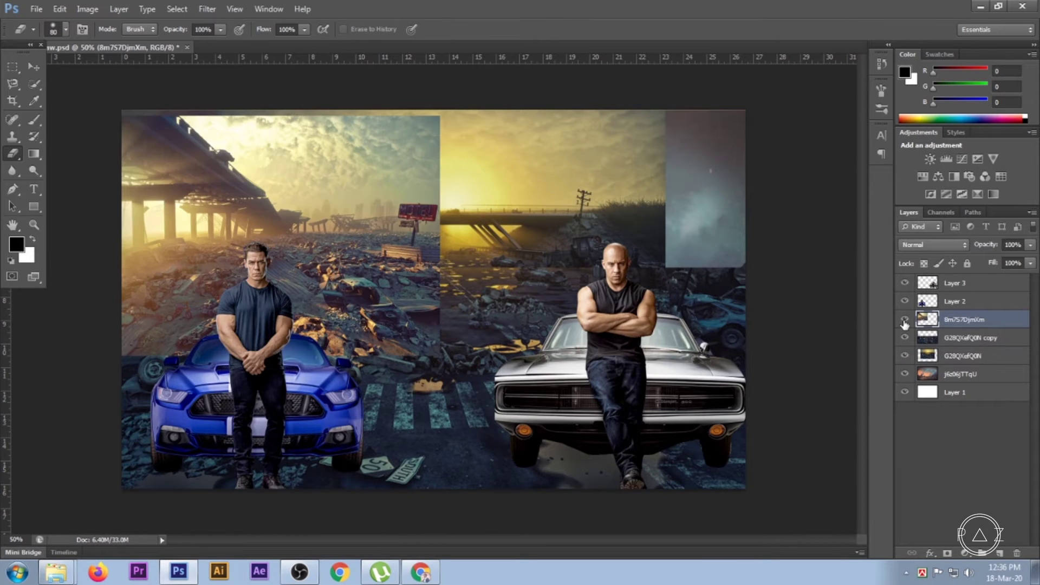
{"action": "left_click", "coordinate": [905, 321]}
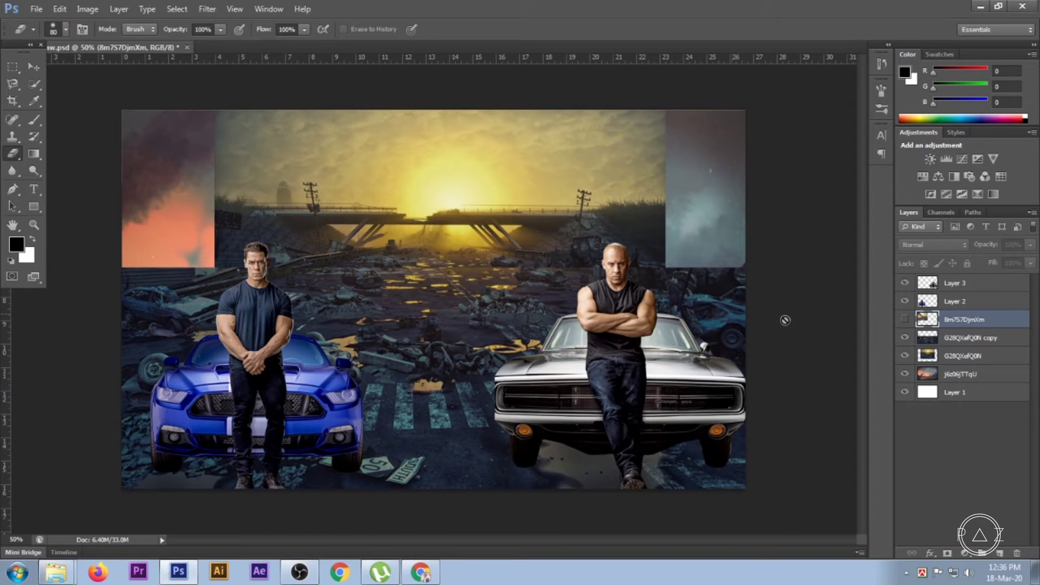
{"action": "left_click", "coordinate": [31, 70]}
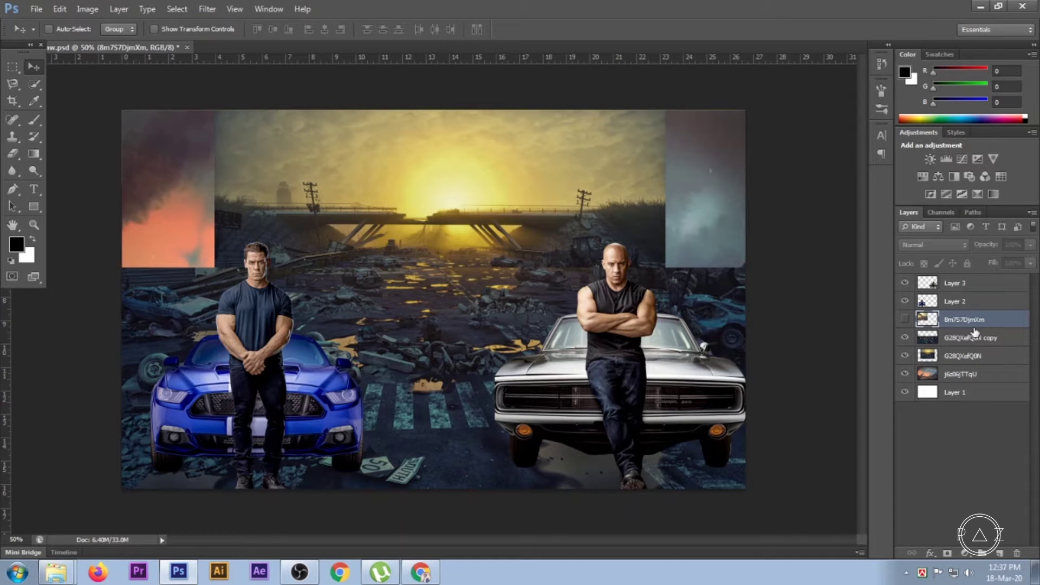
Step: Nudge the sunset background G28QXefQ0N slightly left and make its copy visible again
{"action": "left_click", "coordinate": [968, 341]}
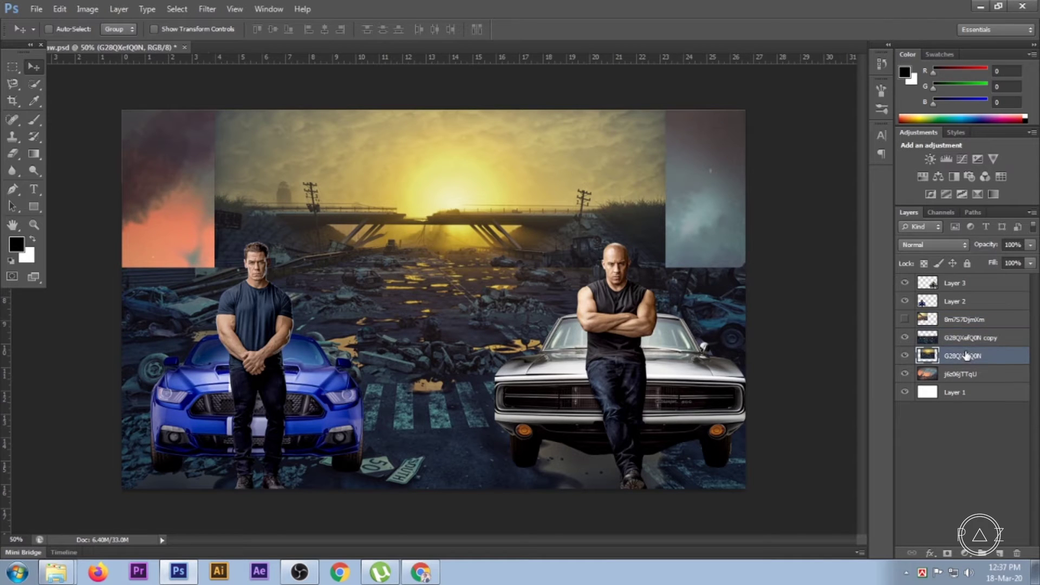
{"action": "key", "text": "Left"}
{"action": "key", "text": "Left"}
{"action": "key", "text": "Left"}
{"action": "key", "text": "Left"}
{"action": "key", "text": "Left"}
{"action": "key", "text": "Left"}
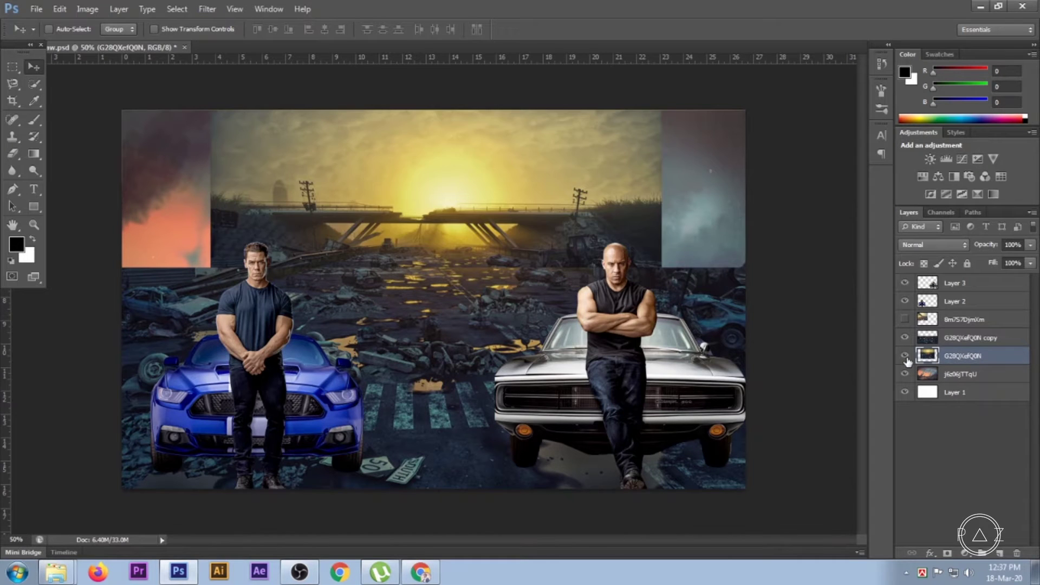
{"action": "left_click", "coordinate": [905, 319]}
{"action": "left_click", "coordinate": [905, 355]}
{"action": "left_click", "coordinate": [906, 338]}
Step: Make the original G28QXefQ0N layer active, ready for a rectangular selection
{"action": "left_click", "coordinate": [932, 341]}
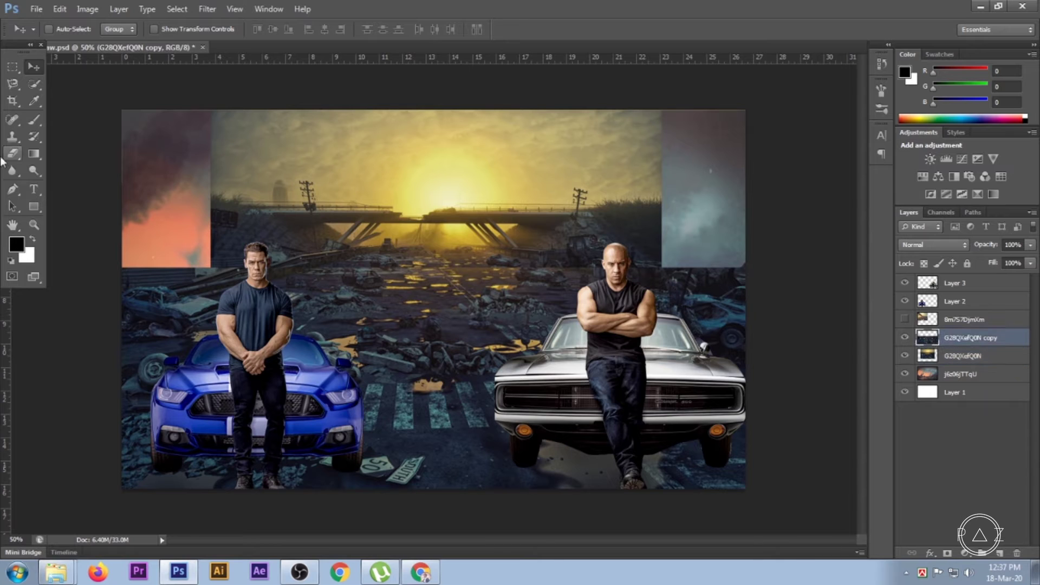
{"action": "left_click", "coordinate": [13, 155]}
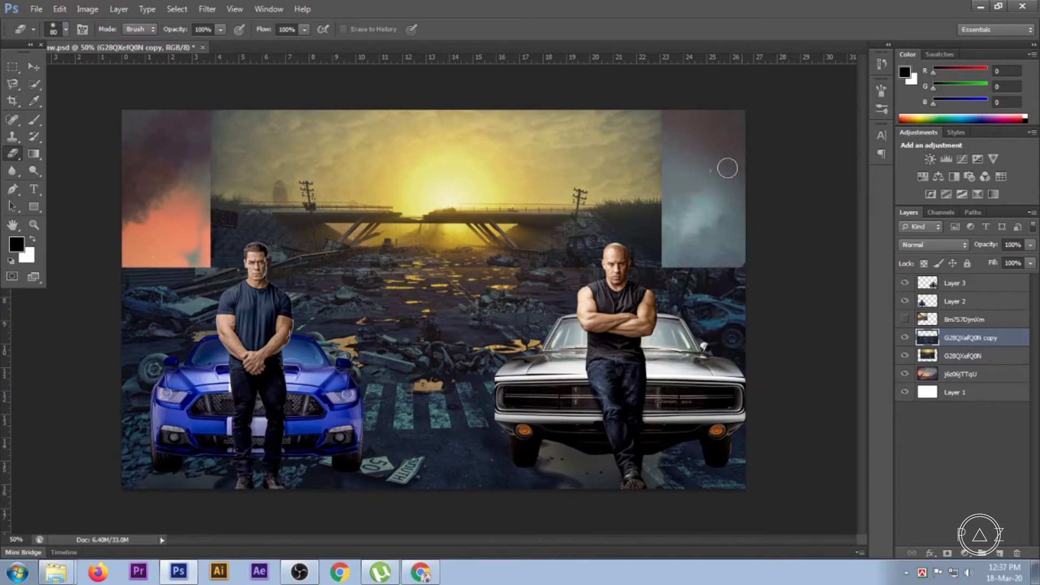
{"action": "left_click", "coordinate": [35, 68]}
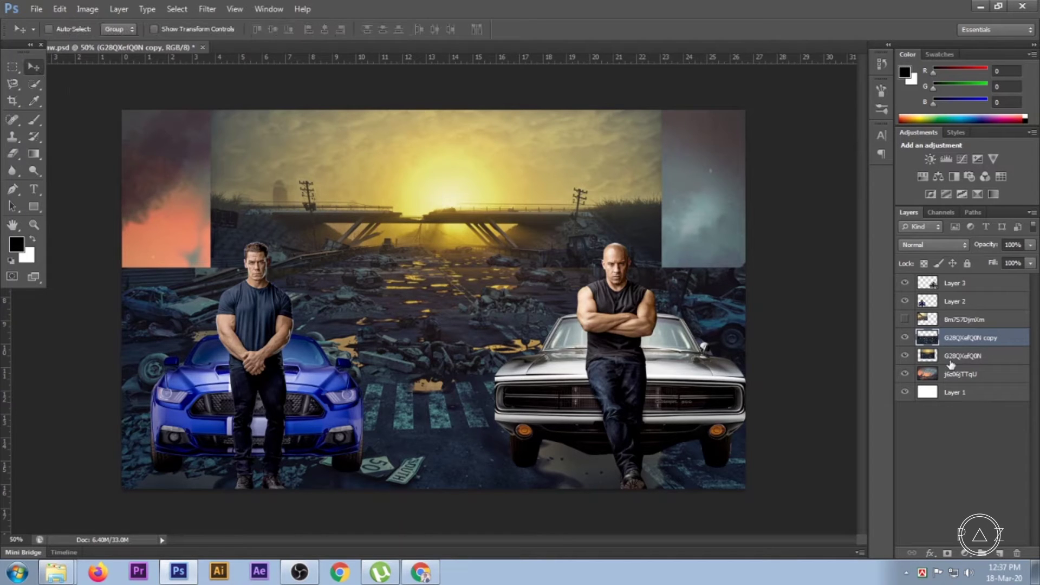
{"action": "left_click", "coordinate": [962, 359]}
{"action": "left_click", "coordinate": [12, 67]}
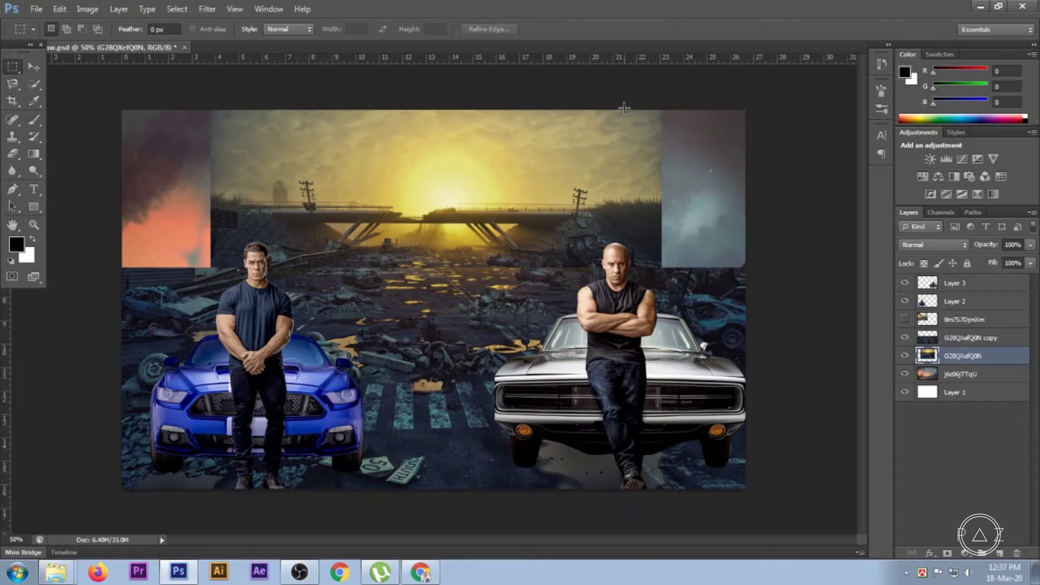
Step: Copy the right-edge sky strip of G28QXefQ0N to Layer 4 and stretch it to the canvas's right edge
{"action": "left_click_drag", "start_coordinate": [669, 234], "coordinate": [681, 282]}
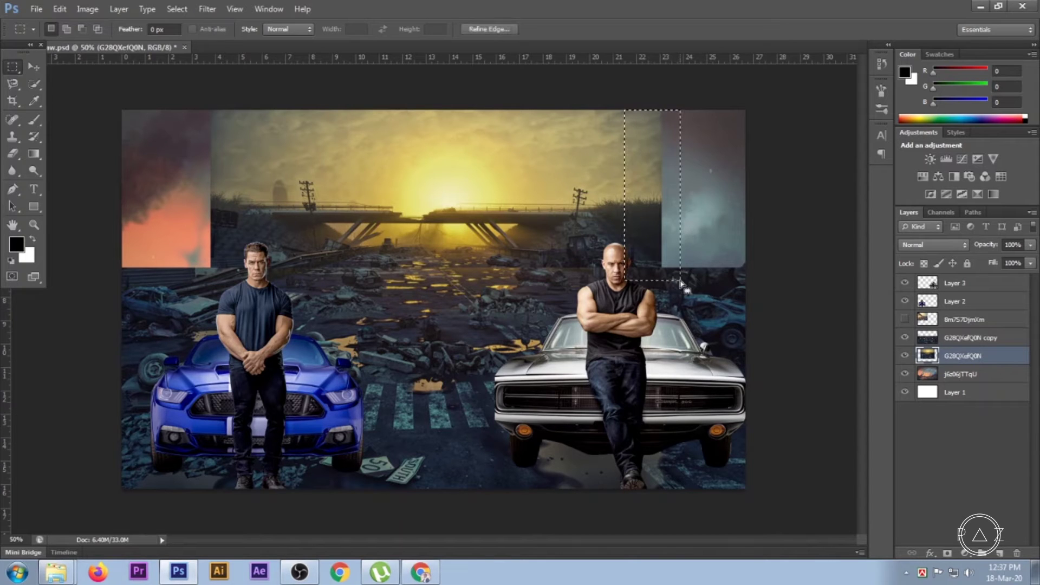
{"action": "key", "text": "ctrl+j"}
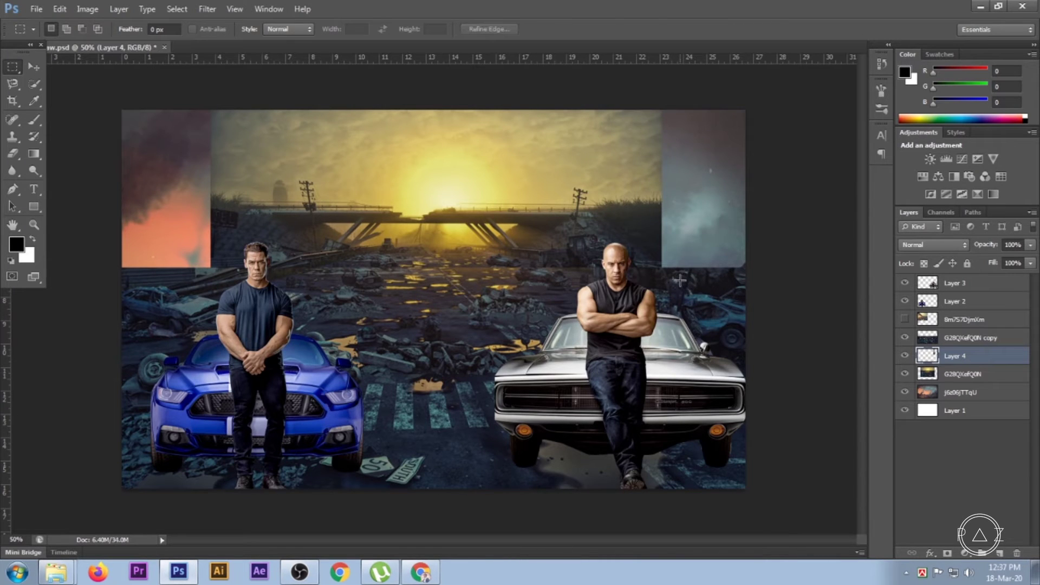
{"action": "key", "text": "ctrl+t"}
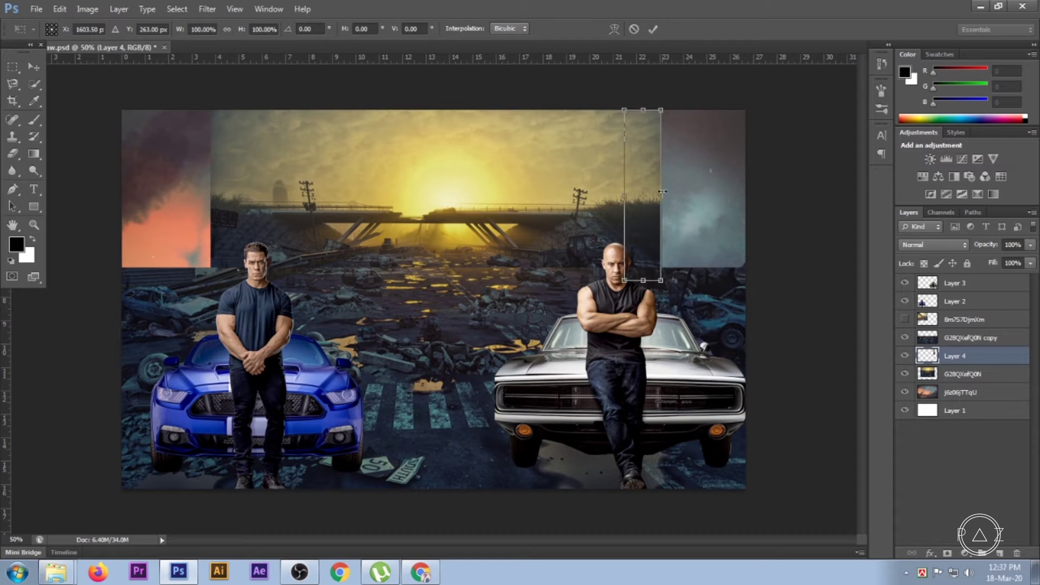
{"action": "left_click_drag", "start_coordinate": [662, 191], "coordinate": [745, 217]}
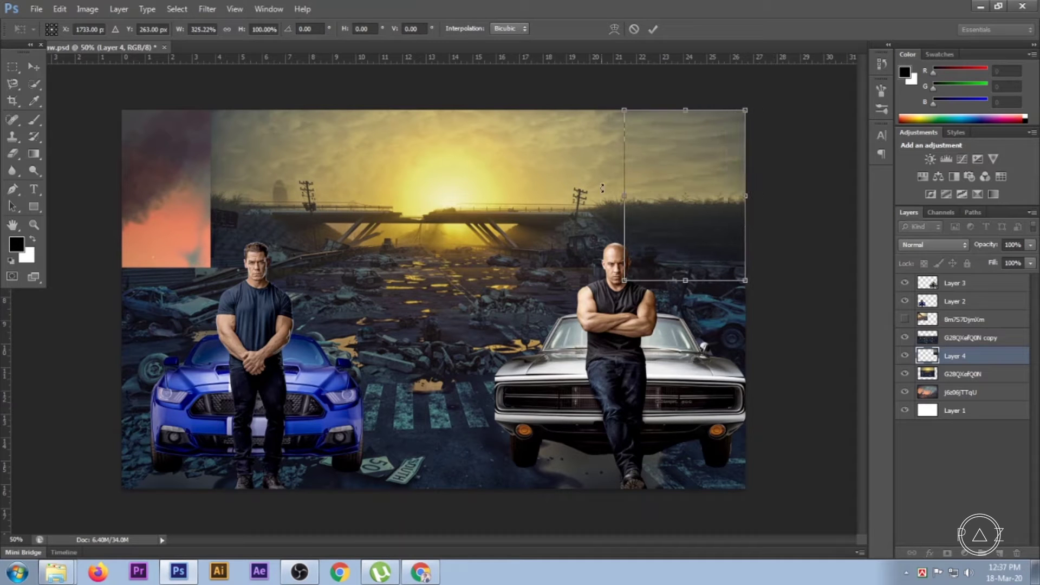
{"action": "left_click_drag", "start_coordinate": [627, 197], "coordinate": [656, 211]}
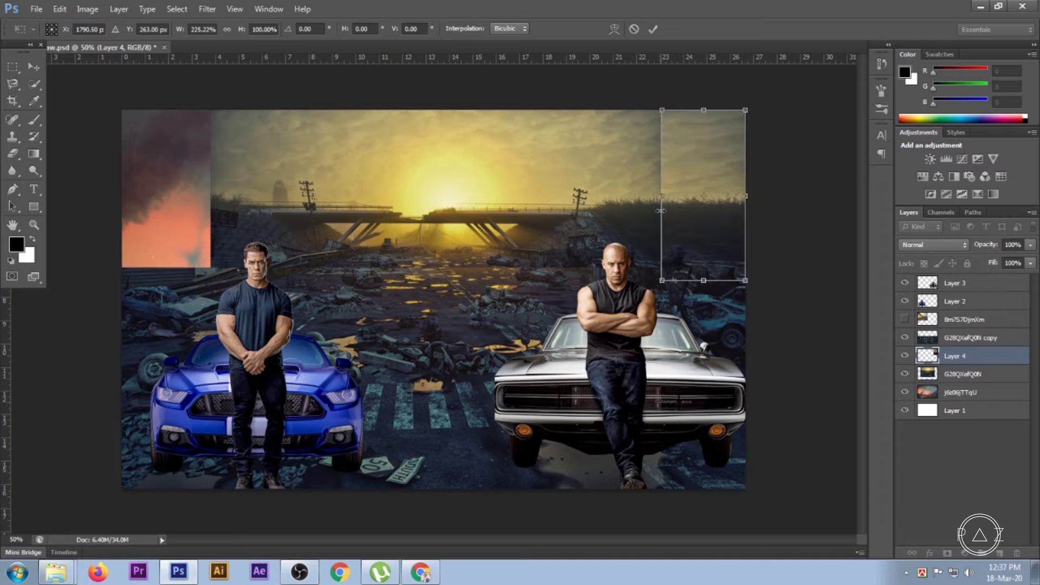
{"action": "left_click", "coordinate": [653, 28]}
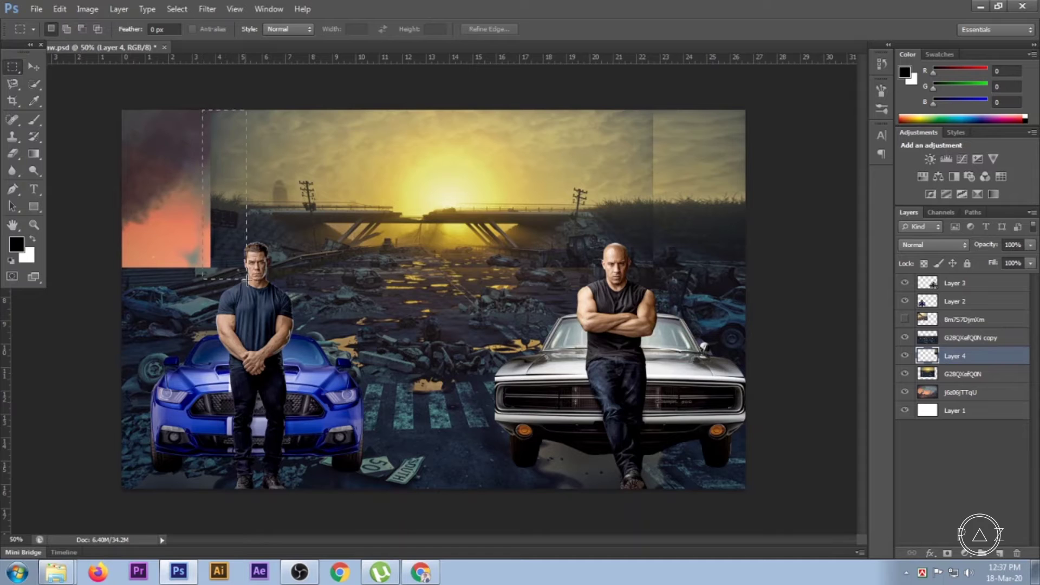
Step: Marquee the left-edge sky strip, clear the empty-selection error and select the G28QXefQ0N layer
{"action": "left_click_drag", "start_coordinate": [229, 244], "coordinate": [248, 283]}
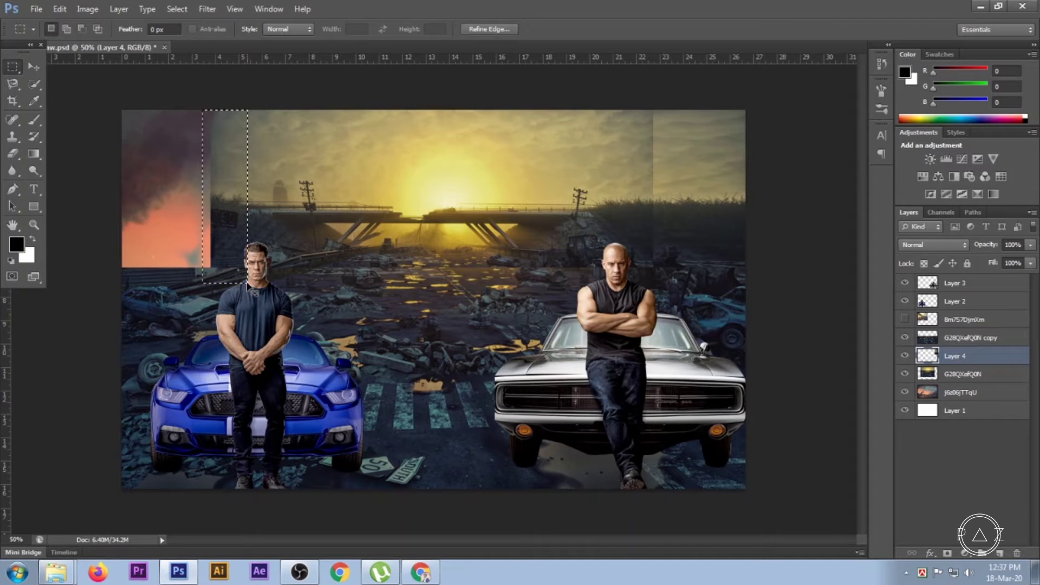
{"action": "key", "text": "ctrl+j"}
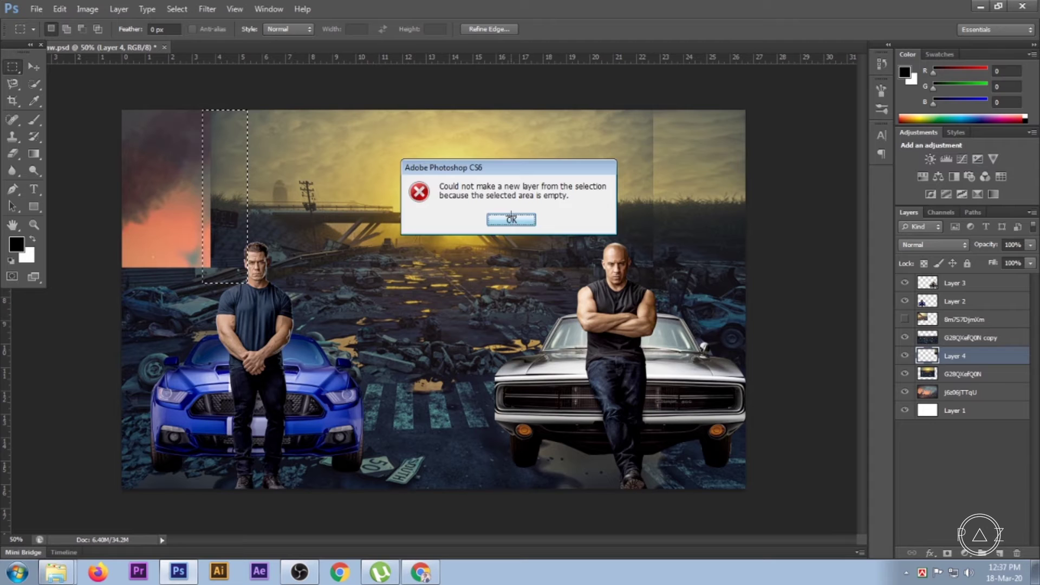
{"action": "left_click", "coordinate": [513, 219]}
{"action": "left_click", "coordinate": [905, 356]}
{"action": "left_click", "coordinate": [905, 359]}
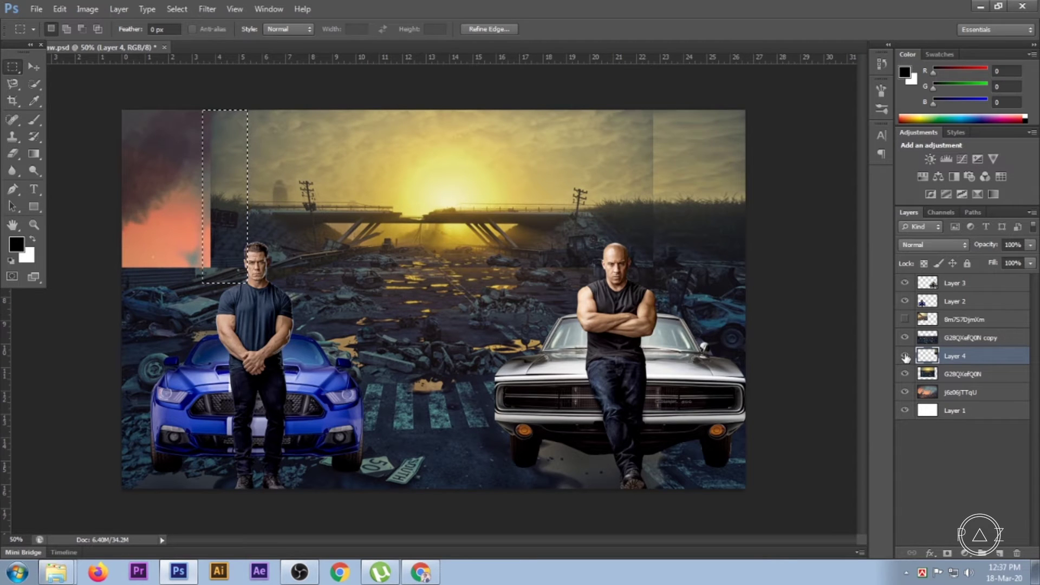
{"action": "left_click", "coordinate": [933, 374]}
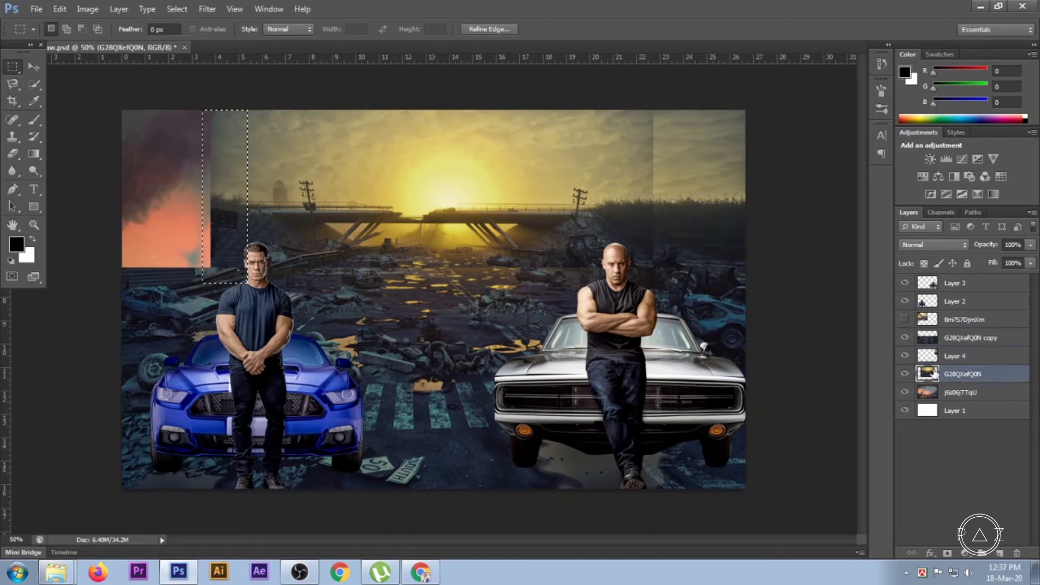
{"action": "left_click", "coordinate": [905, 374]}
Step: Copy the left sky strip to Layer 5 and stretch it to the canvas's left edge
{"action": "key", "text": "ctrl+j"}
{"action": "key", "text": "ctrl+t"}
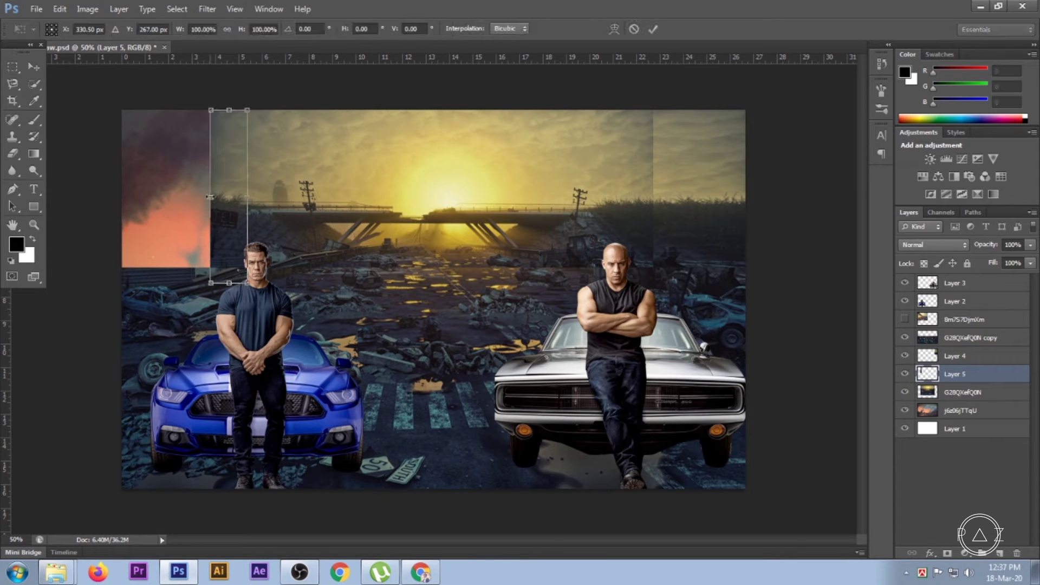
{"action": "left_click_drag", "start_coordinate": [210, 198], "coordinate": [122, 198]}
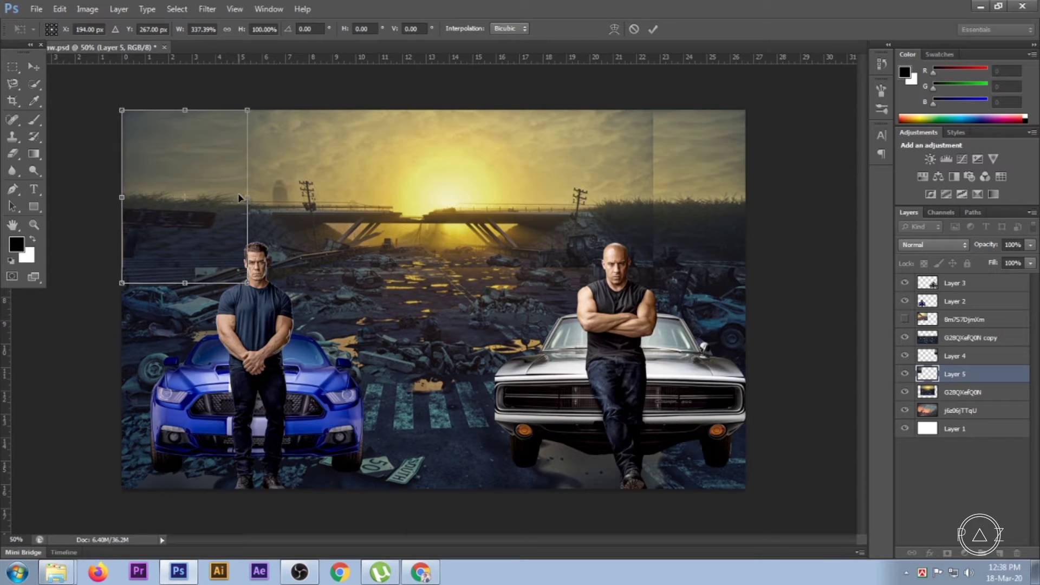
{"action": "left_click_drag", "start_coordinate": [247, 198], "coordinate": [223, 199]}
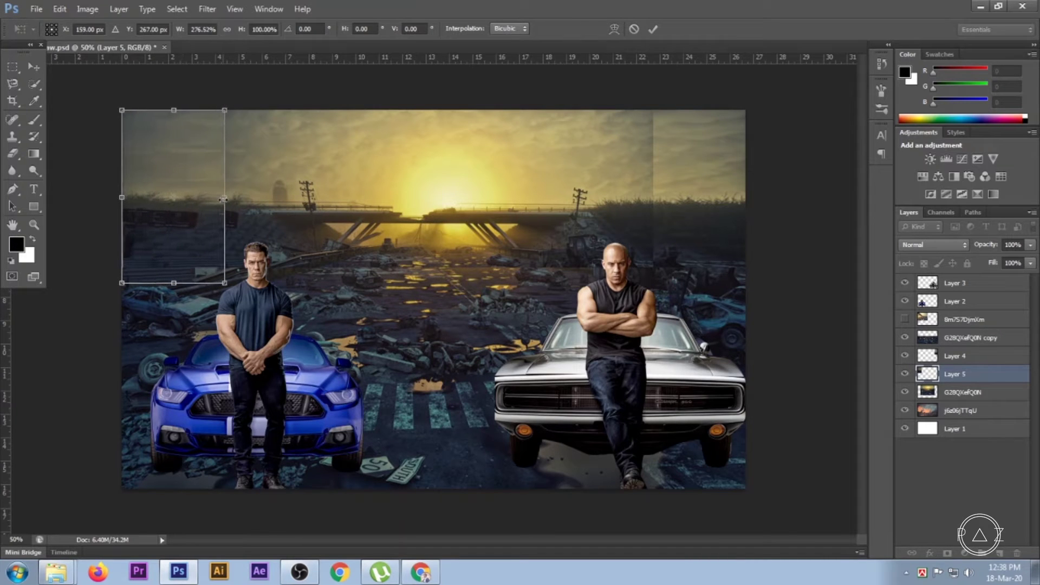
{"action": "left_click", "coordinate": [653, 29]}
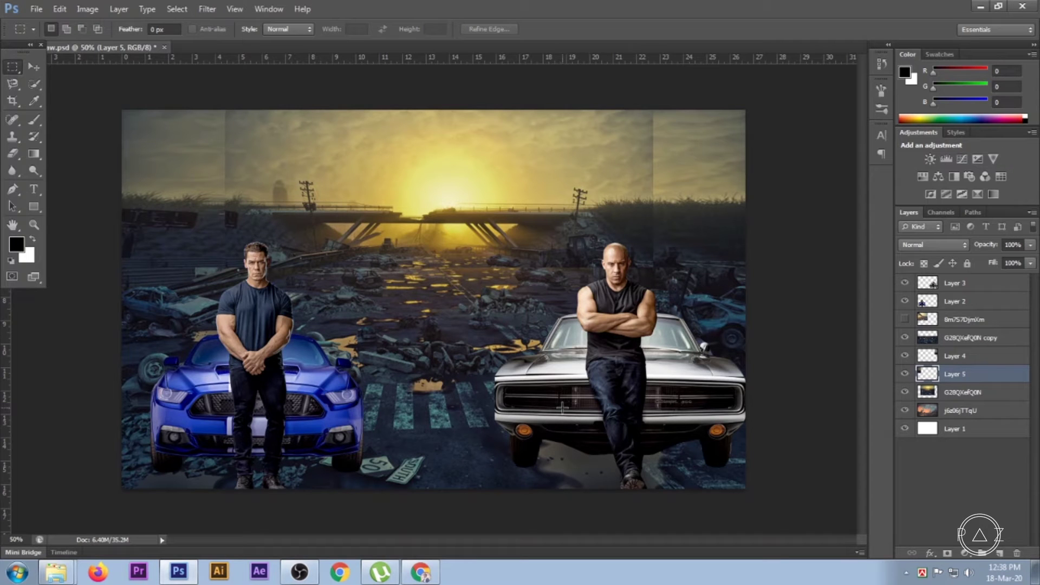
{"action": "left_click", "coordinate": [34, 66]}
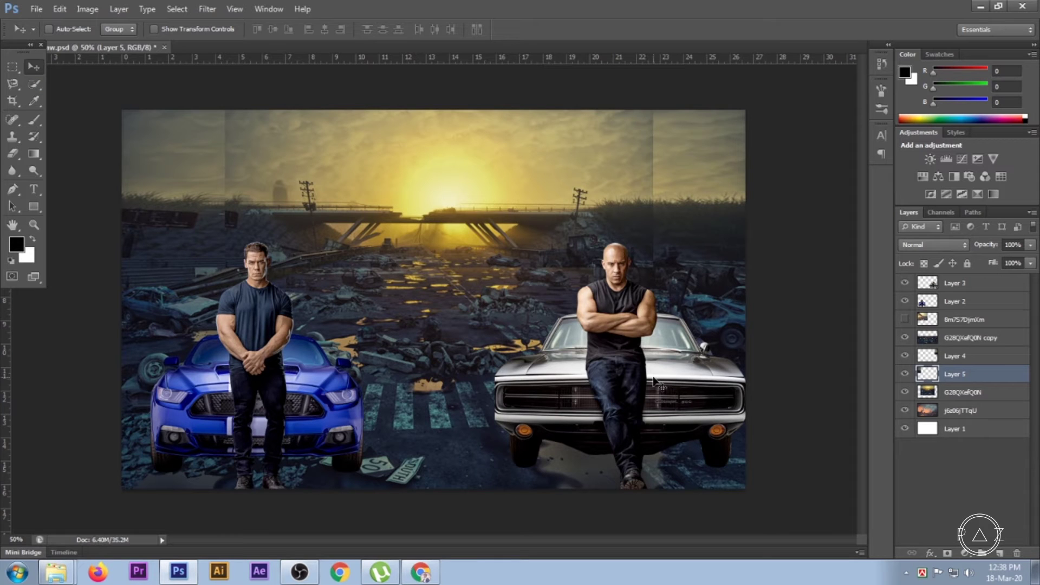
{"action": "left_click", "coordinate": [906, 338]}
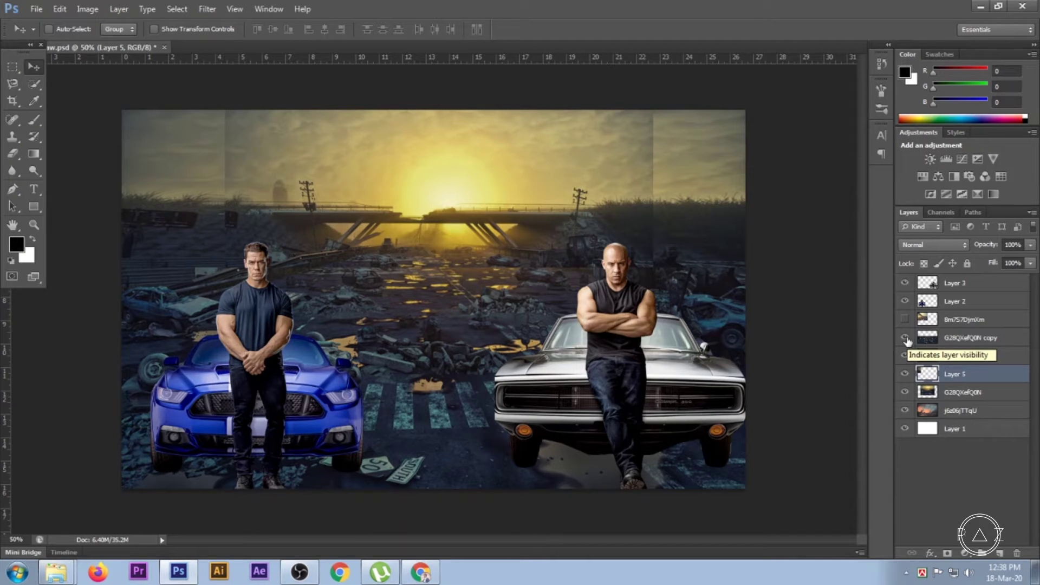
Step: Enlarge the man-and-blue-car cutout on Layer 2 to about 109% and nudge it into place
{"action": "left_click", "coordinate": [940, 307]}
{"action": "key", "text": "ctrl+t"}
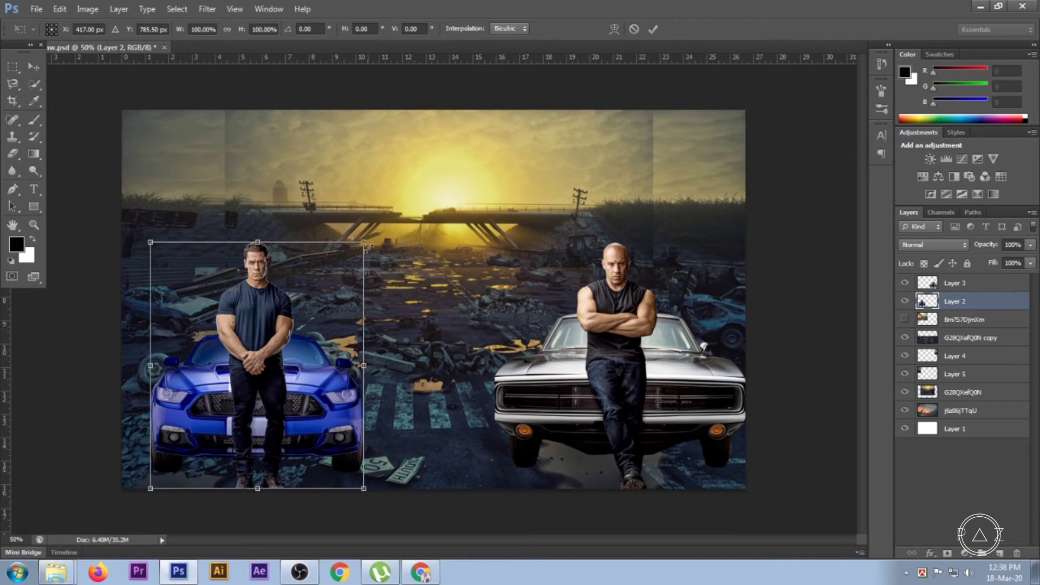
{"action": "left_click_drag", "start_coordinate": [364, 242], "coordinate": [373, 232]}
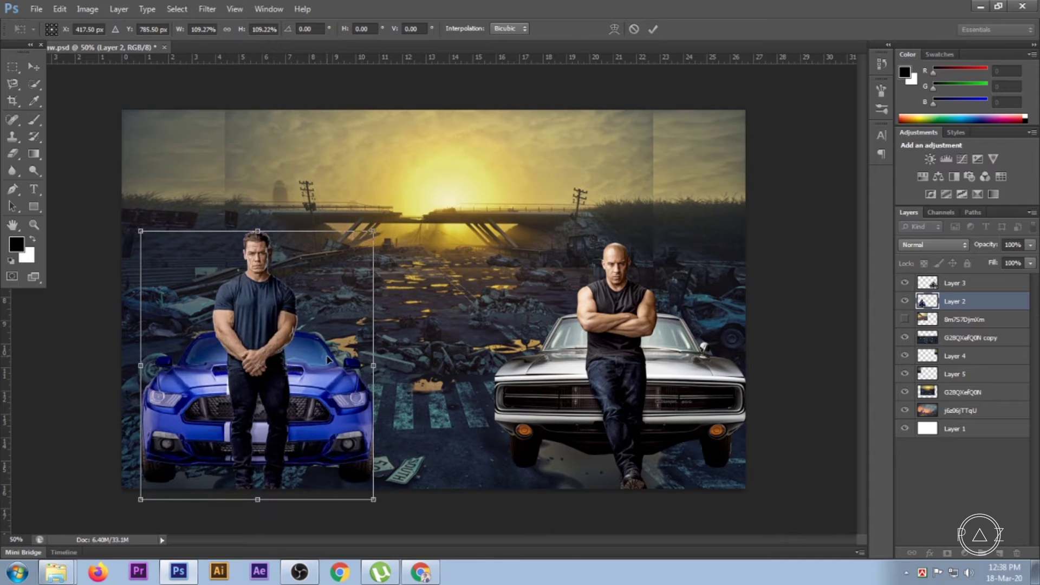
{"action": "key", "text": "Up"}
{"action": "key", "text": "Up"}
{"action": "key", "text": "Up"}
{"action": "key", "text": "Up"}
{"action": "key", "text": "Up"}
{"action": "key", "text": "Up"}
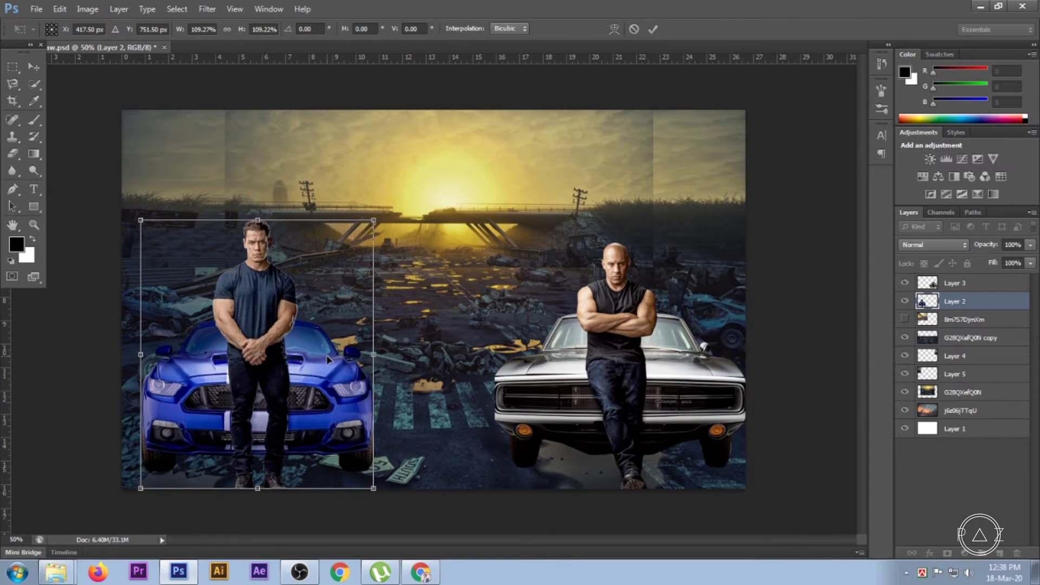
{"action": "key", "text": "Return"}
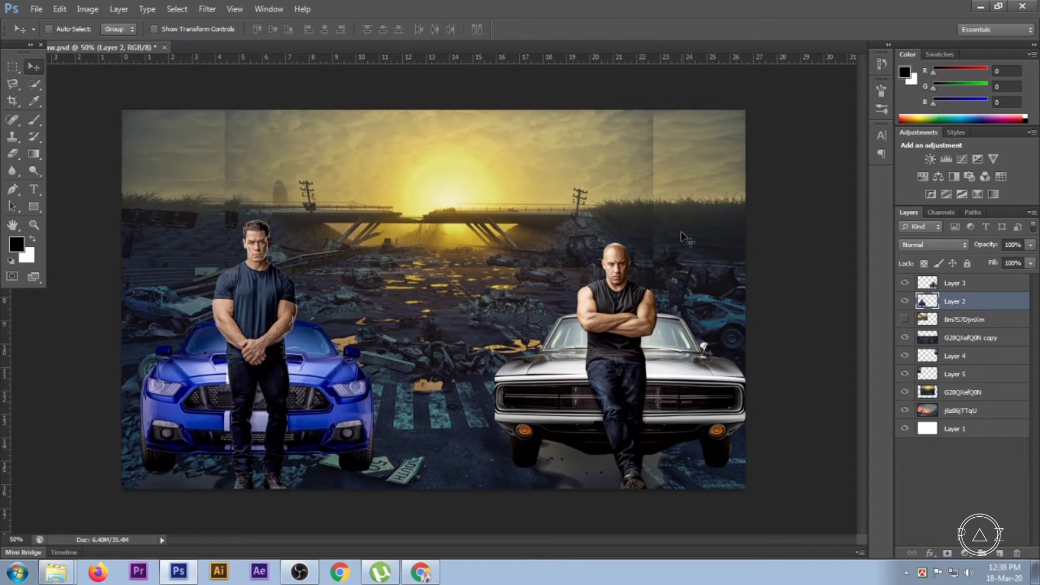
{"action": "key", "text": "ctrl+z"}
{"action": "key", "text": "ctrl+z"}
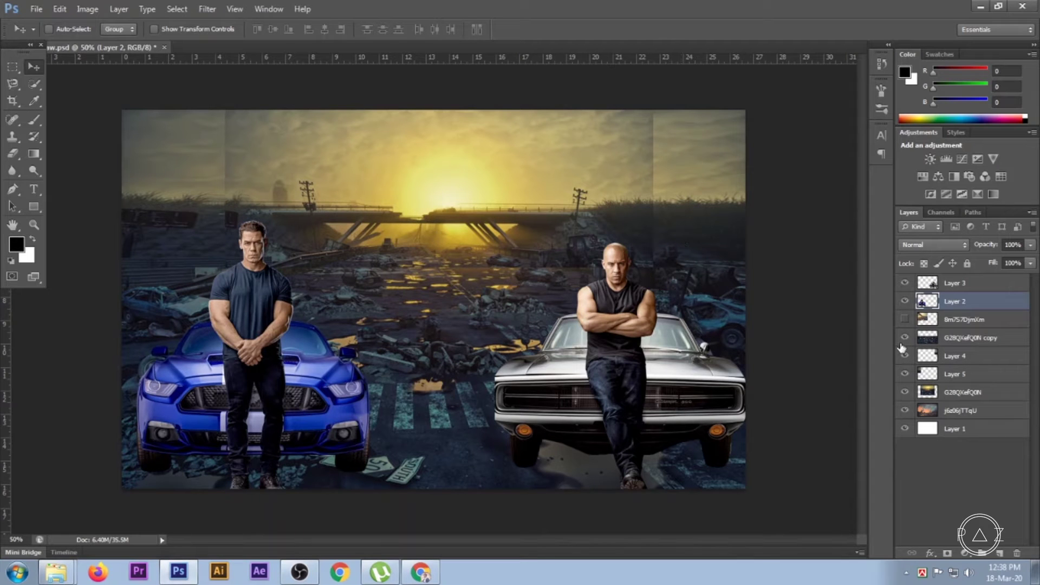
{"action": "left_click", "coordinate": [930, 342]}
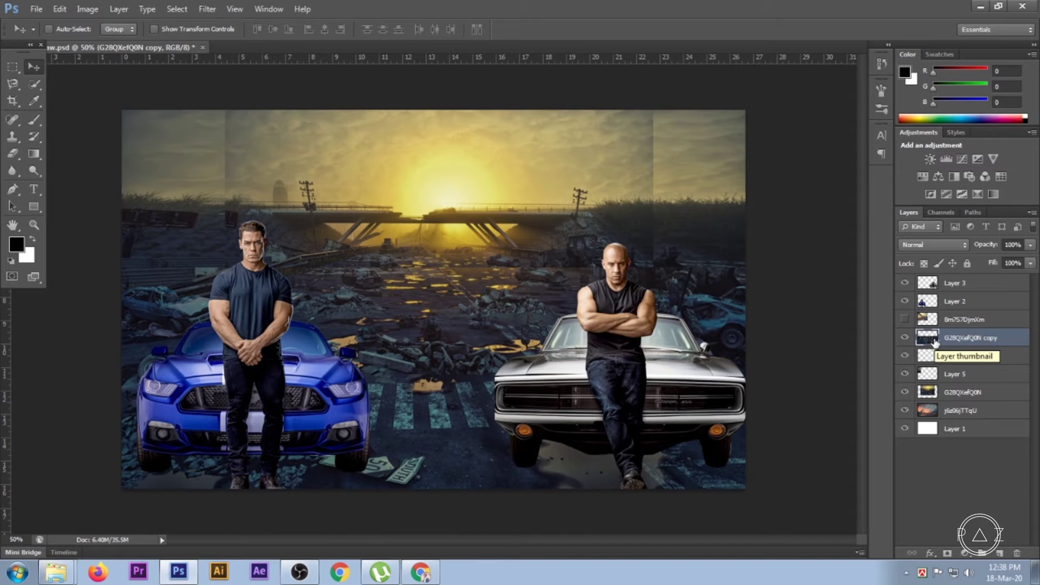
Step: Delete the unused hidden 8m7S7DjmXm layer, leaving the G28QXefQ0N copy in place
{"action": "left_click_drag", "start_coordinate": [934, 344], "coordinate": [919, 317]}
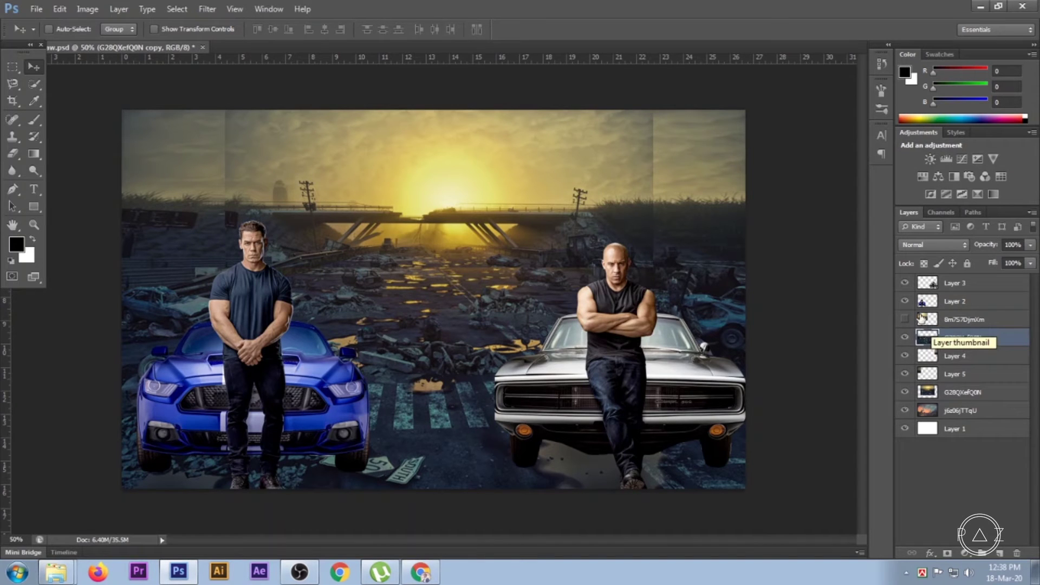
{"action": "left_click_drag", "start_coordinate": [921, 317], "coordinate": [921, 320]}
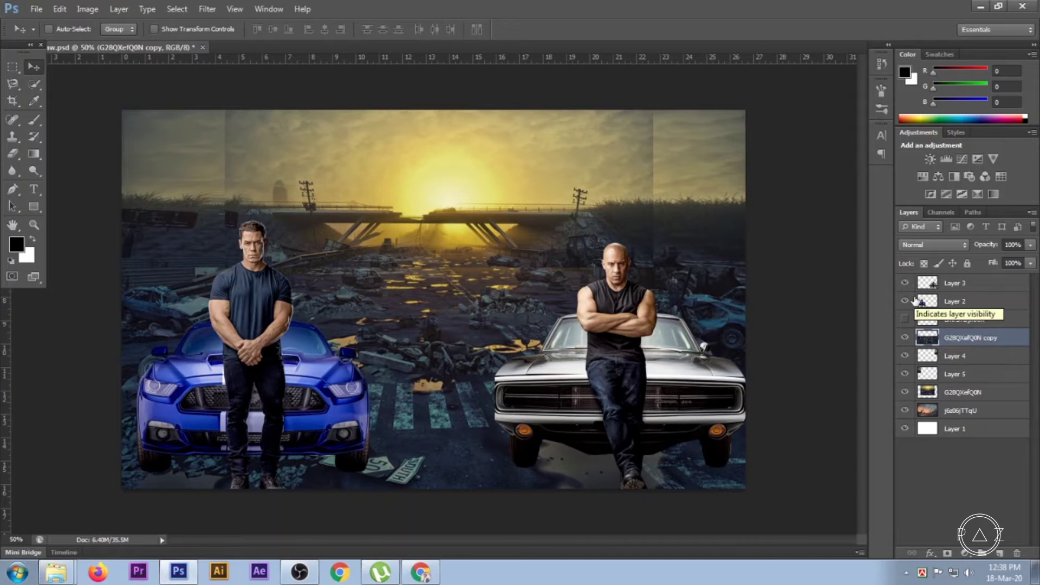
{"action": "left_click", "coordinate": [906, 319]}
{"action": "left_click", "coordinate": [917, 322]}
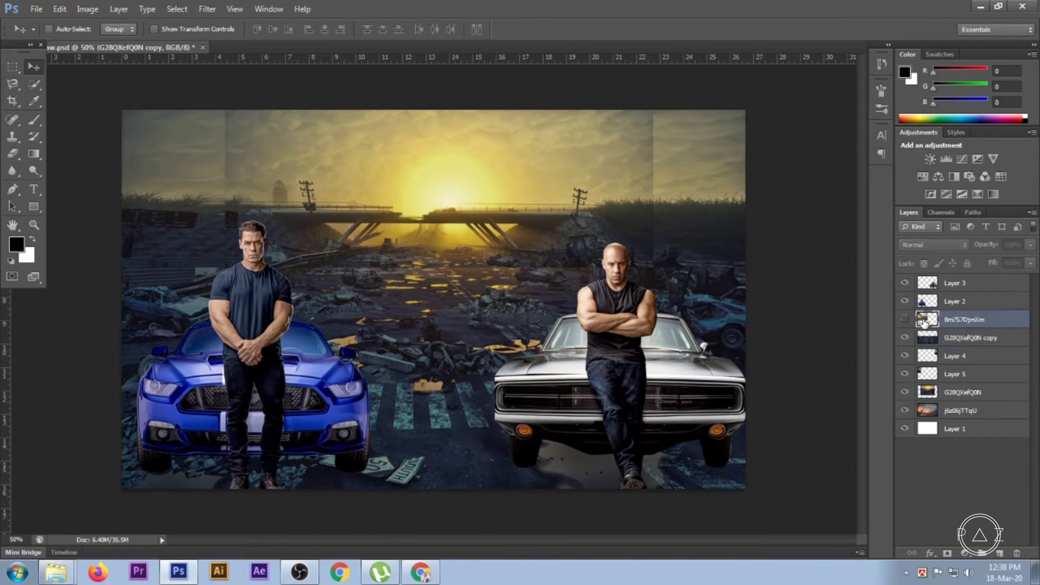
{"action": "key", "text": "Delete"}
Step: Make Layer 4 active with an 80-size Eraser
{"action": "left_click", "coordinate": [905, 337]}
{"action": "left_click", "coordinate": [941, 340]}
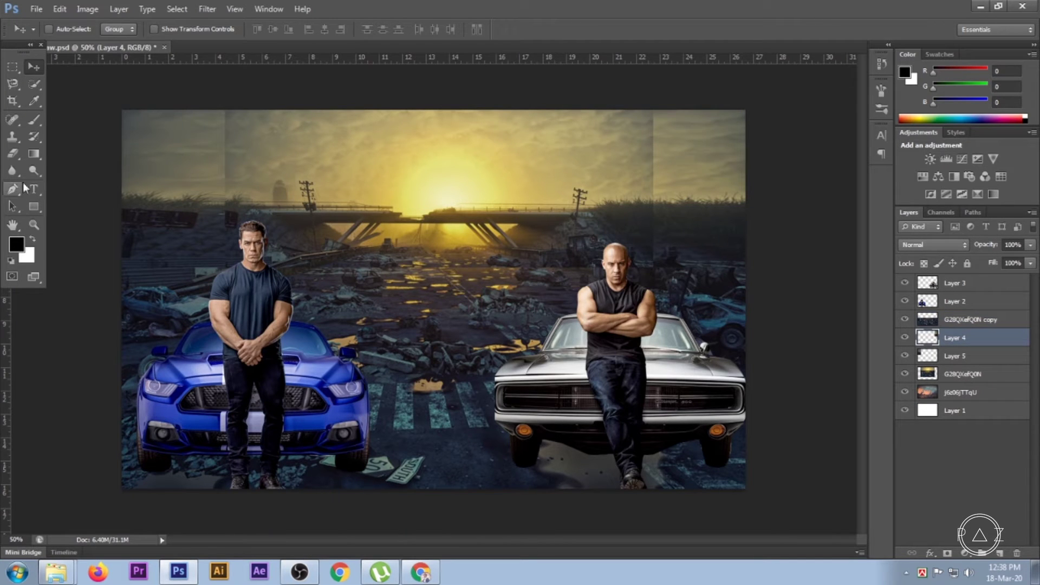
{"action": "left_click", "coordinate": [15, 157]}
{"action": "scroll", "coordinate": [654, 177], "scroll_direction": "up", "scroll_amount": 1}
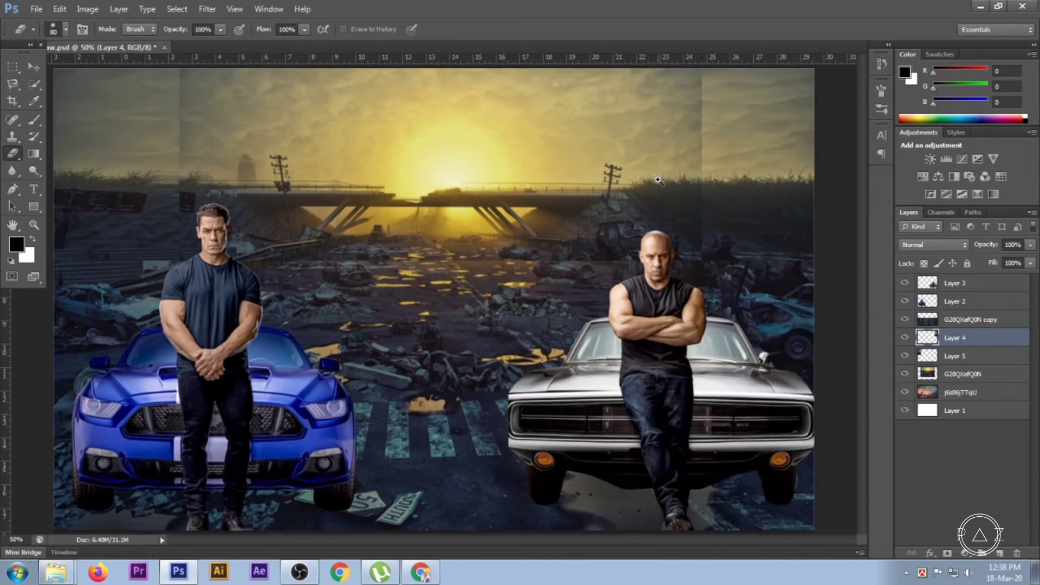
Step: Erase the hard vertical seams of the sky patches on Layer 4 and Layer 5
{"action": "left_click", "coordinate": [904, 337]}
{"action": "left_click", "coordinate": [904, 337]}
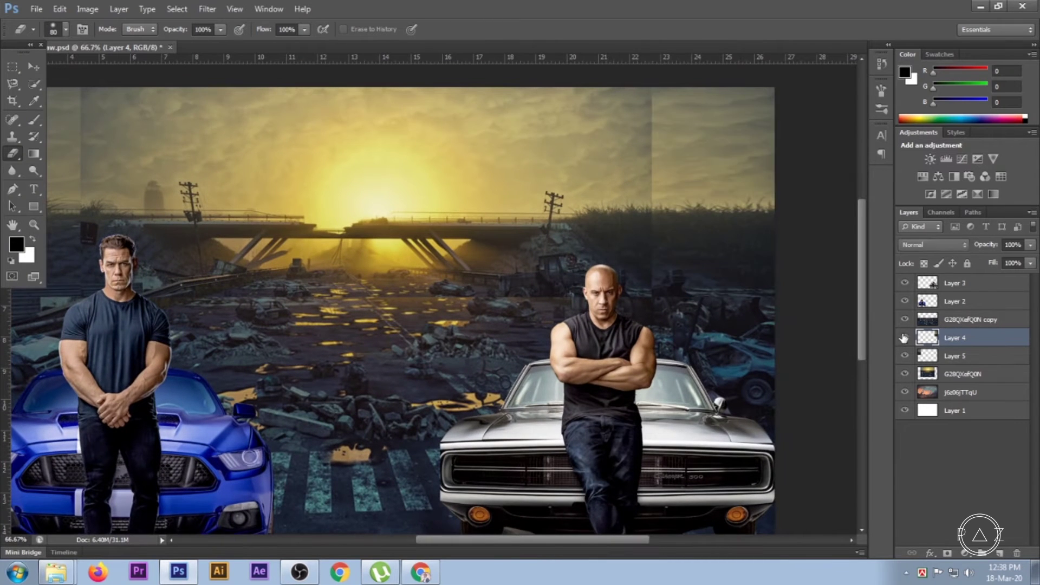
{"action": "left_click_drag", "start_coordinate": [645, 98], "coordinate": [647, 325]}
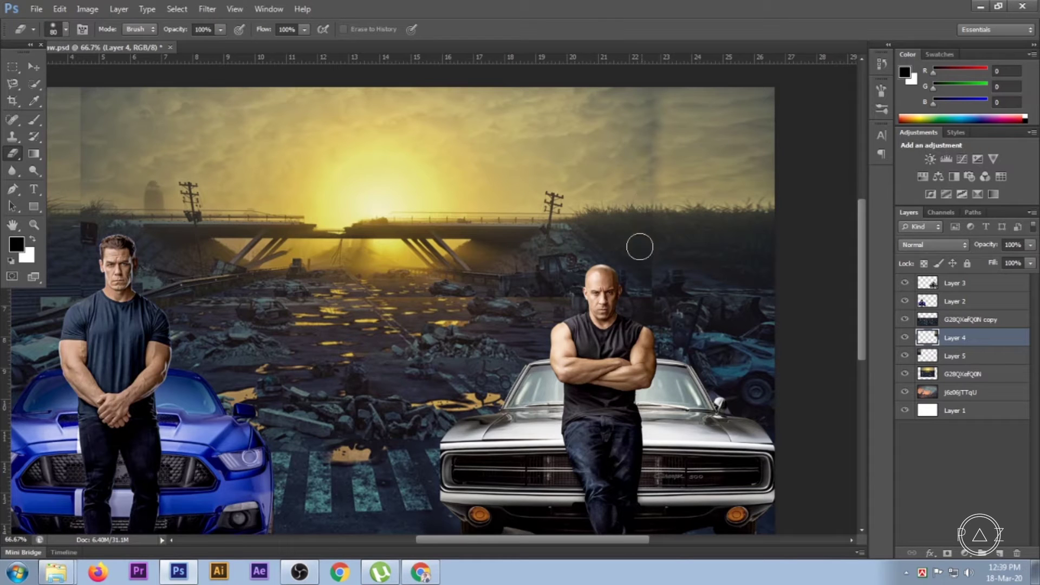
{"action": "left_click", "coordinate": [947, 357]}
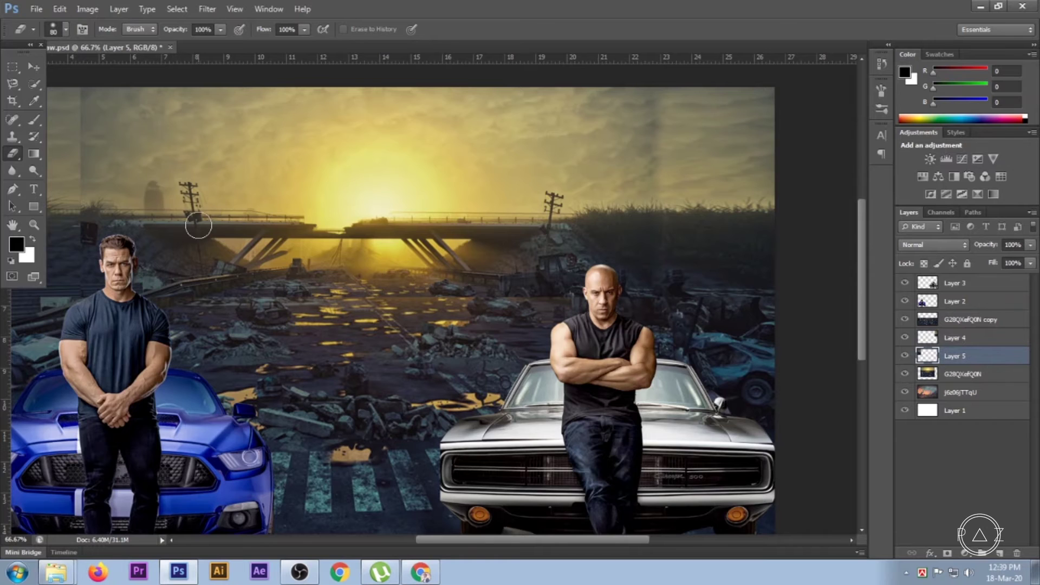
{"action": "left_click_drag", "start_coordinate": [199, 224], "coordinate": [437, 230]}
{"action": "left_click_drag", "start_coordinate": [320, 100], "coordinate": [326, 220]}
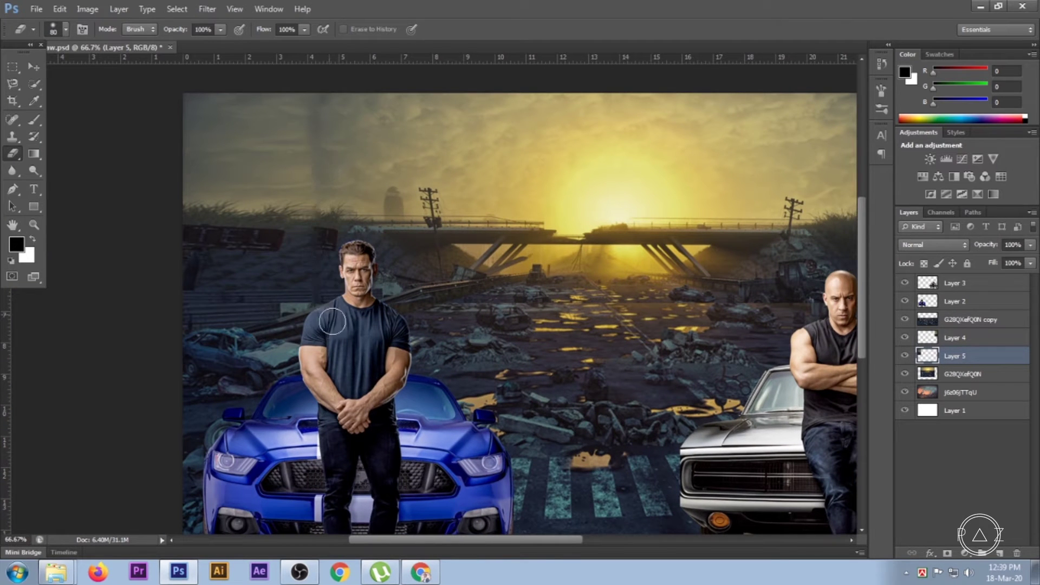
Step: Merge Layer 5, G28QXefQ0N and Layer 4 into a single Layer 4
{"action": "left_click", "coordinate": [34, 66]}
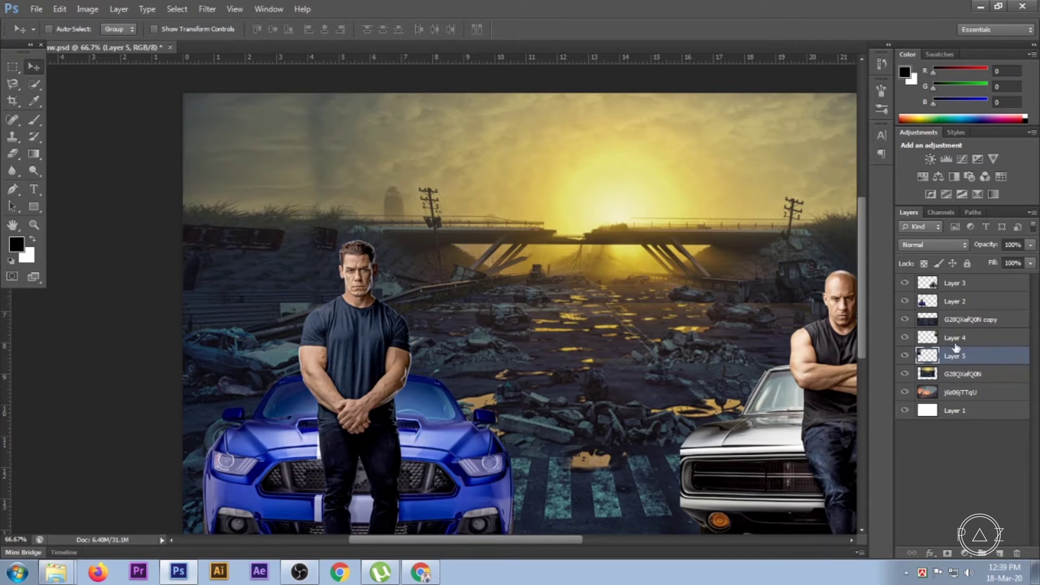
{"action": "left_click", "coordinate": [951, 372], "text": "ctrl"}
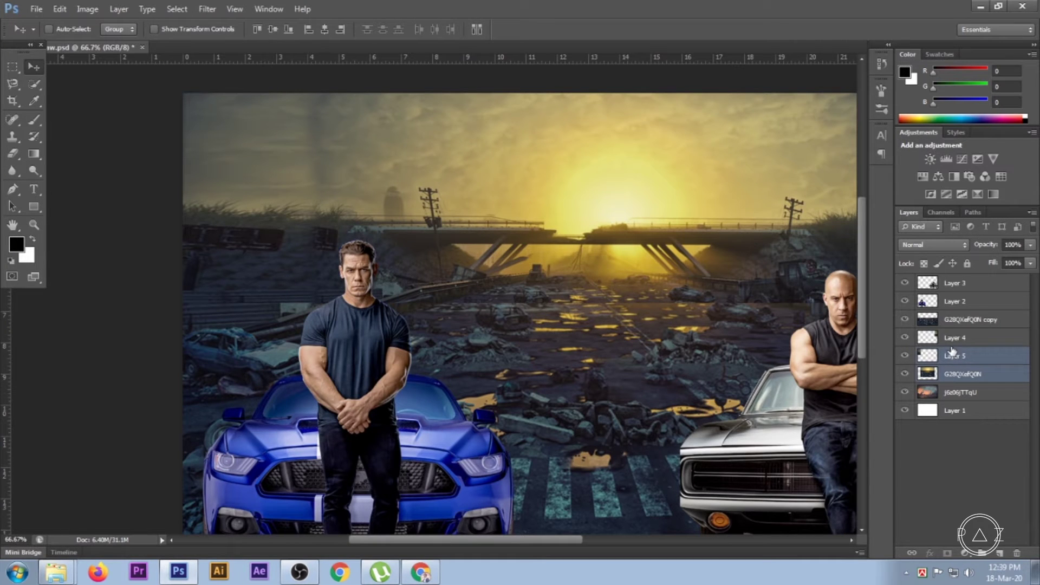
{"action": "left_click", "coordinate": [953, 341], "text": "ctrl"}
{"action": "right_click", "coordinate": [952, 340]}
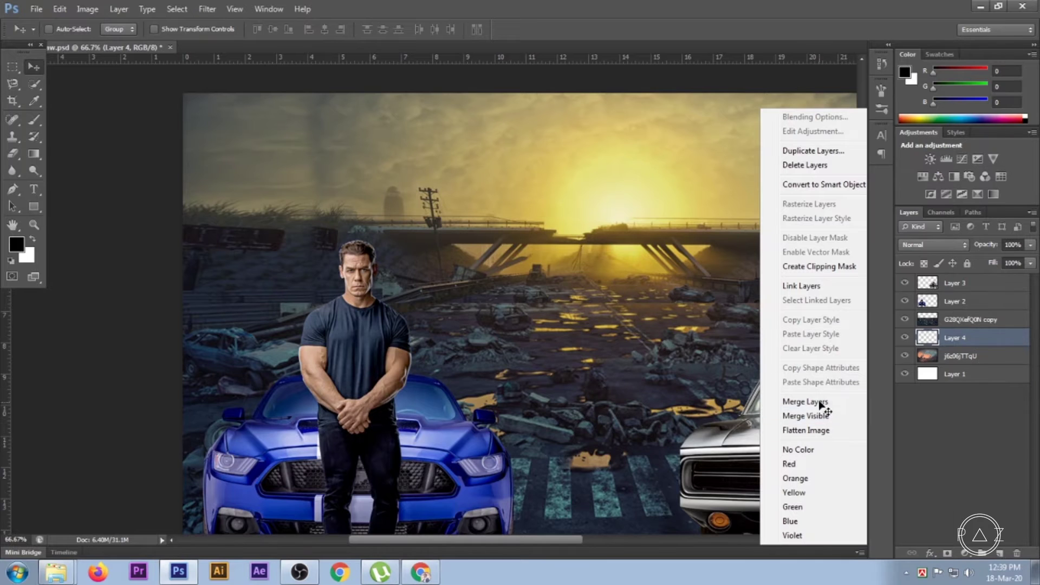
{"action": "left_click", "coordinate": [765, 403]}
Step: Begin clone-stamping sky texture over the dark streak above the bridge
{"action": "scroll", "coordinate": [740, 316], "scroll_direction": "down", "scroll_amount": 1}
{"action": "scroll", "coordinate": [746, 213], "scroll_direction": "up", "scroll_amount": 1}
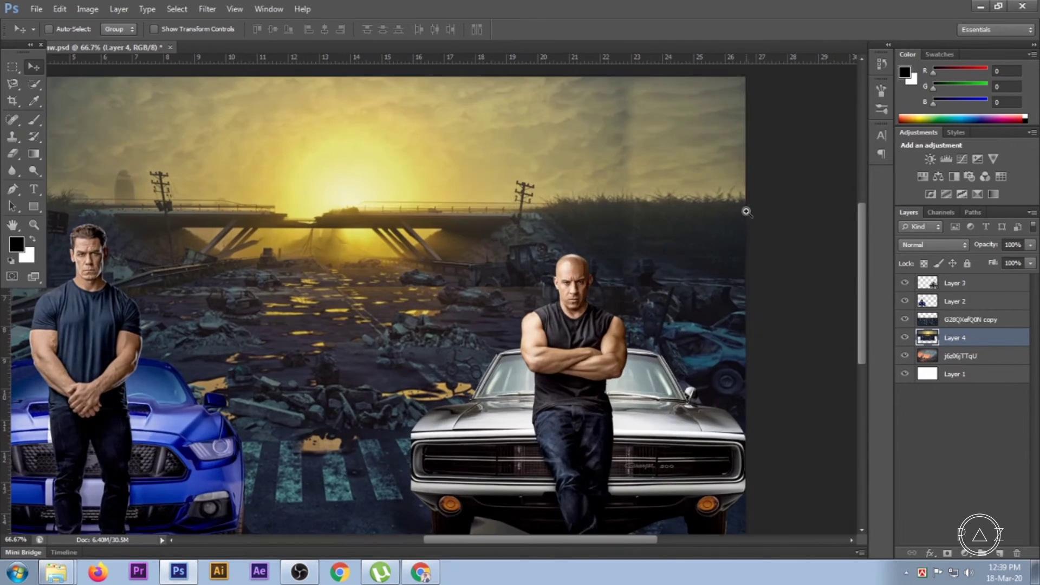
{"action": "scroll", "coordinate": [615, 196], "scroll_direction": "up", "scroll_amount": 1}
{"action": "left_click_drag", "start_coordinate": [615, 197], "coordinate": [614, 297]}
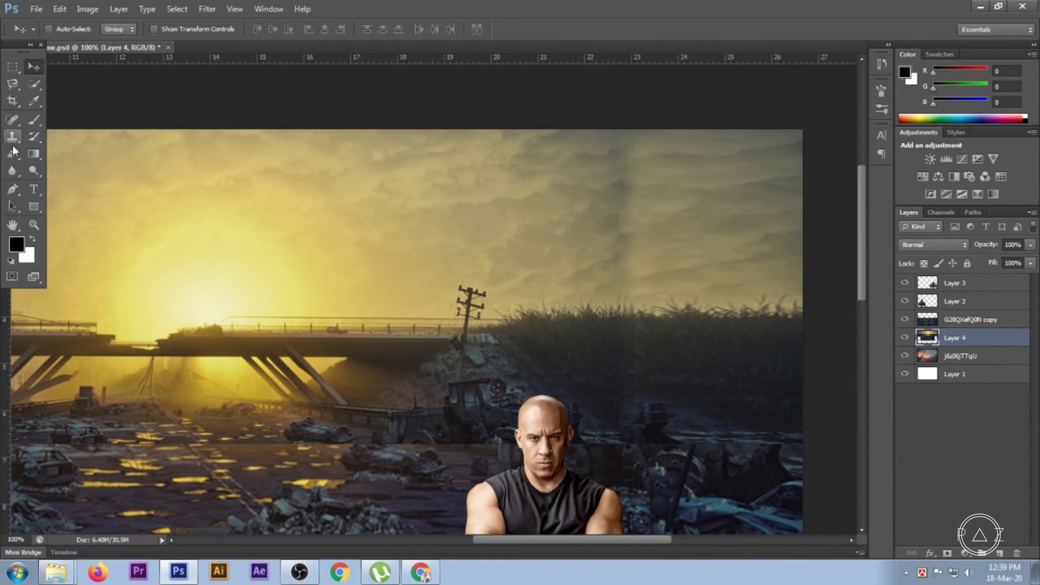
{"action": "left_click", "coordinate": [12, 137]}
{"action": "left_click_drag", "start_coordinate": [490, 238], "coordinate": [509, 234]}
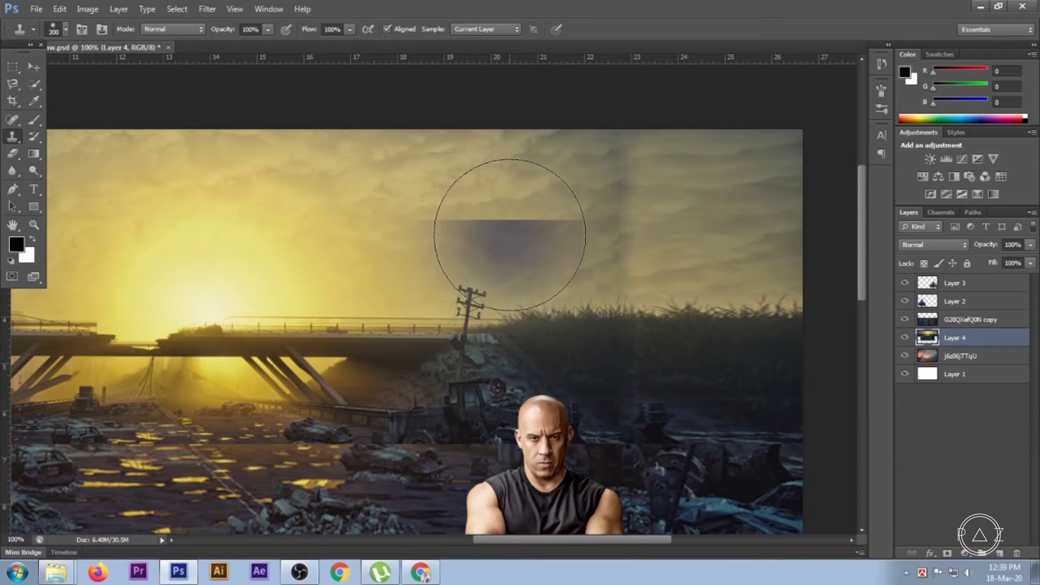
Step: Resize the clone brush and clone away the dark vertical cloud streak
{"action": "key", "text": "bracketleft"}
{"action": "key", "text": "bracketleft"}
{"action": "key", "text": "bracketleft"}
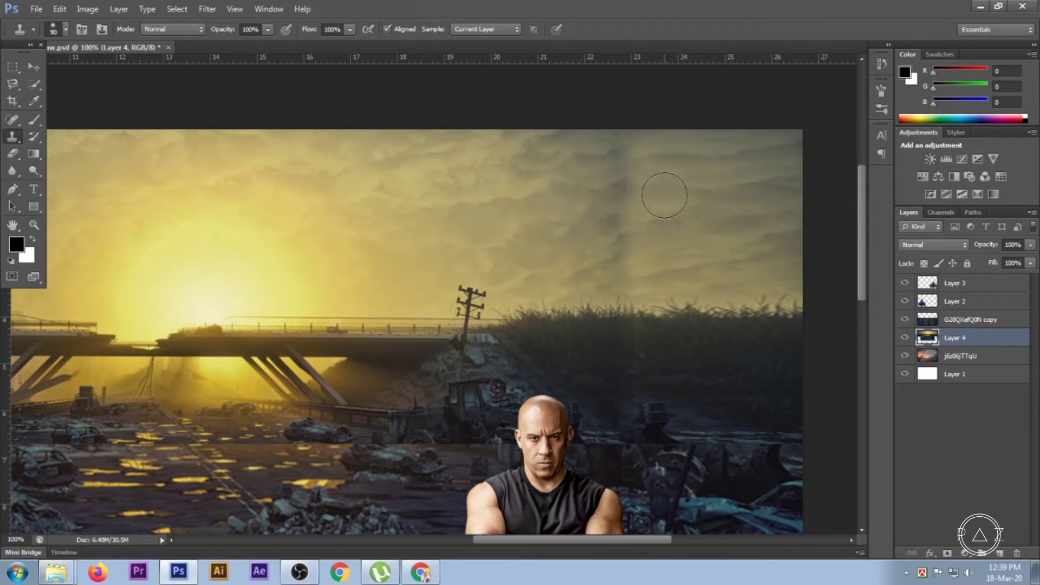
{"action": "key", "text": "bracketright"}
{"action": "key", "text": "bracketright"}
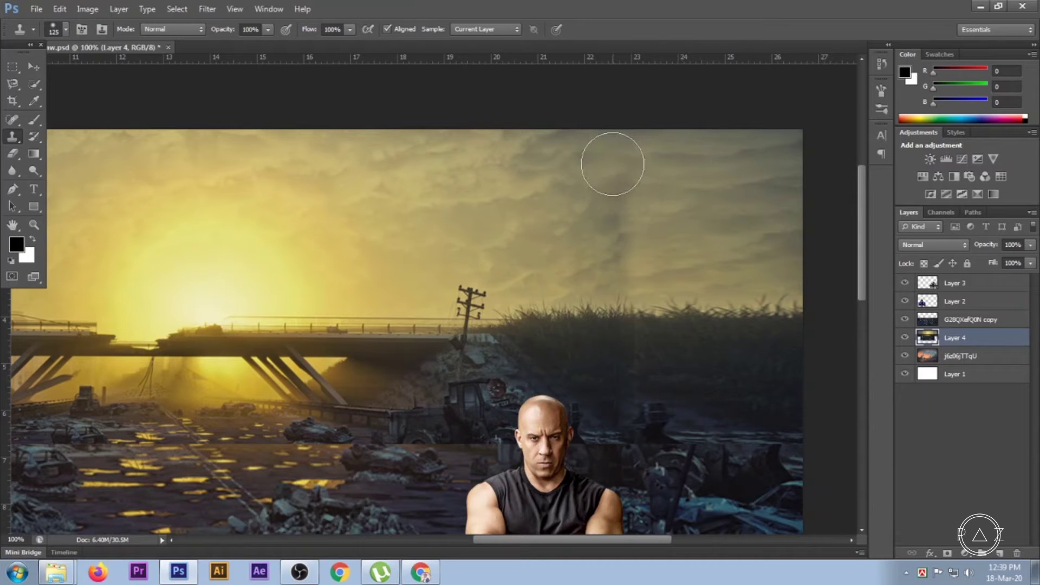
{"action": "left_click_drag", "start_coordinate": [613, 191], "coordinate": [609, 251]}
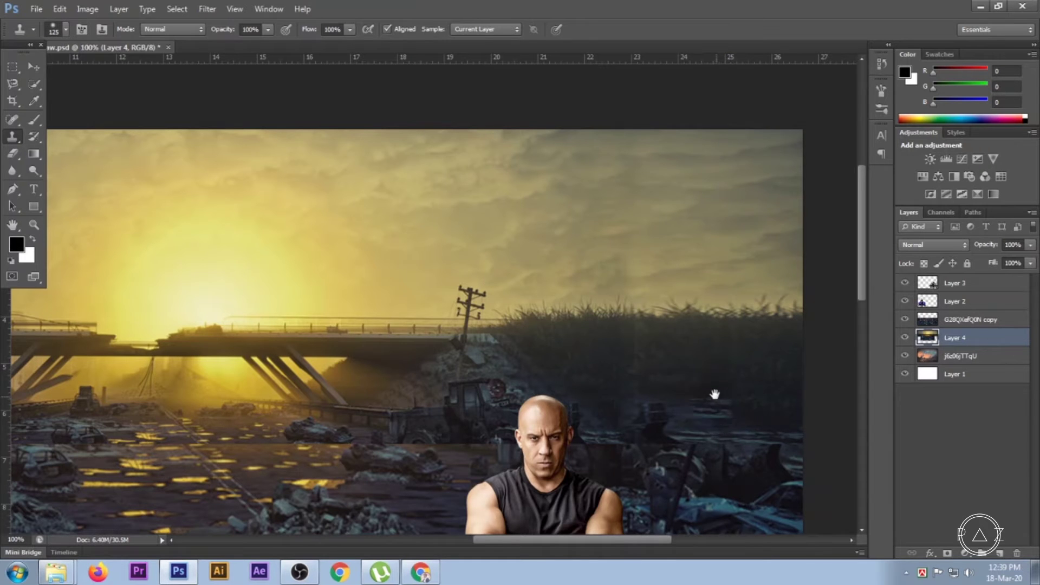
{"action": "left_click_drag", "start_coordinate": [713, 395], "coordinate": [721, 304]}
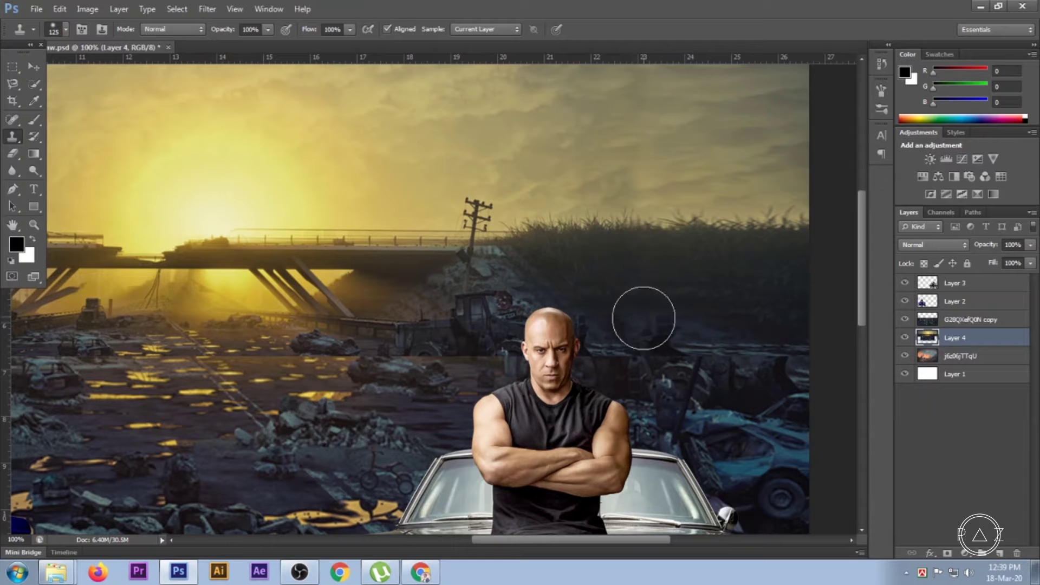
{"action": "scroll", "coordinate": [721, 322], "scroll_direction": "down", "scroll_amount": 2}
{"action": "scroll", "coordinate": [724, 325], "scroll_direction": "down", "scroll_amount": 2}
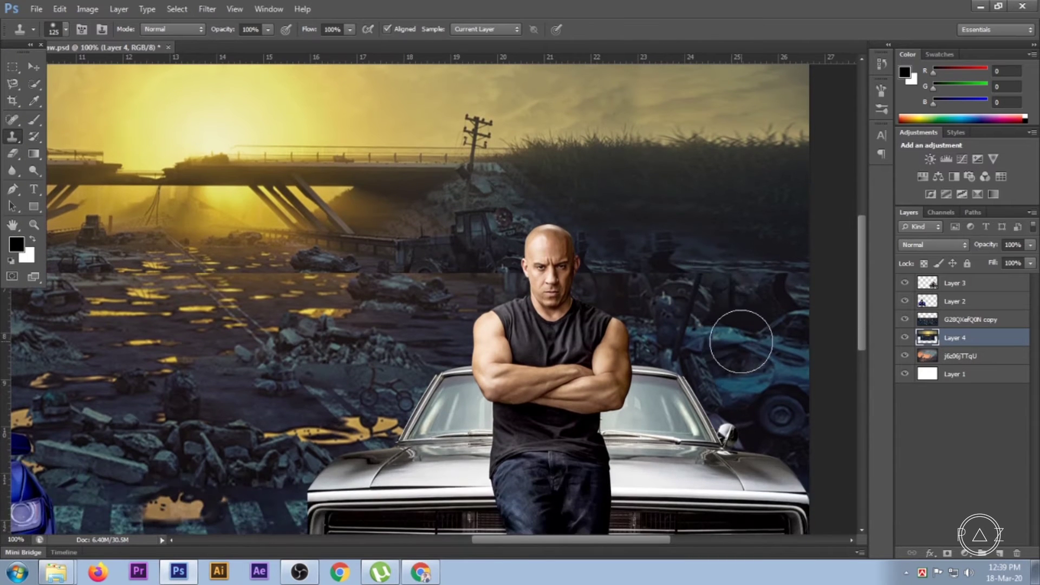
{"action": "scroll", "coordinate": [705, 325], "scroll_direction": "left", "scroll_amount": 10}
{"action": "scroll", "coordinate": [653, 371], "scroll_direction": "up", "scroll_amount": 5}
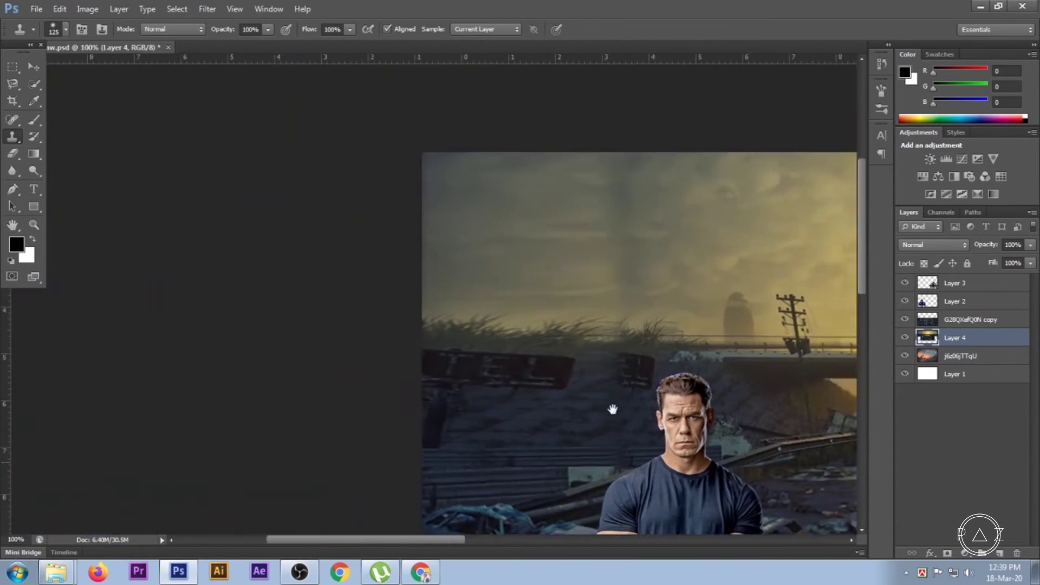
Step: Clone out the left-sky streak and the dark sign beside TEL, then zoom out
{"action": "mouse_move", "coordinate": [648, 214]}
{"action": "left_mouse_down"}
{"action": "mouse_move", "coordinate": [609, 200]}
{"action": "mouse_move", "coordinate": [619, 310]}
{"action": "left_mouse_up"}
{"action": "scroll", "coordinate": [730, 279], "scroll_direction": "down", "scroll_amount": 1}
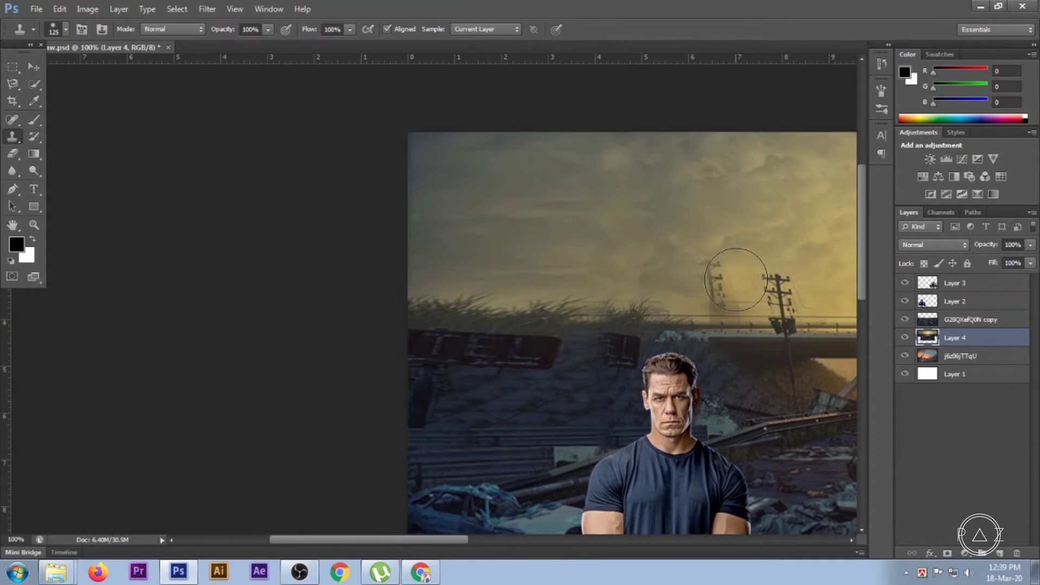
{"action": "scroll", "coordinate": [732, 287], "scroll_direction": "down", "scroll_amount": 2}
{"action": "scroll", "coordinate": [739, 292], "scroll_direction": "down", "scroll_amount": 2}
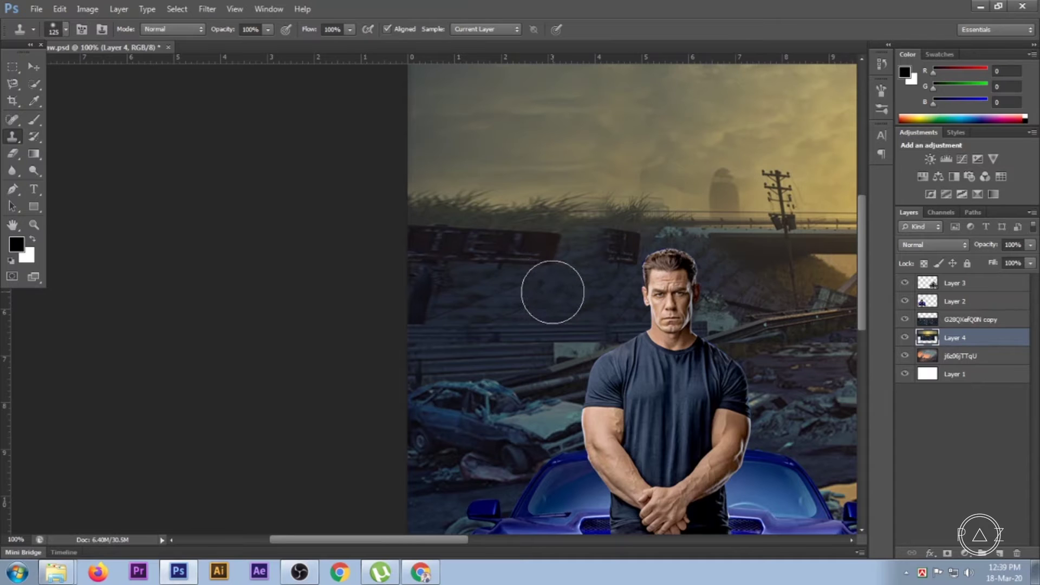
{"action": "left_click_drag", "start_coordinate": [602, 243], "coordinate": [611, 239]}
{"action": "left_click_drag", "start_coordinate": [582, 340], "coordinate": [604, 319]}
{"action": "left_click", "coordinate": [691, 366], "text": "ctrl+alt"}
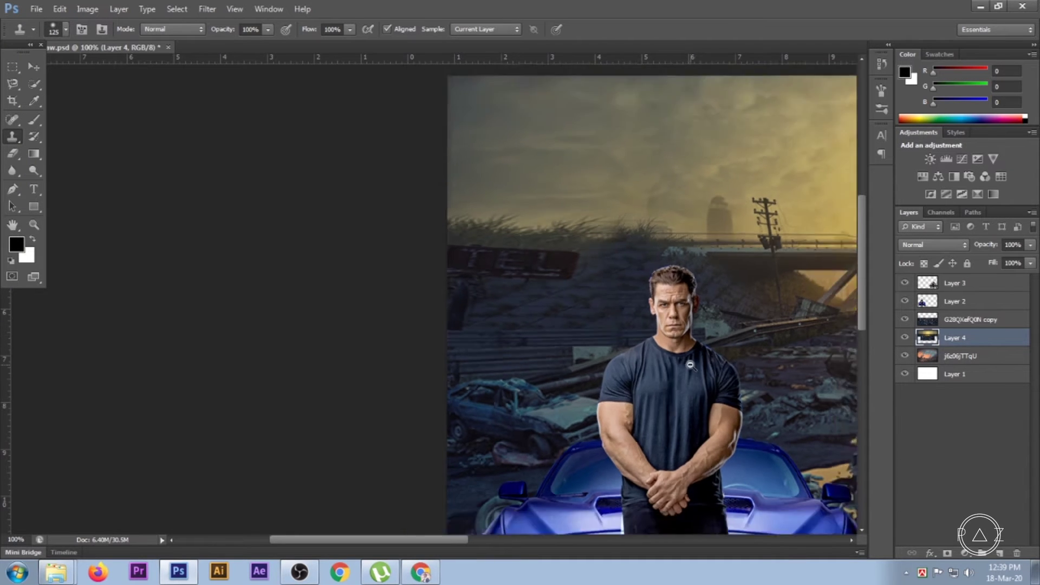
{"action": "left_click", "coordinate": [690, 365], "text": "ctrl+alt"}
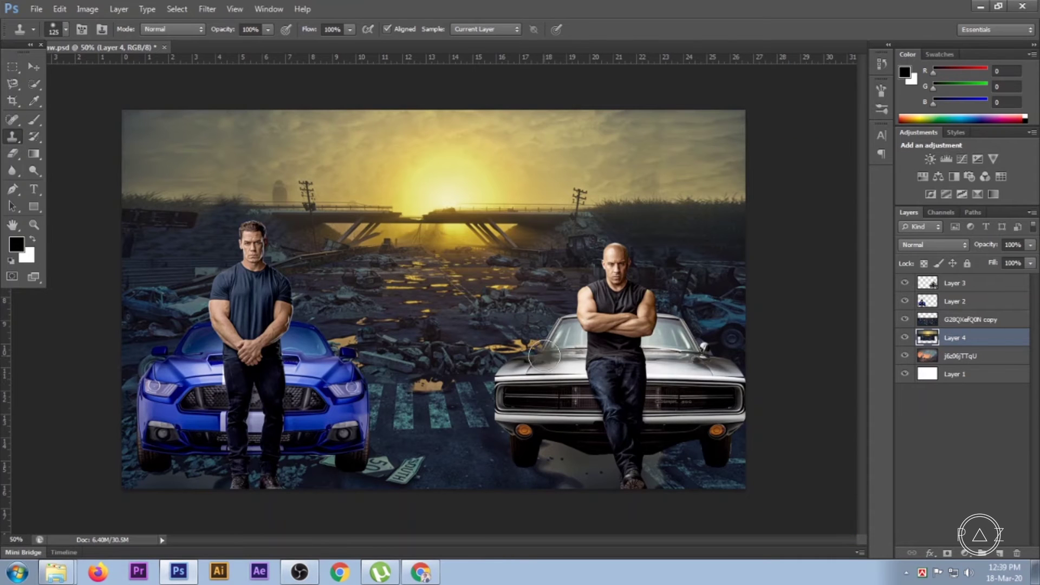
{"action": "left_click", "coordinate": [956, 321]}
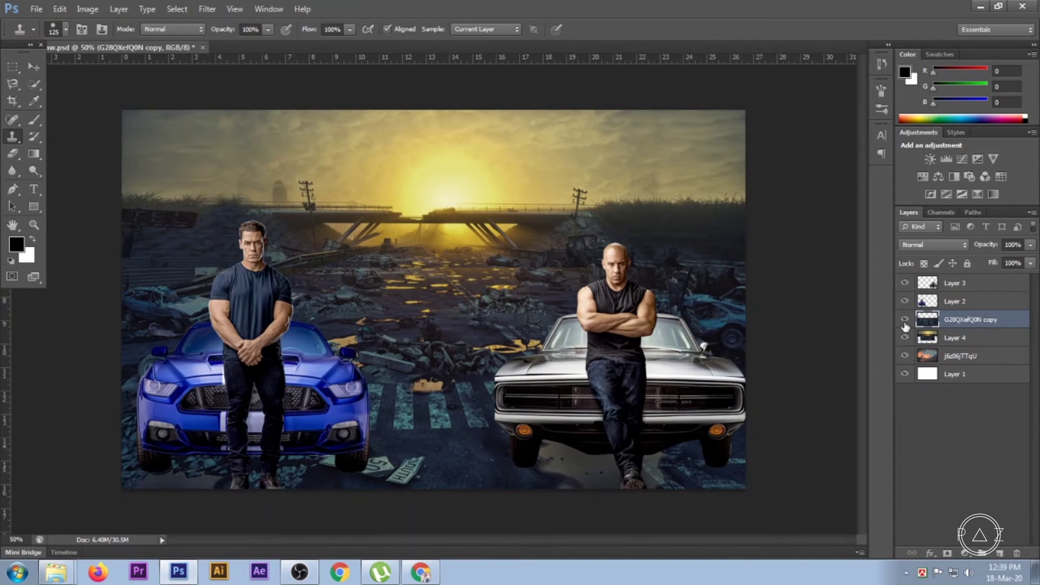
Step: Zoom to 200% and erase the road layer's hard seam behind Vin Diesel with a size-45 eraser
{"action": "left_click", "coordinate": [905, 320]}
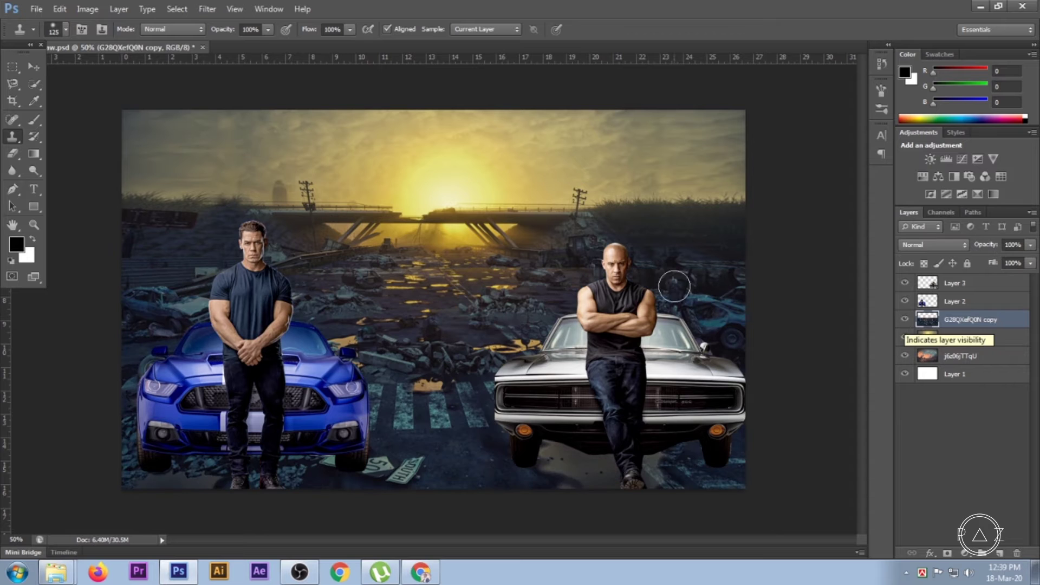
{"action": "left_click", "coordinate": [34, 66]}
{"action": "left_click", "coordinate": [12, 153]}
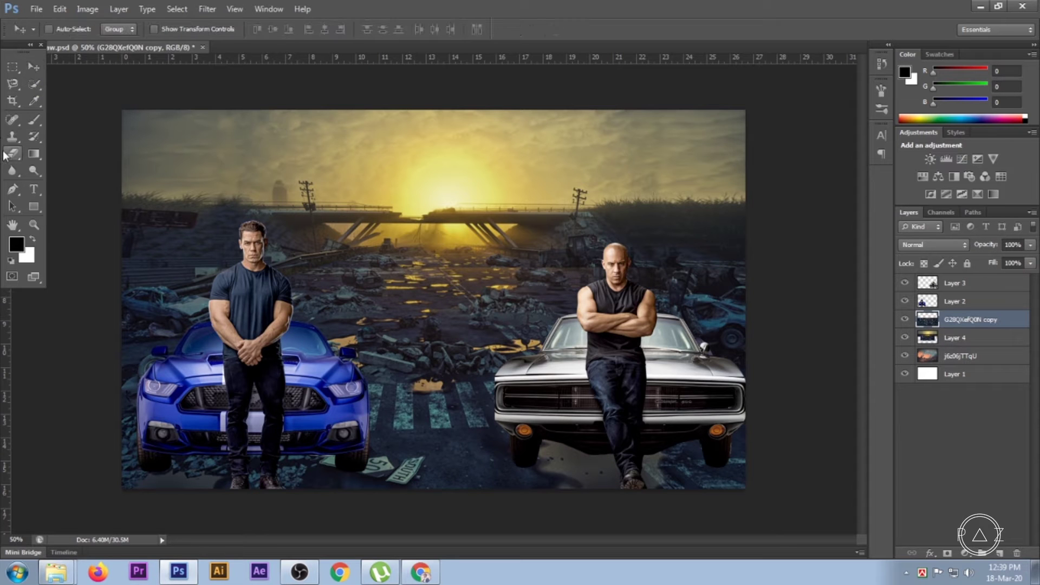
{"action": "left_click", "coordinate": [696, 281], "text": "ctrl"}
{"action": "left_click", "coordinate": [695, 281], "text": "ctrl"}
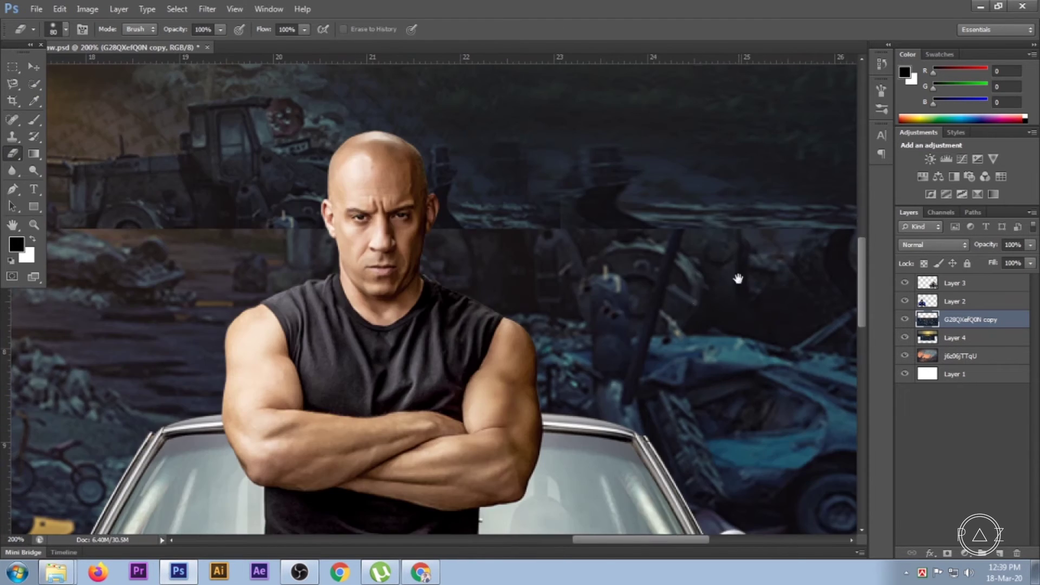
{"action": "left_click_drag", "start_coordinate": [738, 278], "coordinate": [553, 360]}
{"action": "key", "text": "bracketleft"}
{"action": "key", "text": "bracketleft"}
{"action": "key", "text": "bracketleft"}
{"action": "left_click_drag", "start_coordinate": [711, 307], "coordinate": [369, 293]}
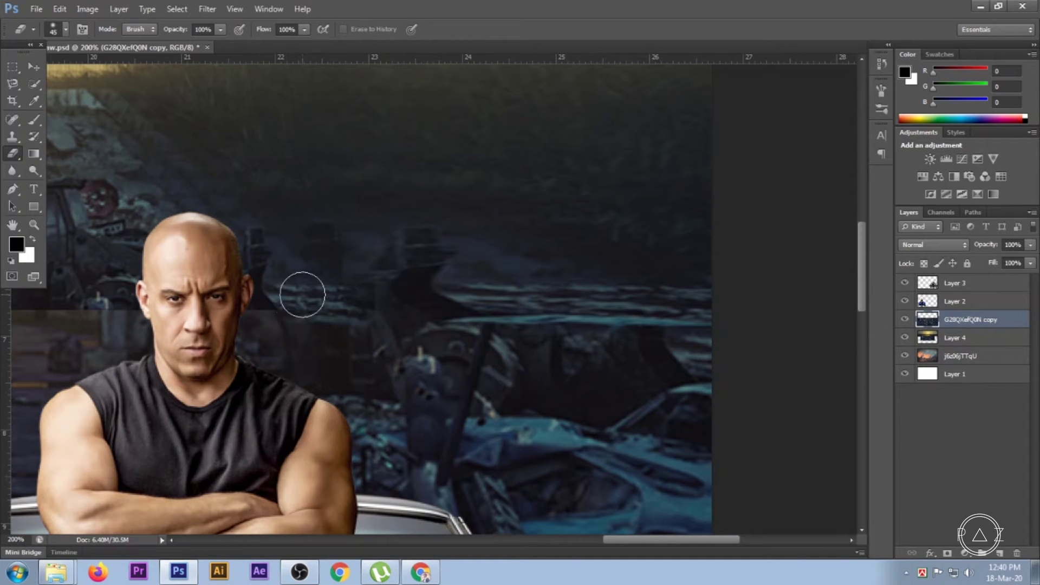
{"action": "left_click_drag", "start_coordinate": [381, 336], "coordinate": [636, 342]}
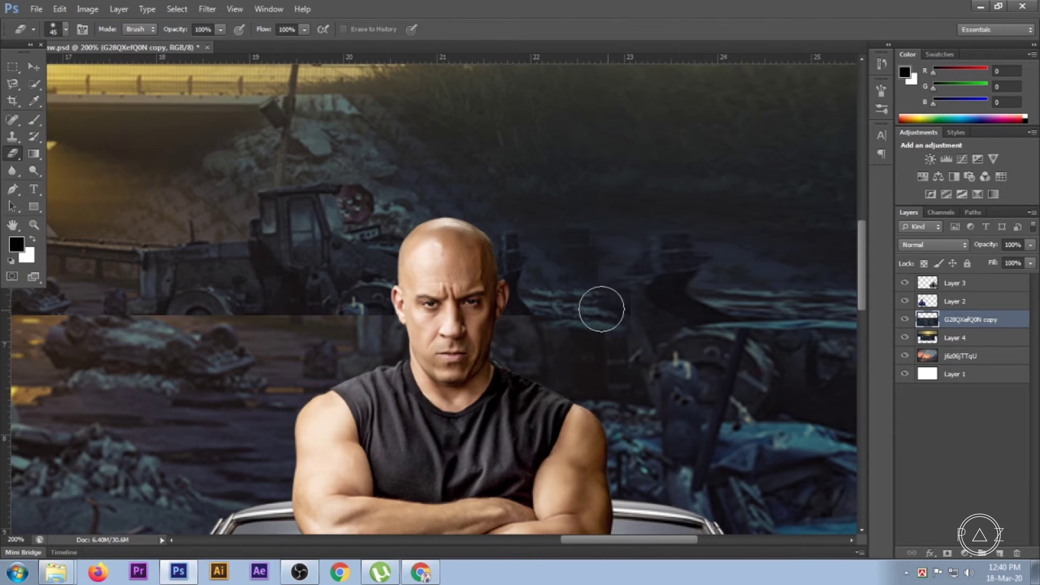
Step: Continue erasing the road layer's seam leftward behind John Cena to the poster's left edge
{"action": "left_click", "coordinate": [936, 339]}
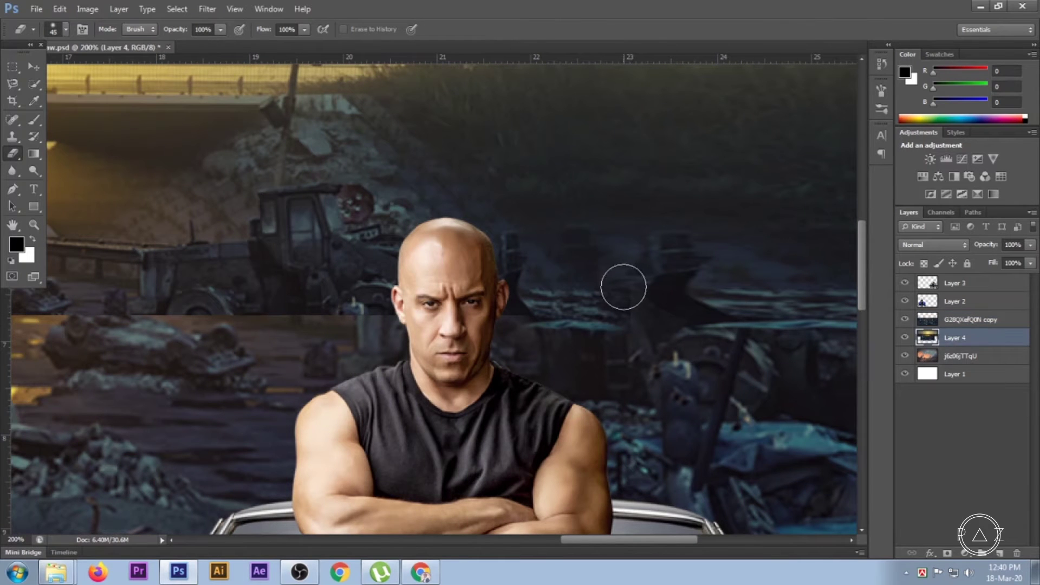
{"action": "left_click", "coordinate": [970, 321]}
{"action": "left_click_drag", "start_coordinate": [507, 332], "coordinate": [790, 354]}
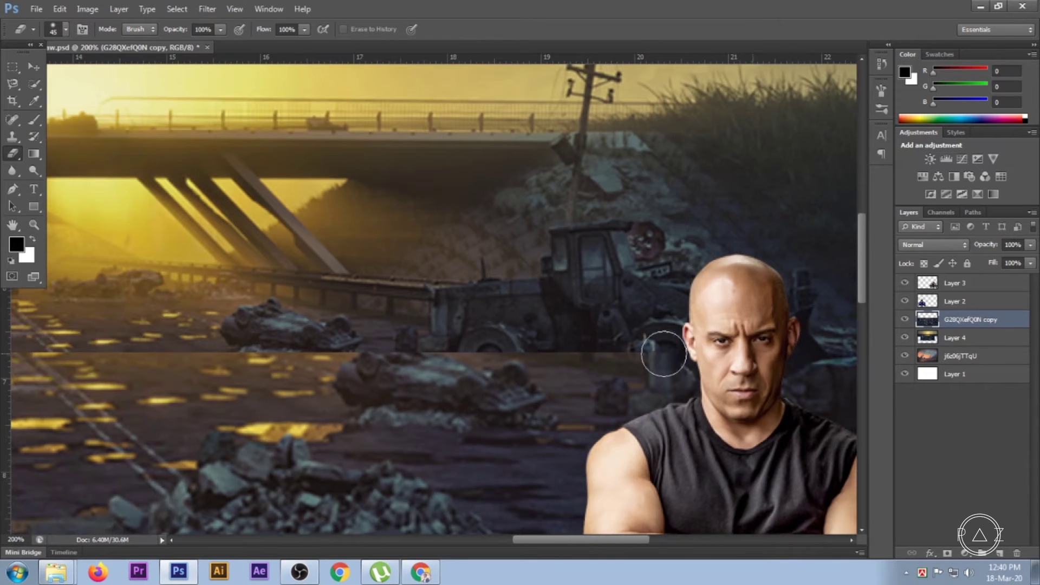
{"action": "mouse_move", "coordinate": [240, 327]}
{"action": "left_mouse_down"}
{"action": "mouse_move", "coordinate": [529, 331]}
{"action": "mouse_move", "coordinate": [620, 315]}
{"action": "left_mouse_up"}
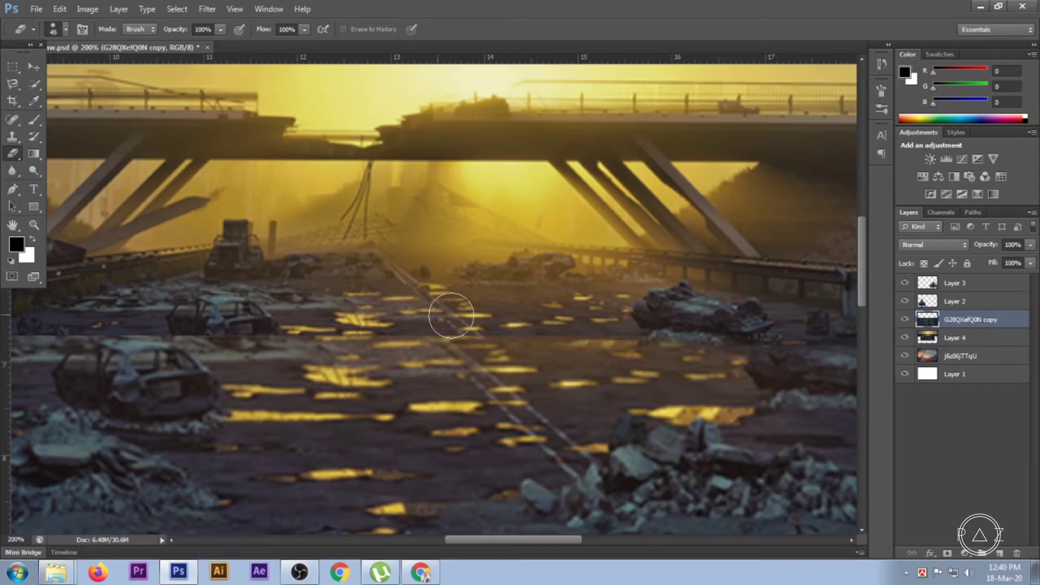
{"action": "left_click_drag", "start_coordinate": [319, 313], "coordinate": [500, 305]}
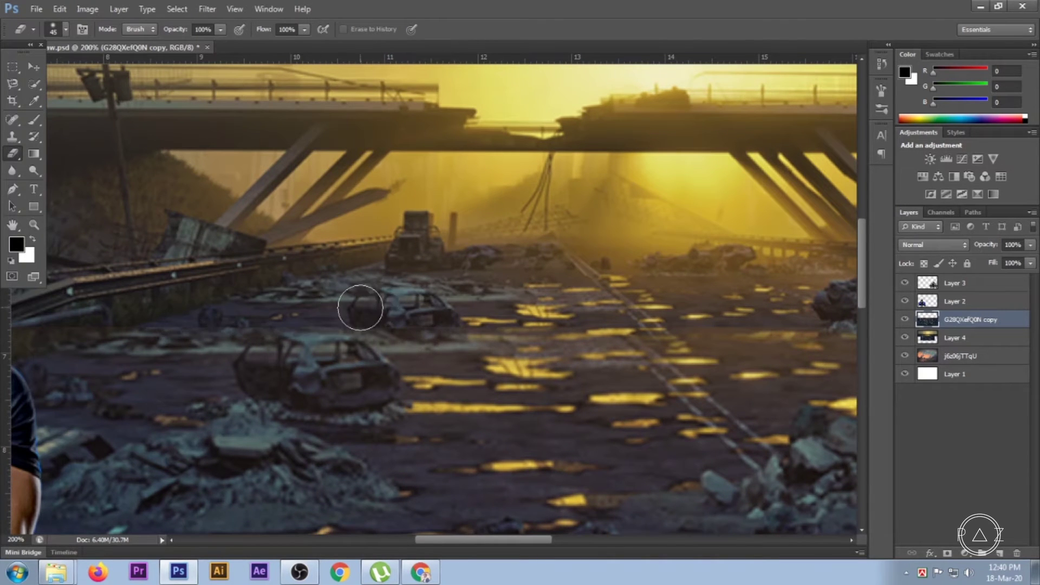
{"action": "left_click_drag", "start_coordinate": [293, 324], "coordinate": [592, 309]}
{"action": "left_click_drag", "start_coordinate": [357, 312], "coordinate": [668, 314]}
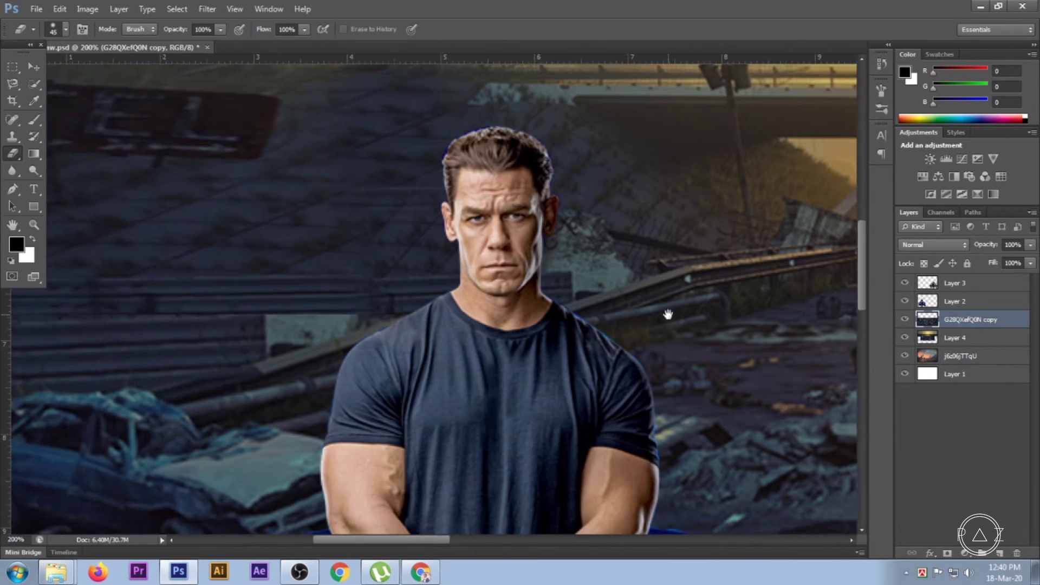
{"action": "left_click_drag", "start_coordinate": [298, 298], "coordinate": [597, 320]}
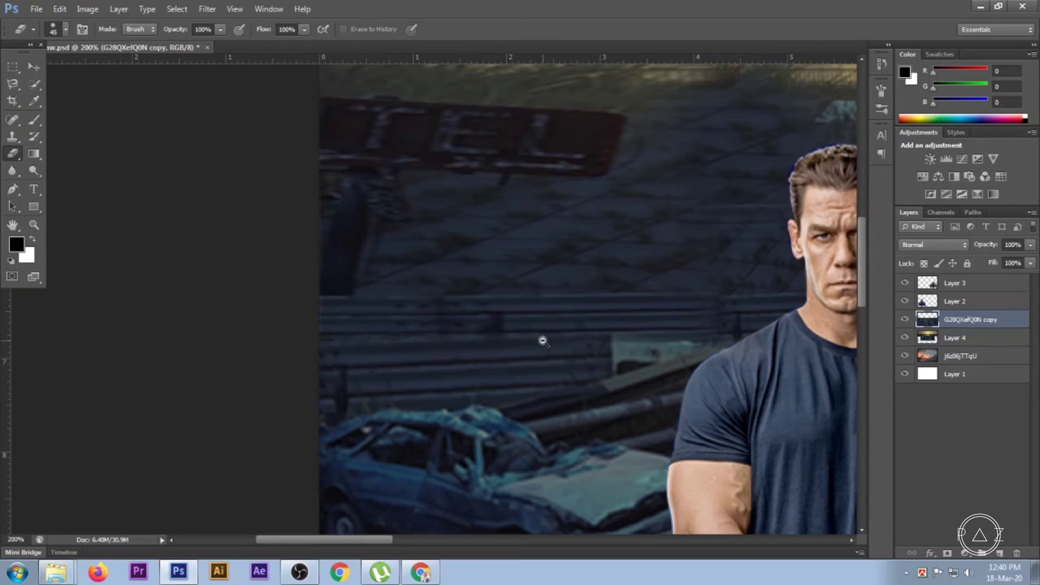
{"action": "scroll", "coordinate": [544, 344], "scroll_direction": "down", "scroll_amount": 4}
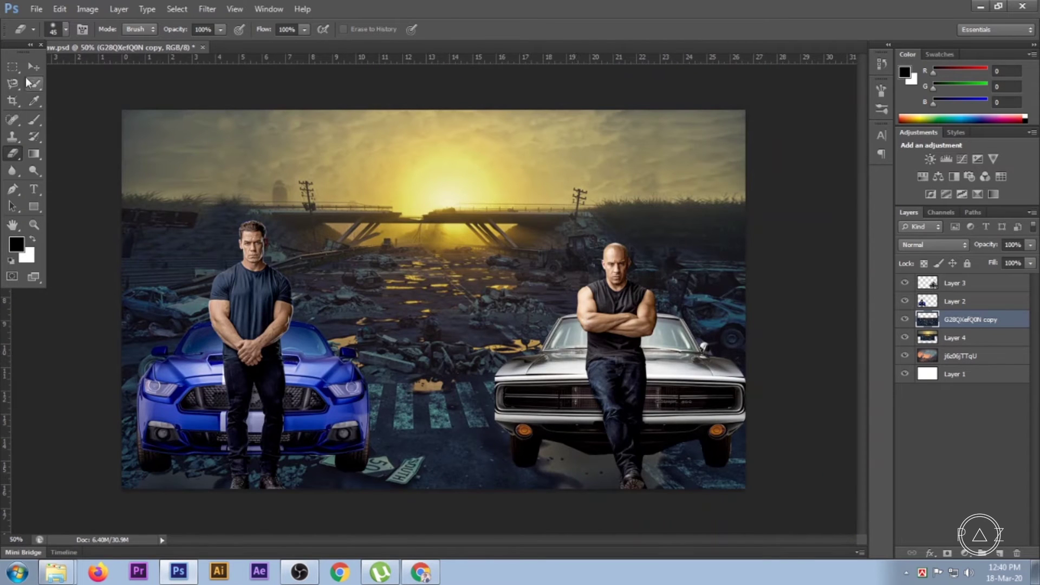
Step: Nudge the G28QXefQ0N copy road layer slightly right and add Layer 4 to the selection
{"action": "left_click", "coordinate": [32, 67]}
{"action": "key", "text": "shift+Right"}
{"action": "key", "text": "shift+Right"}
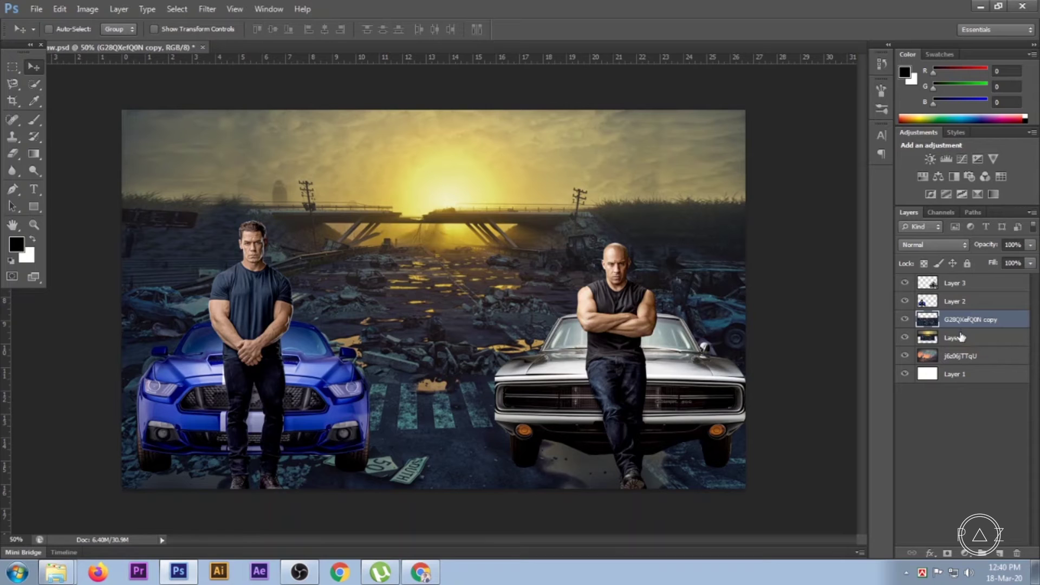
{"action": "left_click", "coordinate": [962, 335], "text": "shift"}
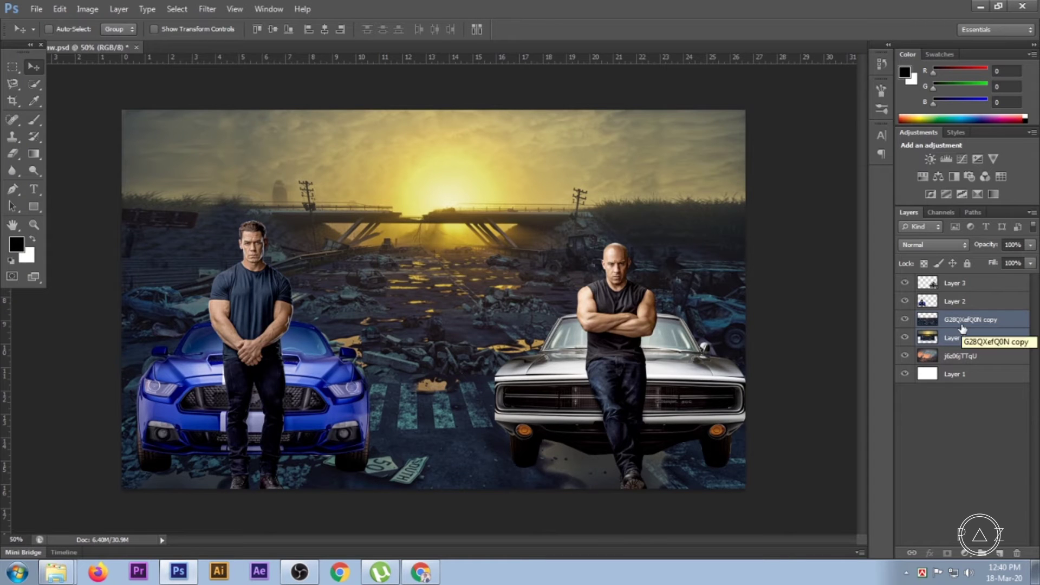
Step: Make the j6z06jTTqU layer visible and select Layer 4
{"action": "left_click", "coordinate": [941, 307]}
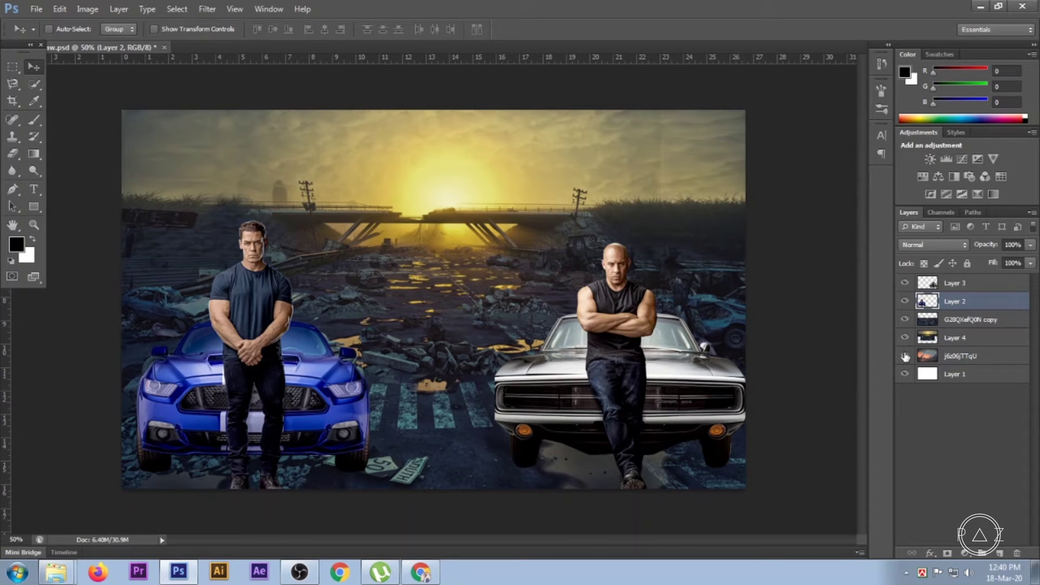
{"action": "left_click", "coordinate": [933, 359]}
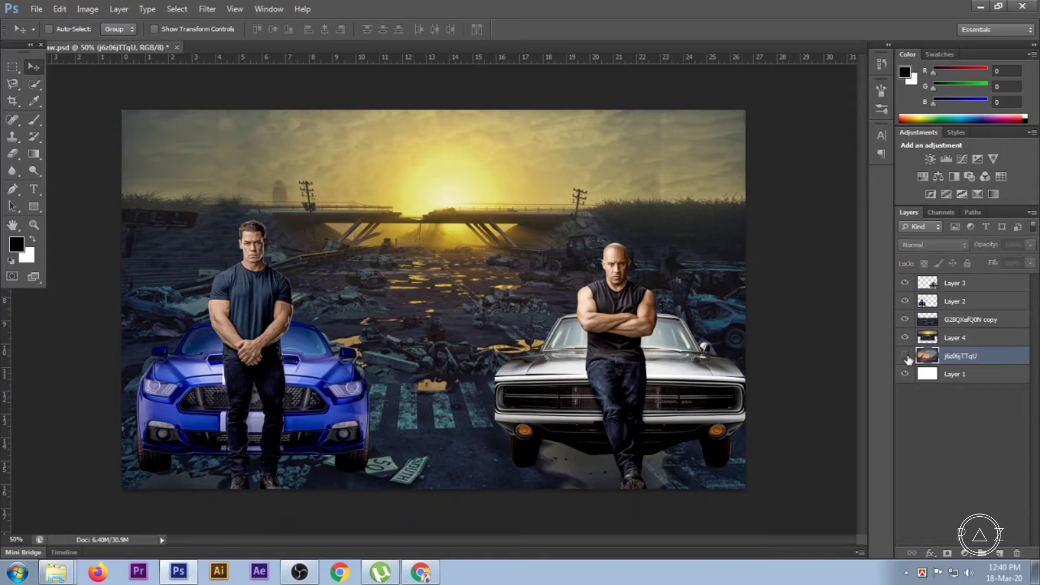
{"action": "left_click", "coordinate": [906, 356]}
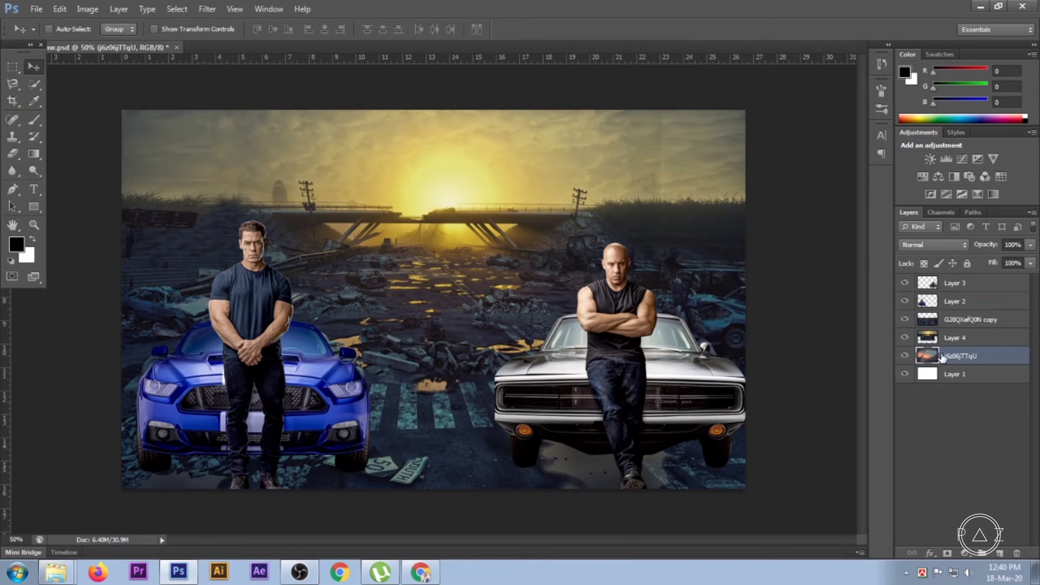
{"action": "left_click", "coordinate": [955, 336]}
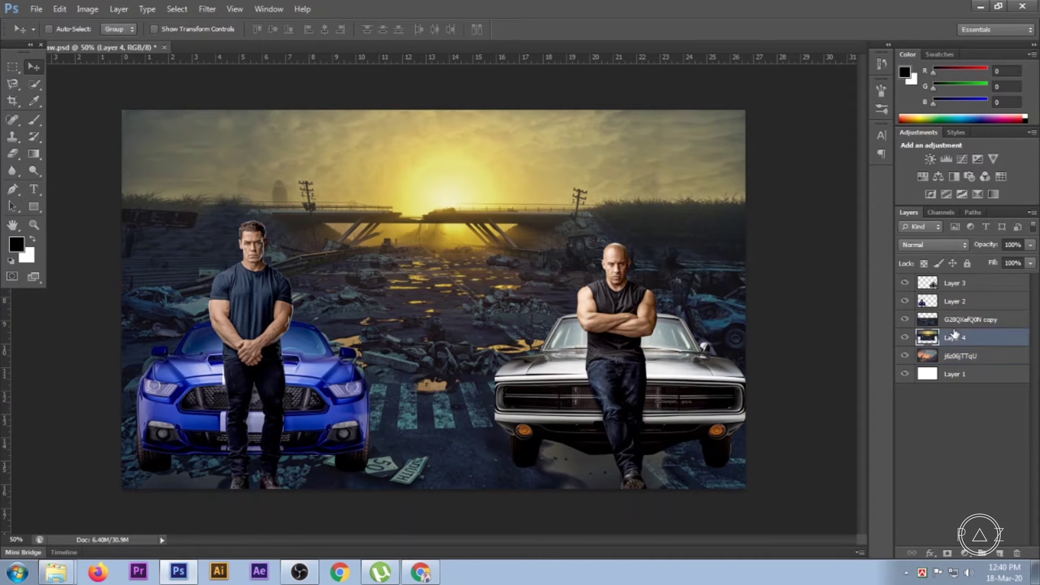
Step: Try blend modes on Layer 4 and settle on Hard Light
{"action": "left_click", "coordinate": [933, 244]}
{"action": "left_click", "coordinate": [928, 54]}
{"action": "key", "text": "Up"}
{"action": "key", "text": "Up"}
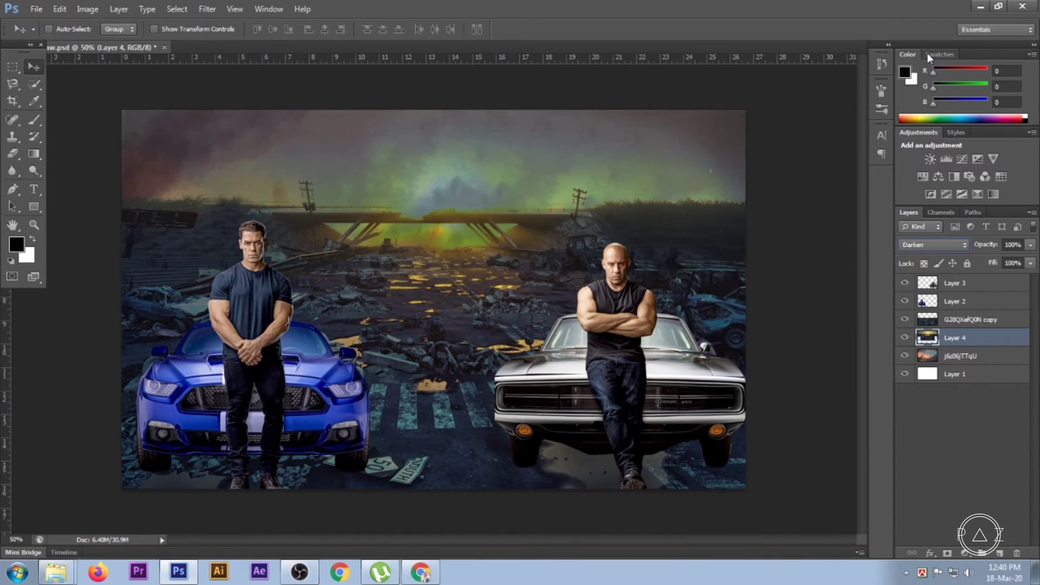
{"action": "key", "text": "Down"}
{"action": "key", "text": "Down"}
{"action": "key", "text": "Down"}
{"action": "key", "text": "Down"}
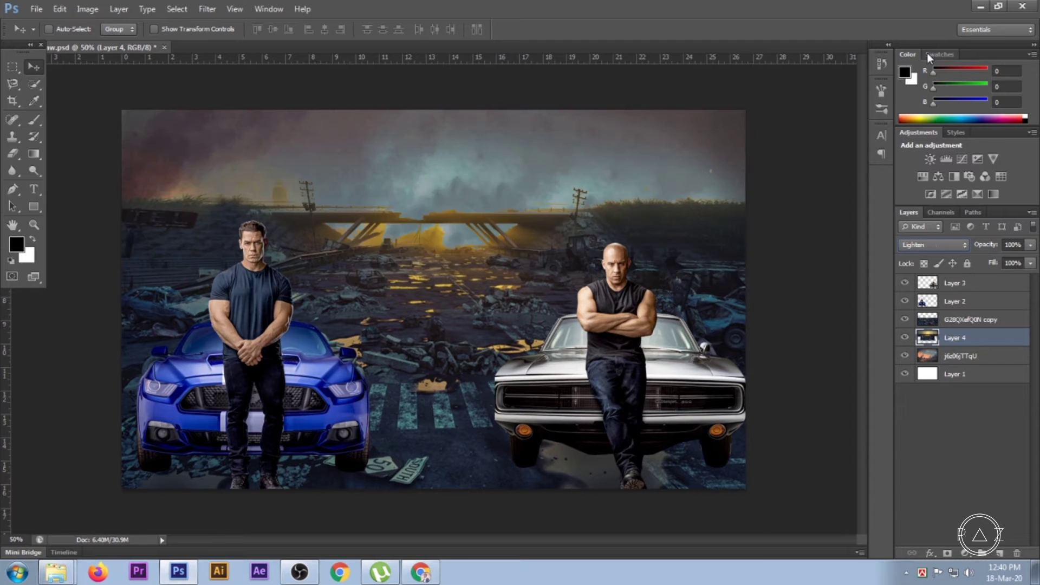
{"action": "key", "text": "Down"}
{"action": "key", "text": "Up"}
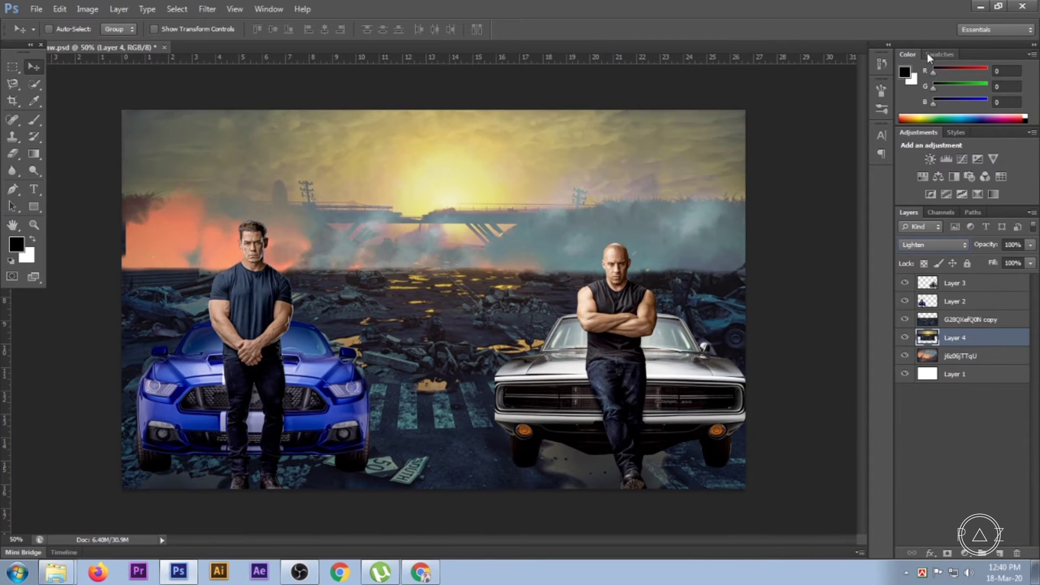
{"action": "key", "text": "Up"}
{"action": "key", "text": "Down"}
{"action": "key", "text": "Down"}
{"action": "key", "text": "Down"}
{"action": "key", "text": "Down"}
{"action": "key", "text": "Down"}
{"action": "key", "text": "Down"}
{"action": "key", "text": "Down"}
{"action": "key", "text": "Up"}
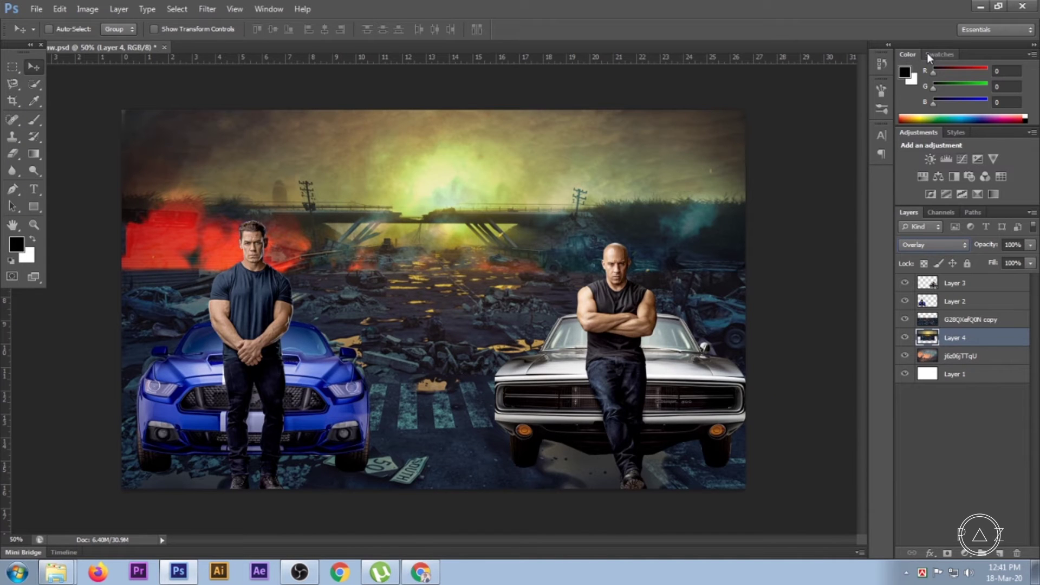
{"action": "key", "text": "Down"}
{"action": "key", "text": "Down"}
{"action": "key", "text": "Down"}
{"action": "key", "text": "Up"}
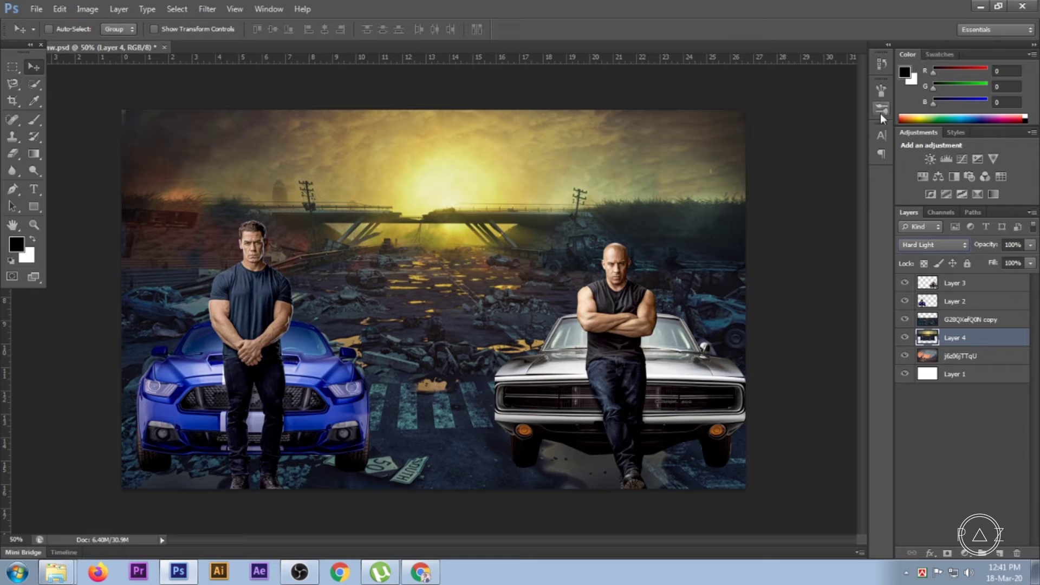
Step: Compare Layer 4 and j6z06jTTqU visibility, then pick the truck-and-car crash image from the folder
{"action": "left_click", "coordinate": [905, 338]}
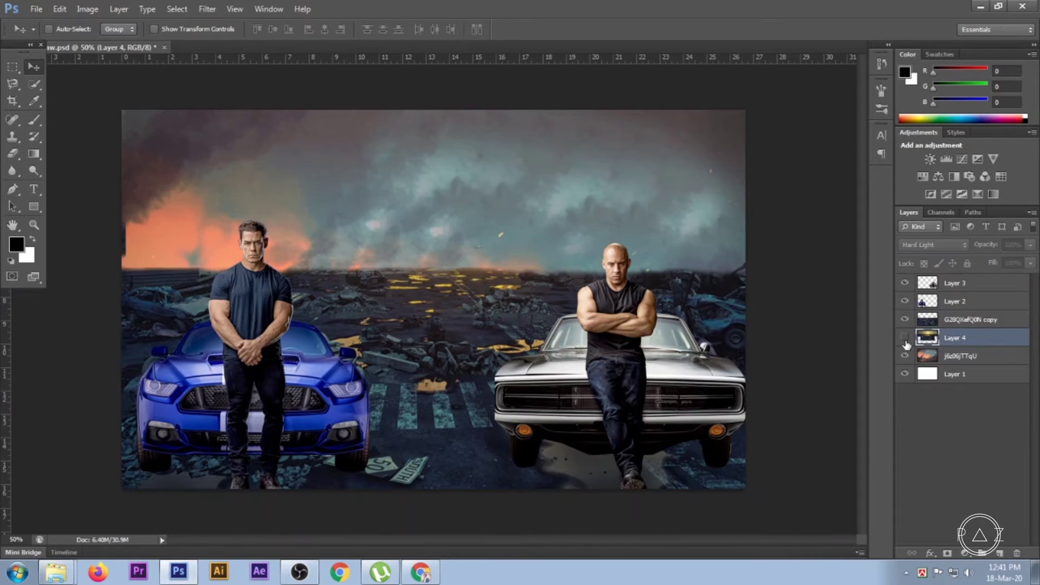
{"action": "left_click", "coordinate": [904, 357]}
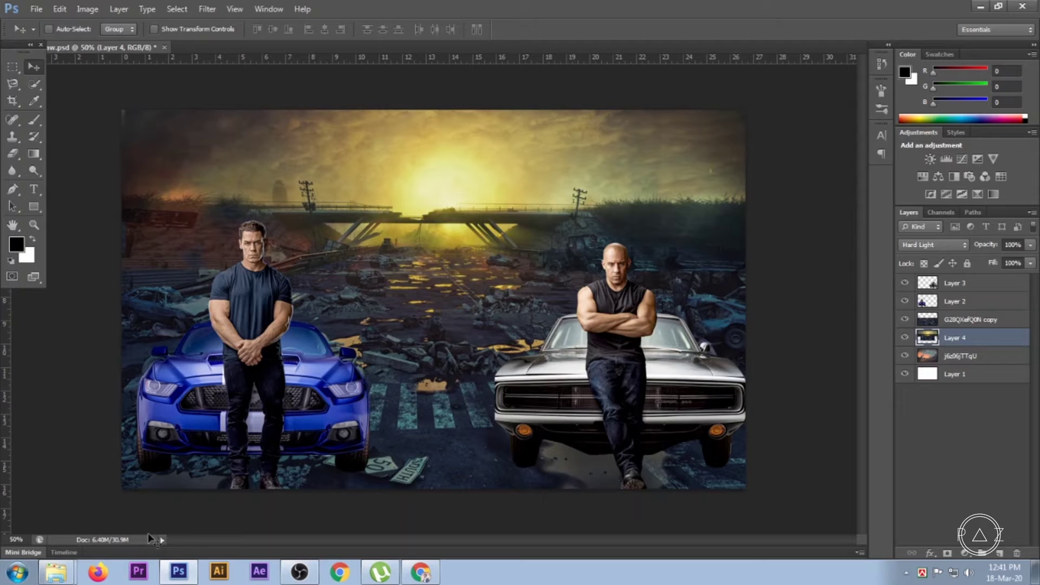
{"action": "left_click", "coordinate": [112, 520]}
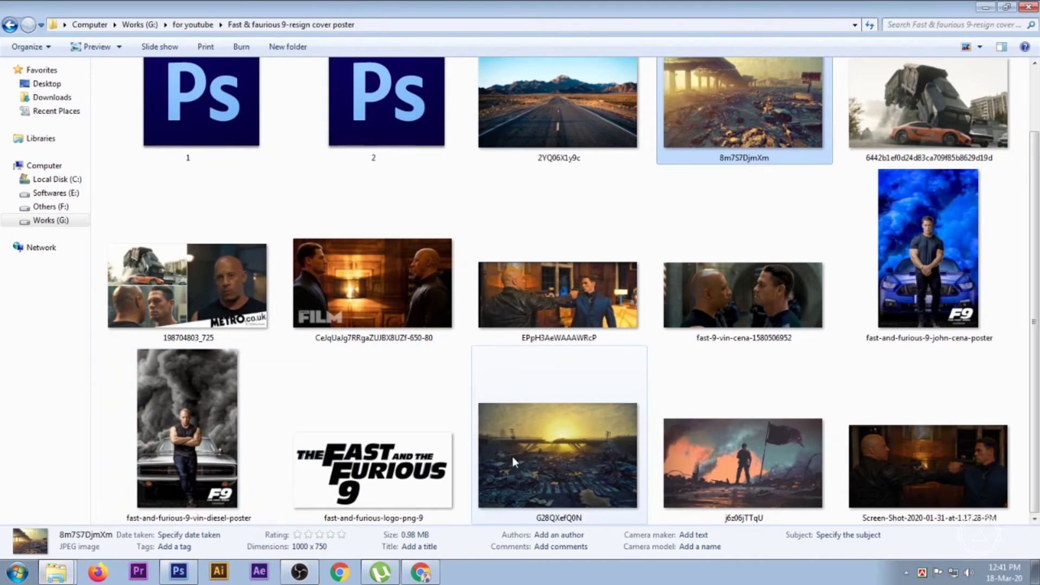
{"action": "left_click", "coordinate": [928, 103]}
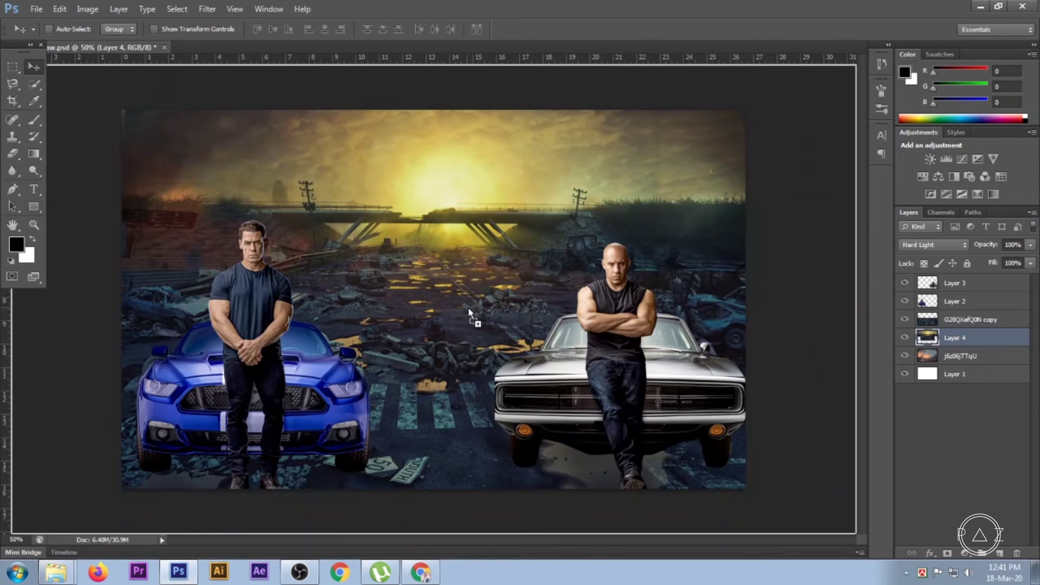
Step: Place the crash image on the canvas and move its layer above the bridge scene
{"action": "left_click_drag", "start_coordinate": [182, 579], "coordinate": [468, 307]}
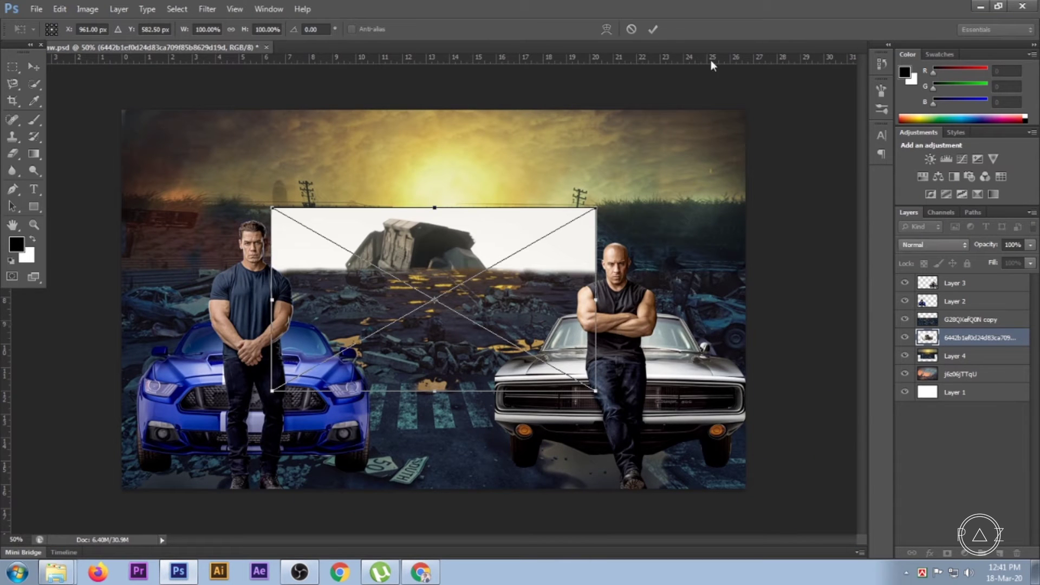
{"action": "left_click", "coordinate": [654, 29]}
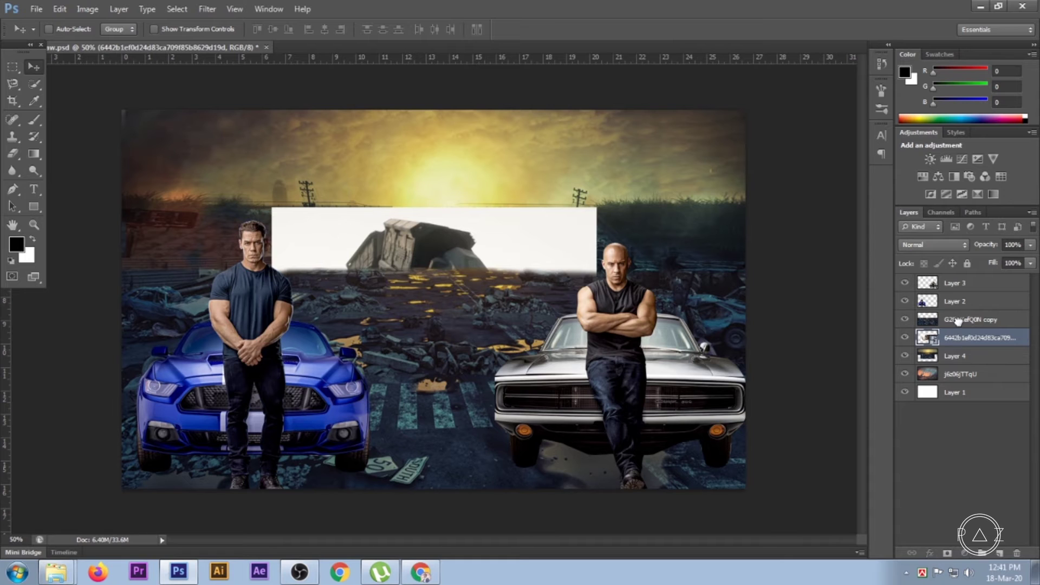
{"action": "left_click_drag", "start_coordinate": [958, 321], "coordinate": [960, 313]}
{"action": "mouse_move", "coordinate": [542, 318]}
{"action": "left_mouse_down"}
{"action": "mouse_move", "coordinate": [566, 221]}
{"action": "mouse_move", "coordinate": [501, 269]}
{"action": "left_mouse_up"}
Step: Scale the crash photo to about 76%, keep it level, and position it above the road
{"action": "key", "text": "ctrl+t"}
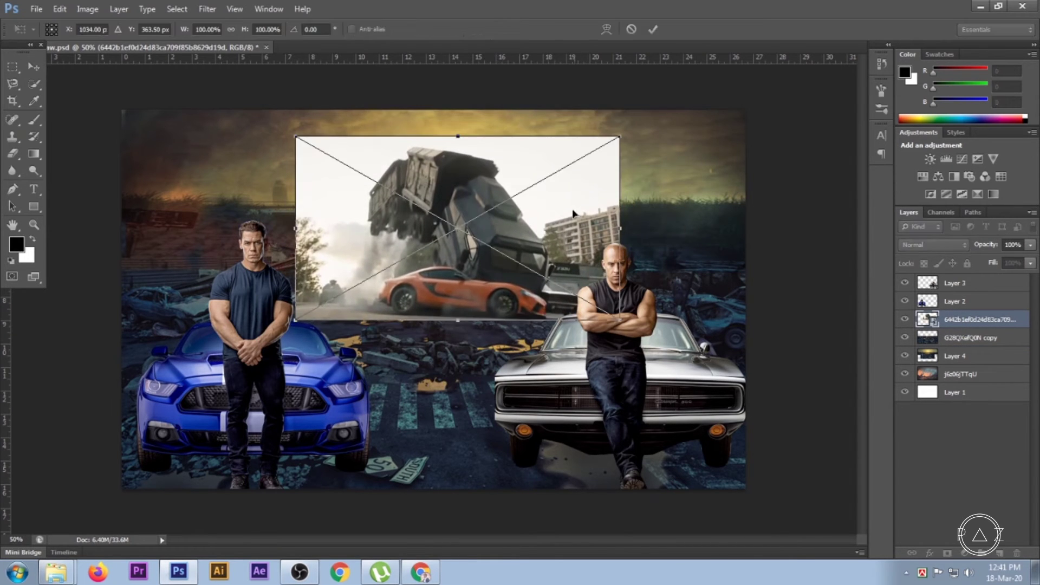
{"action": "mouse_move", "coordinate": [620, 136]}
{"action": "left_mouse_down"}
{"action": "mouse_move", "coordinate": [562, 194]}
{"action": "mouse_move", "coordinate": [590, 174]}
{"action": "left_mouse_up"}
{"action": "mouse_move", "coordinate": [553, 272]}
{"action": "left_mouse_down"}
{"action": "mouse_move", "coordinate": [518, 242]}
{"action": "mouse_move", "coordinate": [470, 245]}
{"action": "mouse_move", "coordinate": [563, 264]}
{"action": "mouse_move", "coordinate": [756, 236]}
{"action": "mouse_move", "coordinate": [556, 271]}
{"action": "mouse_move", "coordinate": [510, 252]}
{"action": "left_mouse_up"}
{"action": "mouse_move", "coordinate": [579, 283]}
{"action": "left_mouse_down"}
{"action": "mouse_move", "coordinate": [590, 264]}
{"action": "mouse_move", "coordinate": [587, 274]}
{"action": "left_mouse_up"}
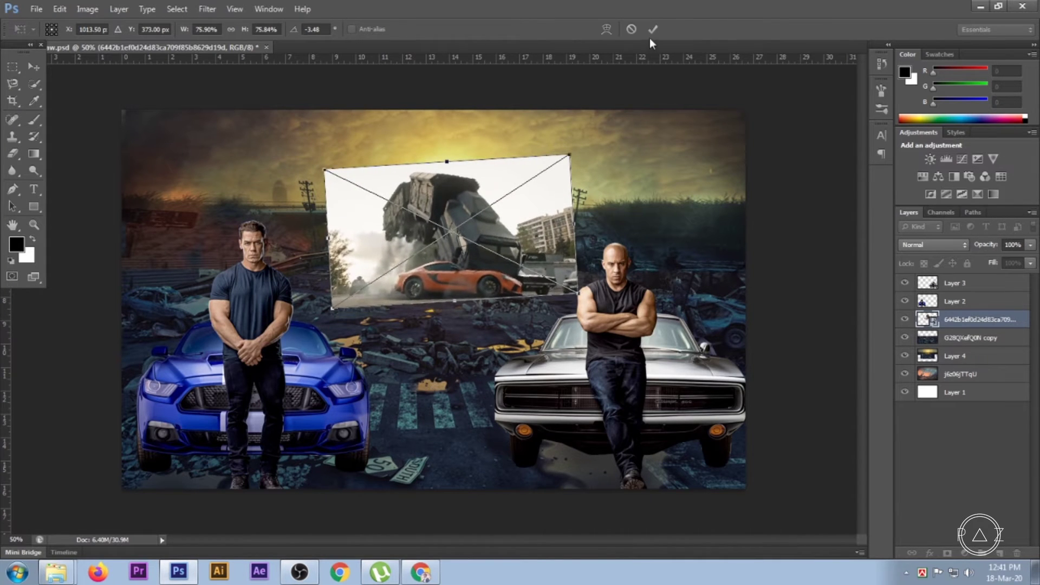
{"action": "left_click", "coordinate": [672, 235], "text": "shift"}
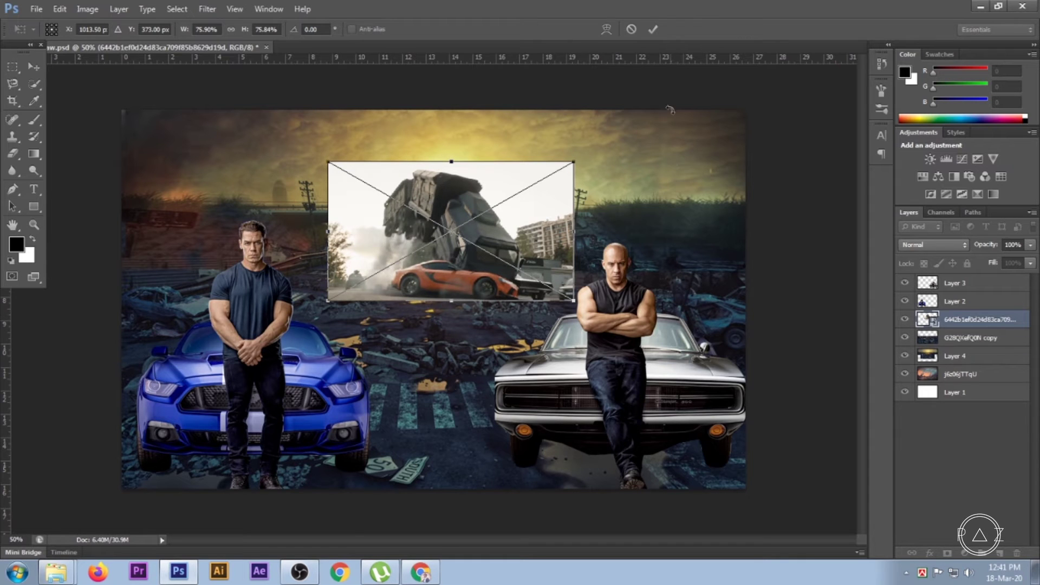
{"action": "left_click", "coordinate": [653, 29]}
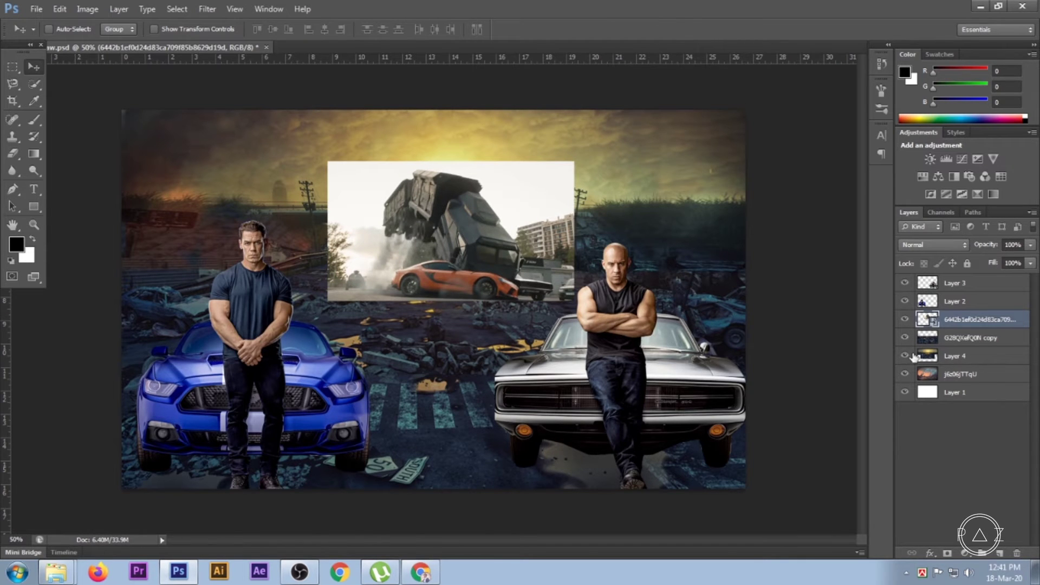
Step: Rasterize the crash photo layer and zoom in on it
{"action": "right_click", "coordinate": [974, 319]}
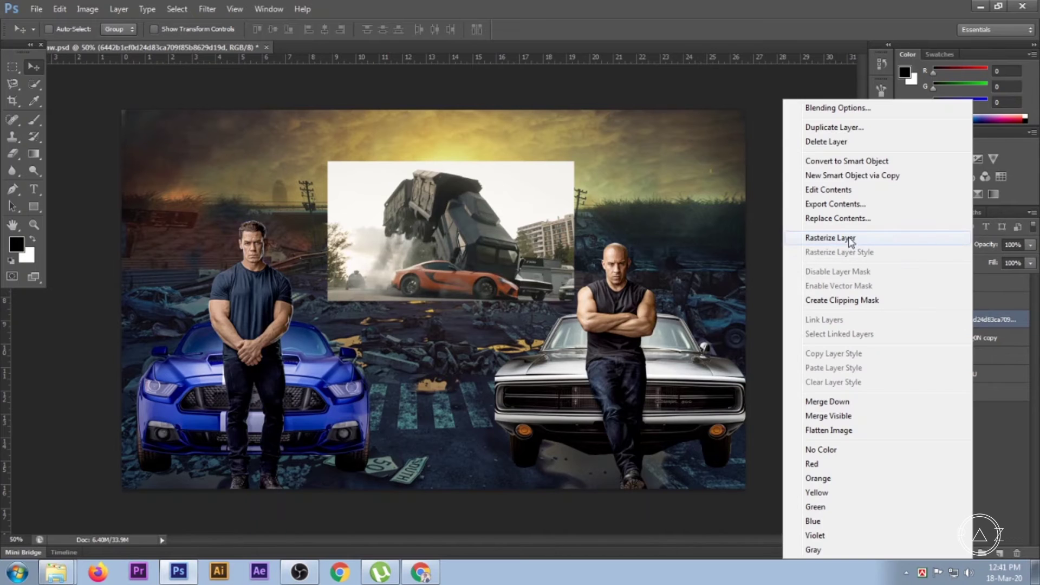
{"action": "left_click", "coordinate": [848, 237]}
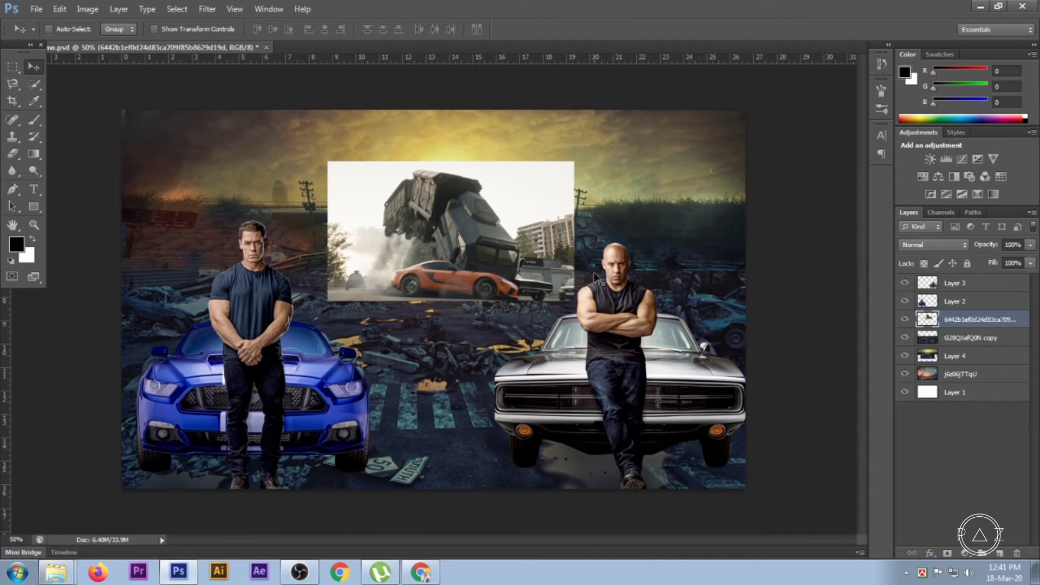
{"action": "left_click", "coordinate": [552, 255], "text": "ctrl"}
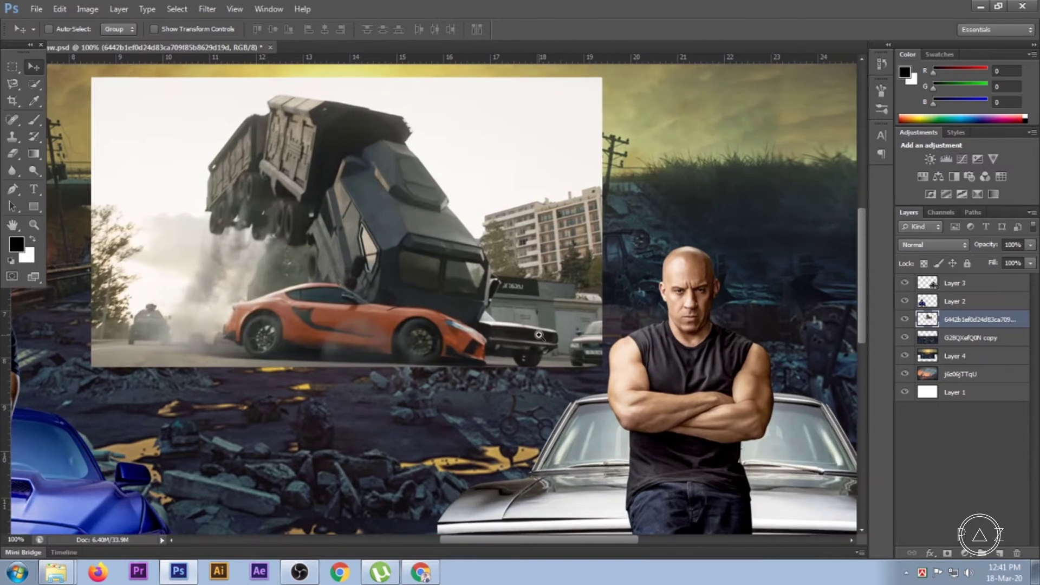
Step: Zoom into the crash photo and start a Pen path at its lower edge up the car's side
{"action": "left_click", "coordinate": [541, 336], "text": "ctrl"}
{"action": "left_click", "coordinate": [573, 352], "text": "alt"}
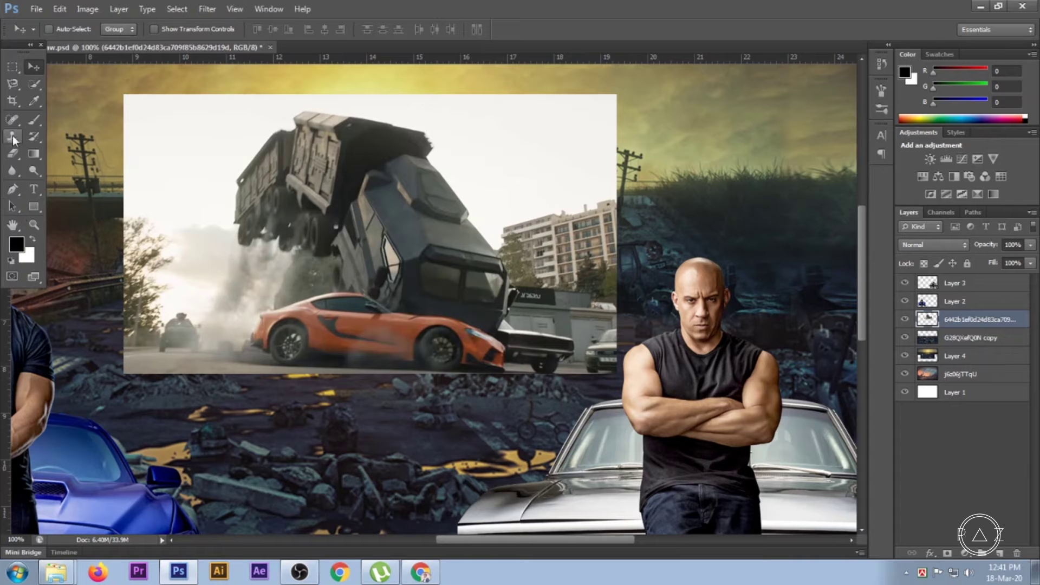
{"action": "left_click", "coordinate": [14, 190]}
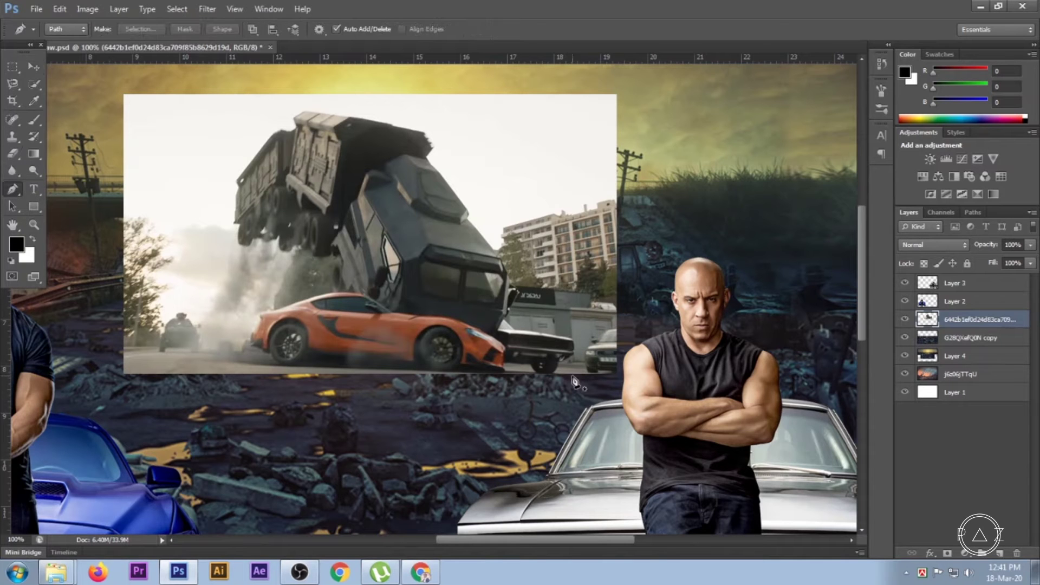
{"action": "left_click", "coordinate": [549, 362], "text": "ctrl"}
{"action": "left_click", "coordinate": [563, 386]}
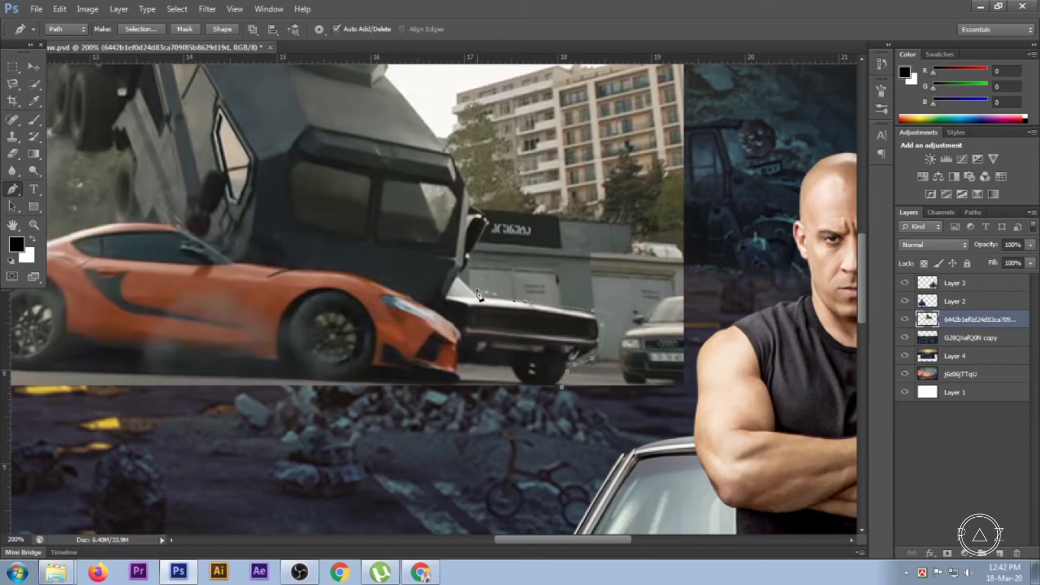
{"action": "left_click_drag", "start_coordinate": [486, 237], "coordinate": [493, 212]}
Step: Trace the Pen path along the truck's roof and top edge
{"action": "scroll", "coordinate": [482, 219], "scroll_direction": "up", "scroll_amount": 5}
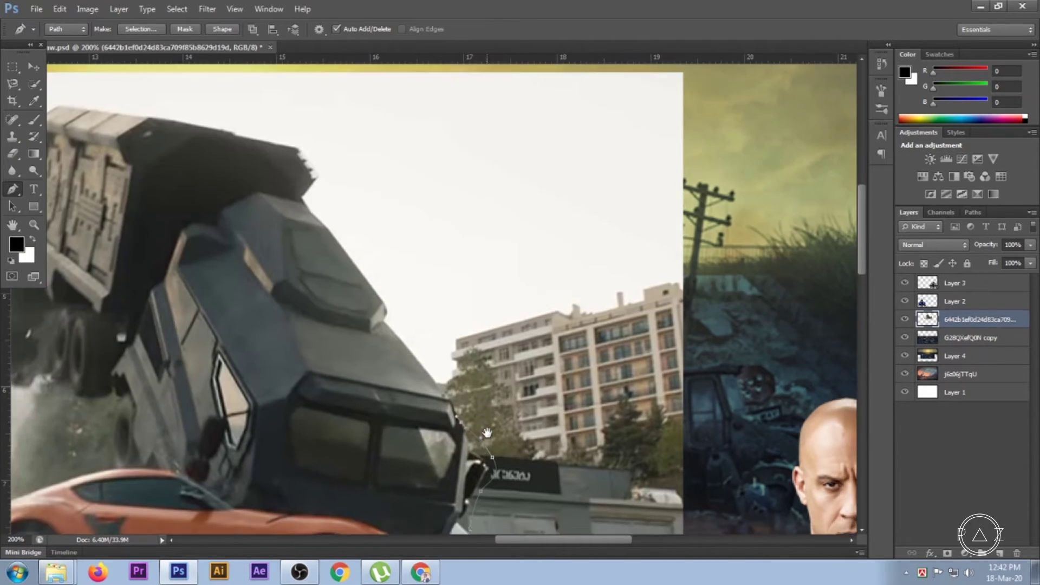
{"action": "left_click_drag", "start_coordinate": [421, 360], "coordinate": [404, 342]}
{"action": "left_click_drag", "start_coordinate": [330, 230], "coordinate": [320, 221]}
{"action": "left_click", "coordinate": [319, 205]}
{"action": "left_click", "coordinate": [320, 176]}
{"action": "left_click", "coordinate": [281, 155]}
{"action": "left_click_drag", "start_coordinate": [238, 141], "coordinate": [222, 140]}
{"action": "left_click_drag", "start_coordinate": [160, 132], "coordinate": [142, 129]}
Step: Continue the path along the truck's top-left edge
{"action": "left_click_drag", "start_coordinate": [194, 258], "coordinate": [503, 271]}
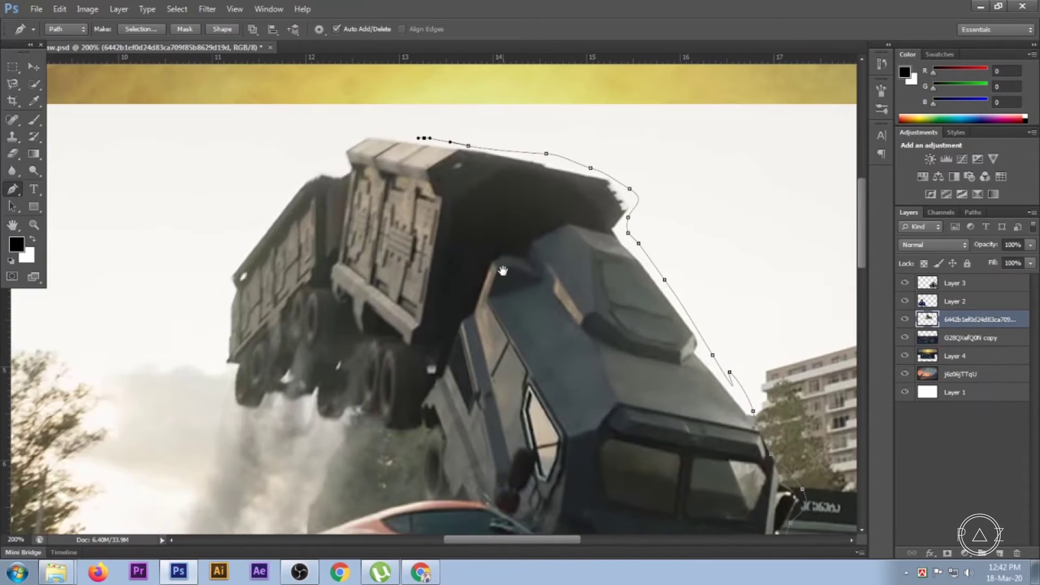
{"action": "left_click", "coordinate": [397, 135]}
{"action": "left_click", "coordinate": [342, 131]}
{"action": "left_click", "coordinate": [339, 163]}
{"action": "left_click", "coordinate": [306, 169]}
{"action": "left_click", "coordinate": [279, 199]}
Step: Trace down the truck's left side, under its wheels and around the orange car
{"action": "left_click", "coordinate": [257, 222]}
{"action": "left_click", "coordinate": [240, 251]}
{"action": "left_click", "coordinate": [231, 281]}
{"action": "left_click", "coordinate": [221, 339]}
{"action": "left_click", "coordinate": [222, 367]}
{"action": "left_click", "coordinate": [231, 404]}
{"action": "left_click", "coordinate": [264, 418]}
{"action": "left_click_drag", "start_coordinate": [276, 411], "coordinate": [361, 424]}
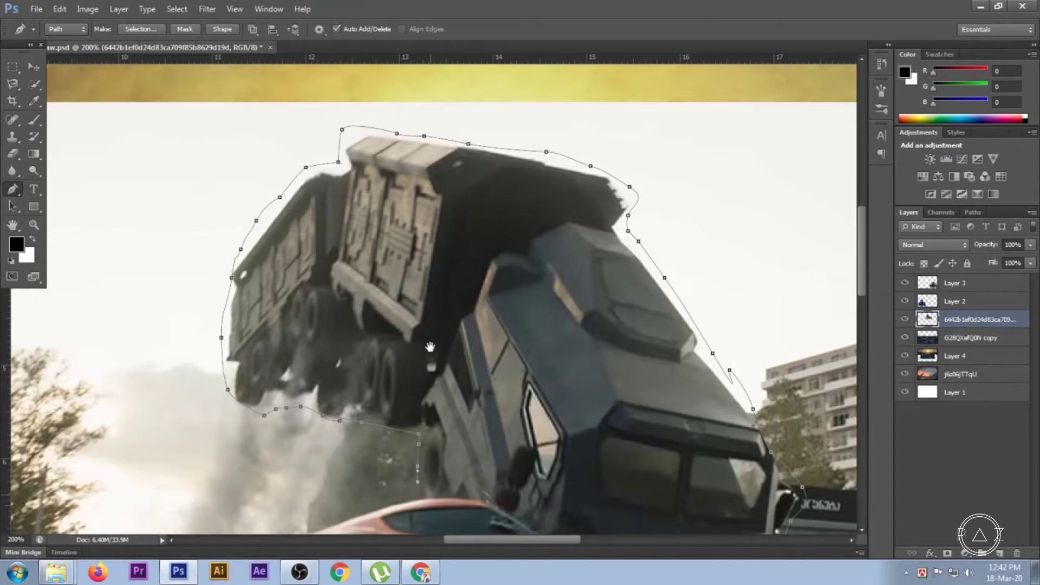
{"action": "left_click_drag", "start_coordinate": [421, 491], "coordinate": [430, 295]}
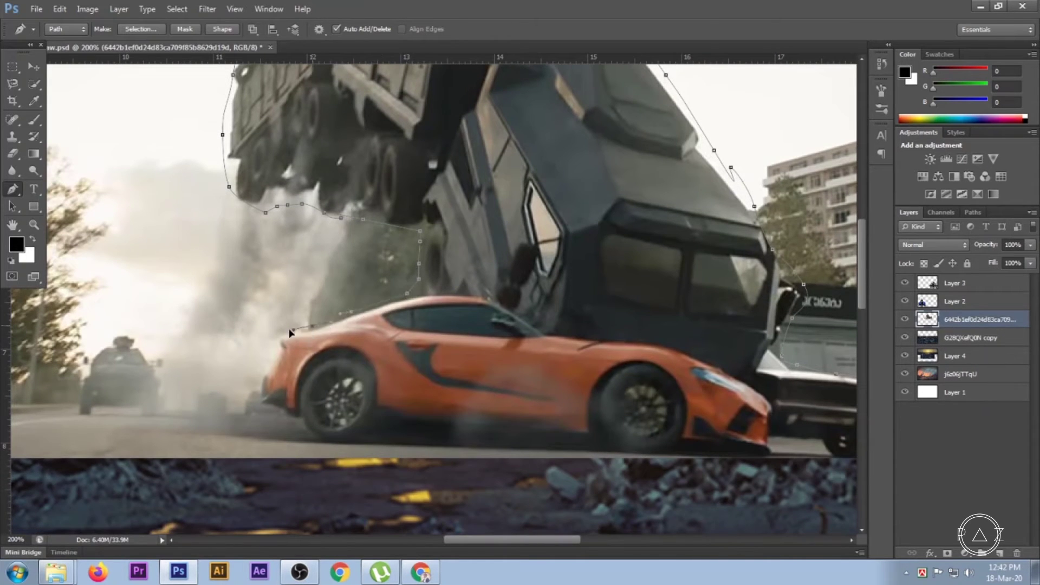
{"action": "left_click_drag", "start_coordinate": [266, 354], "coordinate": [258, 396]}
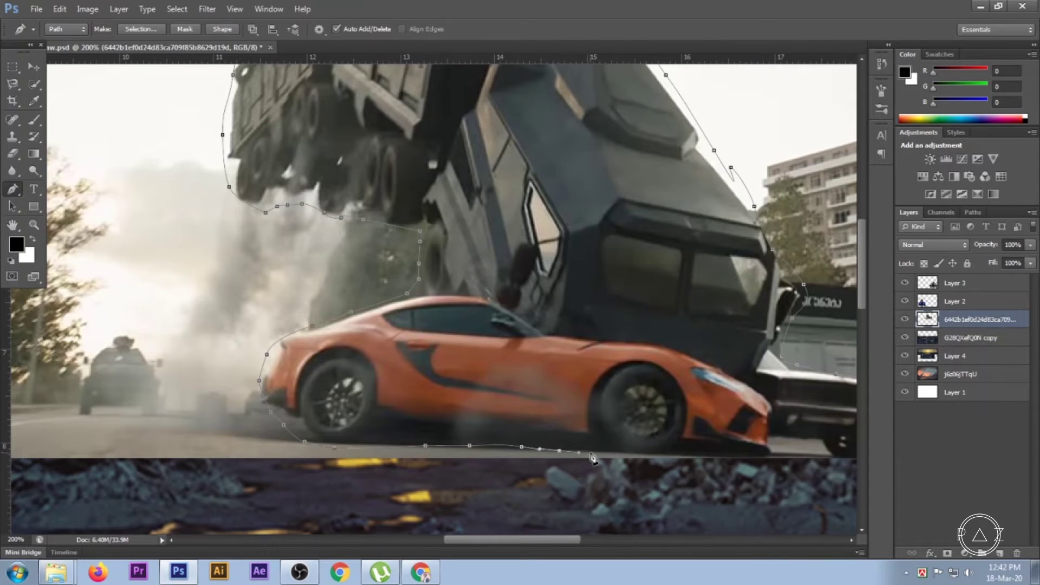
{"action": "left_click_drag", "start_coordinate": [769, 455], "coordinate": [538, 435]}
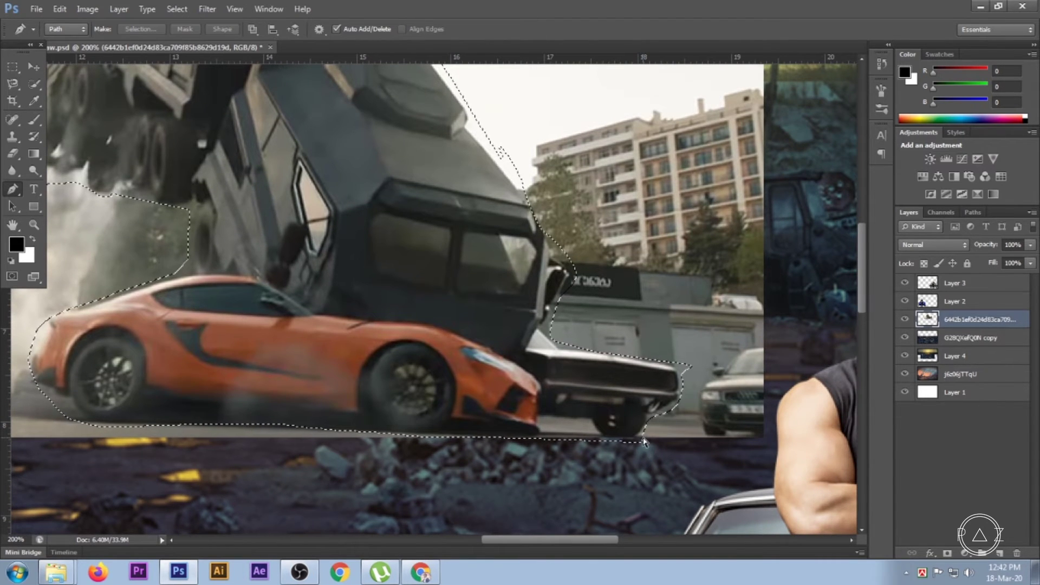
Step: Delete the background around the truck and car, then deselect
{"action": "key", "text": "Delete"}
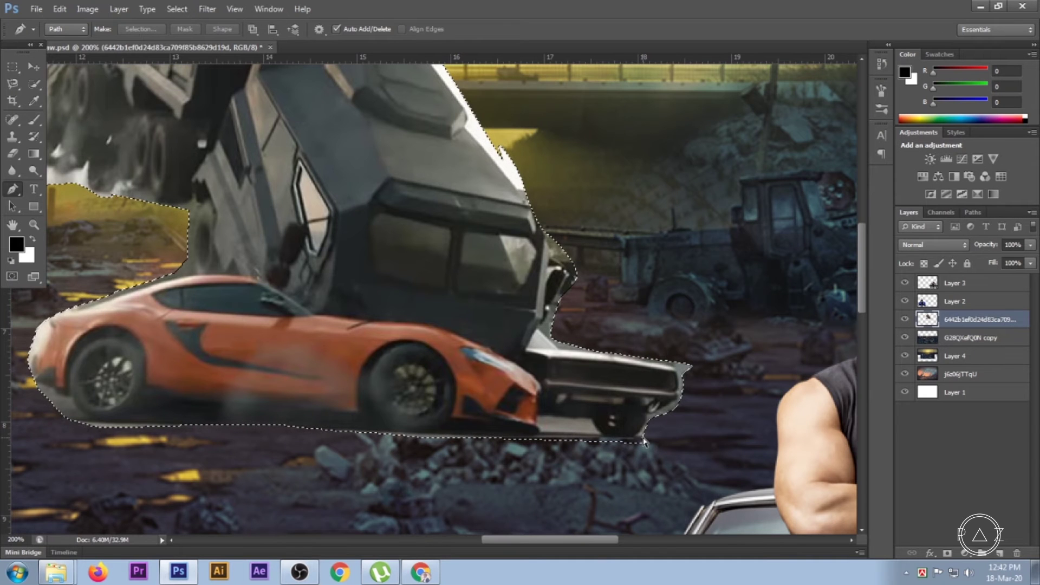
{"action": "key", "text": "ctrl+d"}
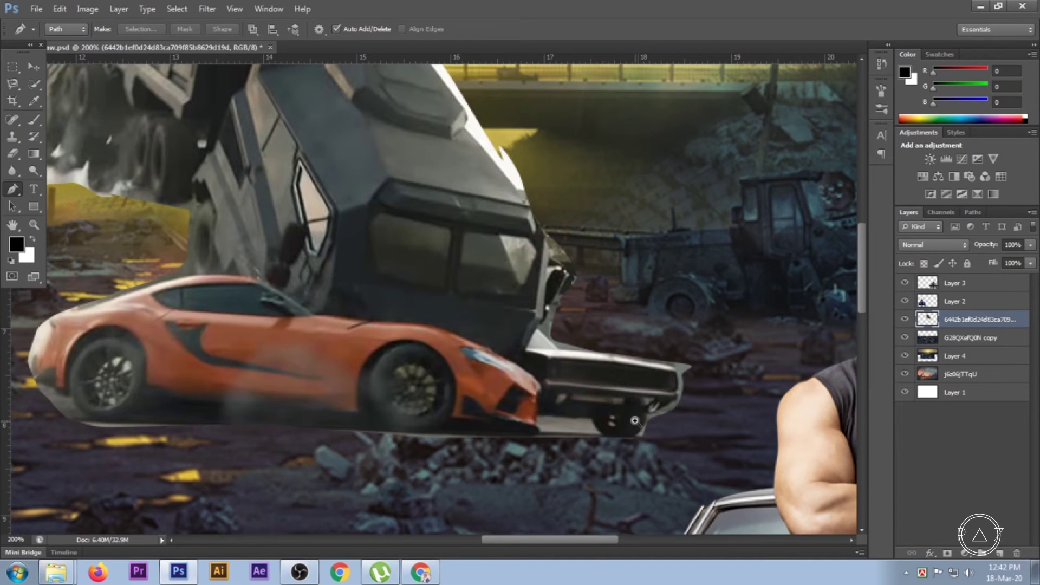
{"action": "scroll", "coordinate": [635, 420], "scroll_direction": "down", "scroll_amount": 2}
{"action": "scroll", "coordinate": [635, 420], "scroll_direction": "down", "scroll_amount": 1}
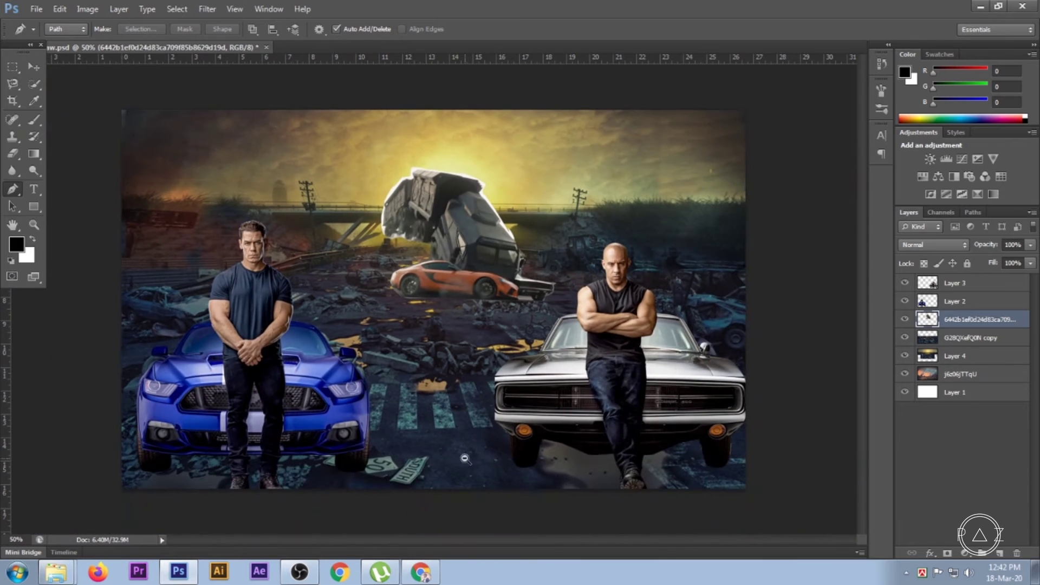
Step: Switch to the Move tool and toggle the crash layer's visibility to compare
{"action": "left_click", "coordinate": [33, 66]}
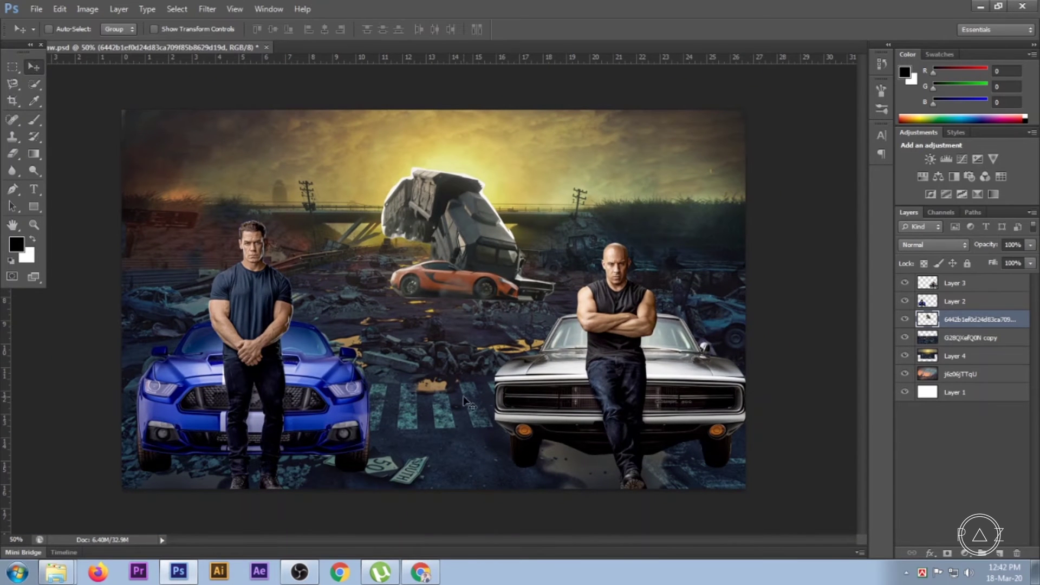
{"action": "scroll", "coordinate": [510, 370], "scroll_direction": "up", "scroll_amount": 1}
{"action": "scroll", "coordinate": [513, 370], "scroll_direction": "up", "scroll_amount": 1}
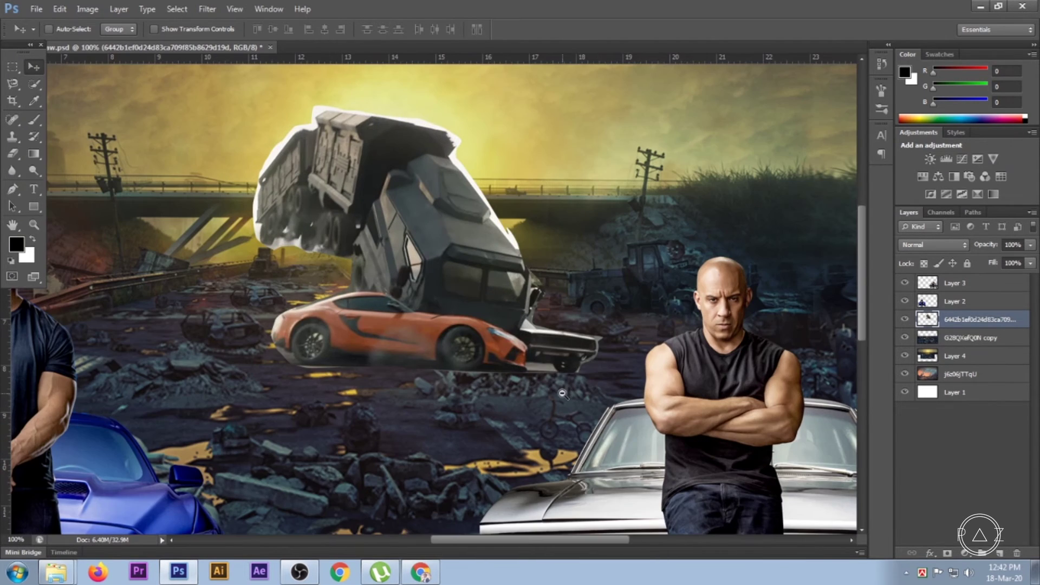
{"action": "scroll", "coordinate": [563, 394], "scroll_direction": "down", "scroll_amount": 2}
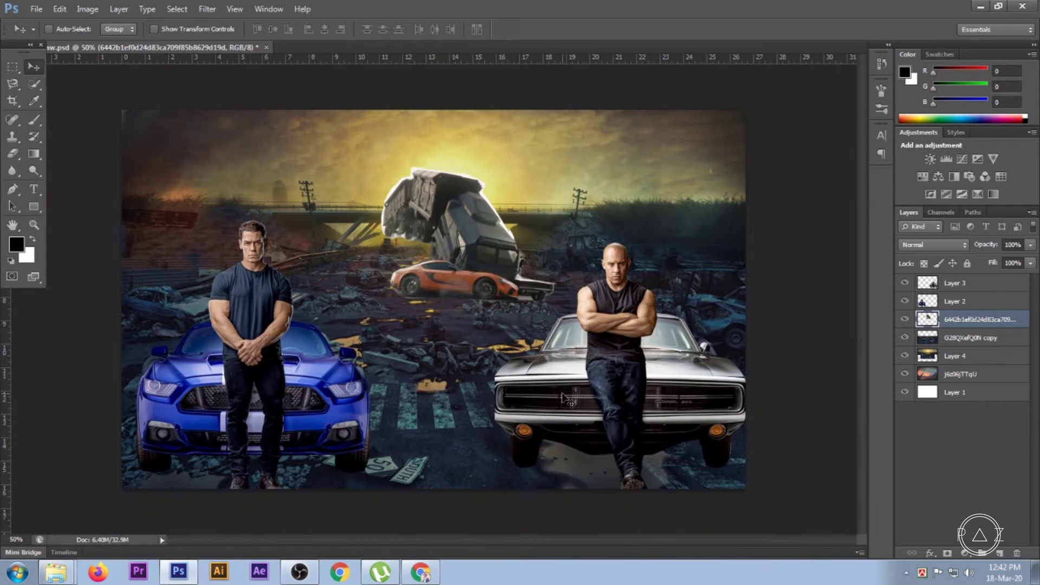
{"action": "left_click", "coordinate": [904, 319]}
Step: Scale the truck-and-car cut-out to about 83%, move it down-left, then enlarge it slightly
{"action": "key", "text": "ctrl+t"}
{"action": "left_click_drag", "start_coordinate": [559, 169], "coordinate": [539, 181]}
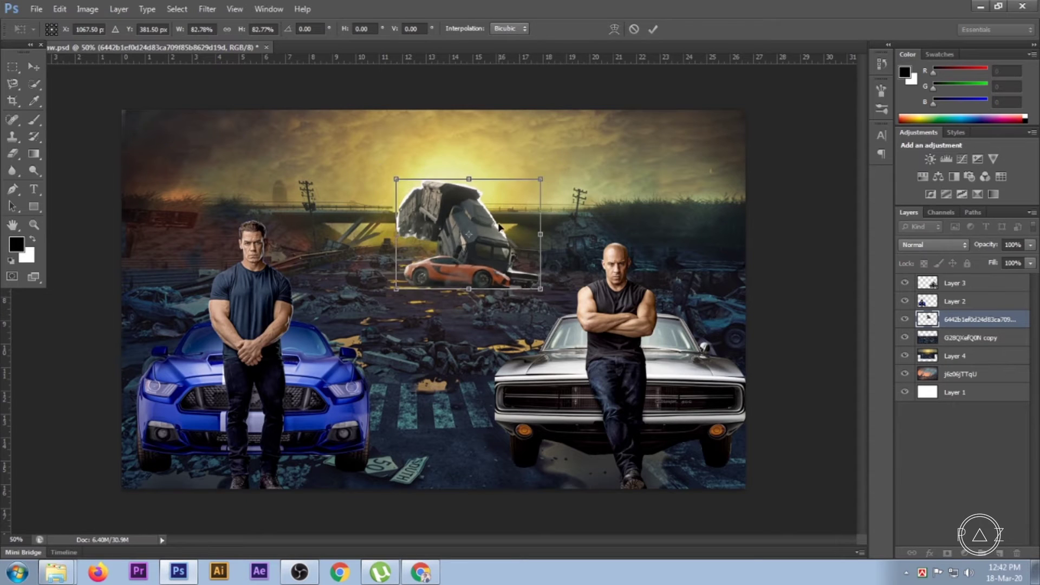
{"action": "left_click_drag", "start_coordinate": [501, 229], "coordinate": [460, 238]}
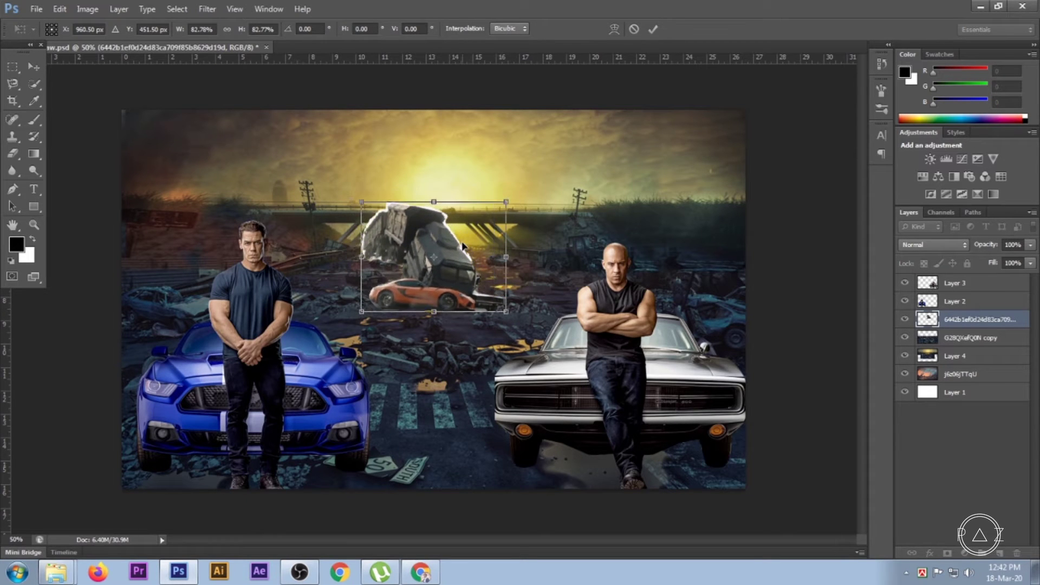
{"action": "left_click", "coordinate": [653, 30]}
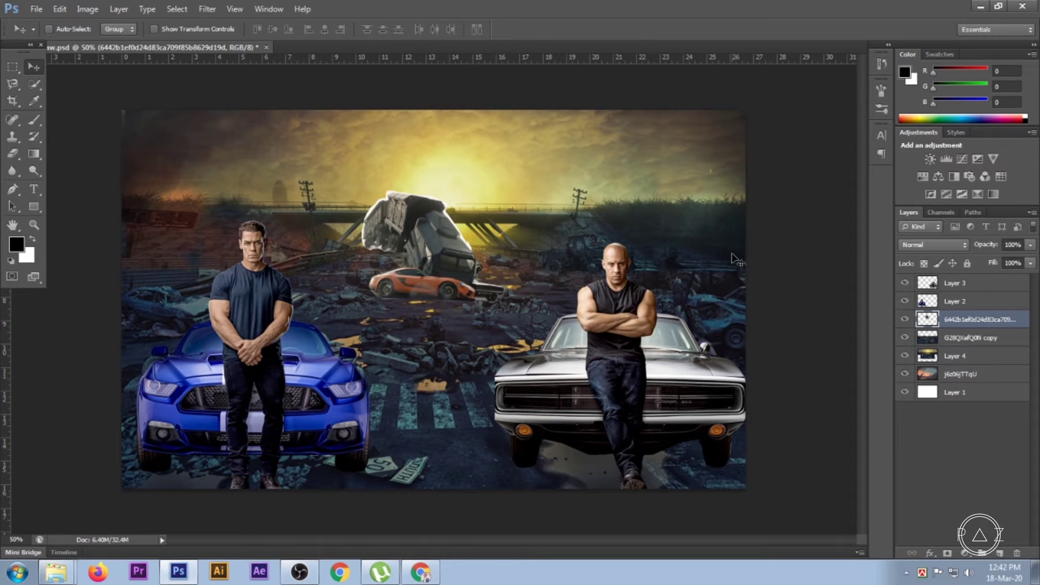
{"action": "key", "text": "ctrl+t"}
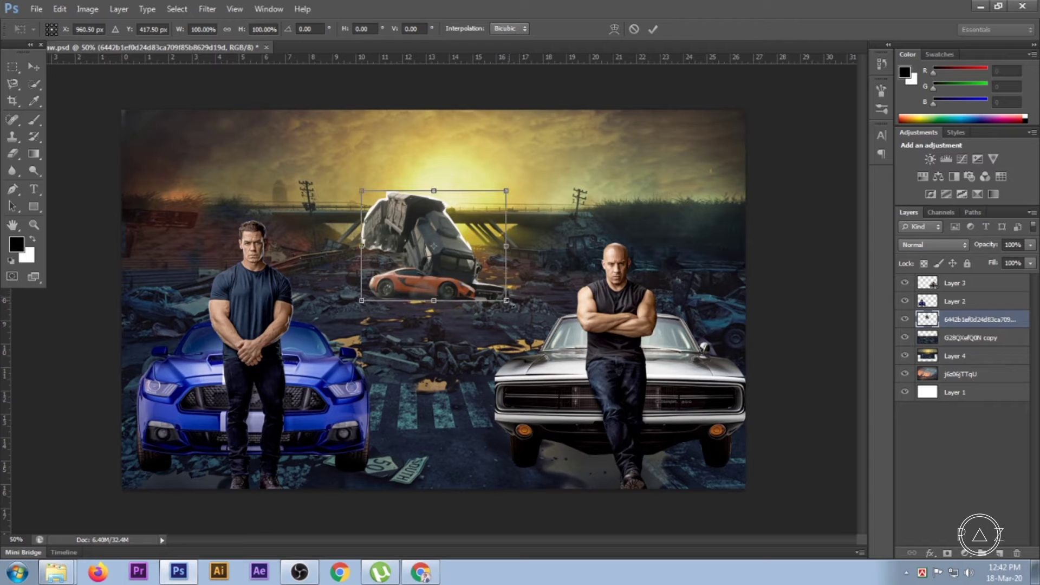
{"action": "left_click_drag", "start_coordinate": [512, 306], "coordinate": [518, 311]}
{"action": "left_click", "coordinate": [654, 29]}
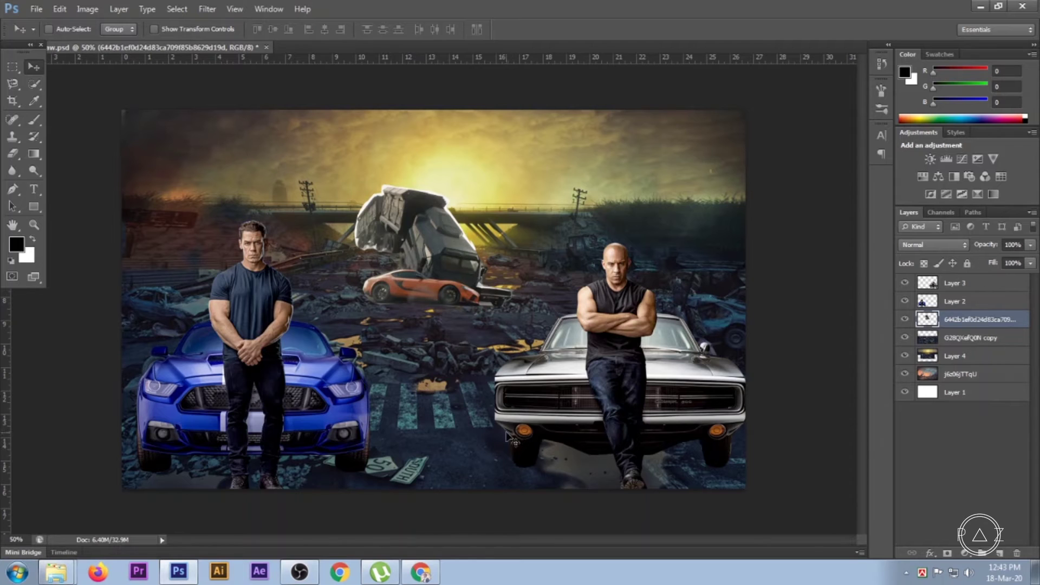
Step: Erase the light fringe along the Charger bumper with a smaller eraser
{"action": "scroll", "coordinate": [520, 425], "scroll_direction": "down", "scroll_amount": 1}
{"action": "scroll", "coordinate": [521, 428], "scroll_direction": "up", "scroll_amount": 1}
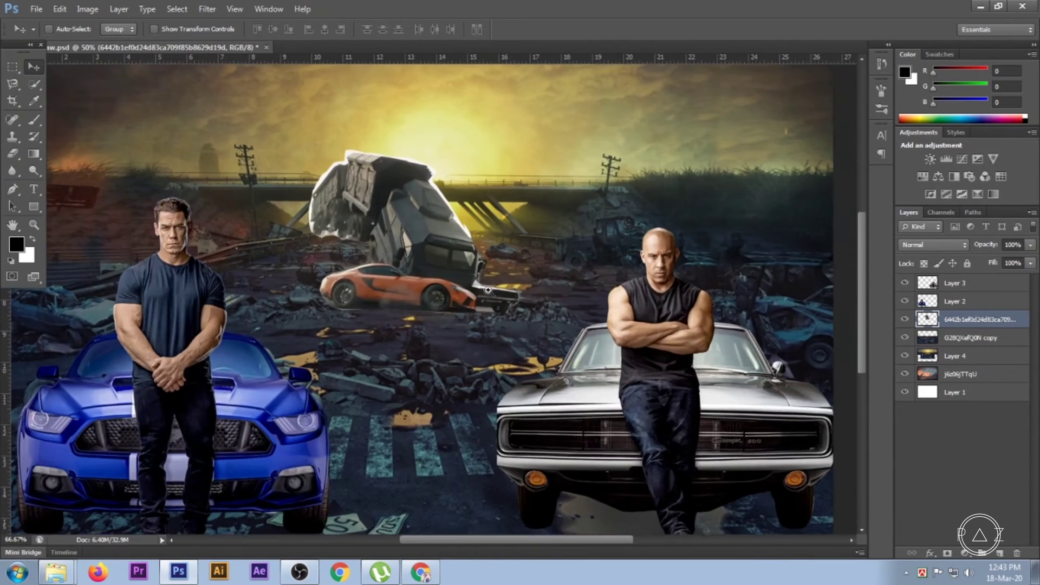
{"action": "scroll", "coordinate": [488, 293], "scroll_direction": "up", "scroll_amount": 4}
{"action": "left_click", "coordinate": [13, 154]}
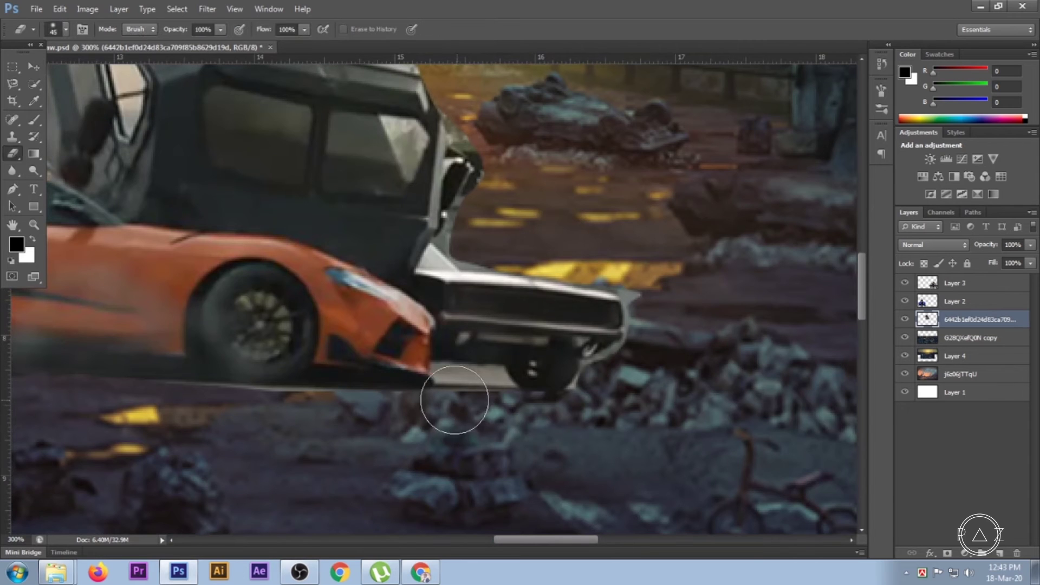
{"action": "key", "text": "bracketleft"}
{"action": "key", "text": "bracketleft"}
{"action": "key", "text": "bracketleft"}
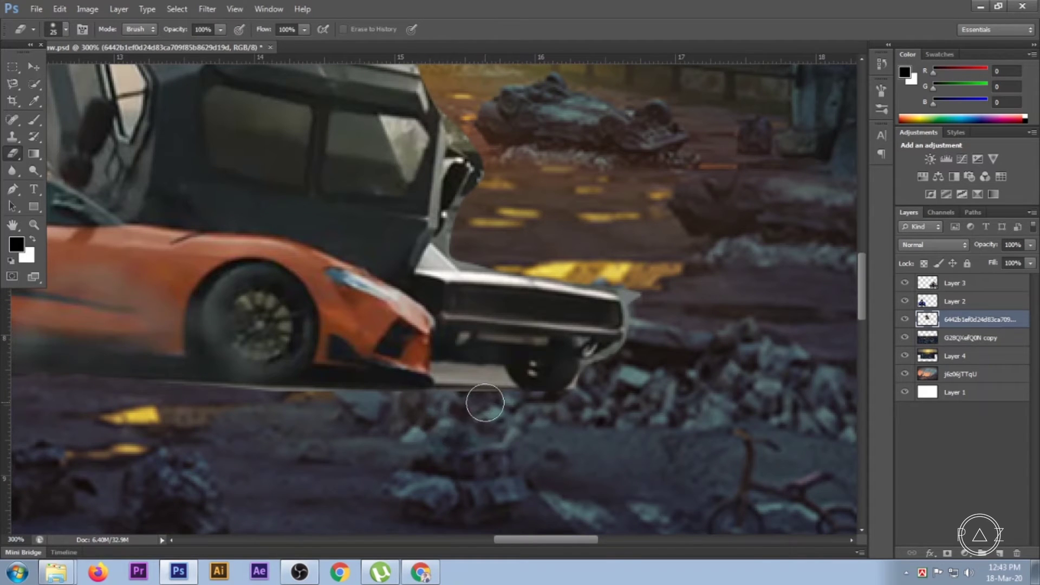
{"action": "left_click_drag", "start_coordinate": [607, 374], "coordinate": [655, 295]}
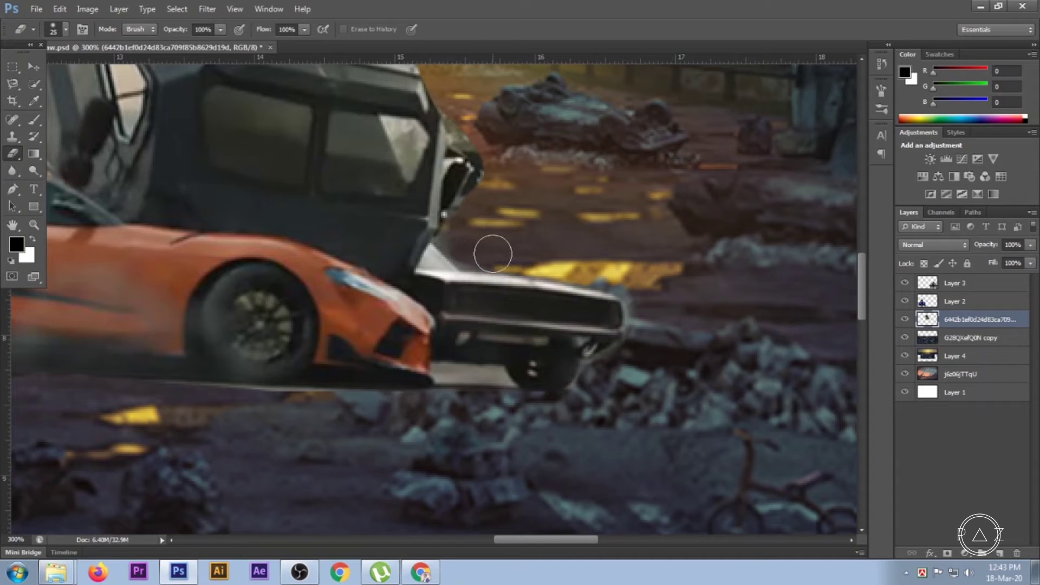
Step: Erase the white halo on the truck's right and upper-right edges where it meets the bridge
{"action": "left_click_drag", "start_coordinate": [538, 286], "coordinate": [583, 449]}
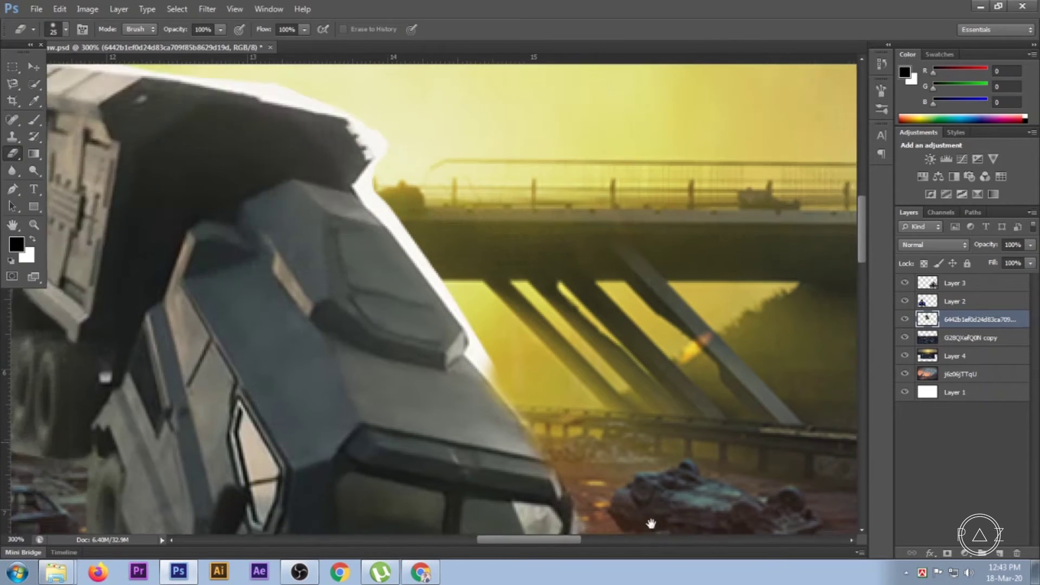
{"action": "left_click_drag", "start_coordinate": [558, 298], "coordinate": [656, 531]}
{"action": "mouse_move", "coordinate": [560, 404]}
{"action": "left_mouse_down"}
{"action": "mouse_move", "coordinate": [497, 341]}
{"action": "mouse_move", "coordinate": [471, 282]}
{"action": "left_mouse_up"}
{"action": "scroll", "coordinate": [547, 355], "scroll_direction": "up", "scroll_amount": 3}
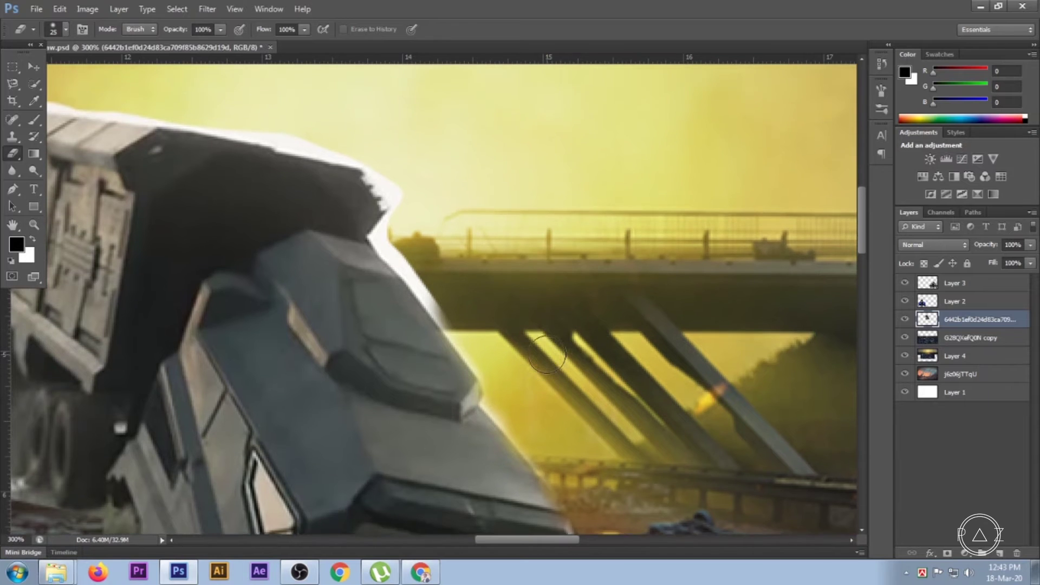
{"action": "key", "text": "bracketleft"}
{"action": "mouse_move", "coordinate": [421, 301]}
{"action": "left_mouse_down"}
{"action": "mouse_move", "coordinate": [406, 295]}
{"action": "mouse_move", "coordinate": [495, 420]}
{"action": "left_mouse_up"}
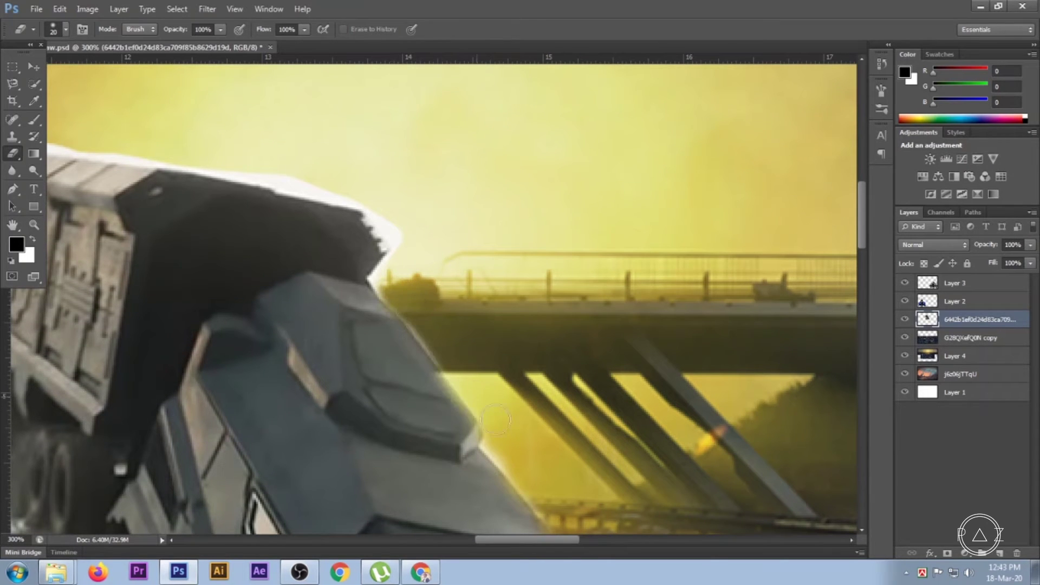
{"action": "mouse_move", "coordinate": [464, 301]}
{"action": "left_mouse_down"}
{"action": "mouse_move", "coordinate": [399, 246]}
{"action": "mouse_move", "coordinate": [353, 181]}
{"action": "mouse_move", "coordinate": [402, 236]}
{"action": "mouse_move", "coordinate": [389, 281]}
{"action": "mouse_move", "coordinate": [742, 460]}
{"action": "left_mouse_up"}
Step: Erase the white halo along the truck's left edge, then inspect the orange car below
{"action": "mouse_move", "coordinate": [741, 388]}
{"action": "left_mouse_down"}
{"action": "mouse_move", "coordinate": [560, 325]}
{"action": "mouse_move", "coordinate": [567, 337]}
{"action": "mouse_move", "coordinate": [434, 316]}
{"action": "mouse_move", "coordinate": [353, 332]}
{"action": "mouse_move", "coordinate": [344, 374]}
{"action": "mouse_move", "coordinate": [294, 379]}
{"action": "mouse_move", "coordinate": [249, 432]}
{"action": "mouse_move", "coordinate": [318, 367]}
{"action": "mouse_move", "coordinate": [345, 373]}
{"action": "left_mouse_up"}
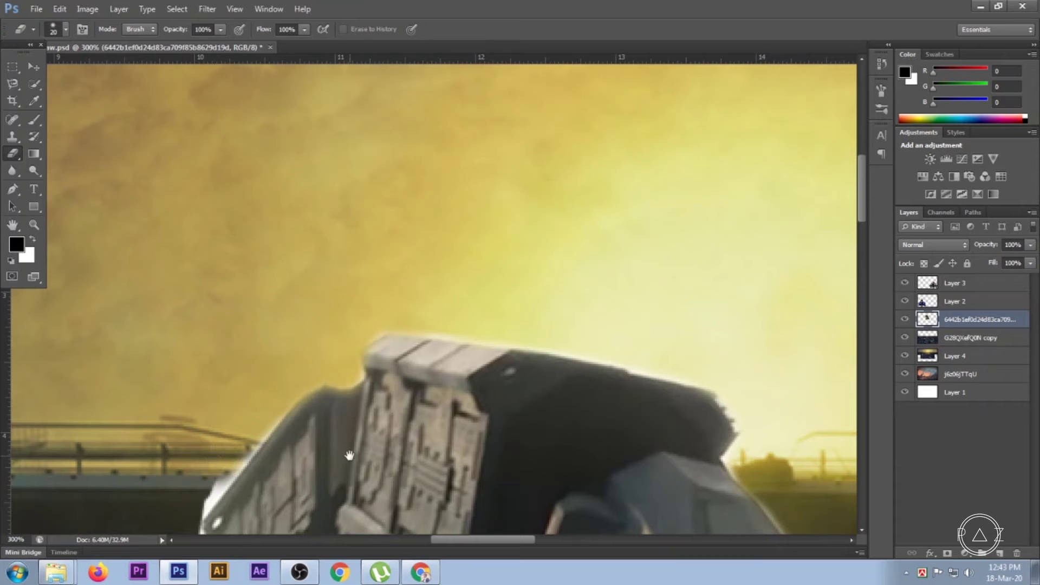
{"action": "left_click_drag", "start_coordinate": [349, 455], "coordinate": [471, 233]}
{"action": "mouse_move", "coordinate": [333, 312]}
{"action": "left_mouse_down"}
{"action": "mouse_move", "coordinate": [313, 410]}
{"action": "mouse_move", "coordinate": [325, 488]}
{"action": "mouse_move", "coordinate": [378, 503]}
{"action": "mouse_move", "coordinate": [407, 492]}
{"action": "mouse_move", "coordinate": [390, 490]}
{"action": "mouse_move", "coordinate": [497, 515]}
{"action": "mouse_move", "coordinate": [520, 509]}
{"action": "mouse_move", "coordinate": [455, 367]}
{"action": "left_mouse_up"}
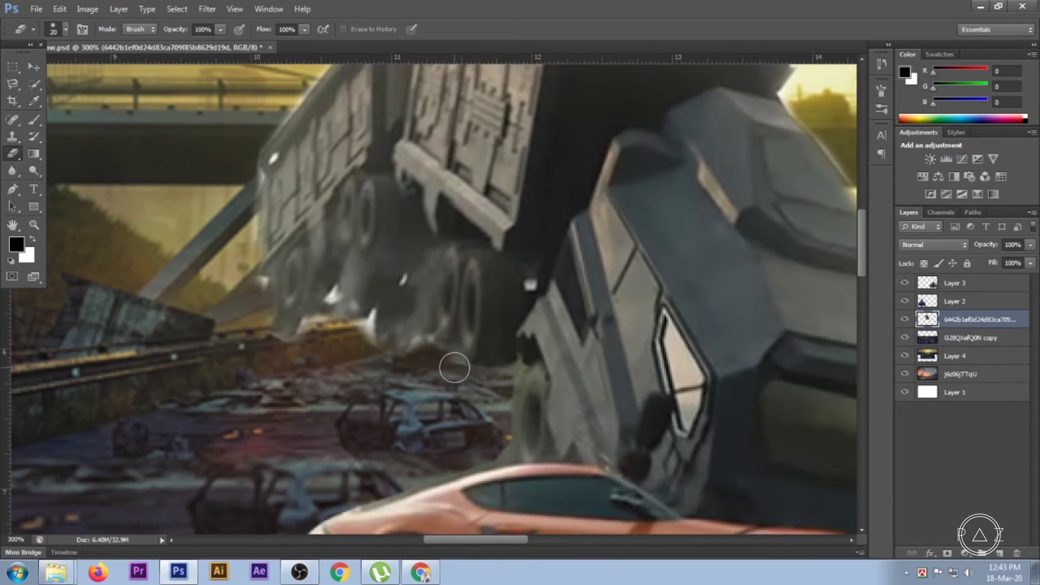
{"action": "left_click_drag", "start_coordinate": [485, 429], "coordinate": [479, 271]}
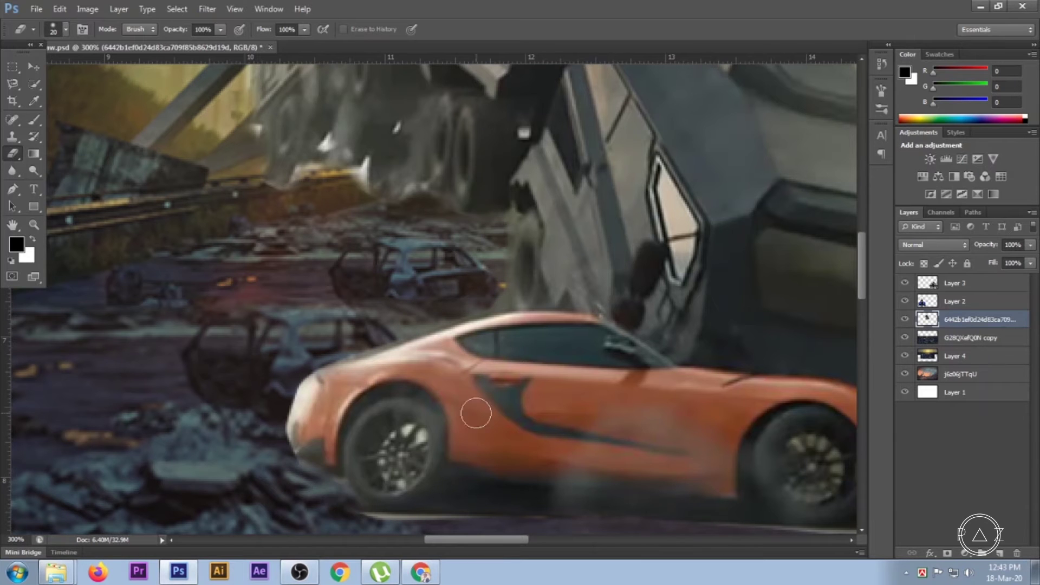
{"action": "scroll", "coordinate": [539, 401], "scroll_direction": "down", "scroll_amount": 5}
{"action": "scroll", "coordinate": [476, 459], "scroll_direction": "up", "scroll_amount": 4}
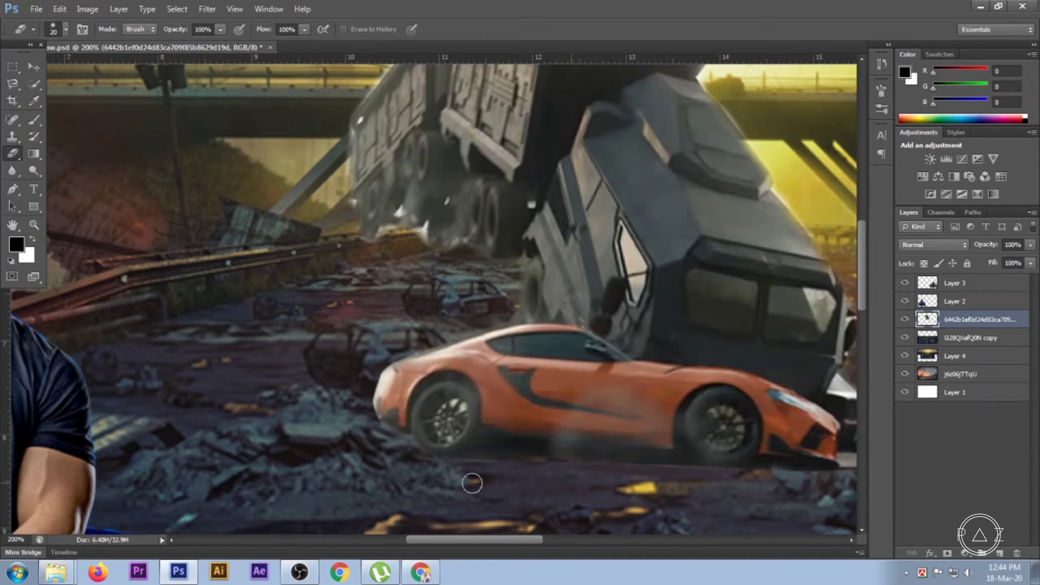
{"action": "scroll", "coordinate": [511, 479], "scroll_direction": "down", "scroll_amount": 1}
{"action": "scroll", "coordinate": [578, 472], "scroll_direction": "down", "scroll_amount": 3}
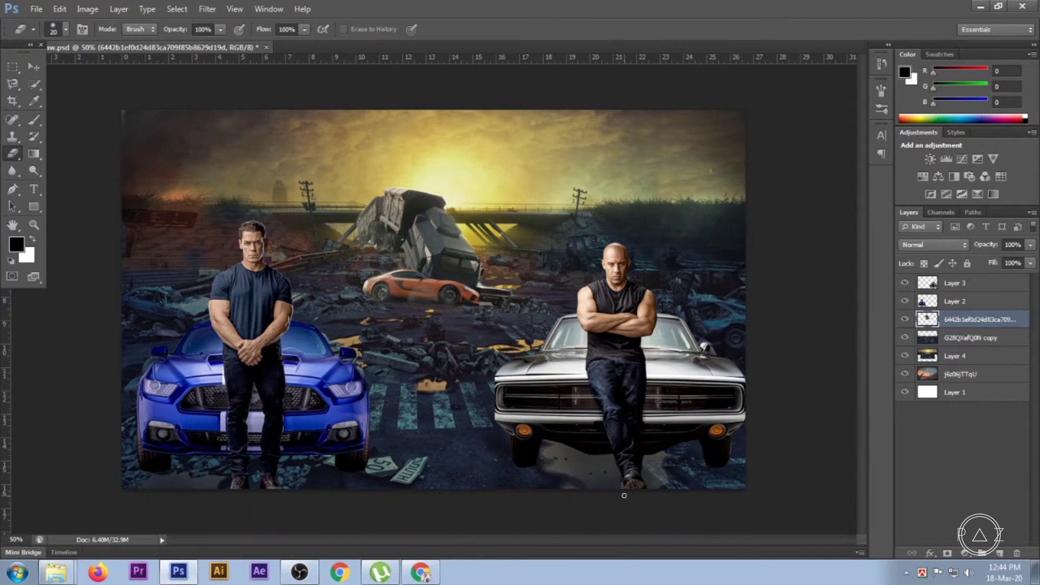
Step: Toggle the truck layer to compare, and zoom in on the horizon
{"action": "left_click", "coordinate": [33, 65]}
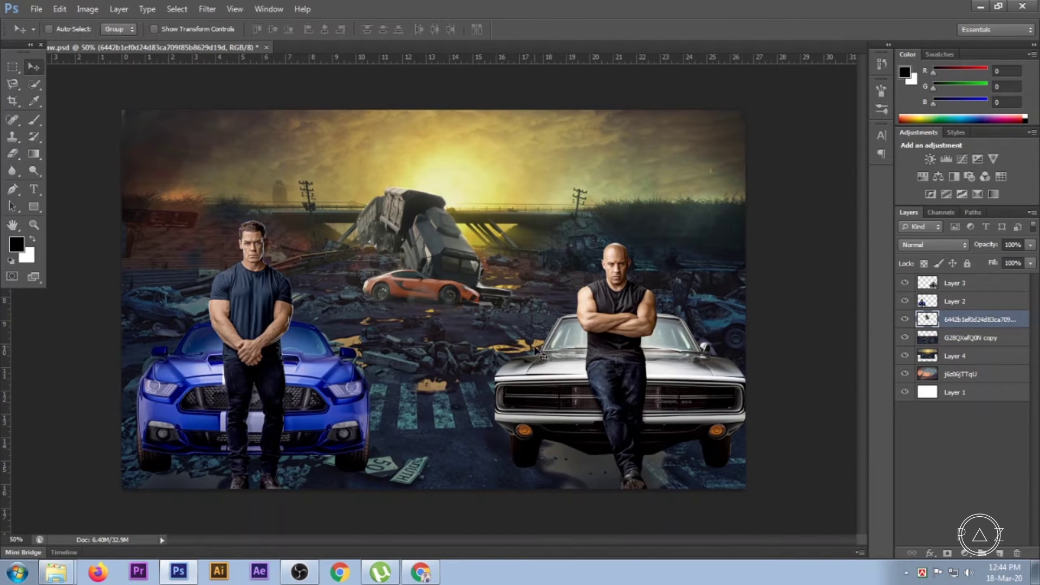
{"action": "left_click", "coordinate": [905, 320]}
{"action": "left_click", "coordinate": [905, 319]}
{"action": "left_click", "coordinate": [650, 194], "text": "ctrl"}
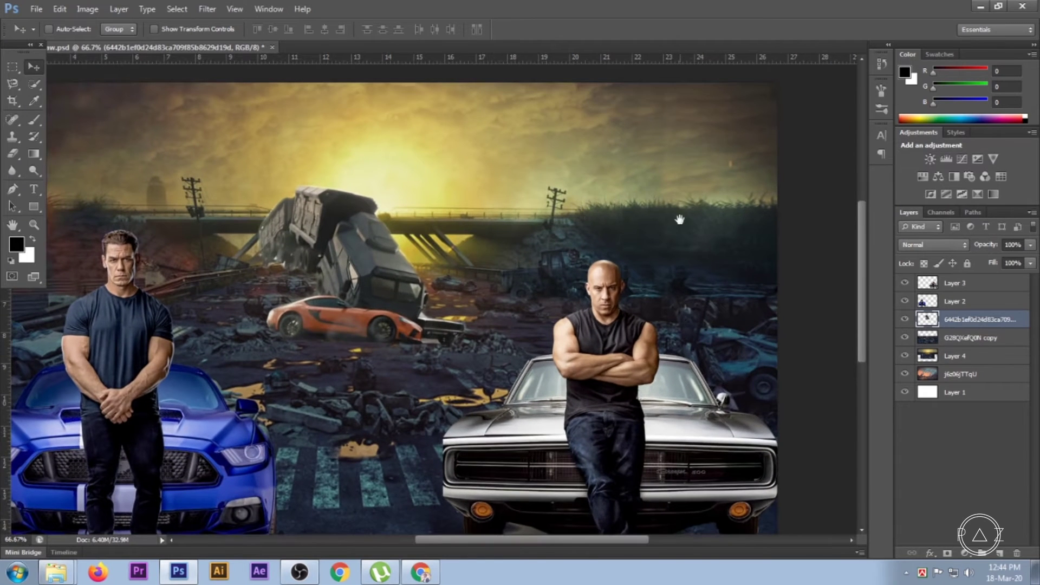
{"action": "left_click_drag", "start_coordinate": [680, 219], "coordinate": [666, 338]}
Step: On Layer 4, clone a hazy sky patch onto the right horizon as a bush
{"action": "left_click", "coordinate": [946, 354]}
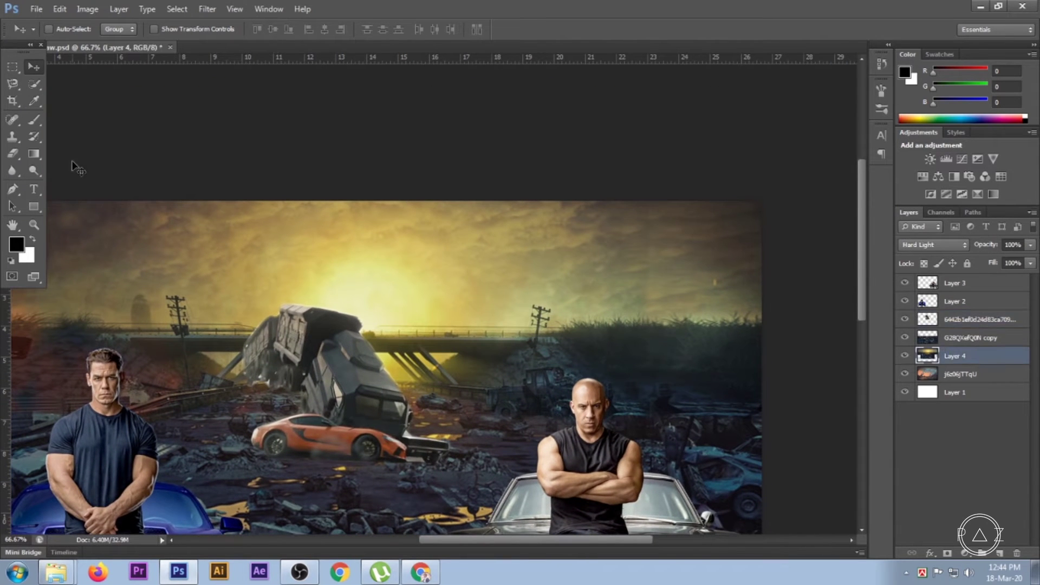
{"action": "left_click", "coordinate": [12, 137]}
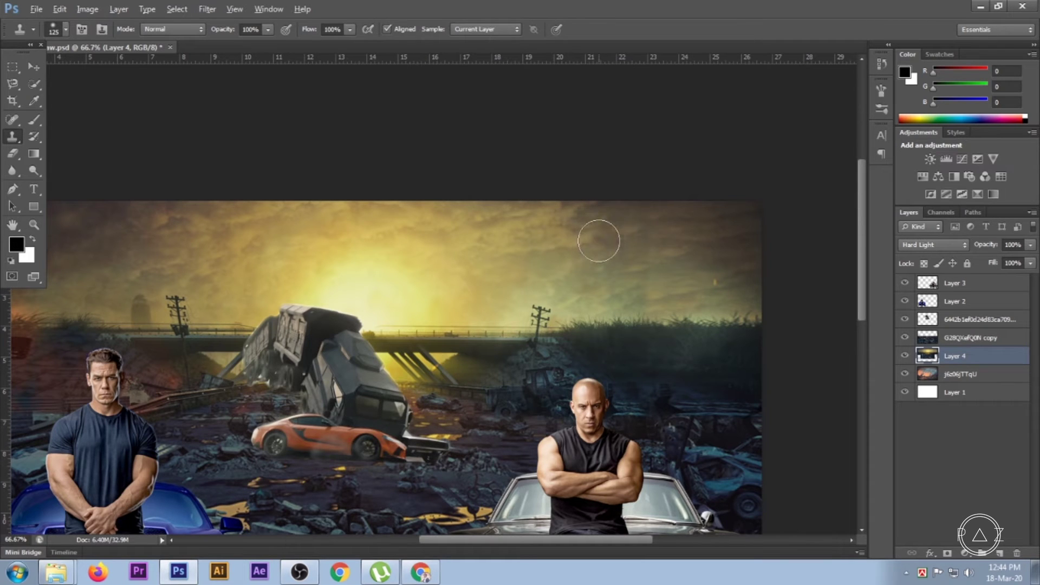
{"action": "left_click", "coordinate": [623, 231], "text": "alt"}
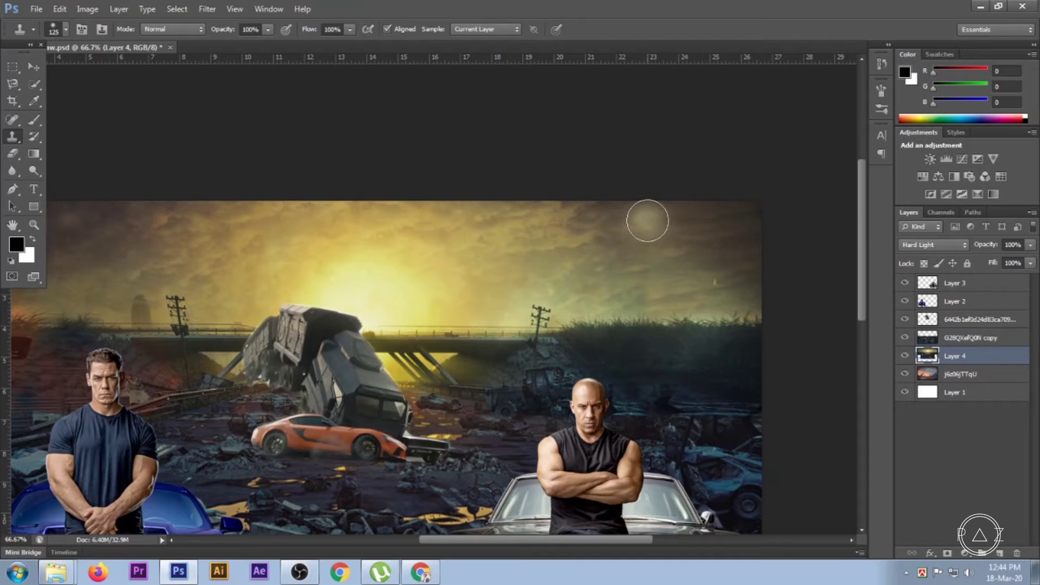
{"action": "left_click", "coordinate": [656, 288]}
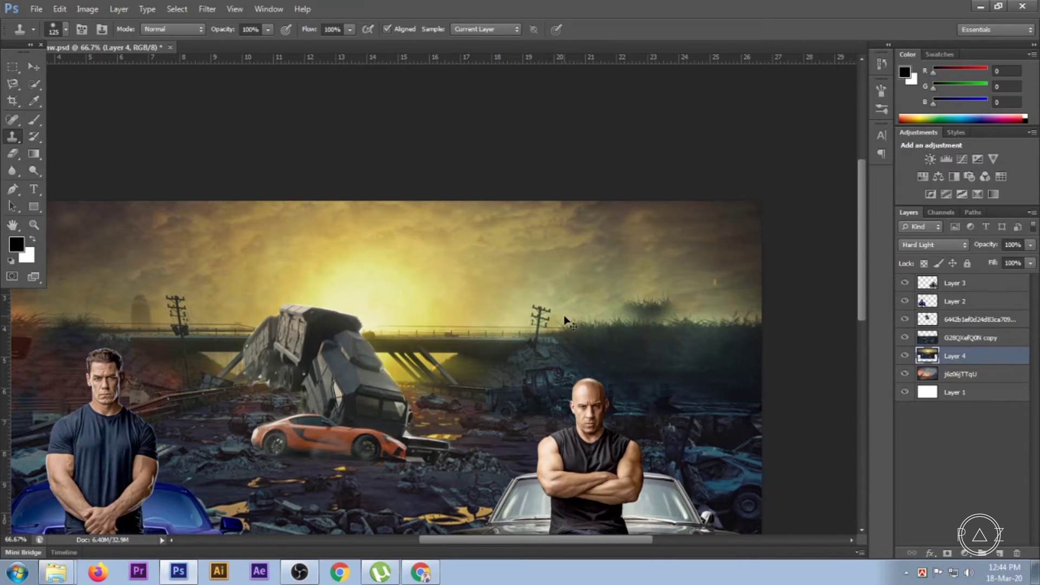
{"action": "key", "text": "ctrl+minus"}
{"action": "key", "text": "ctrl+minus"}
{"action": "key", "text": "ctrl+plus"}
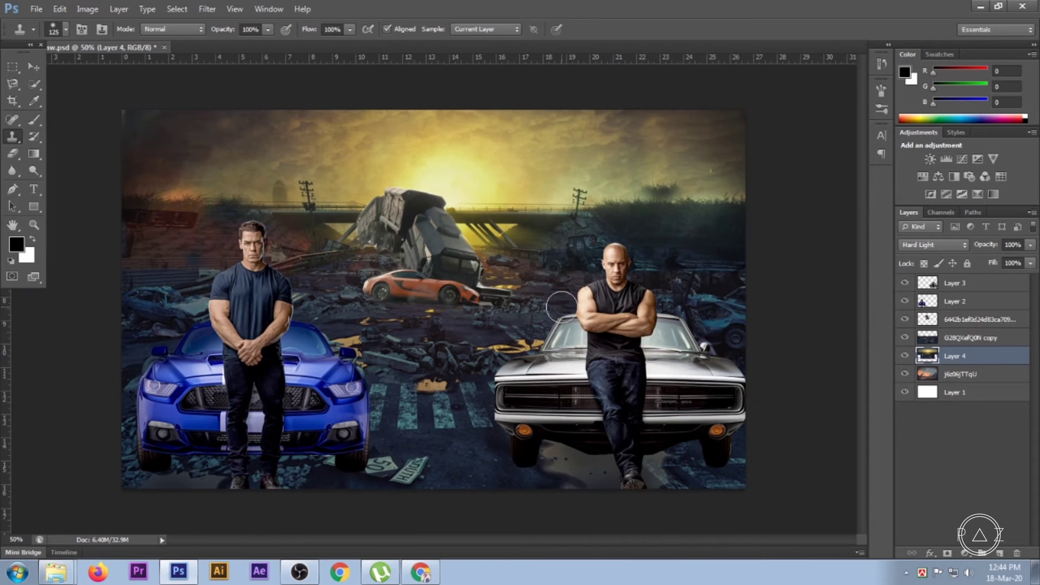
Step: Enlarge the Clone Stamp brush to 200, then return to the Move tool
{"action": "left_click", "coordinate": [38, 64]}
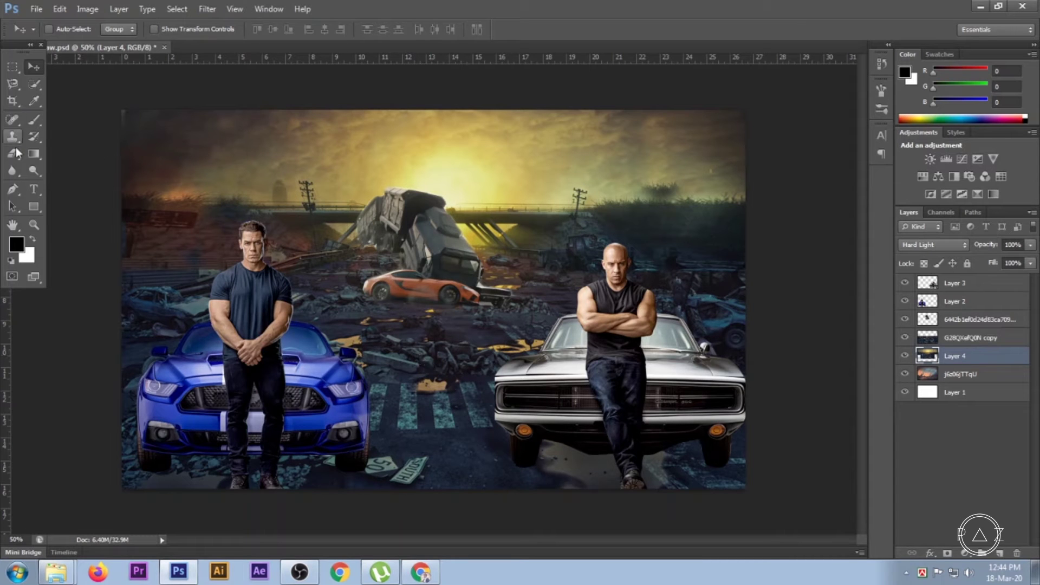
{"action": "left_click", "coordinate": [12, 136]}
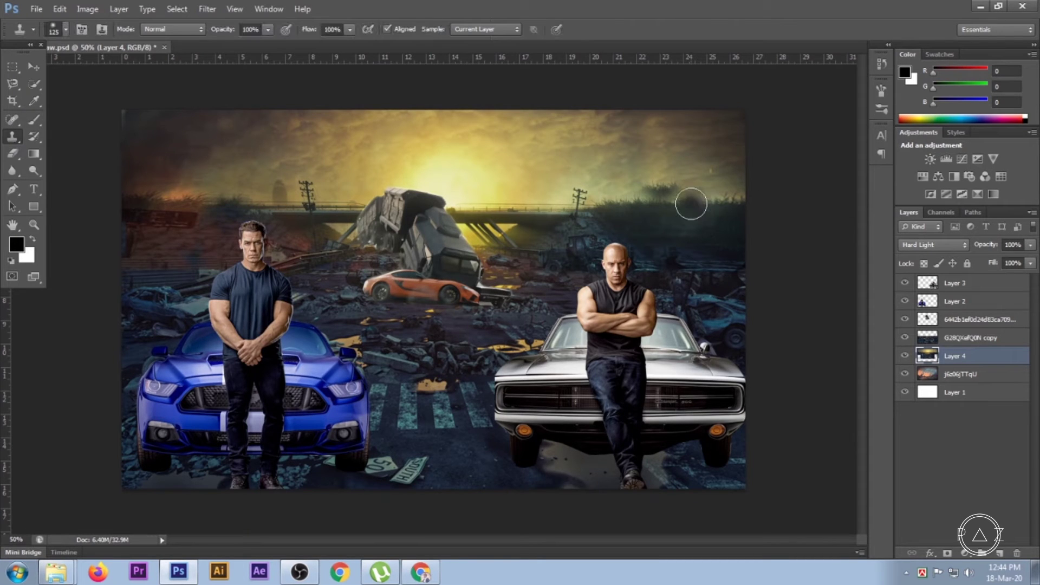
{"action": "key", "text": "bracketright"}
{"action": "key", "text": "bracketright"}
{"action": "key", "text": "bracketright"}
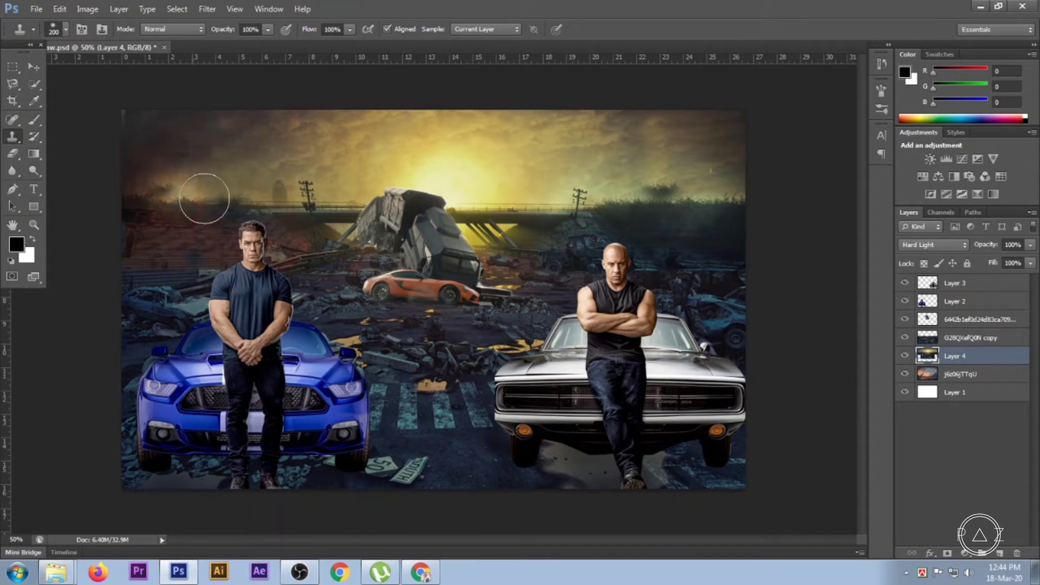
{"action": "left_click", "coordinate": [31, 70]}
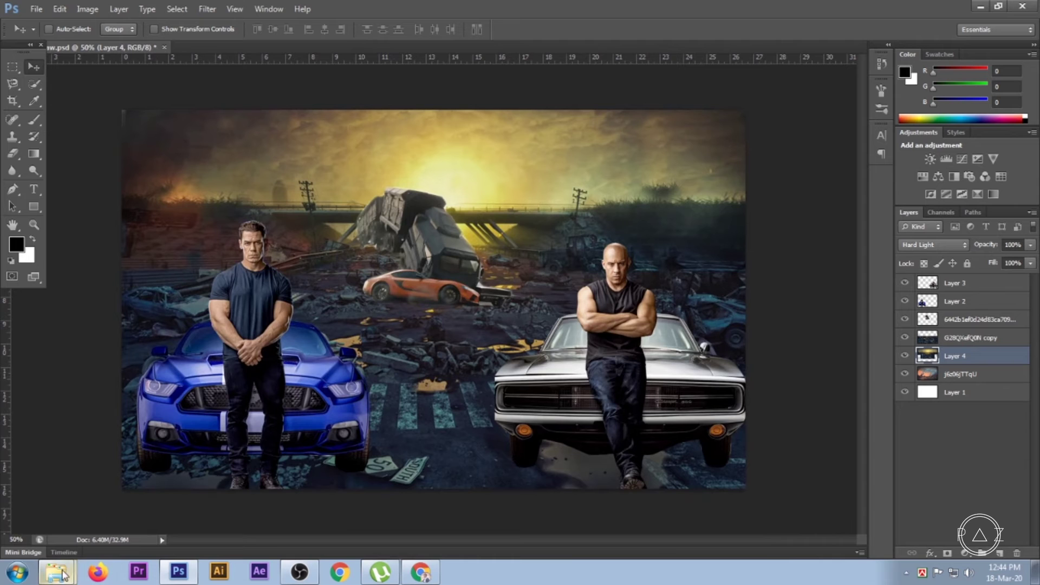
{"action": "left_click", "coordinate": [56, 572]}
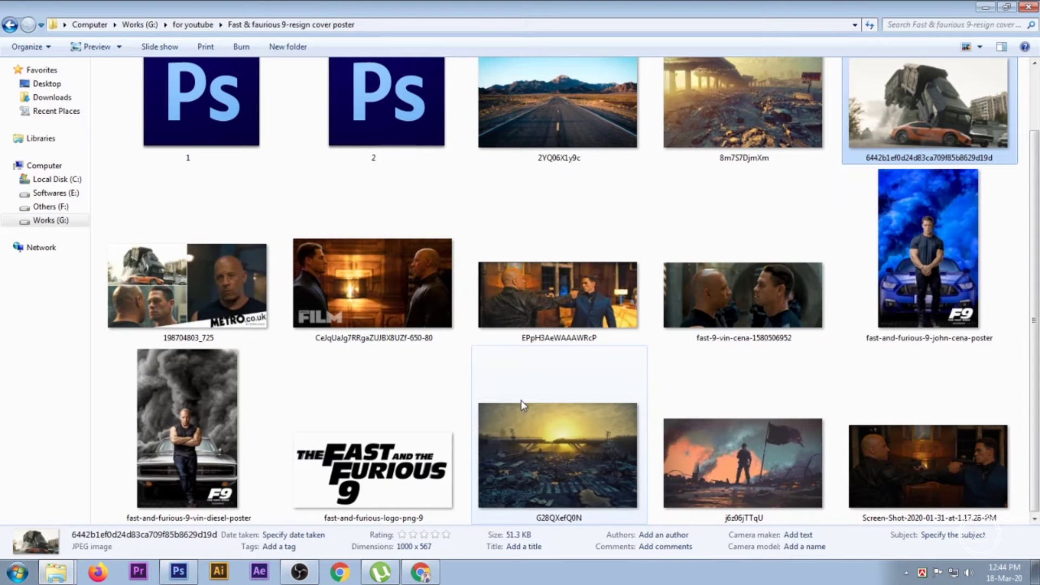
{"action": "left_click", "coordinate": [178, 572]}
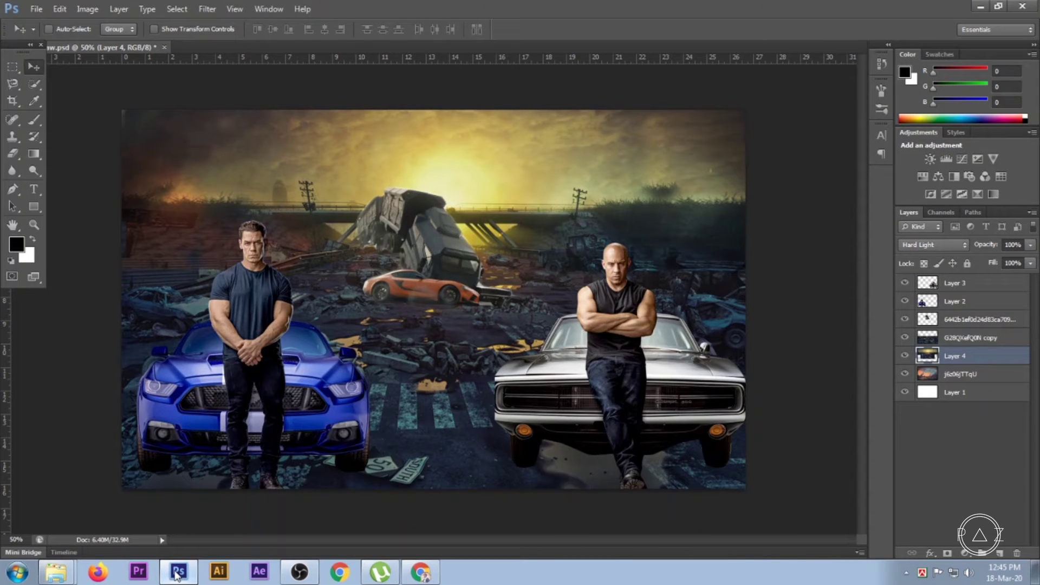
{"action": "double_click", "coordinate": [177, 572]}
{"action": "left_click", "coordinate": [952, 288]}
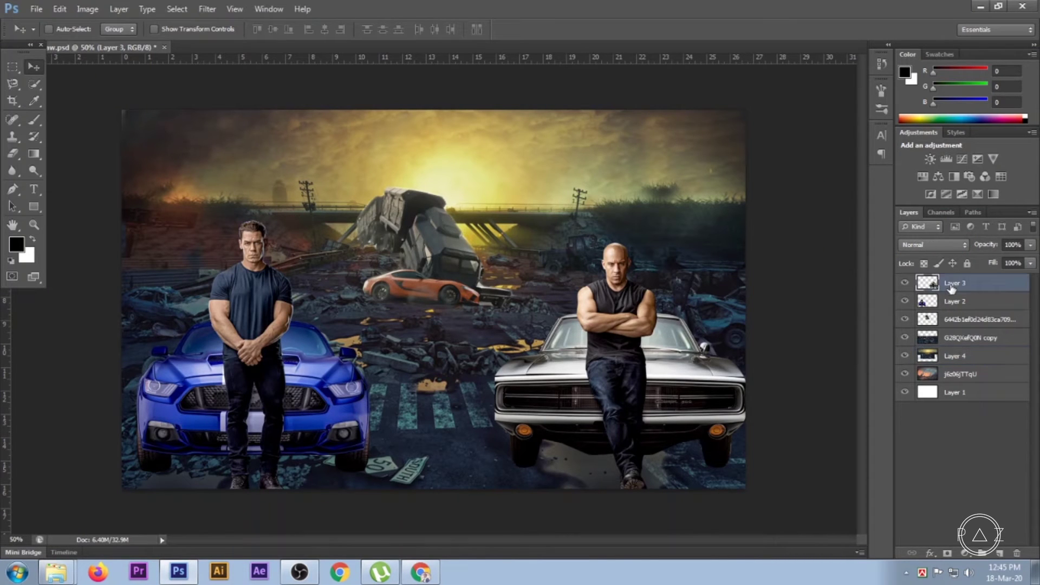
{"action": "left_click", "coordinate": [963, 323]}
{"action": "left_click", "coordinate": [906, 320]}
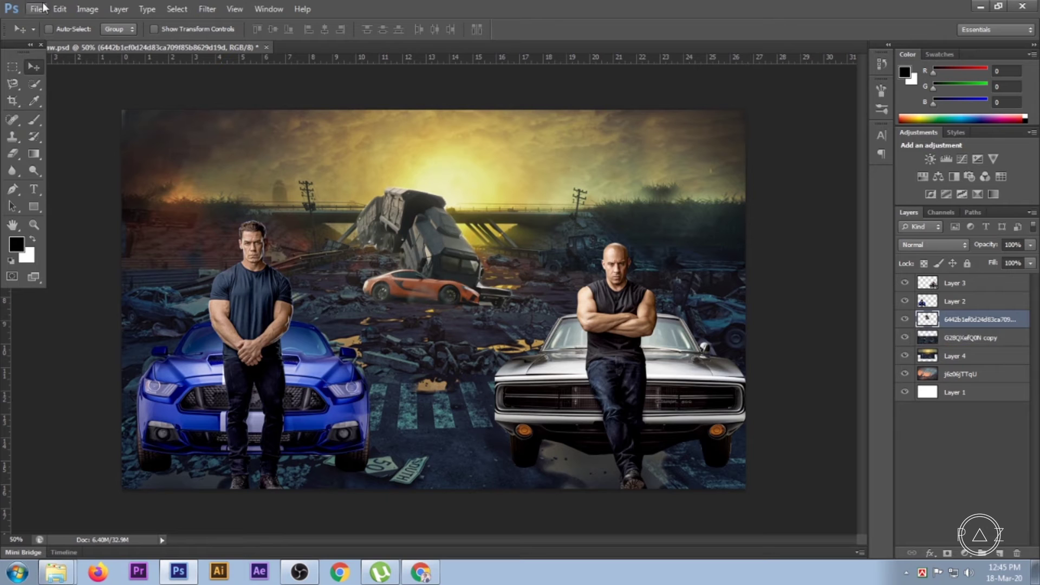
{"action": "left_click", "coordinate": [87, 9]}
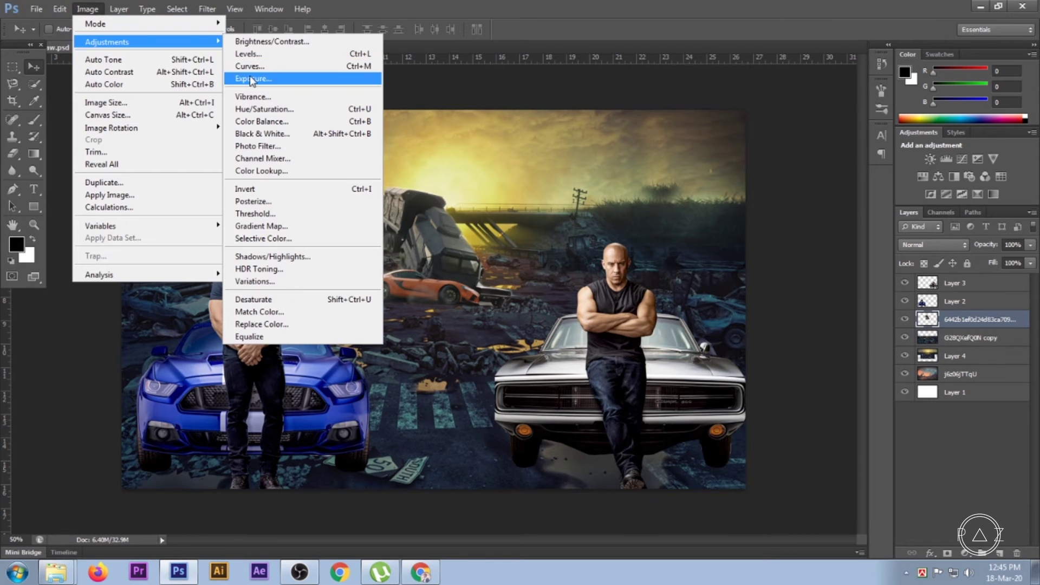
{"action": "mouse_move", "coordinate": [106, 41]}
{"action": "left_click", "coordinate": [293, 100]}
{"action": "left_click", "coordinate": [610, 187]}
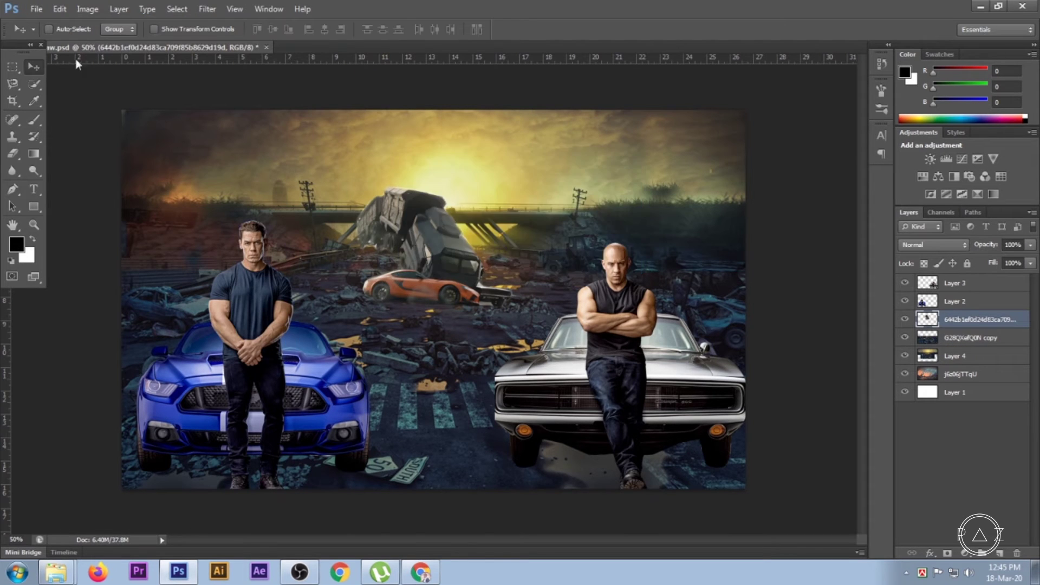
{"action": "left_click", "coordinate": [80, 10]}
{"action": "mouse_move", "coordinate": [107, 42]}
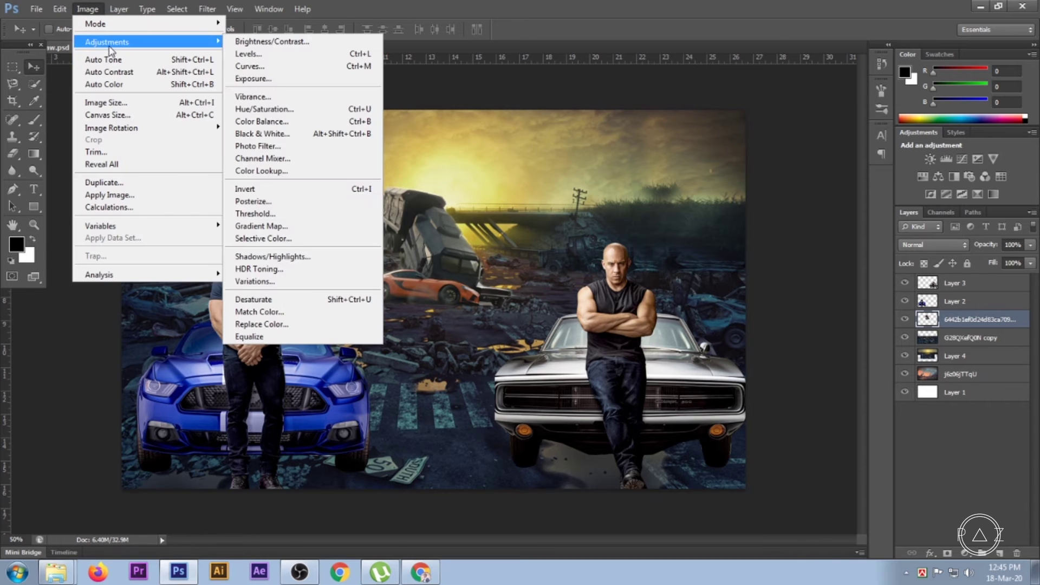
{"action": "left_click", "coordinate": [250, 66]}
{"action": "mouse_move", "coordinate": [871, 268]}
{"action": "left_mouse_down"}
{"action": "mouse_move", "coordinate": [873, 300]}
{"action": "mouse_move", "coordinate": [900, 260]}
{"action": "mouse_move", "coordinate": [894, 243]}
{"action": "left_mouse_up"}
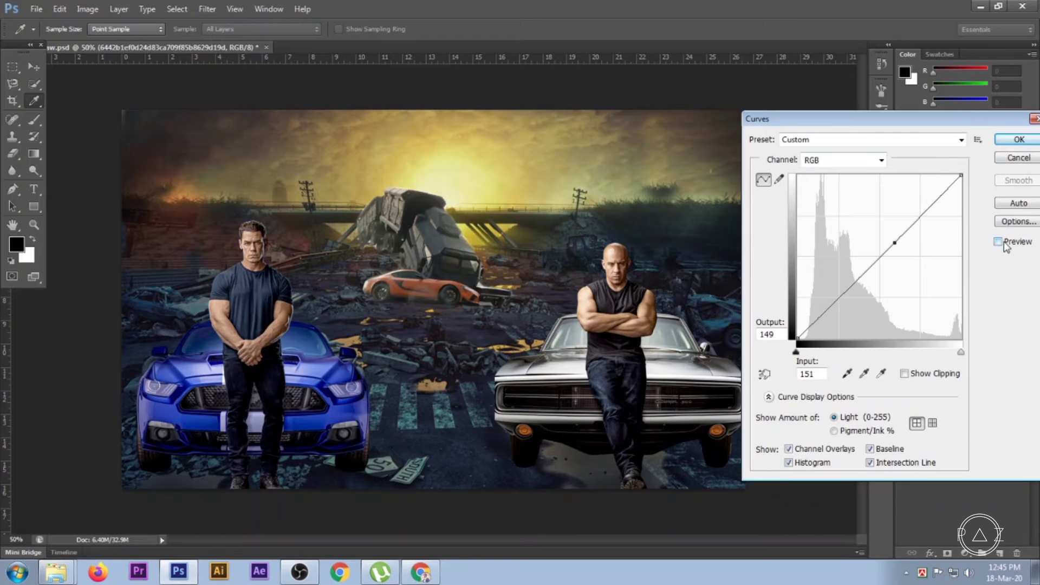
{"action": "left_click_drag", "start_coordinate": [898, 247], "coordinate": [900, 267]}
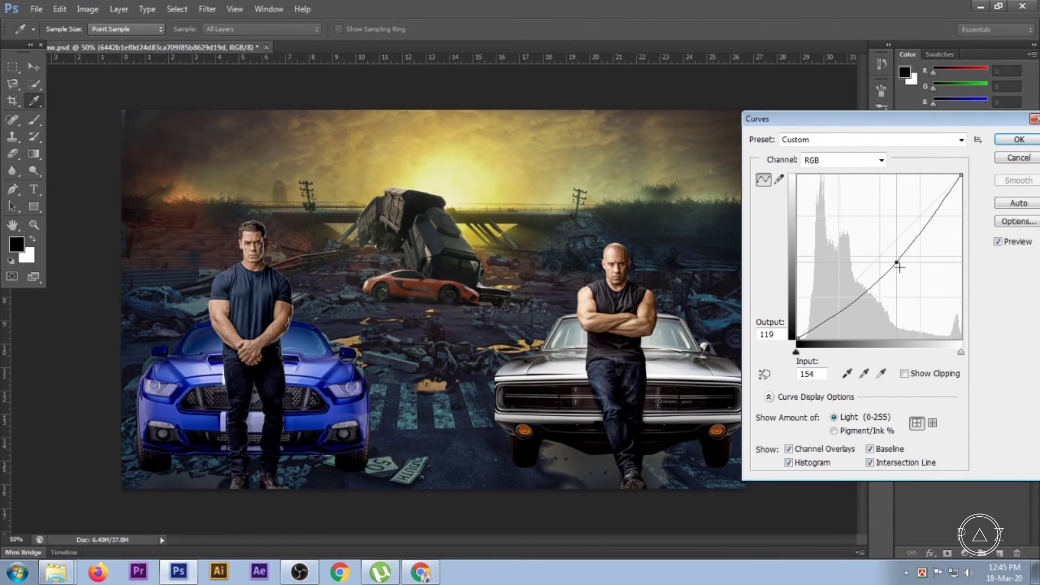
{"action": "mouse_move", "coordinate": [900, 267]}
{"action": "left_mouse_down"}
{"action": "mouse_move", "coordinate": [893, 211]}
{"action": "mouse_move", "coordinate": [885, 290]}
{"action": "mouse_move", "coordinate": [910, 265]}
{"action": "left_mouse_up"}
{"action": "left_click", "coordinate": [820, 165]}
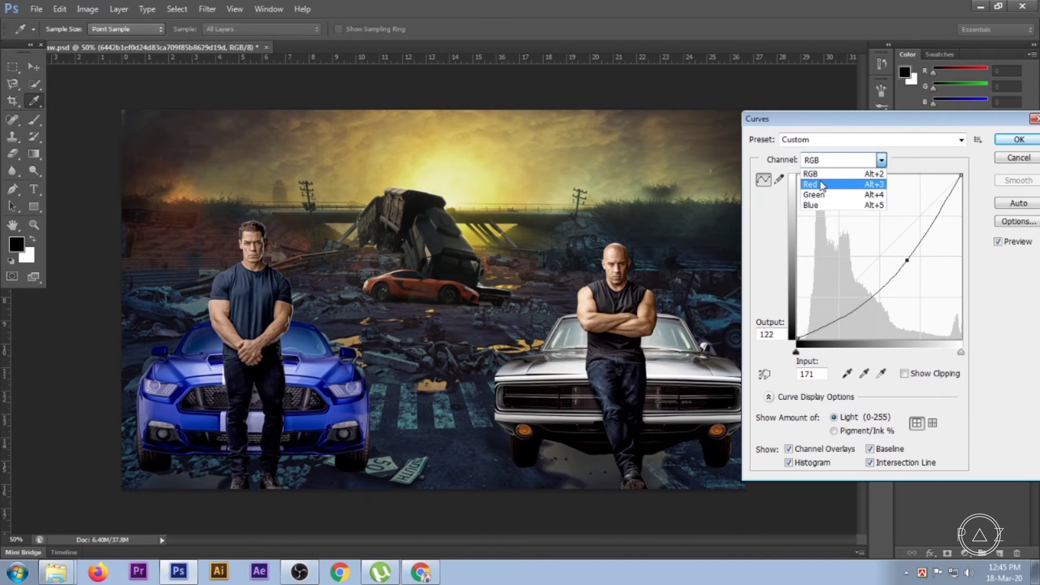
{"action": "left_click_drag", "start_coordinate": [889, 248], "coordinate": [889, 277]}
{"action": "mouse_move", "coordinate": [889, 277]}
{"action": "left_mouse_down"}
{"action": "mouse_move", "coordinate": [895, 229]}
{"action": "mouse_move", "coordinate": [904, 233]}
{"action": "left_mouse_up"}
{"action": "left_click", "coordinate": [856, 160]}
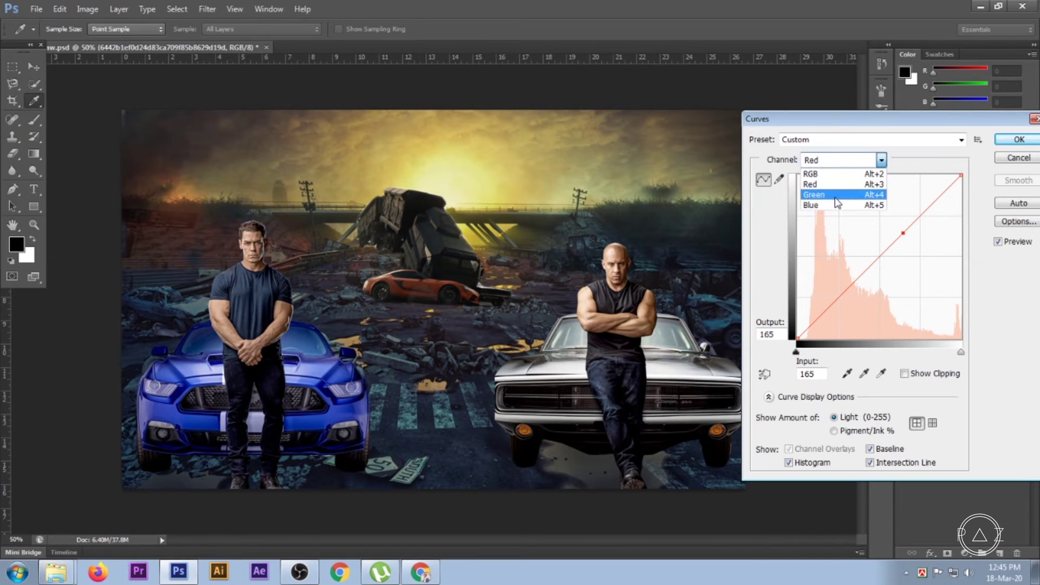
{"action": "left_click", "coordinate": [836, 196]}
{"action": "mouse_move", "coordinate": [878, 262]}
{"action": "left_mouse_down"}
{"action": "mouse_move", "coordinate": [901, 282]}
{"action": "mouse_move", "coordinate": [882, 232]}
{"action": "mouse_move", "coordinate": [864, 264]}
{"action": "left_mouse_up"}
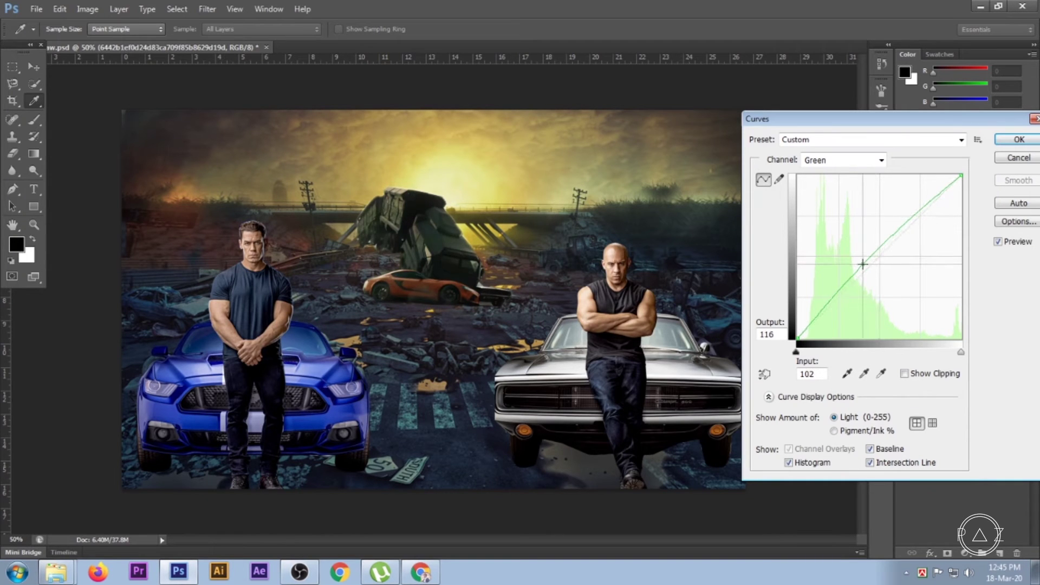
{"action": "left_click", "coordinate": [867, 160]}
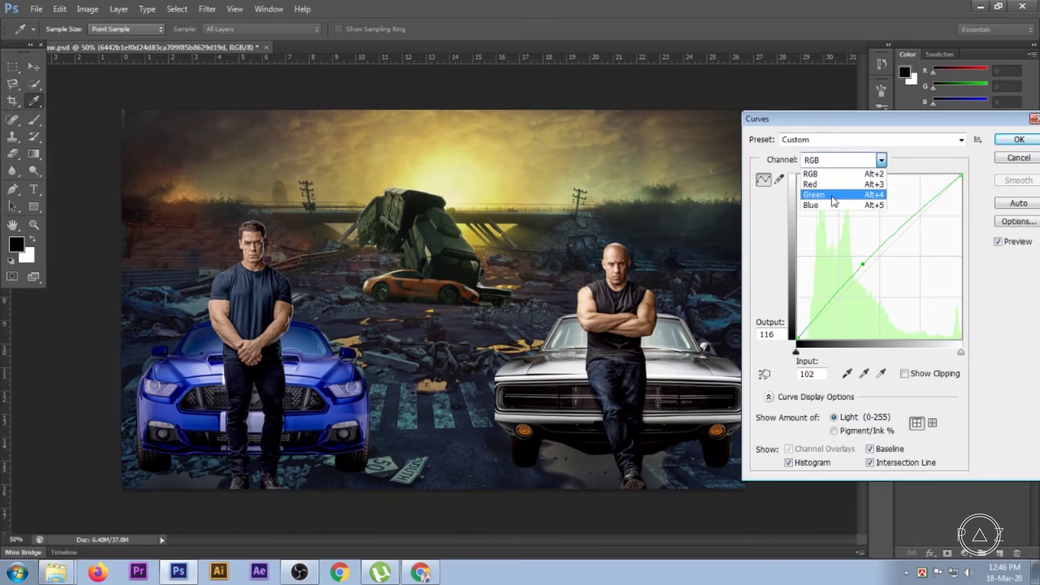
{"action": "left_click", "coordinate": [824, 211]}
{"action": "mouse_move", "coordinate": [874, 261]}
{"action": "left_mouse_down"}
{"action": "mouse_move", "coordinate": [883, 275]}
{"action": "mouse_move", "coordinate": [860, 247]}
{"action": "mouse_move", "coordinate": [854, 259]}
{"action": "left_mouse_up"}
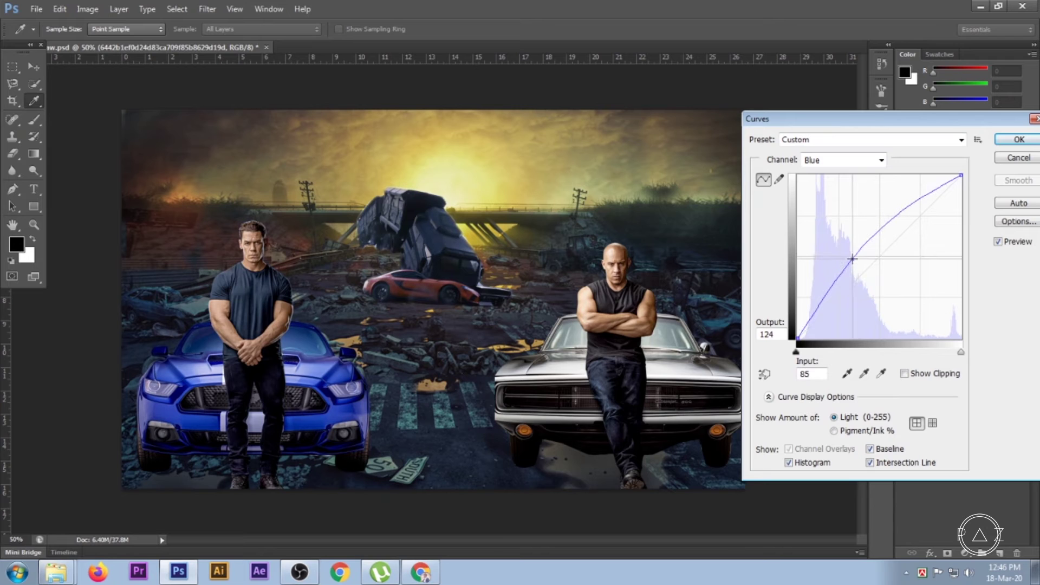
{"action": "left_click", "coordinate": [998, 242]}
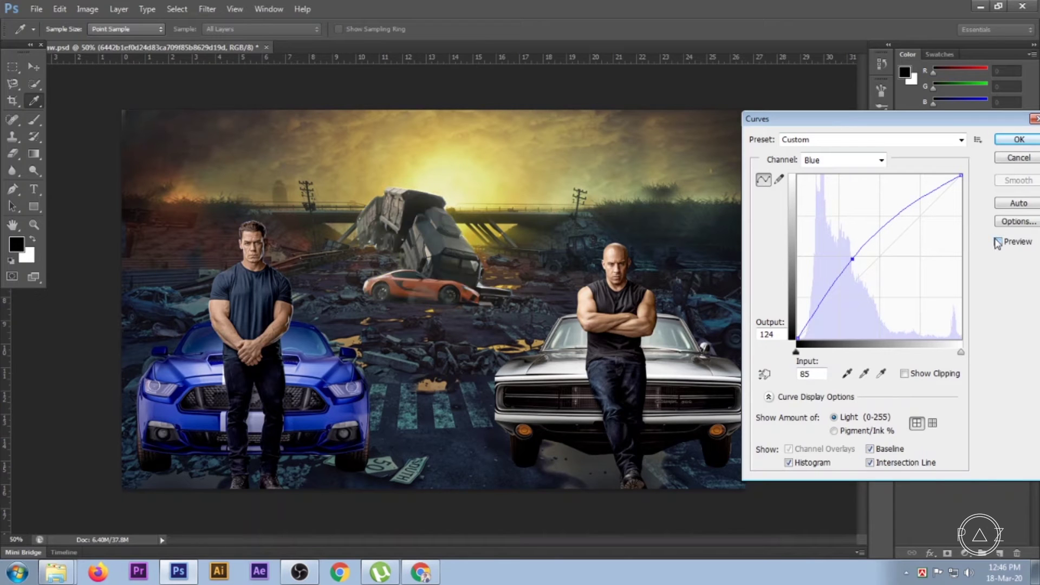
{"action": "left_click", "coordinate": [997, 242]}
{"action": "left_click", "coordinate": [998, 243]}
{"action": "left_click", "coordinate": [1033, 162]}
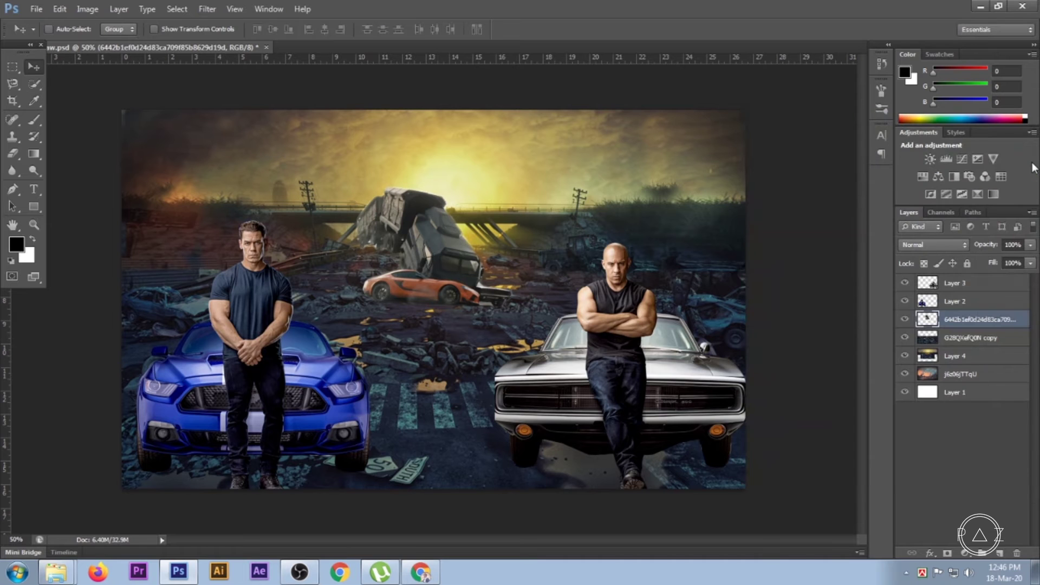
{"action": "left_click", "coordinate": [568, 367], "text": "alt"}
{"action": "left_click", "coordinate": [645, 461]}
{"action": "left_click", "coordinate": [646, 463], "text": "alt"}
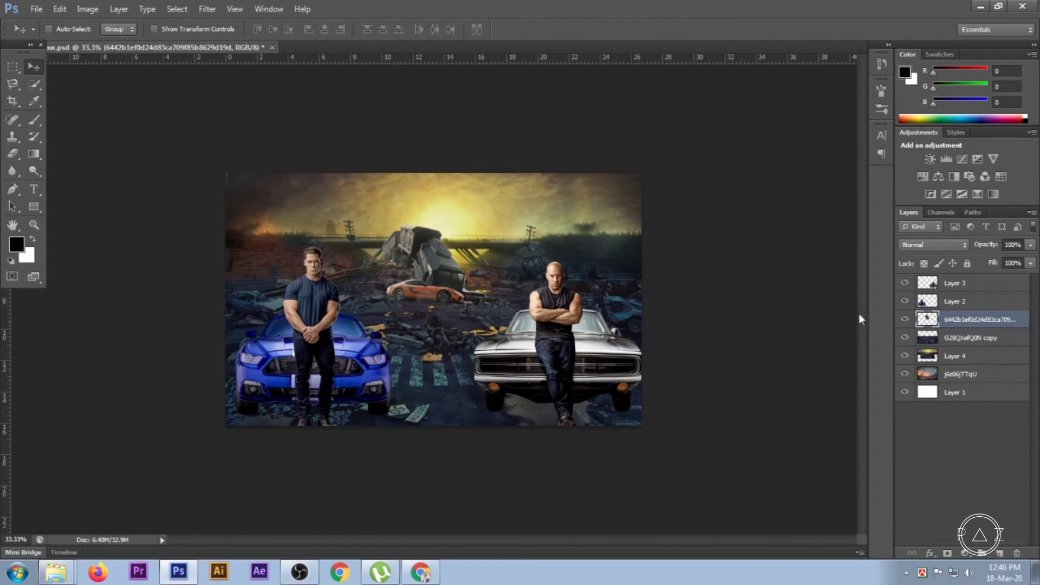
{"action": "key", "text": "ctrl+t"}
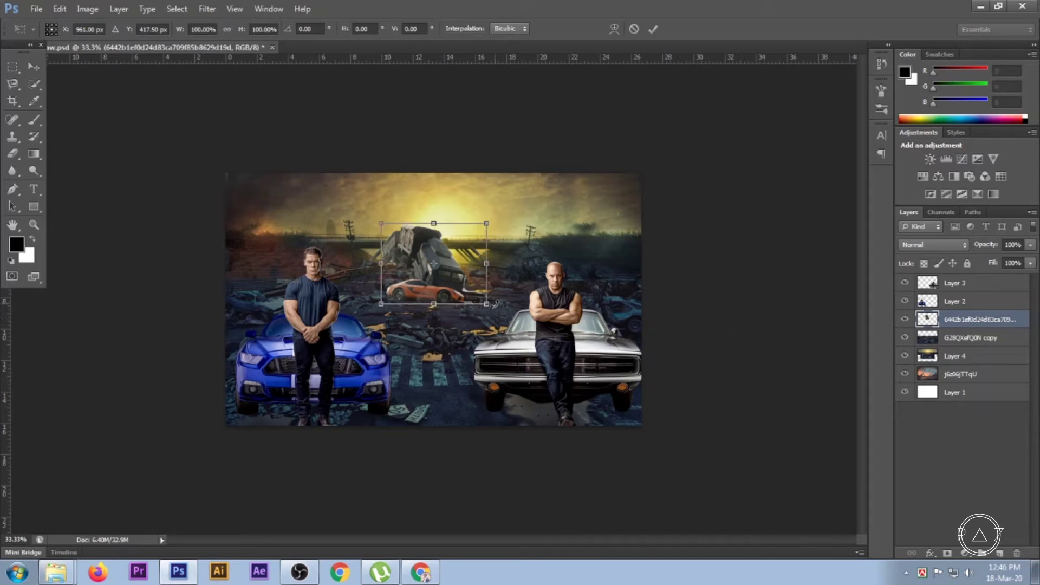
{"action": "left_click_drag", "start_coordinate": [493, 308], "coordinate": [509, 315]}
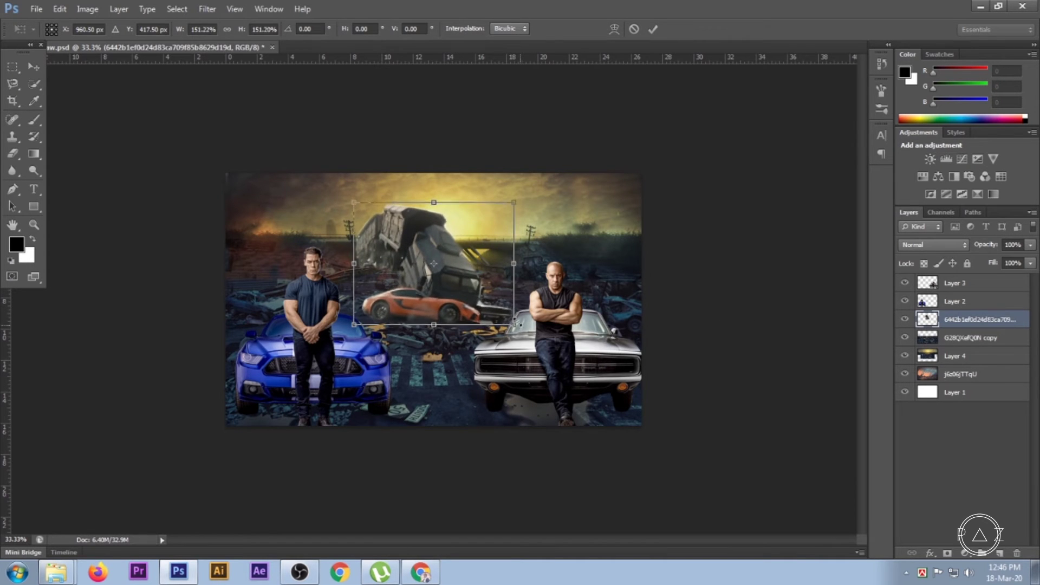
{"action": "left_click_drag", "start_coordinate": [509, 316], "coordinate": [499, 312]}
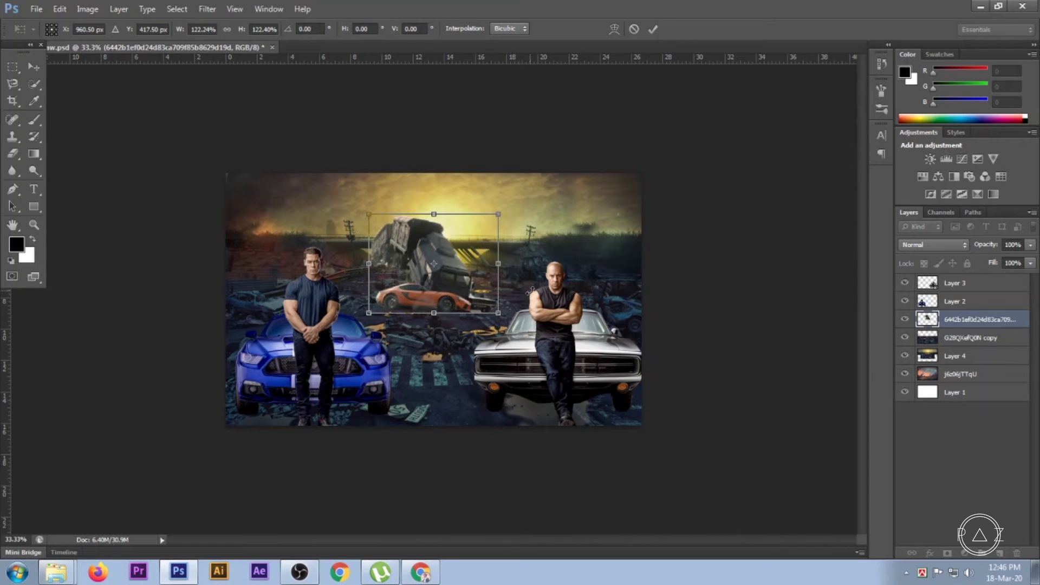
{"action": "key", "text": "ctrl+plus"}
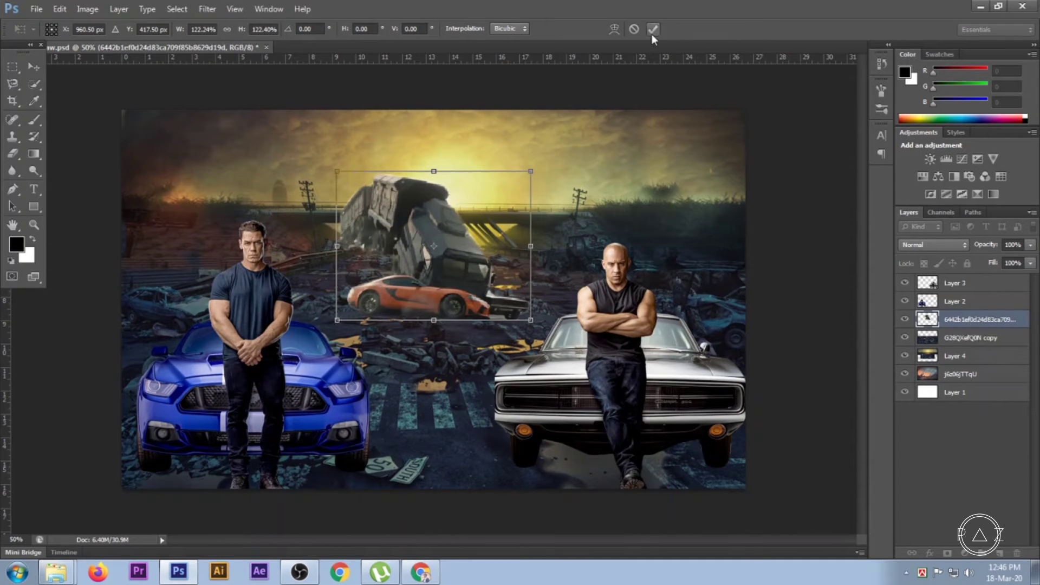
{"action": "left_click", "coordinate": [653, 30]}
{"action": "key", "text": "ctrl+z"}
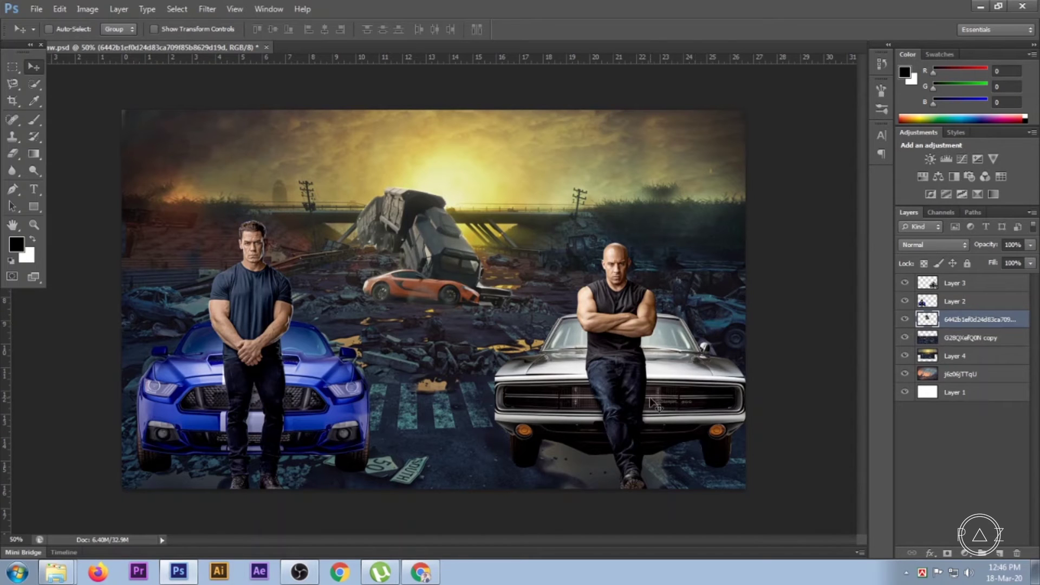
Step: Mask the wrecked bus layer and refine its edge with Smooth 20 and Feather 3.1 px
{"action": "left_click", "coordinate": [906, 319]}
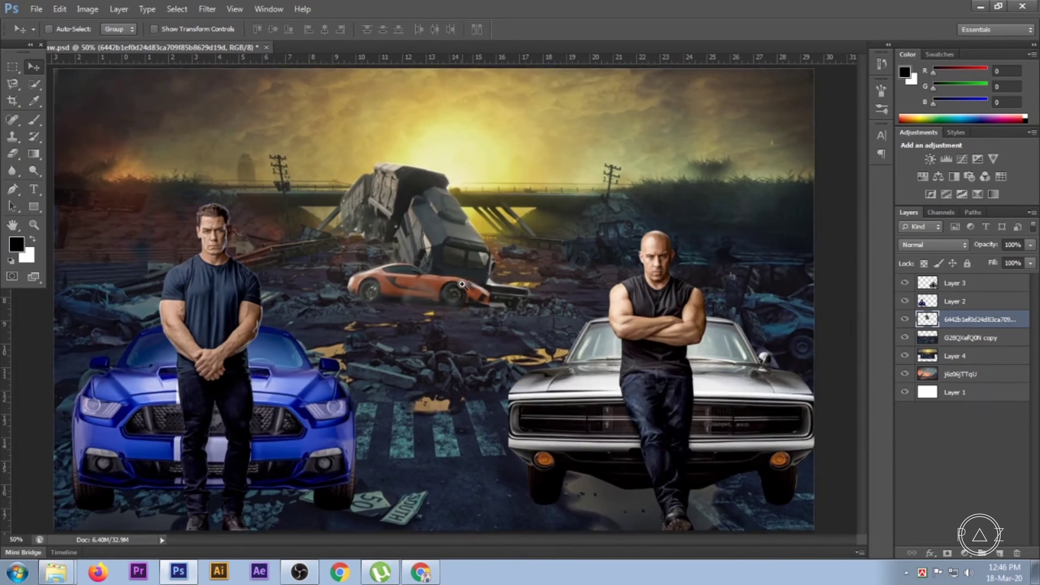
{"action": "scroll", "coordinate": [462, 284], "scroll_direction": "up", "scroll_amount": 2}
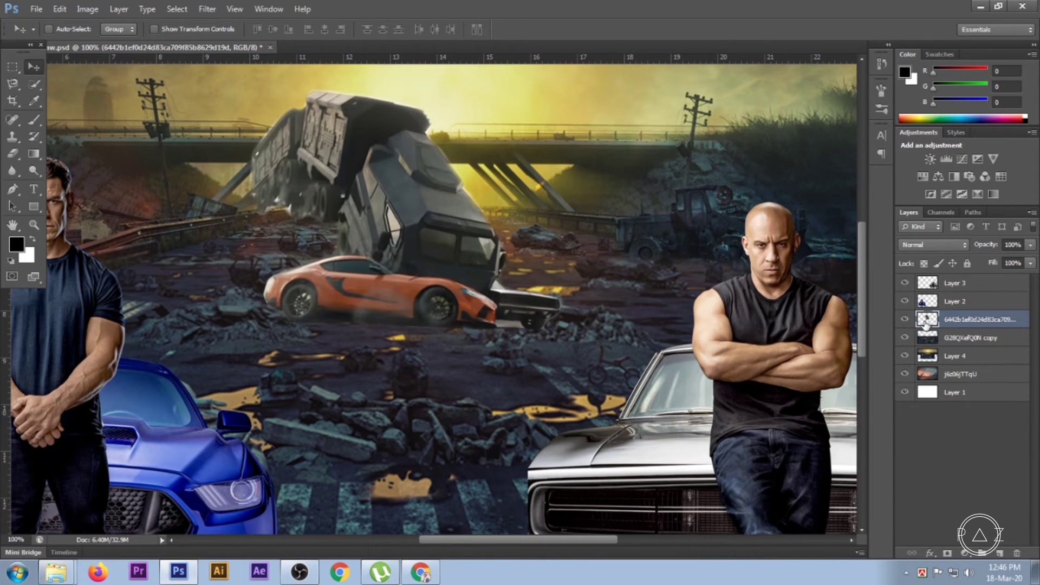
{"action": "left_click", "coordinate": [947, 553]}
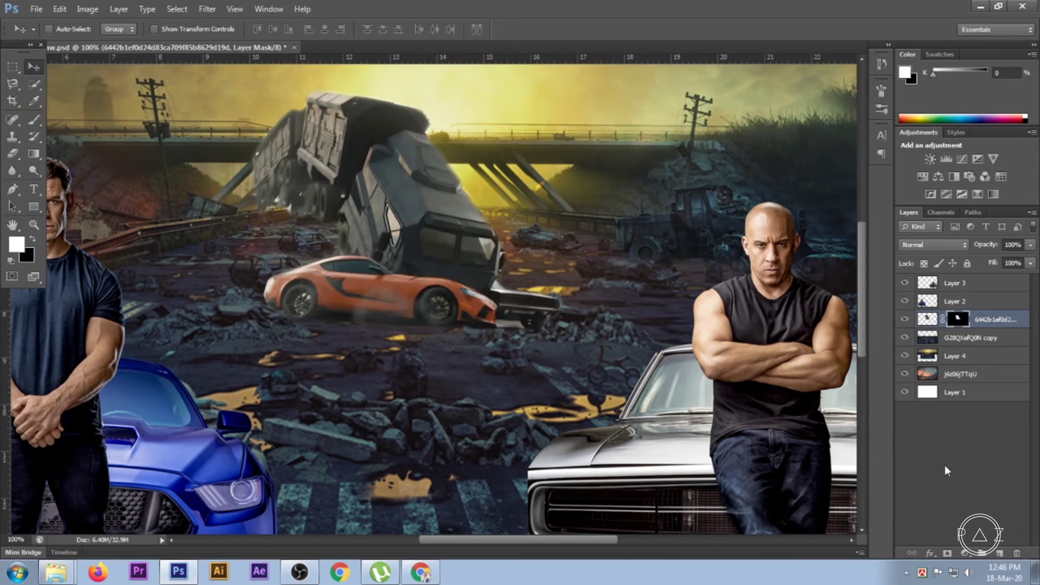
{"action": "right_click", "coordinate": [966, 321]}
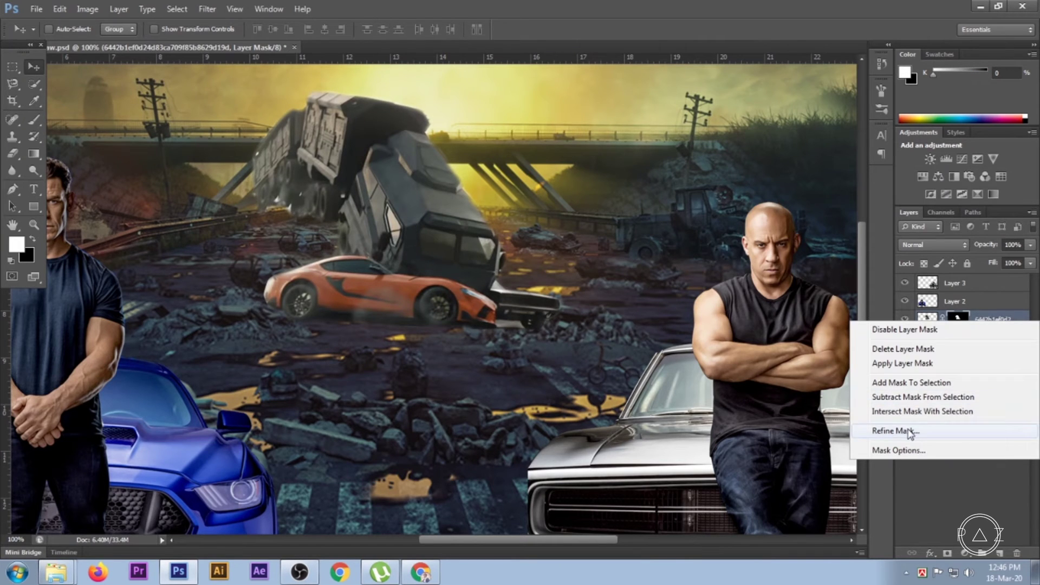
{"action": "left_click", "coordinate": [905, 432]}
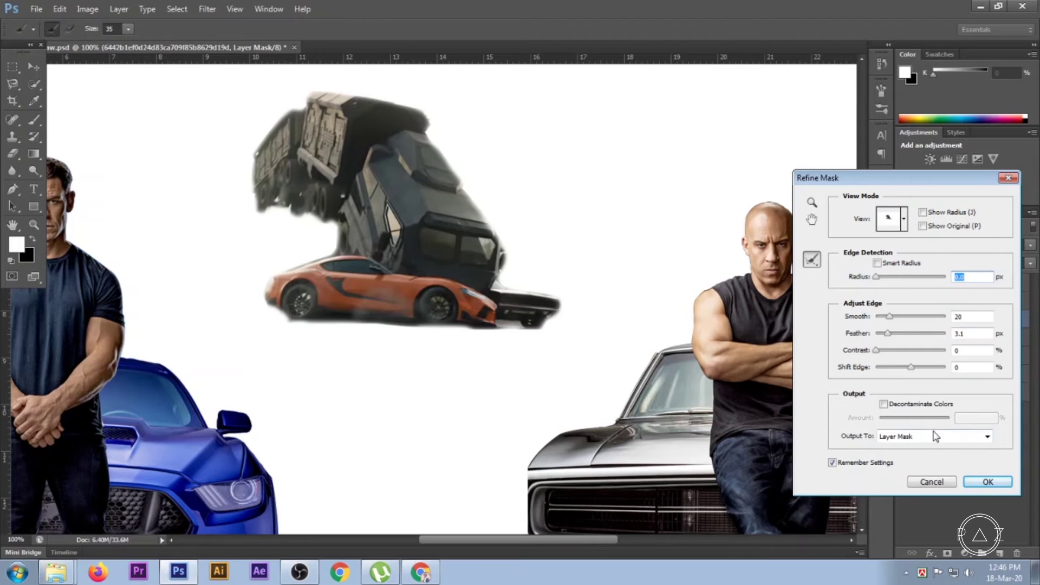
{"action": "left_click", "coordinate": [987, 482]}
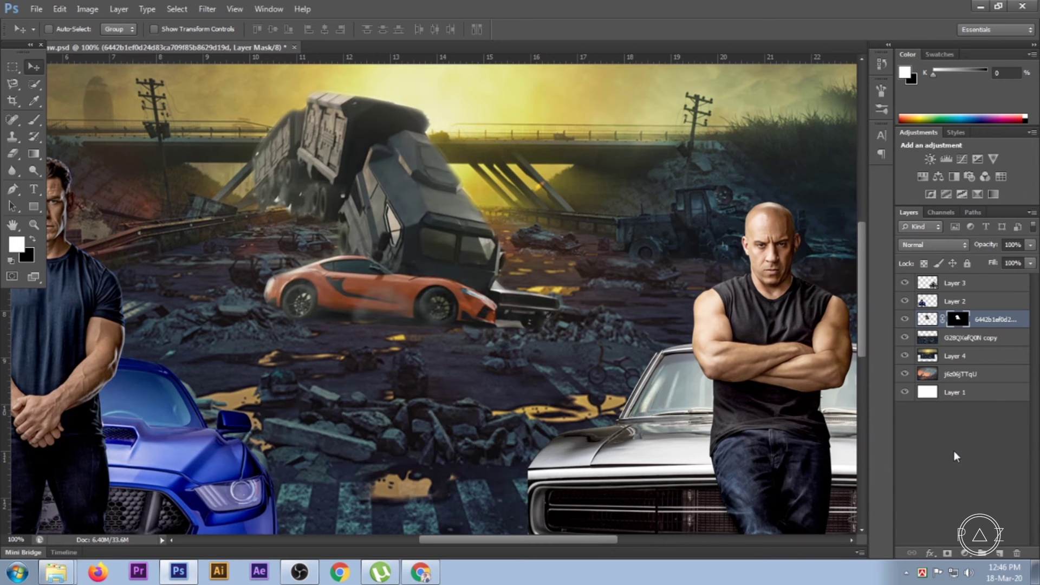
Step: Apply the refined mask permanently to the wrecked bus layer
{"action": "left_click", "coordinate": [653, 398], "text": "ctrl+alt"}
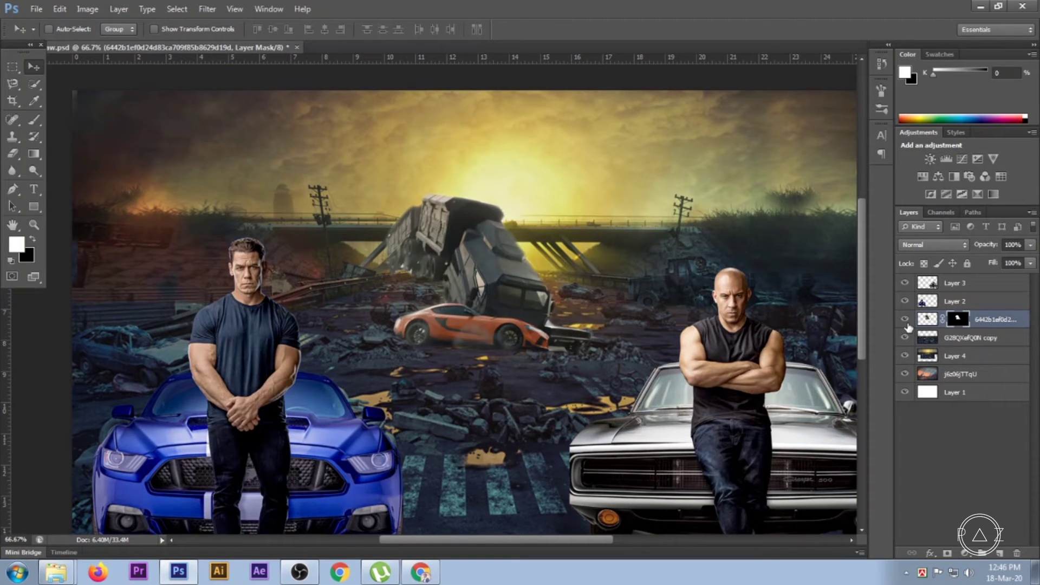
{"action": "right_click", "coordinate": [952, 320]}
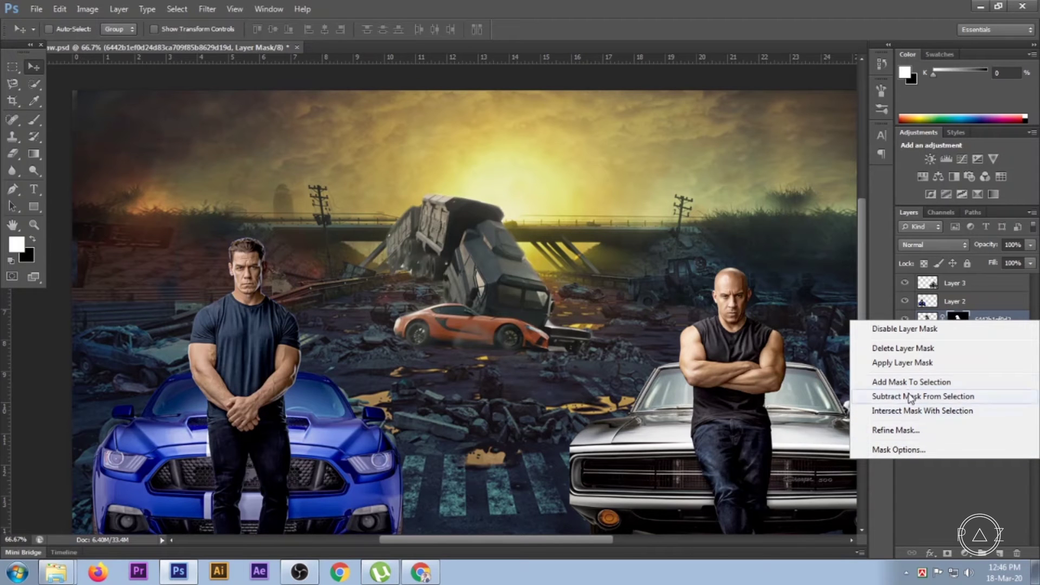
{"action": "left_click", "coordinate": [905, 362]}
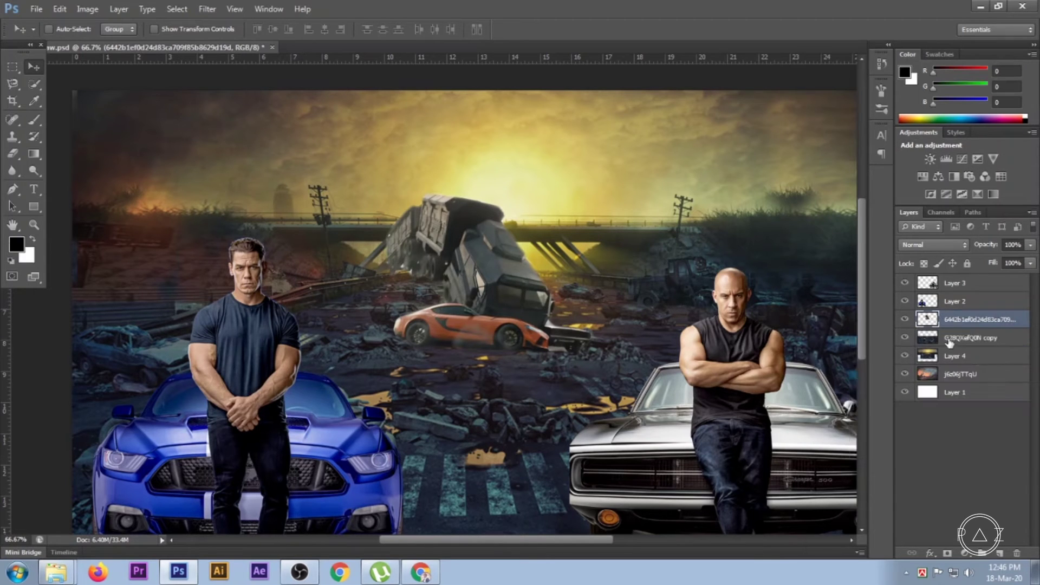
{"action": "key", "text": "ctrl+minus"}
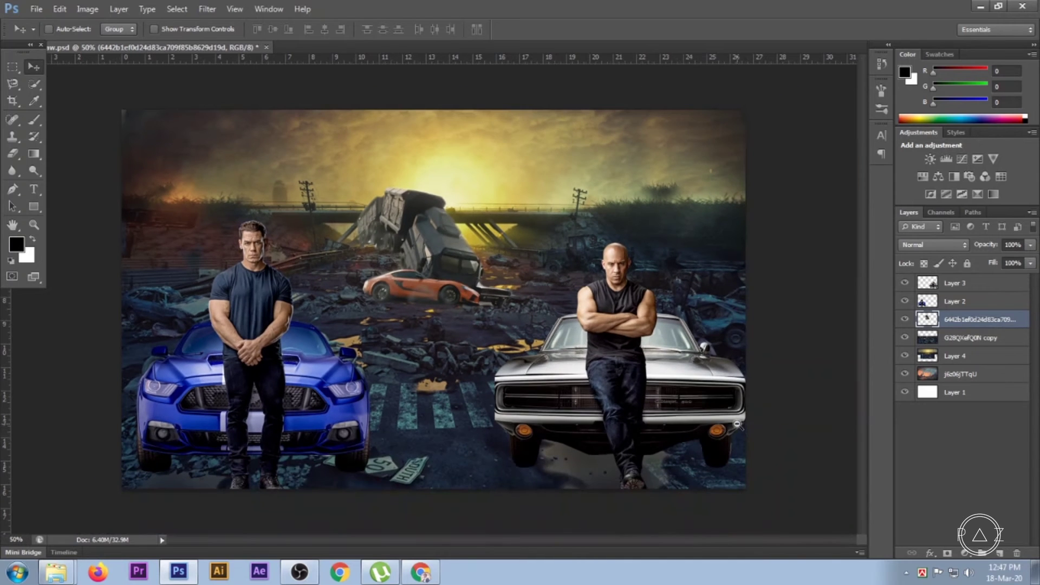
Step: Scale Layer 3 and Layer 2 together to about 116%
{"action": "left_click", "coordinate": [712, 479]}
{"action": "key", "text": "ctrl+minus"}
{"action": "key", "text": "ctrl+minus"}
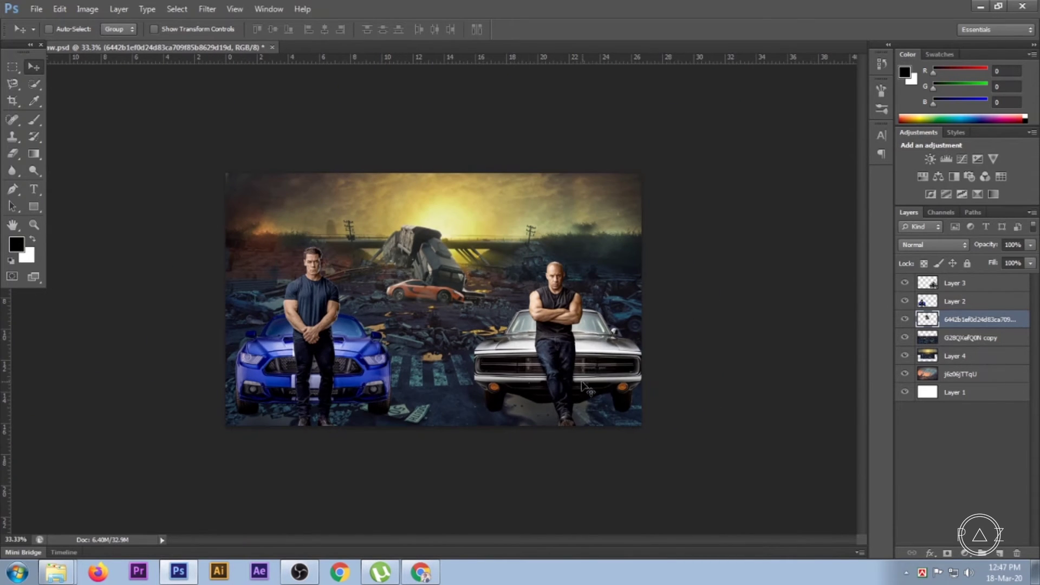
{"action": "key", "text": "ctrl+plus"}
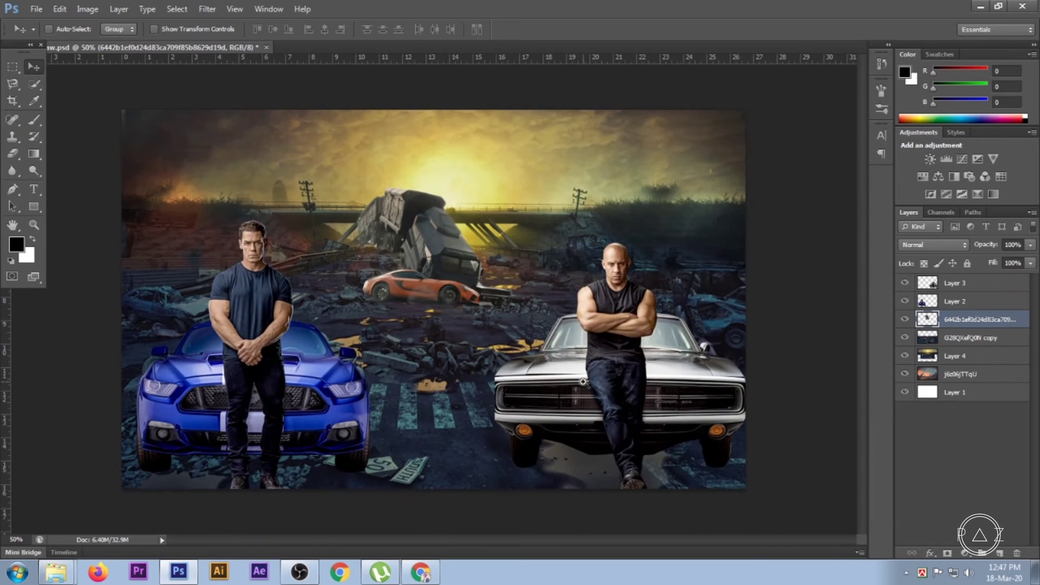
{"action": "left_click", "coordinate": [928, 284]}
{"action": "left_click", "coordinate": [953, 307], "text": "shift"}
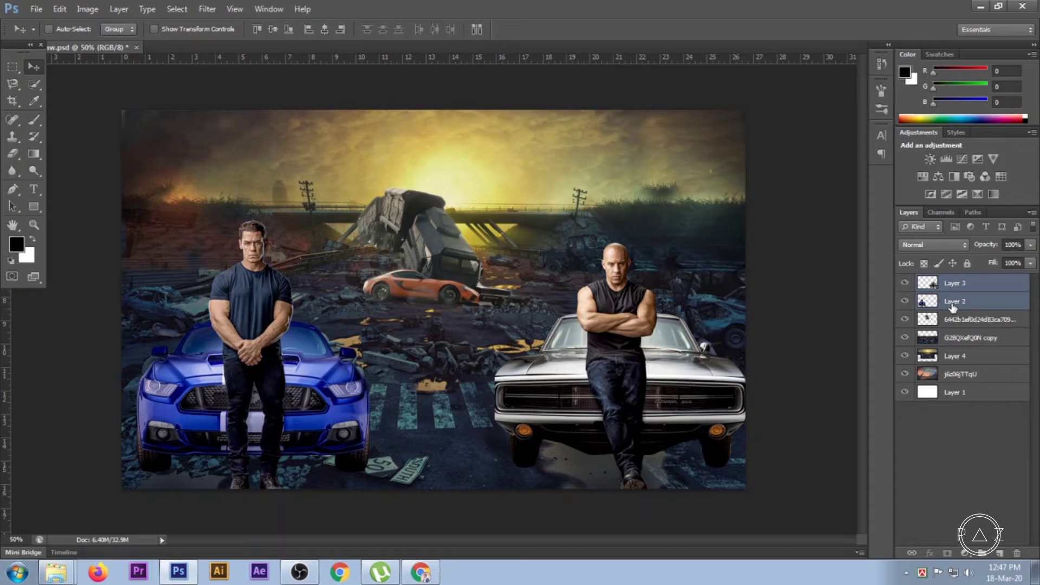
{"action": "key", "text": "ctrl+t"}
{"action": "left_click_drag", "start_coordinate": [746, 221], "coordinate": [788, 181]}
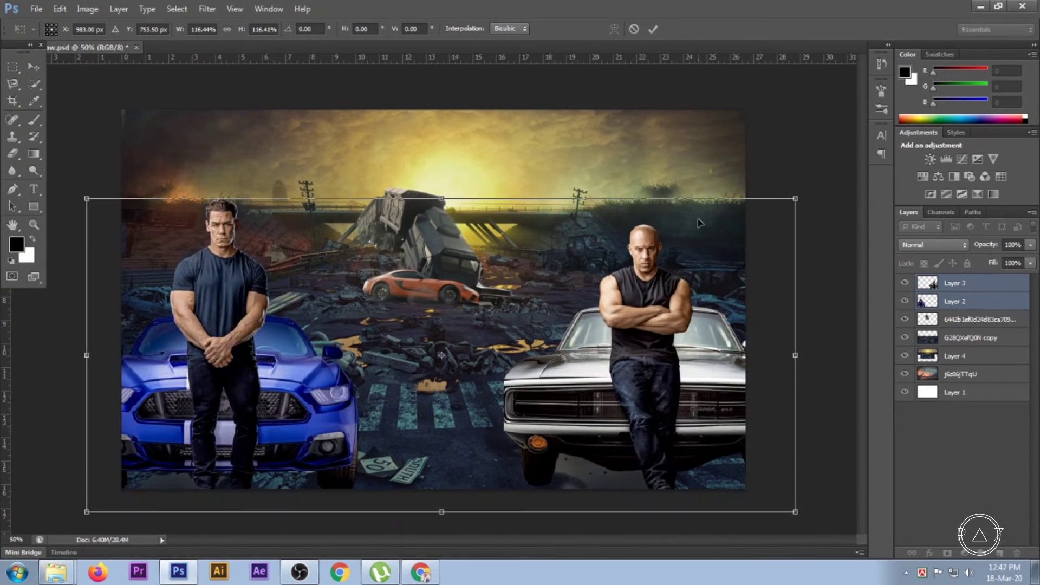
{"action": "left_click", "coordinate": [653, 29]}
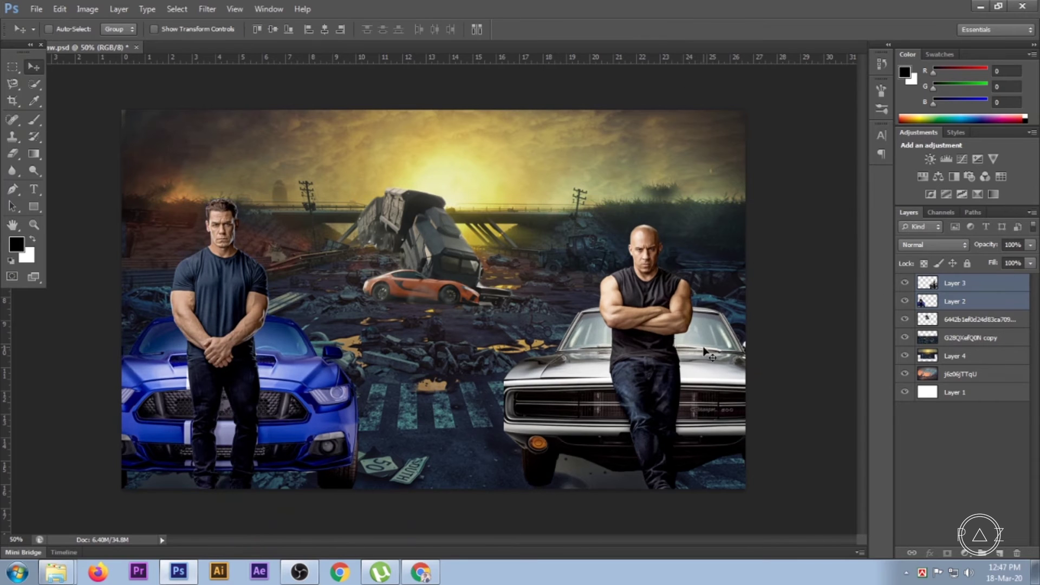
Step: Shift only the right man and silver car (Layer 3) left and up
{"action": "left_click_drag", "start_coordinate": [687, 369], "coordinate": [674, 359]}
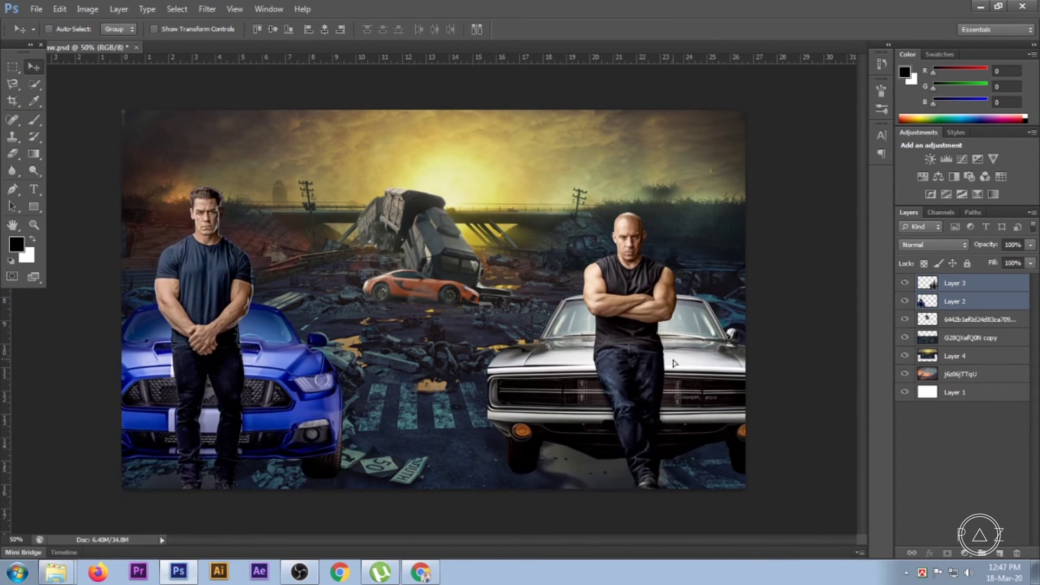
{"action": "key", "text": "ctrl+z"}
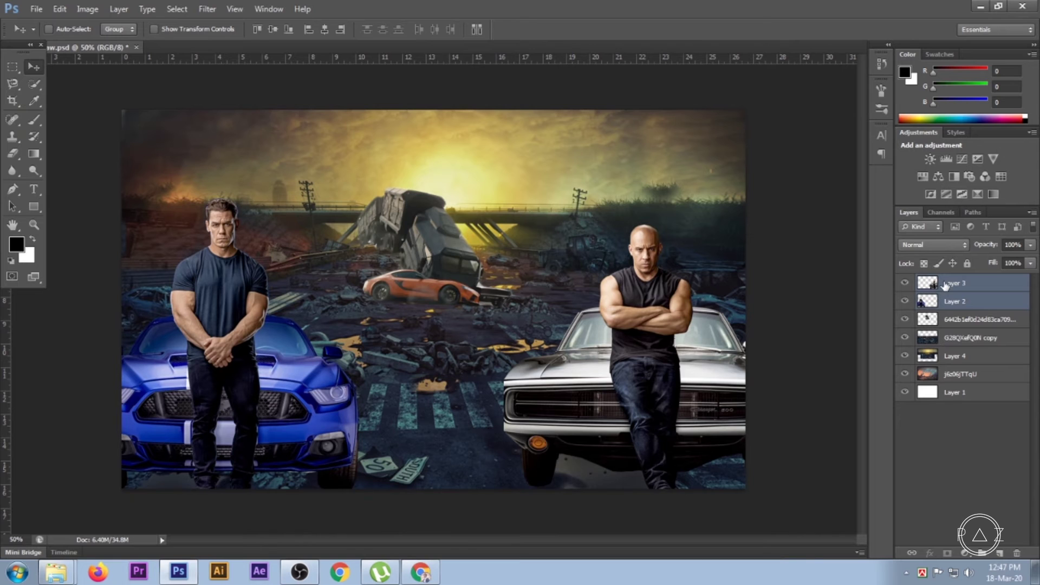
{"action": "left_click", "coordinate": [945, 286]}
{"action": "mouse_move", "coordinate": [675, 392]}
{"action": "left_mouse_down"}
{"action": "mouse_move", "coordinate": [655, 370]}
{"action": "mouse_move", "coordinate": [627, 375]}
{"action": "left_mouse_up"}
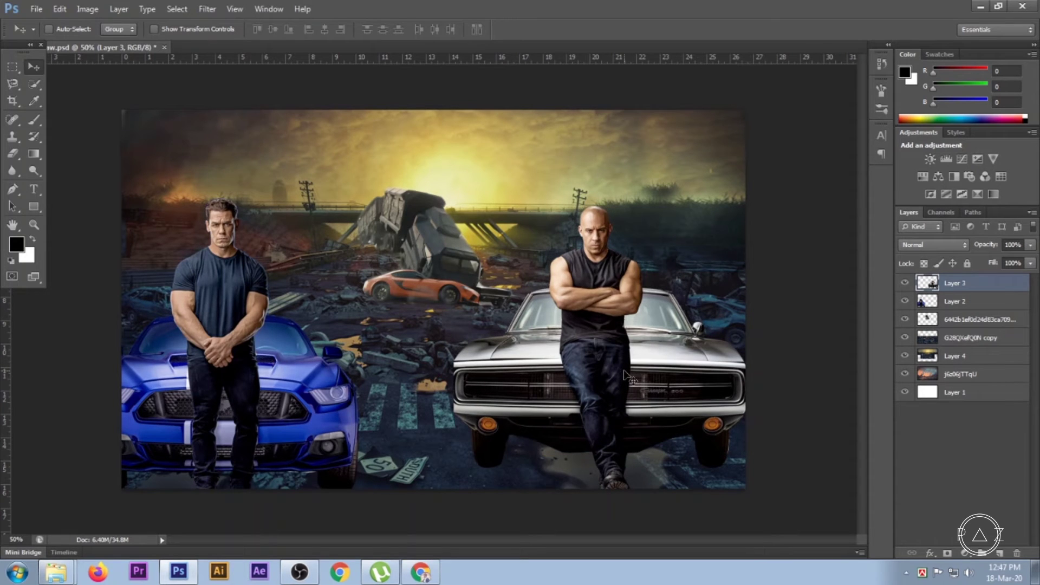
Step: Reposition the left man with blue car and the right man with silver car using drags and nudges
{"action": "left_click", "coordinate": [1001, 304]}
{"action": "mouse_move", "coordinate": [325, 408]}
{"action": "left_mouse_down"}
{"action": "mouse_move", "coordinate": [364, 373]}
{"action": "mouse_move", "coordinate": [348, 378]}
{"action": "left_mouse_up"}
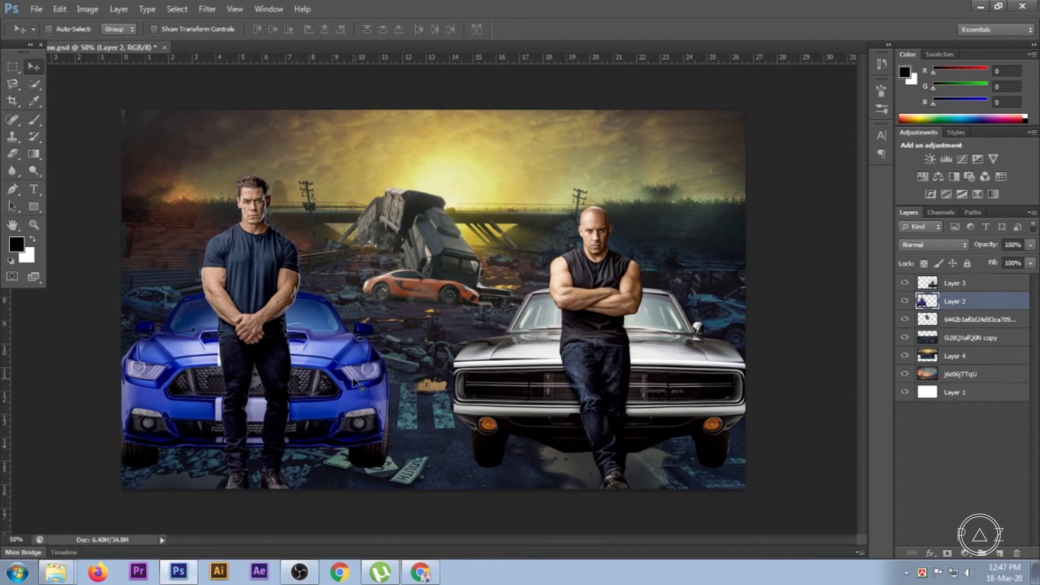
{"action": "left_click", "coordinate": [963, 284]}
{"action": "key", "text": "Right"}
{"action": "key", "text": "Right"}
{"action": "key", "text": "Right"}
{"action": "key", "text": "shift+Right"}
{"action": "key", "text": "shift+Right"}
{"action": "key", "text": "shift+Right"}
{"action": "left_click", "coordinate": [958, 301]}
{"action": "key", "text": "shift+Left"}
{"action": "key", "text": "shift+Left"}
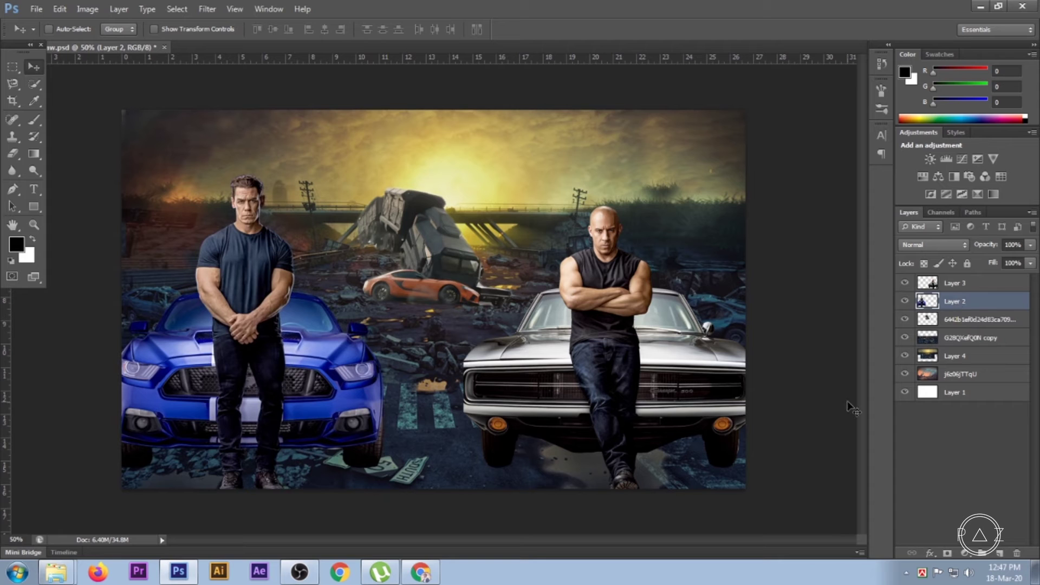
Step: Scale the right man and silver car to about 104%, nudge up and commit
{"action": "left_click", "coordinate": [946, 286]}
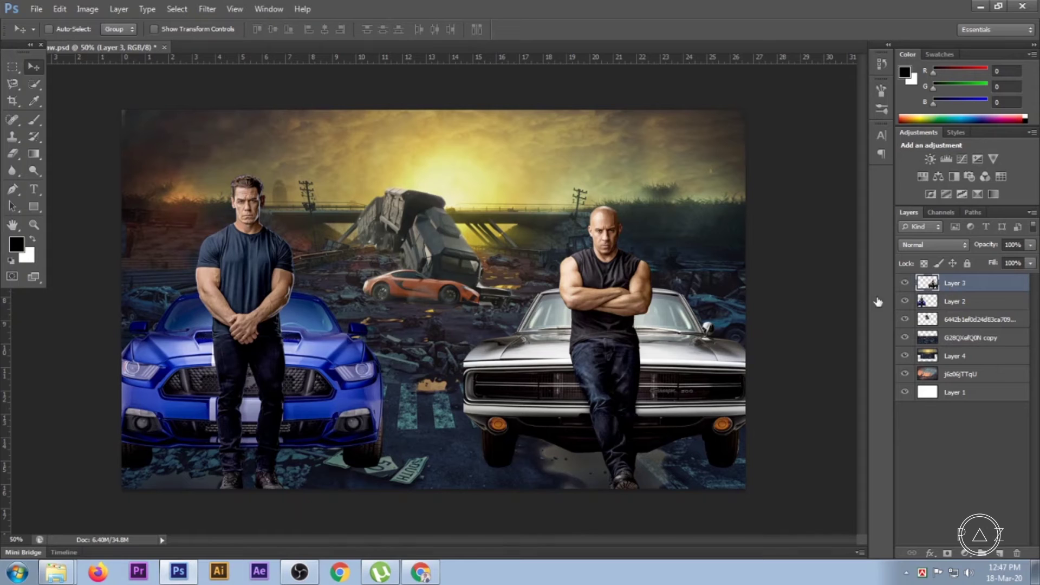
{"action": "key", "text": "ctrl+t"}
{"action": "left_click_drag", "start_coordinate": [756, 205], "coordinate": [762, 200]}
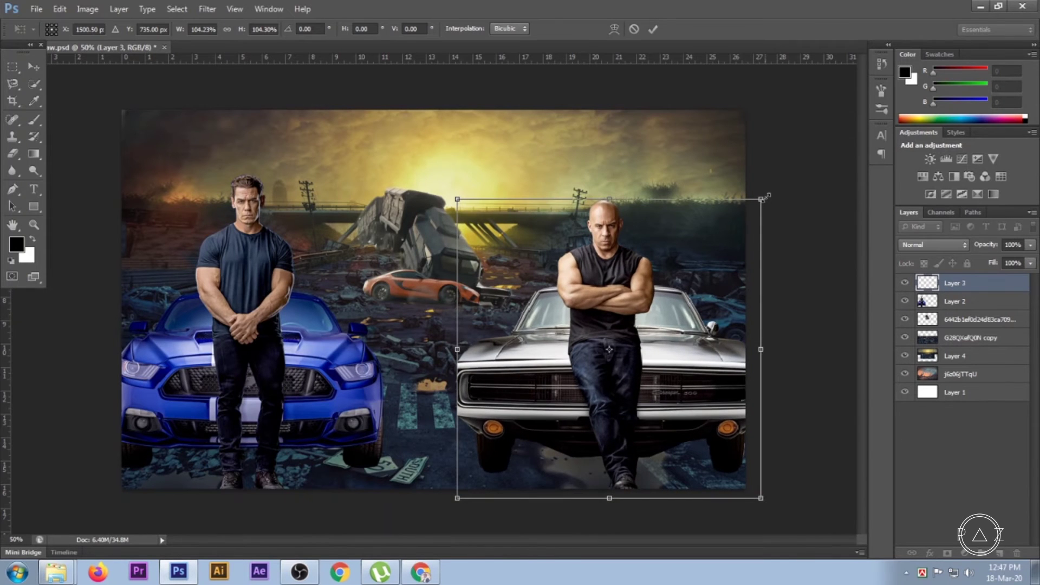
{"action": "key", "text": "Up"}
{"action": "key", "text": "Up"}
{"action": "key", "text": "Up"}
{"action": "key", "text": "Up"}
{"action": "key", "text": "Up"}
{"action": "key", "text": "Up"}
{"action": "key", "text": "Up"}
{"action": "key", "text": "Up"}
{"action": "key", "text": "Up"}
{"action": "key", "text": "Up"}
{"action": "key", "text": "Up"}
{"action": "key", "text": "Up"}
{"action": "key", "text": "Return"}
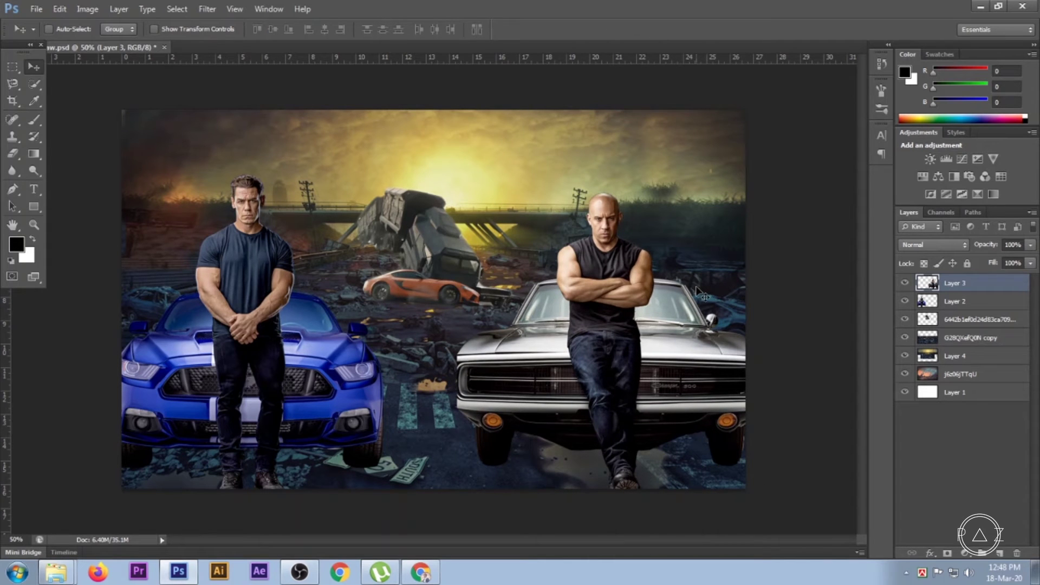
{"action": "key", "text": "ctrl+minus"}
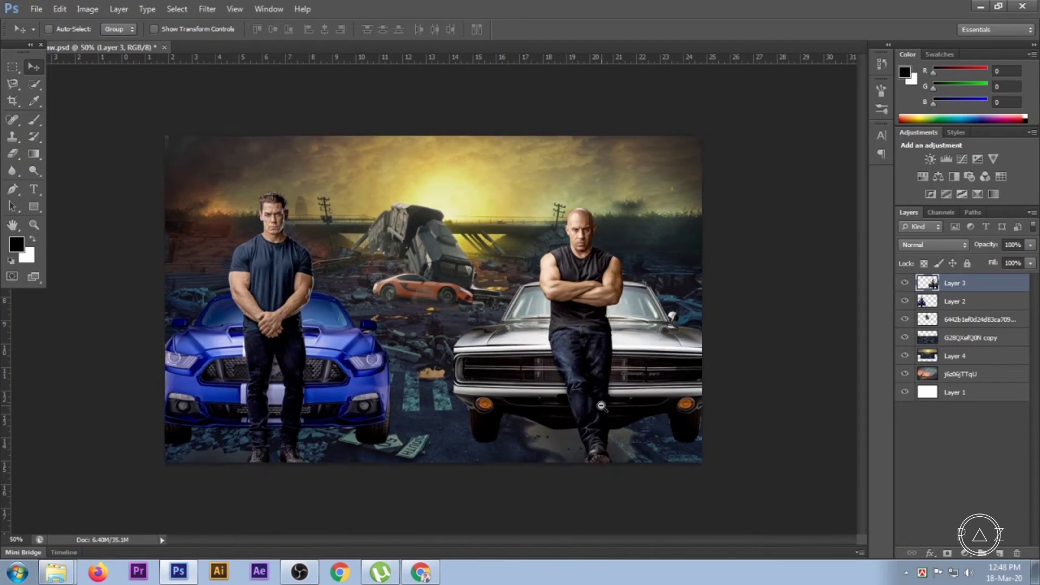
{"action": "key", "text": "ctrl+plus"}
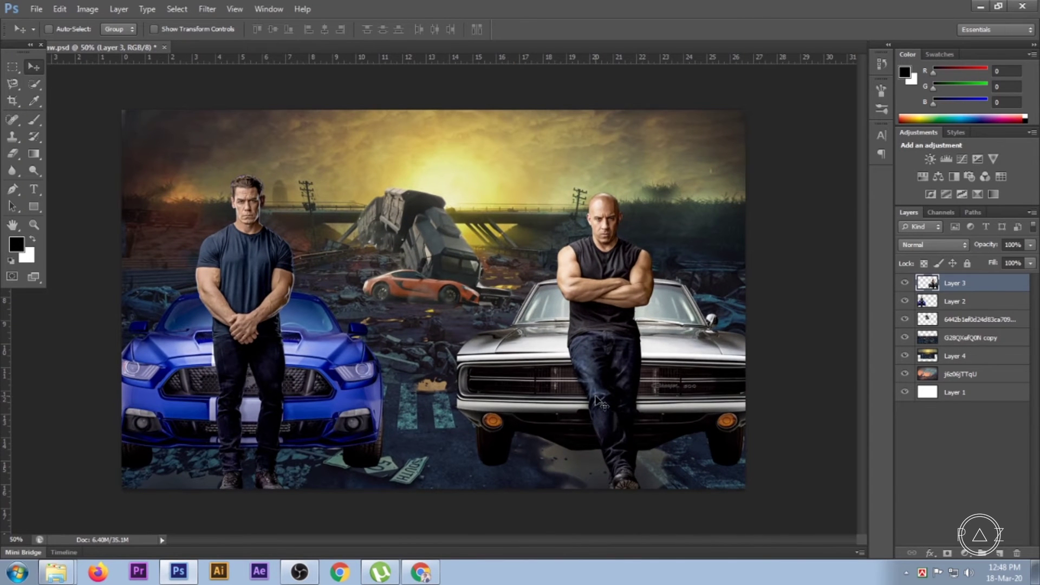
{"action": "left_click", "coordinate": [905, 283]}
{"action": "scroll", "coordinate": [634, 362], "scroll_direction": "up", "scroll_amount": 1}
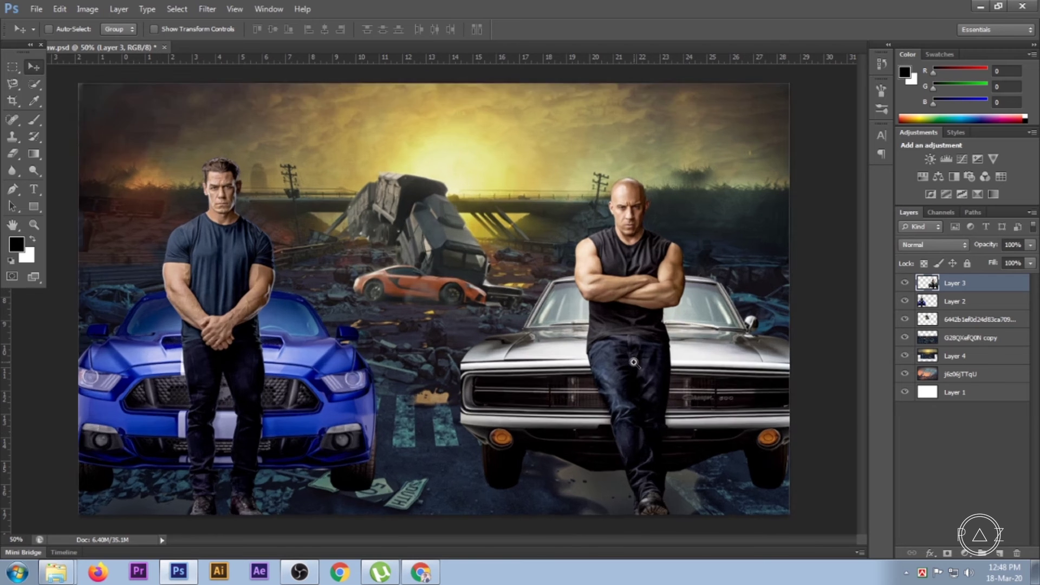
Step: Mask the right man's layer, refine with Smoothing 14, and apply the mask
{"action": "scroll", "coordinate": [634, 363], "scroll_direction": "up", "scroll_amount": 1}
{"action": "left_click", "coordinate": [634, 362], "text": "alt"}
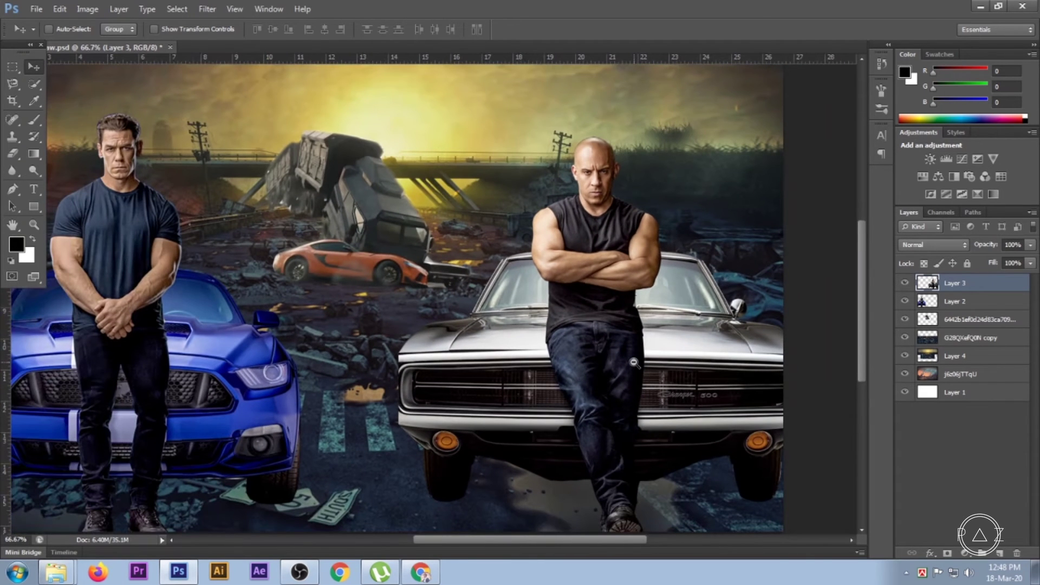
{"action": "left_click", "coordinate": [929, 283], "text": "ctrl"}
{"action": "left_click", "coordinate": [947, 553]}
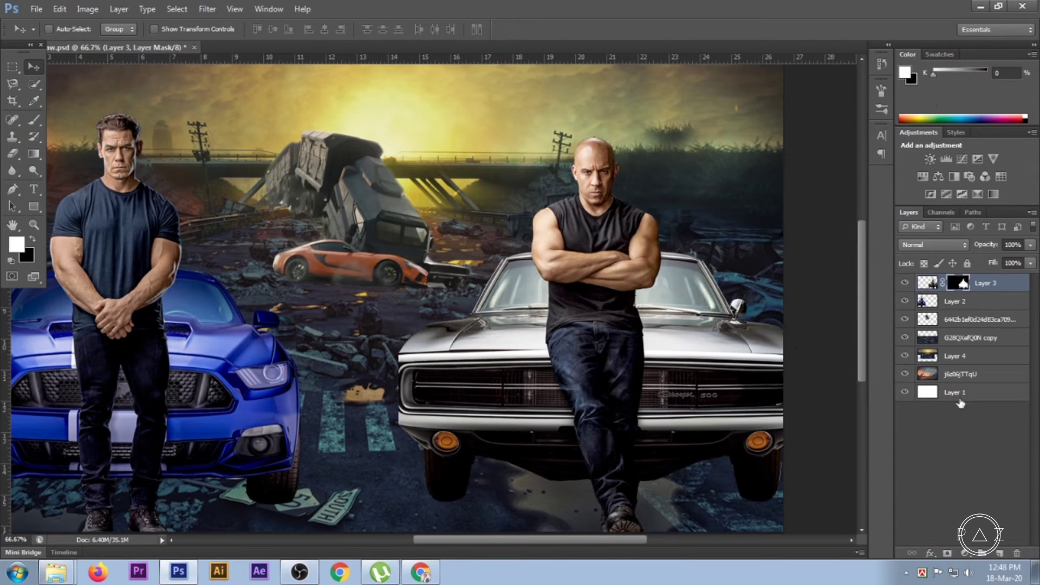
{"action": "right_click", "coordinate": [963, 288]}
{"action": "left_click", "coordinate": [858, 406]}
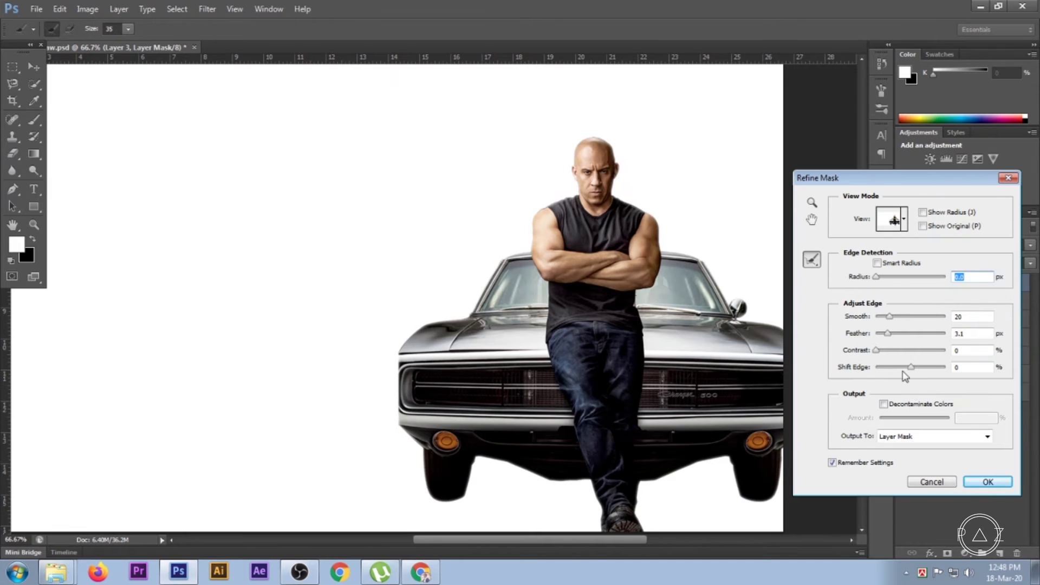
{"action": "left_click_drag", "start_coordinate": [890, 316], "coordinate": [881, 322]}
{"action": "left_click", "coordinate": [988, 482]}
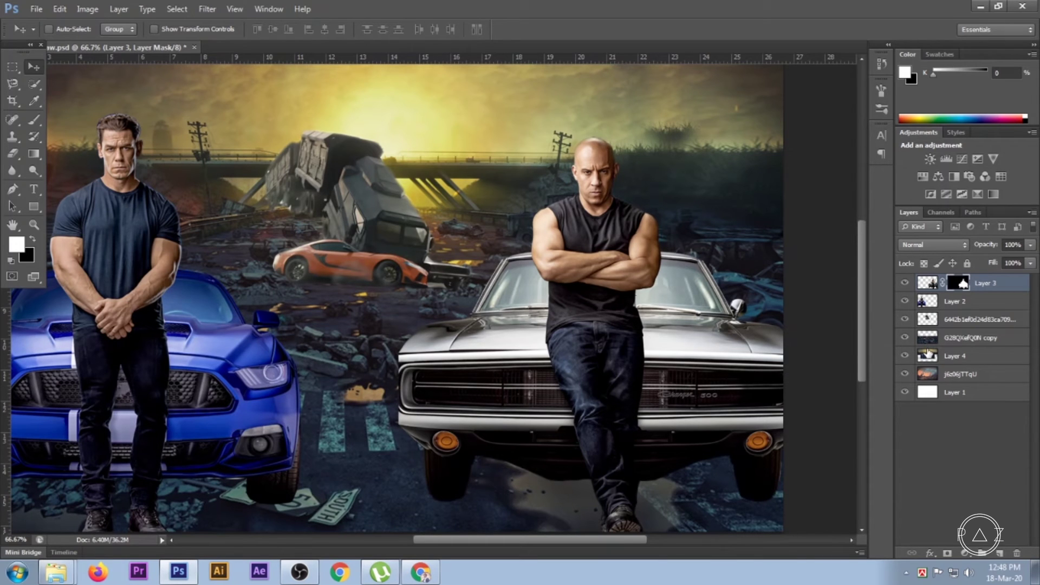
{"action": "right_click", "coordinate": [954, 289]}
{"action": "left_click", "coordinate": [904, 329]}
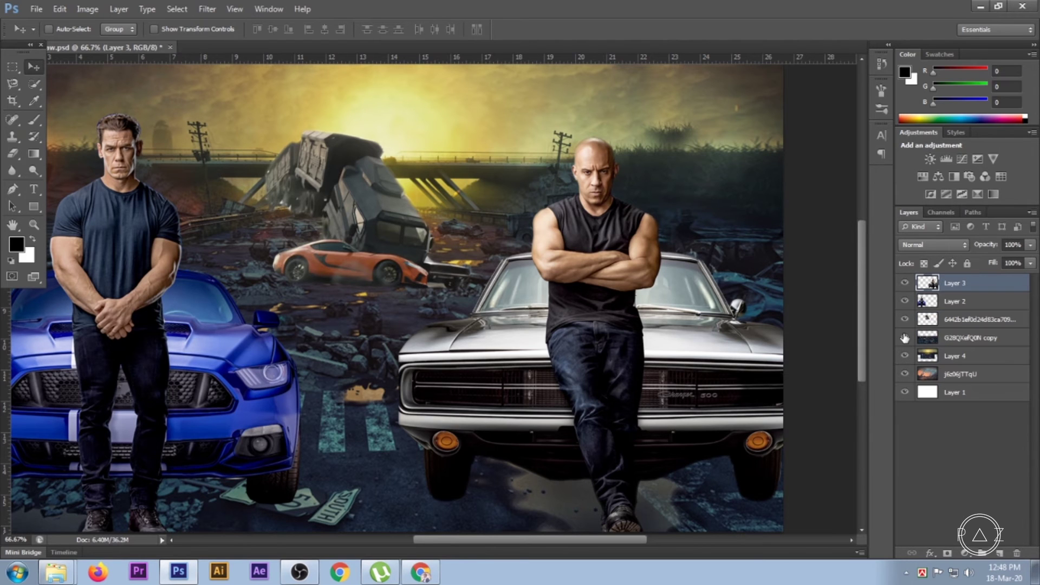
Step: Mask the left man and blue car layer, refine its edge, and apply the mask
{"action": "left_click", "coordinate": [939, 304]}
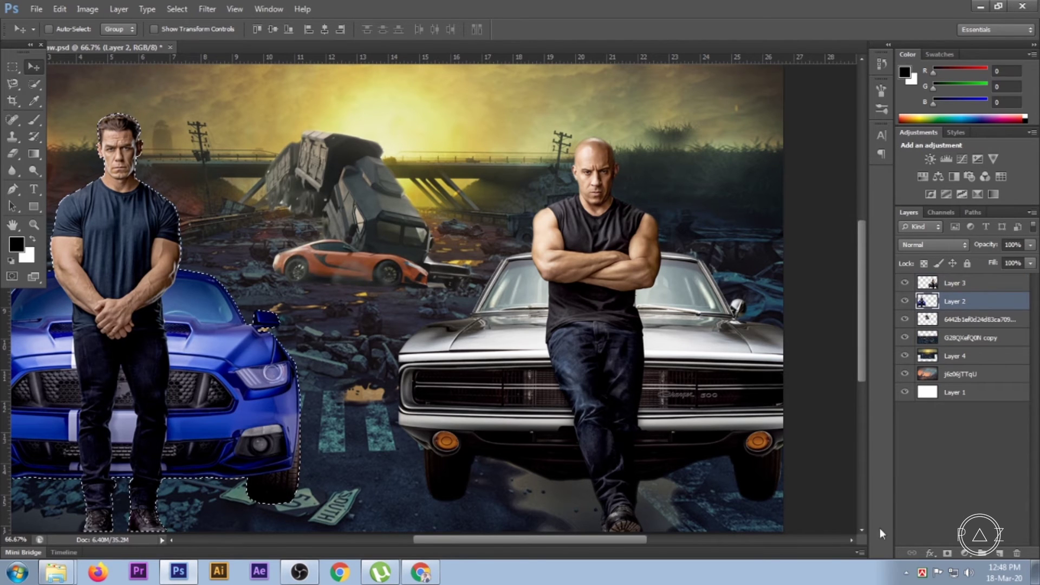
{"action": "left_click", "coordinate": [948, 554]}
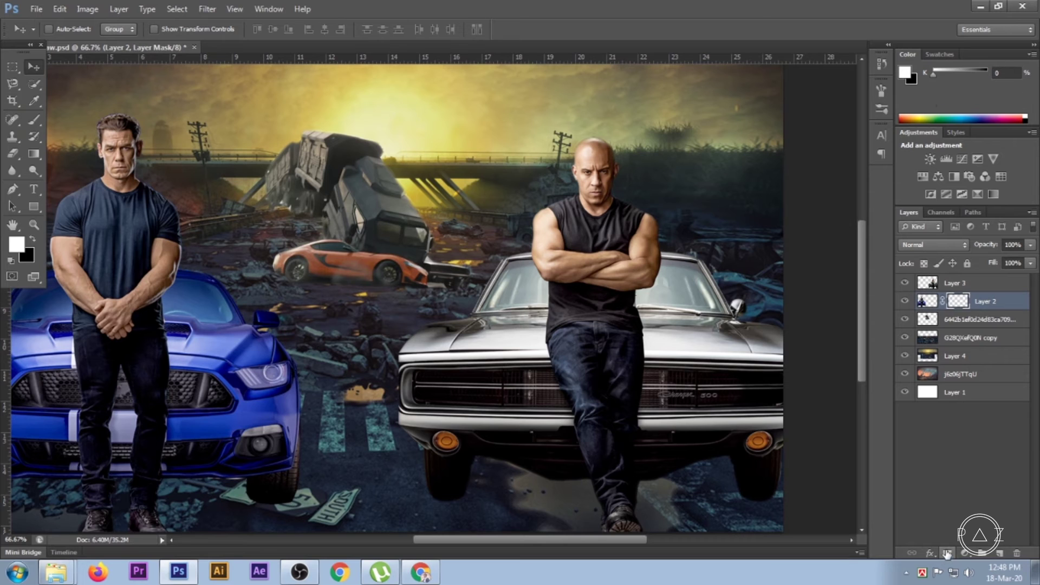
{"action": "right_click", "coordinate": [958, 303]}
{"action": "left_click", "coordinate": [897, 414]}
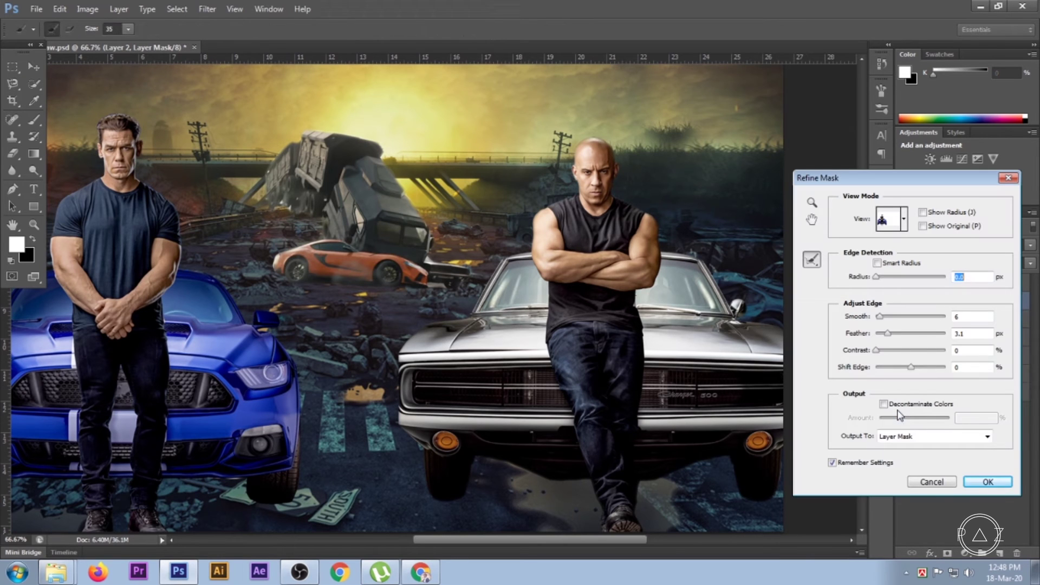
{"action": "left_click", "coordinate": [991, 483]}
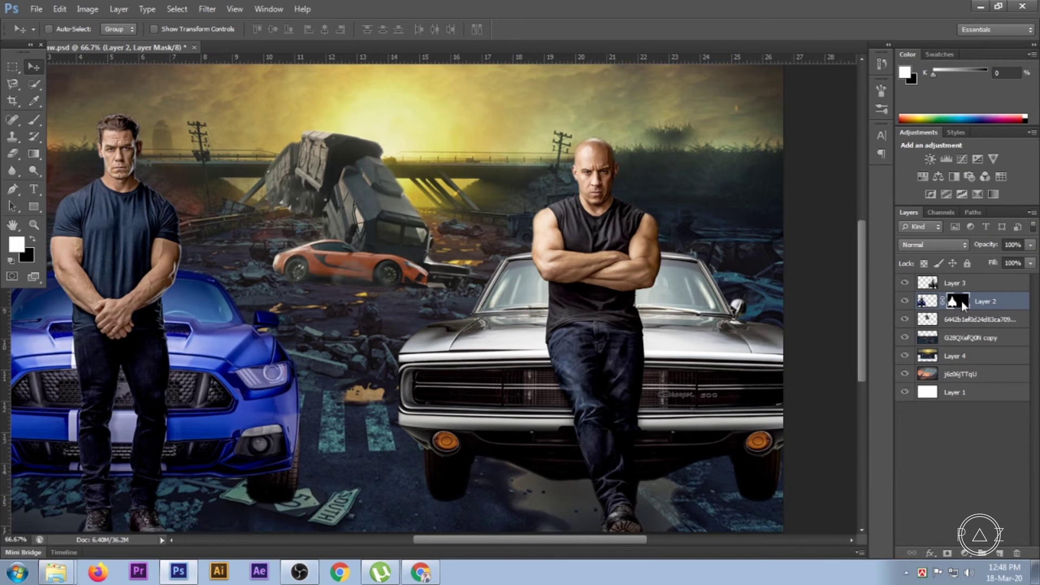
{"action": "right_click", "coordinate": [962, 305]}
{"action": "left_click", "coordinate": [890, 340]}
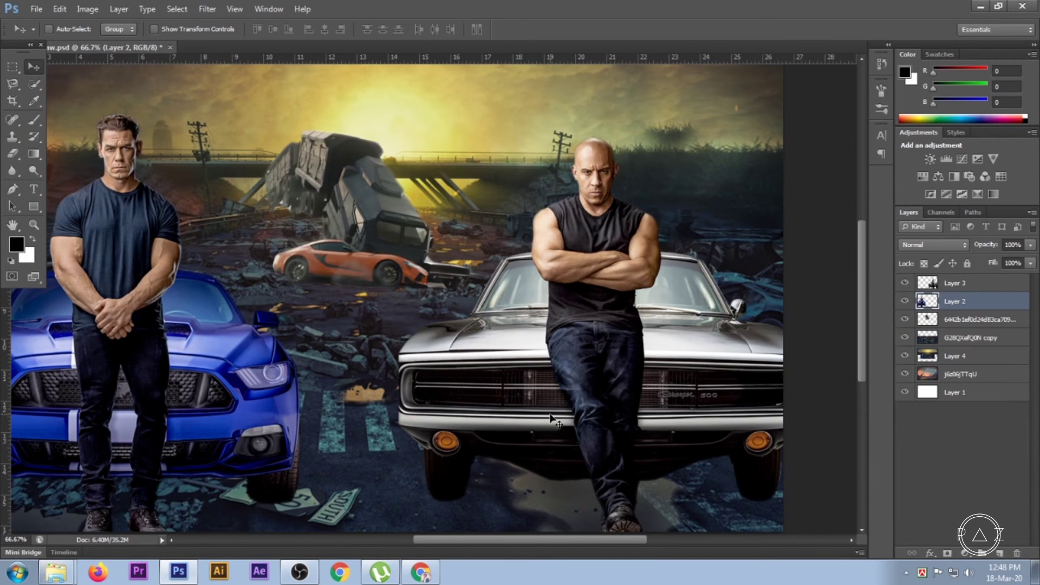
{"action": "scroll", "coordinate": [706, 479], "scroll_direction": "down", "scroll_amount": 1}
Step: On a new layer beneath the men, paint black shadow under the grey car's right wheel
{"action": "scroll", "coordinate": [706, 479], "scroll_direction": "up", "scroll_amount": 2}
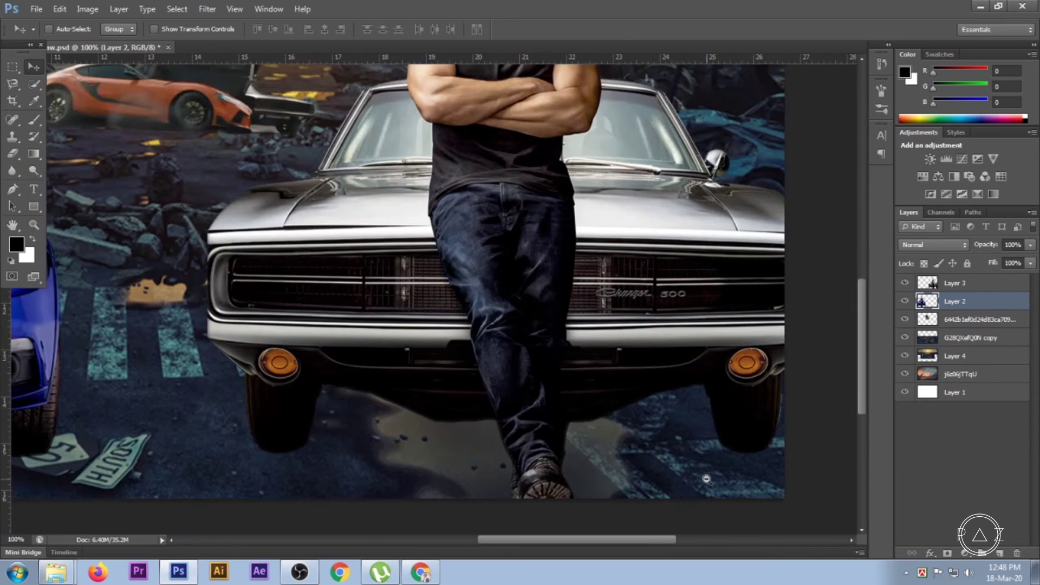
{"action": "scroll", "coordinate": [706, 479], "scroll_direction": "down", "scroll_amount": 1}
{"action": "scroll", "coordinate": [701, 481], "scroll_direction": "up", "scroll_amount": 1}
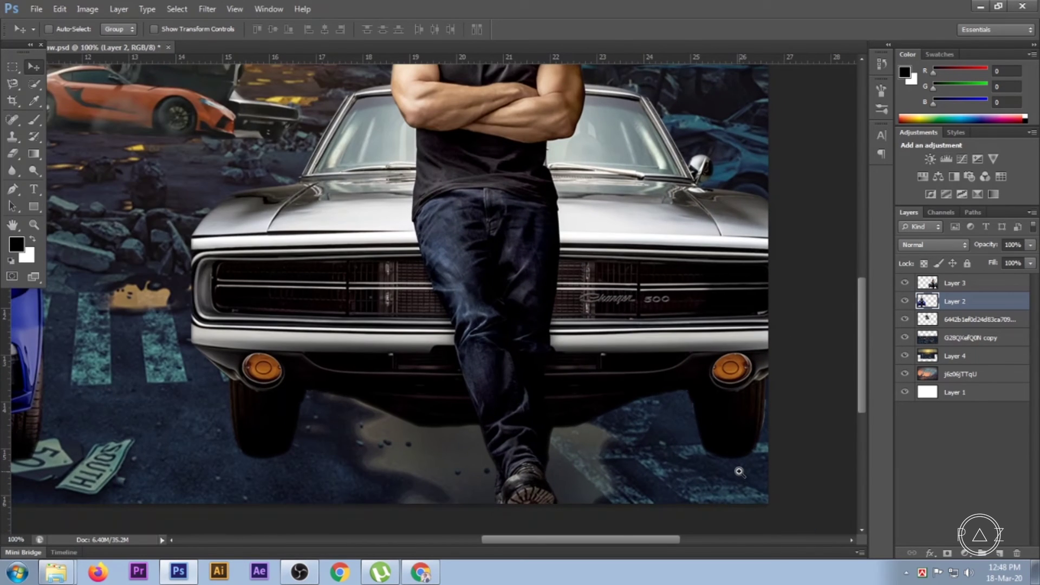
{"action": "scroll", "coordinate": [699, 482], "scroll_direction": "down", "scroll_amount": 1}
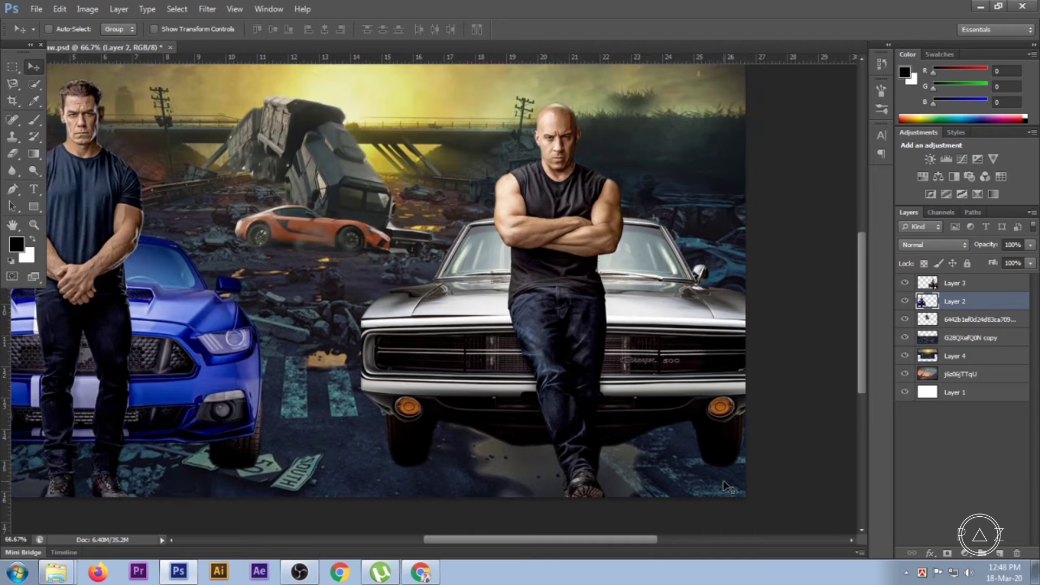
{"action": "scroll", "coordinate": [707, 470], "scroll_direction": "up", "scroll_amount": 1}
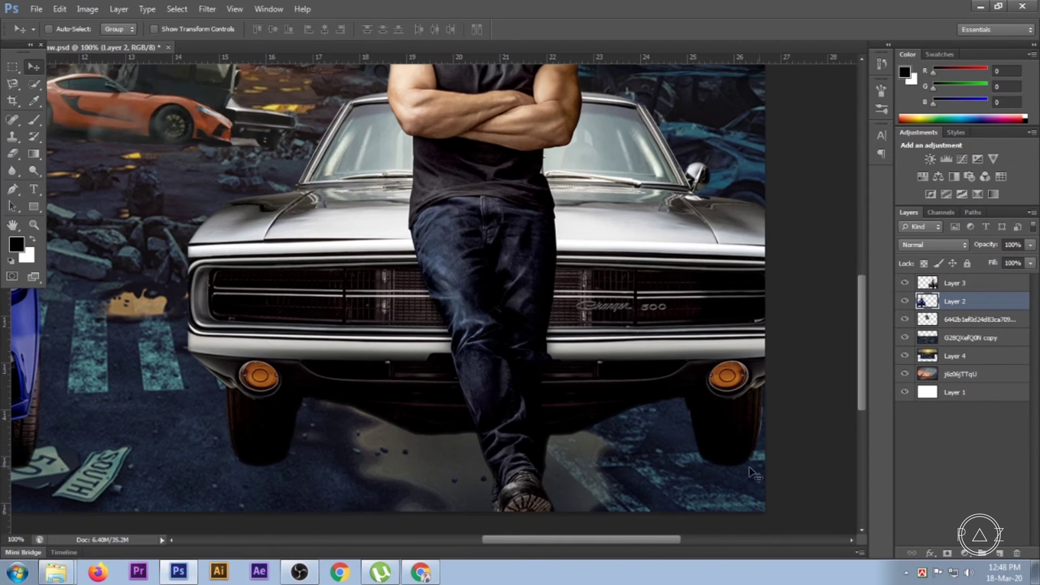
{"action": "left_click", "coordinate": [952, 320]}
{"action": "left_click", "coordinate": [999, 553]}
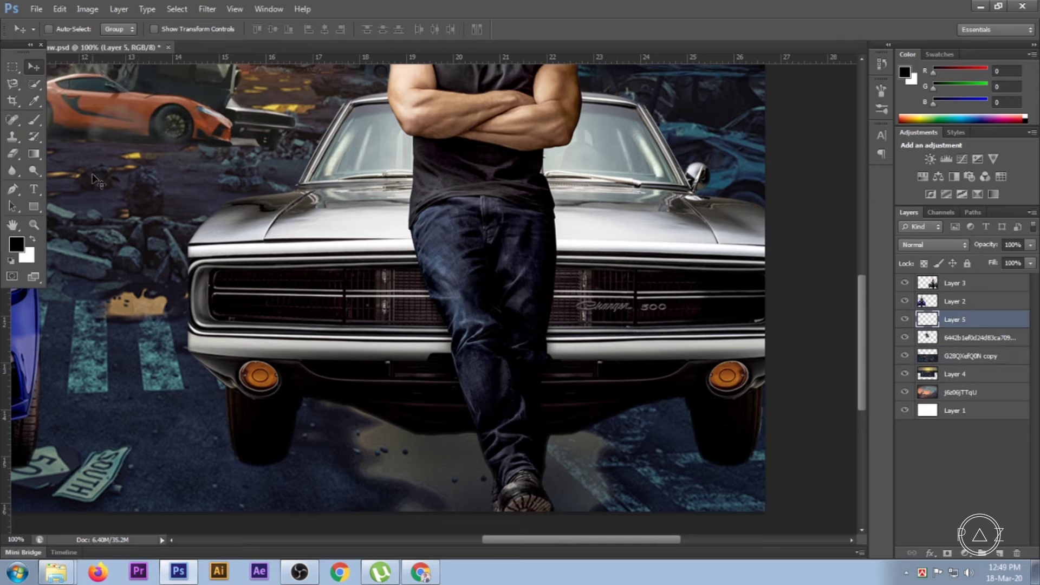
{"action": "left_click", "coordinate": [34, 122]}
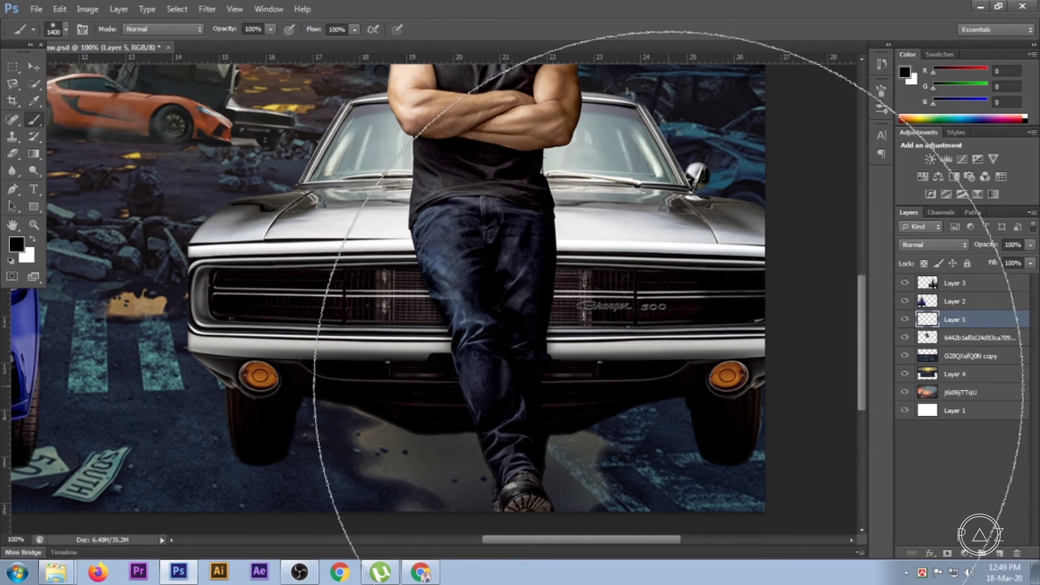
{"action": "key", "text": "bracketleft"}
{"action": "key", "text": "bracketleft"}
{"action": "key", "text": "bracketleft"}
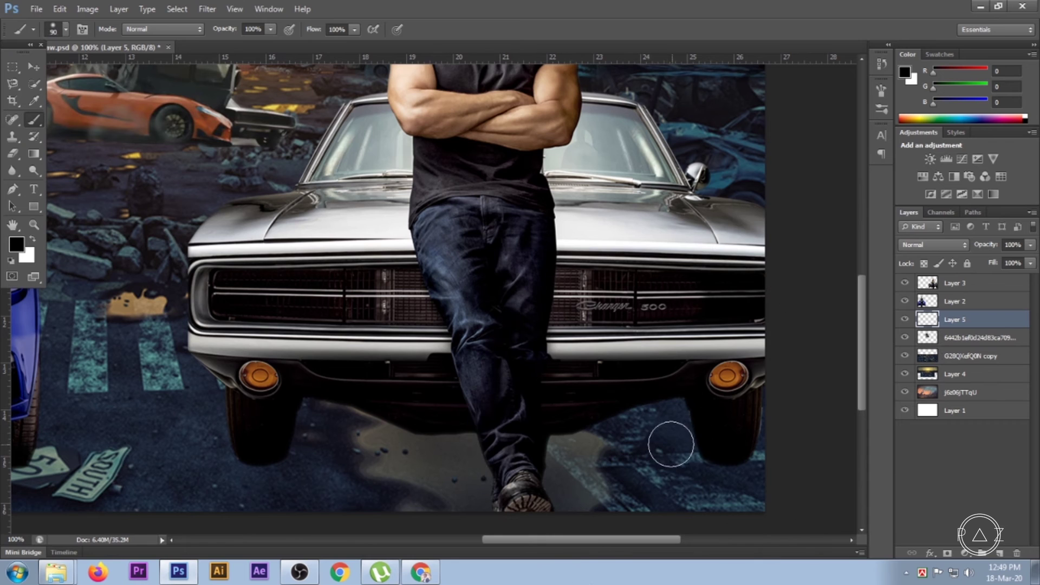
{"action": "key", "text": "bracketright"}
{"action": "key", "text": "bracketright"}
{"action": "left_click_drag", "start_coordinate": [710, 461], "coordinate": [720, 460]}
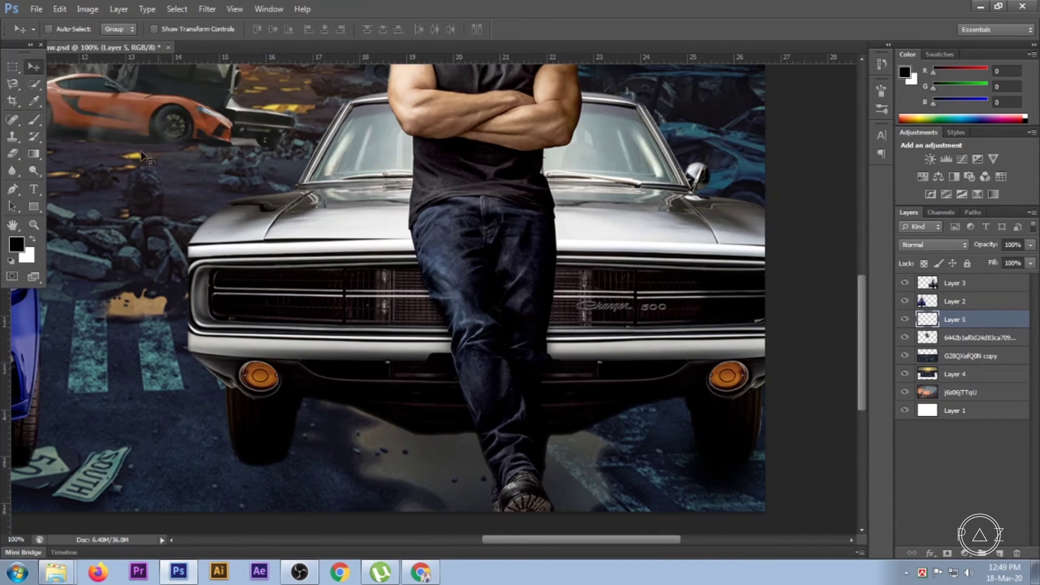
Step: Squash and stretch the painted shadow into a thin, wide sliver and commit
{"action": "key", "text": "ctrl+t"}
{"action": "left_click_drag", "start_coordinate": [703, 381], "coordinate": [704, 427]}
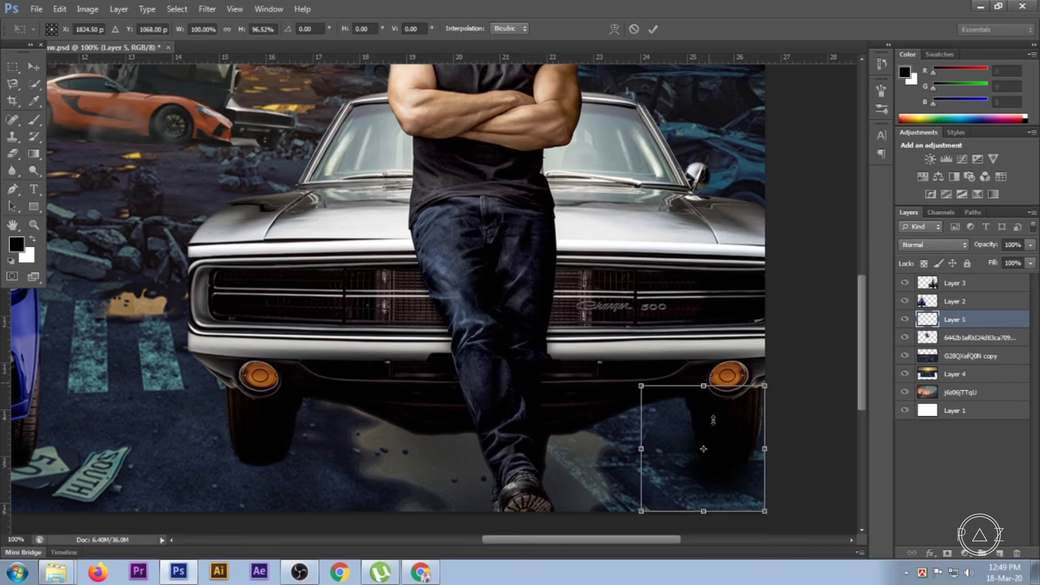
{"action": "left_click_drag", "start_coordinate": [704, 511], "coordinate": [704, 474]}
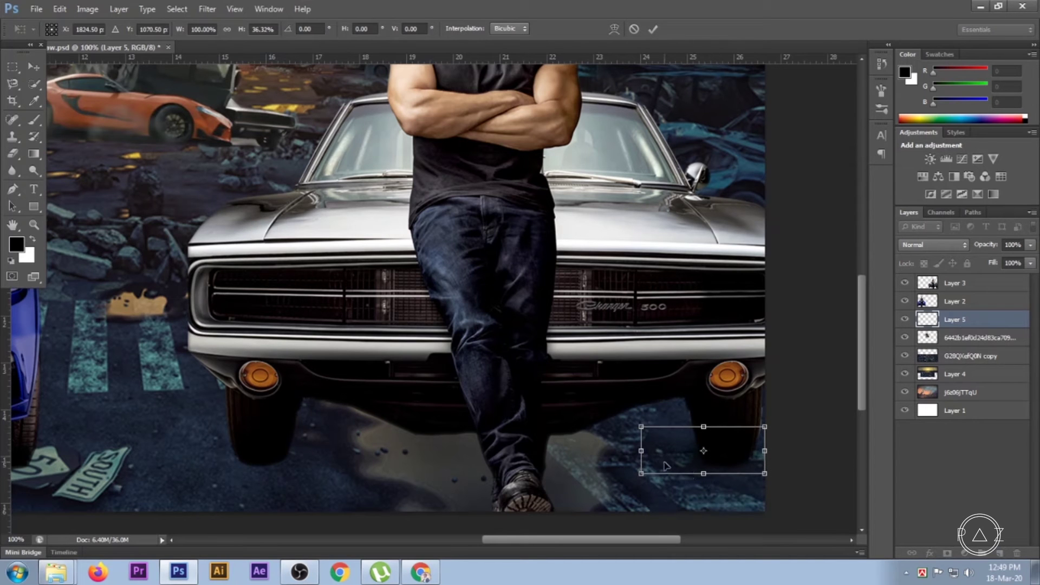
{"action": "left_click_drag", "start_coordinate": [636, 451], "coordinate": [625, 451]}
{"action": "left_click_drag", "start_coordinate": [695, 426], "coordinate": [695, 457]}
{"action": "left_click_drag", "start_coordinate": [625, 466], "coordinate": [605, 466]}
{"action": "left_click", "coordinate": [653, 29]}
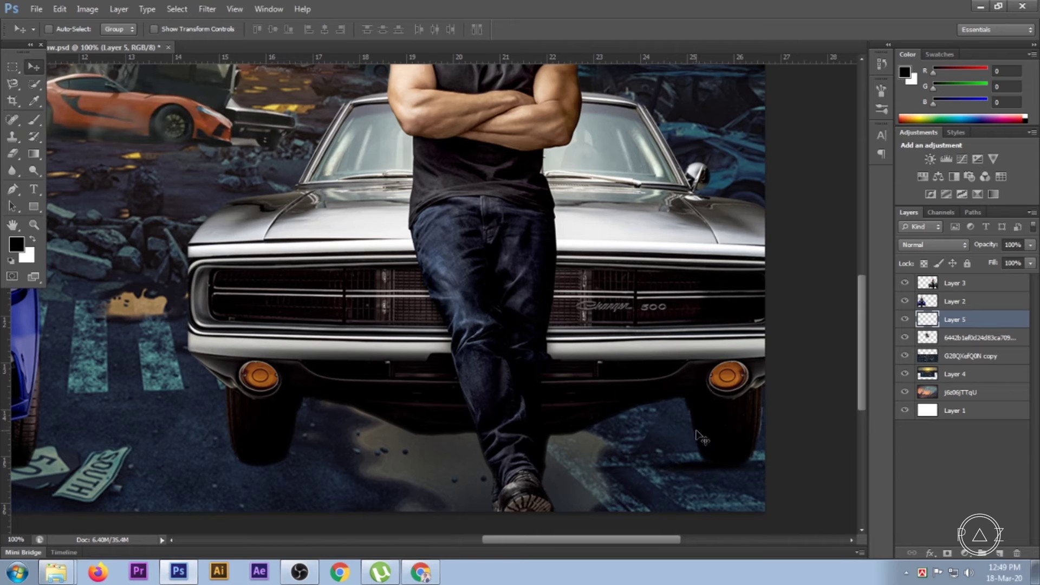
Step: Duplicate the shadow layer as Layer 5 copy and shift it slightly left
{"action": "key", "text": "ctrl+alt+z"}
{"action": "left_click", "coordinate": [602, 458], "text": "alt"}
{"action": "left_click", "coordinate": [532, 498], "text": "alt"}
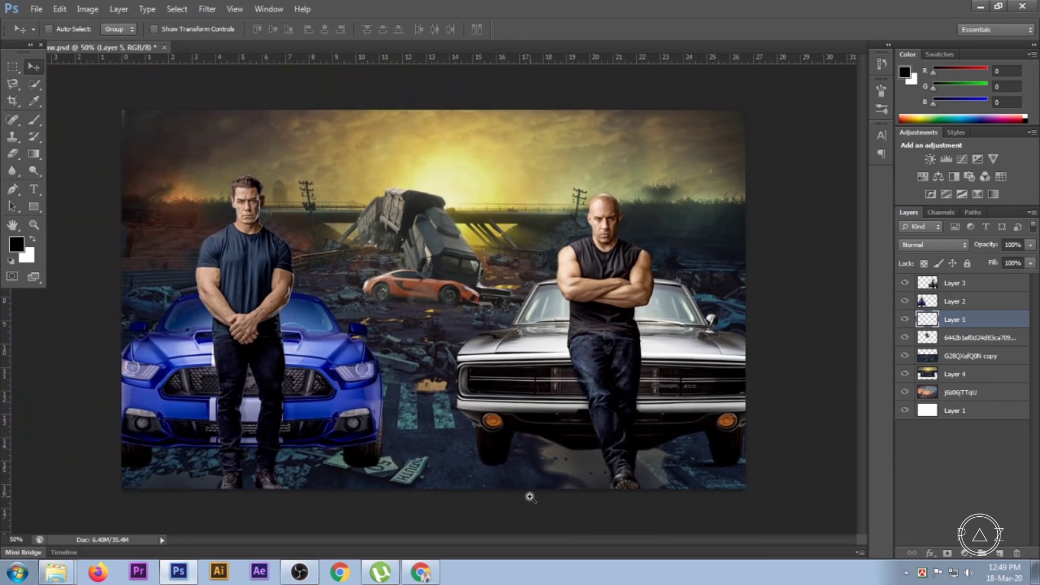
{"action": "left_click", "coordinate": [507, 473]}
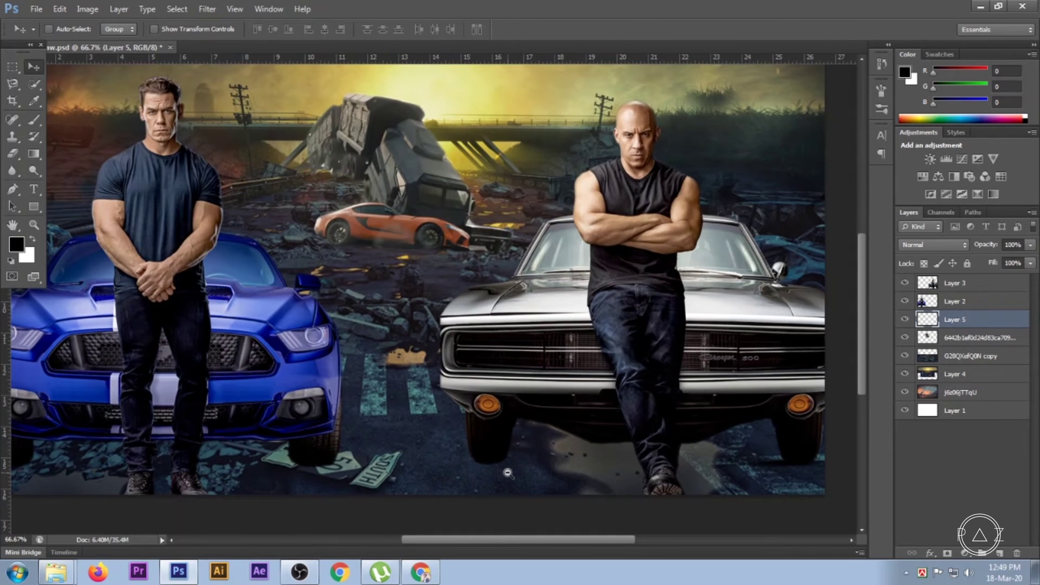
{"action": "left_click", "coordinate": [508, 473], "text": "alt"}
{"action": "left_click", "coordinate": [508, 473]}
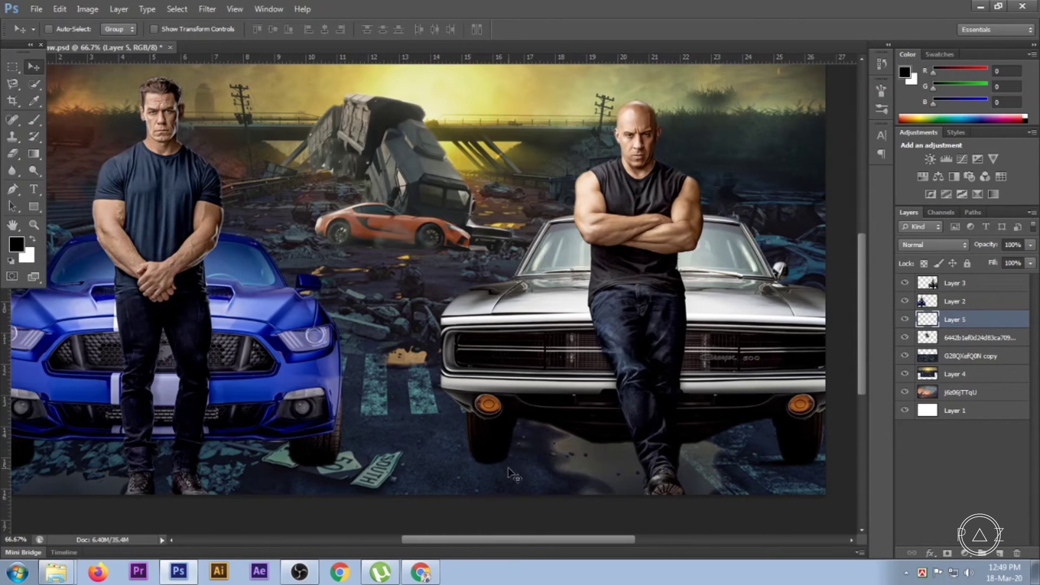
{"action": "key", "text": "ctrl+j"}
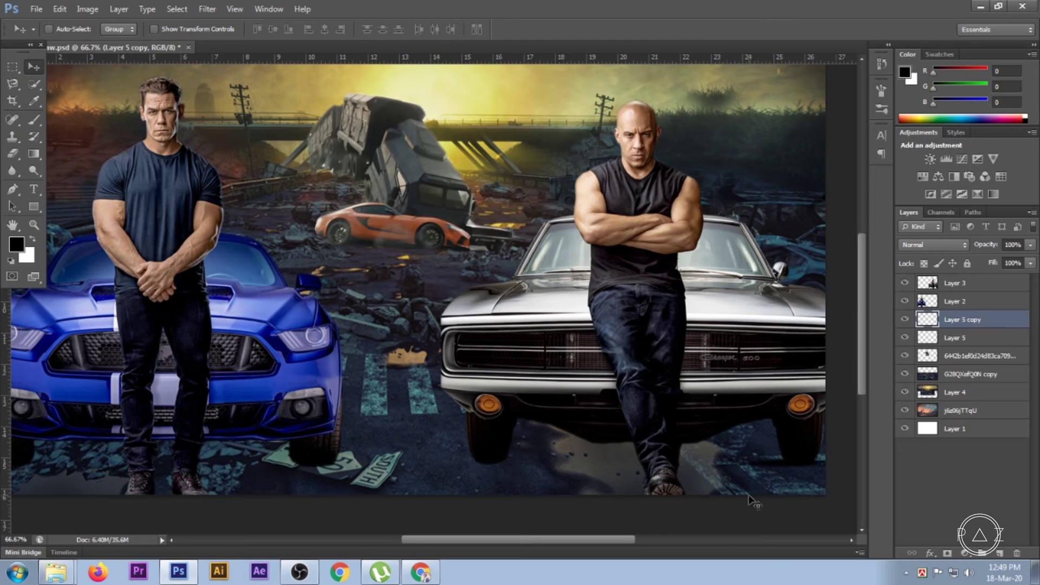
{"action": "left_click_drag", "start_coordinate": [529, 473], "coordinate": [499, 474]}
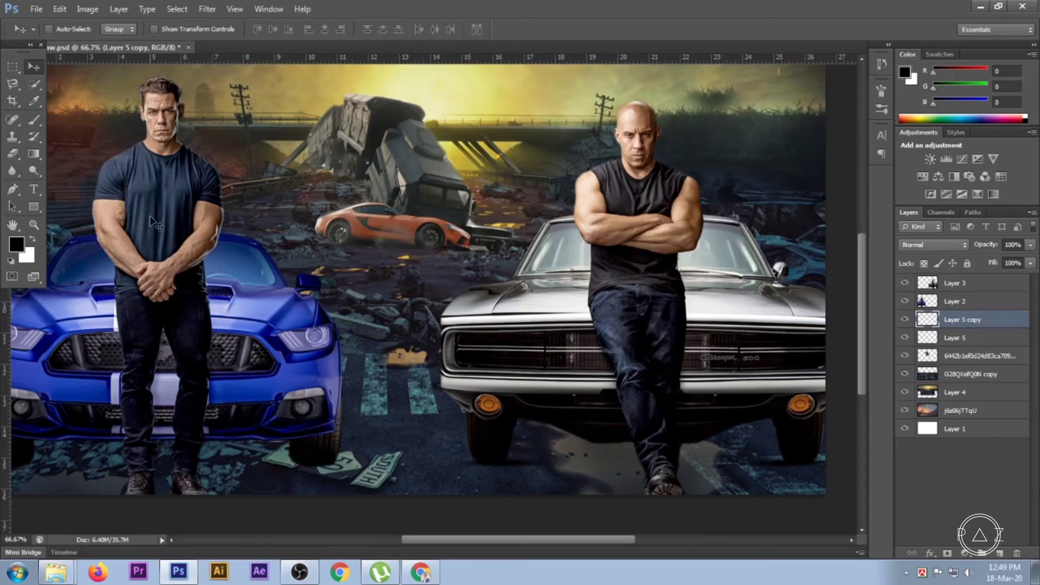
{"action": "left_click", "coordinate": [905, 320]}
{"action": "key", "text": "ctrl+minus"}
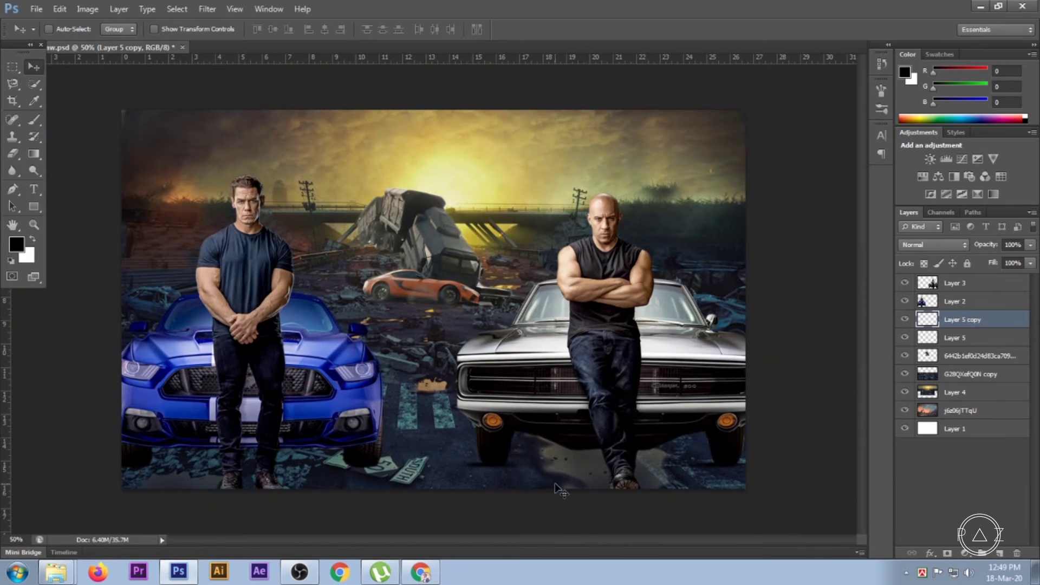
{"action": "left_click", "coordinate": [315, 470], "text": "ctrl"}
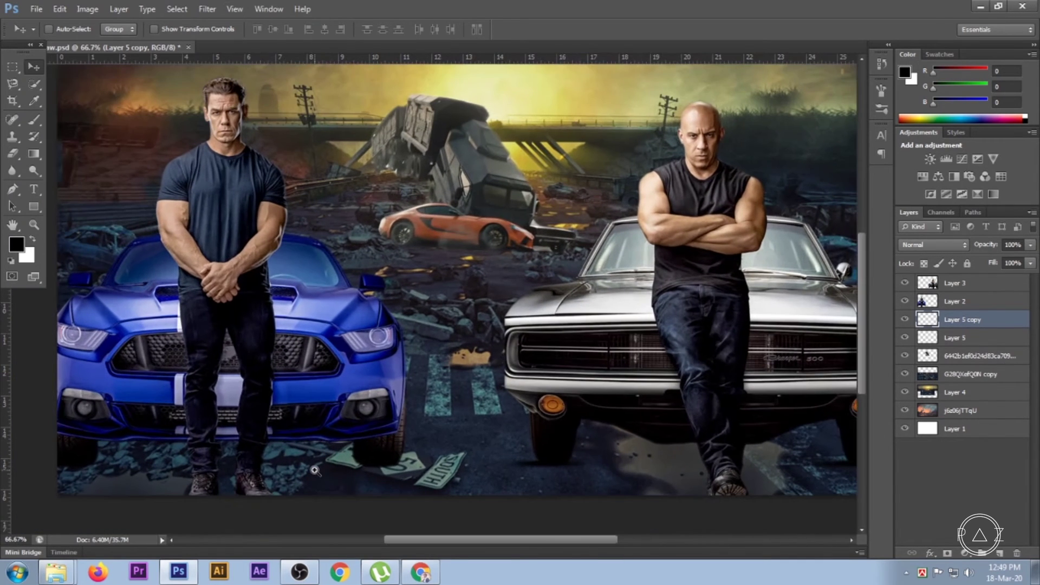
Step: On a new Layer 6, paint a black shadow under the blue car and flatten it
{"action": "left_click", "coordinate": [998, 554]}
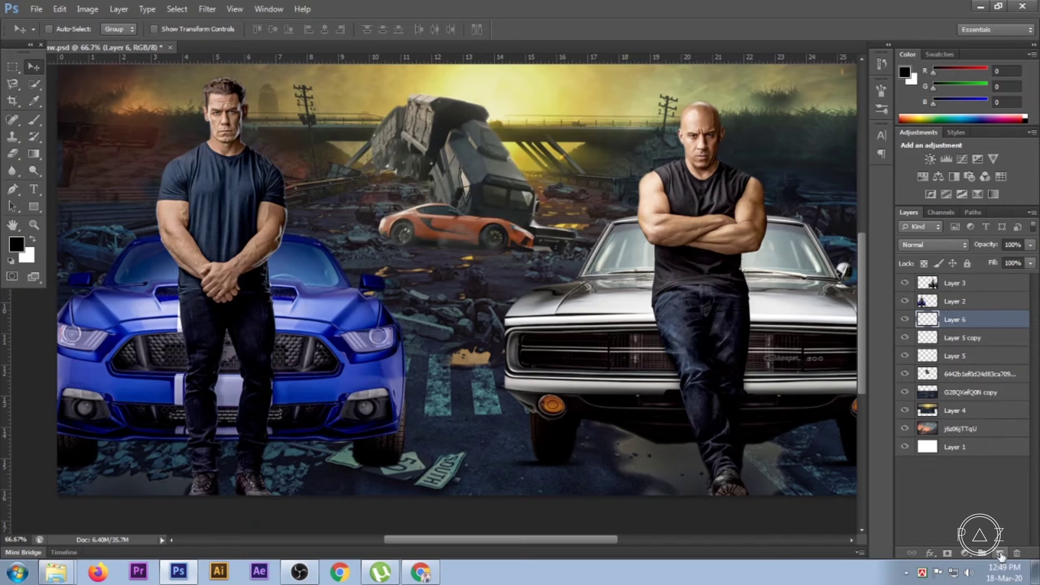
{"action": "left_click", "coordinate": [35, 120]}
{"action": "left_click", "coordinate": [377, 461]}
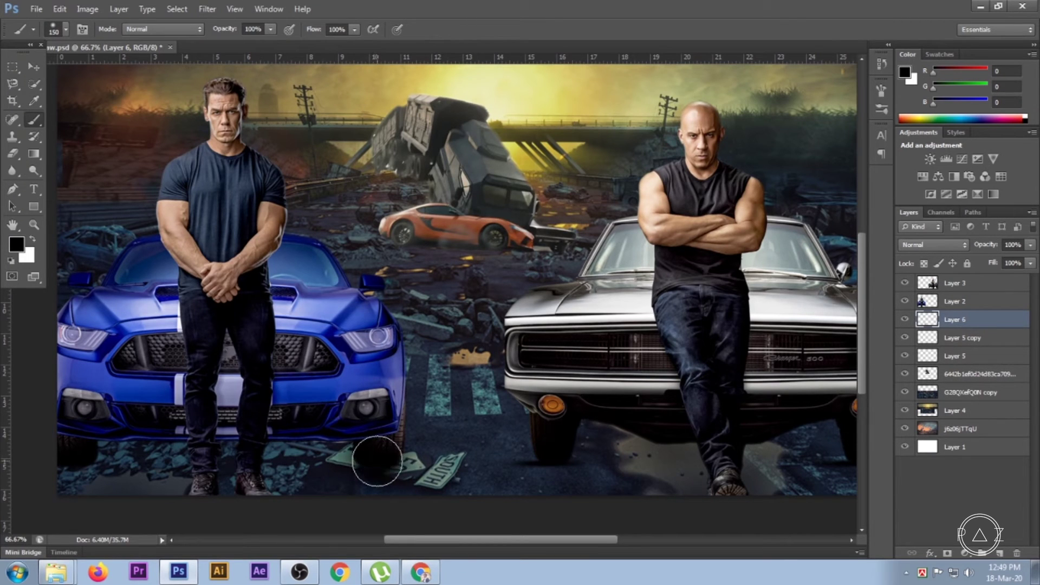
{"action": "left_click", "coordinate": [33, 68]}
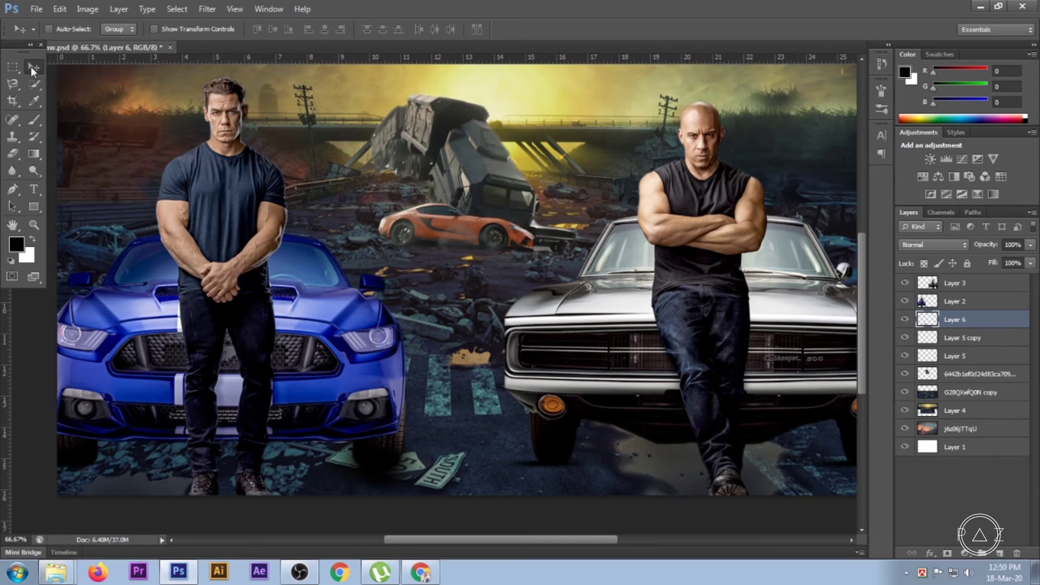
{"action": "key", "text": "ctrl+t"}
{"action": "left_click_drag", "start_coordinate": [378, 410], "coordinate": [397, 464]}
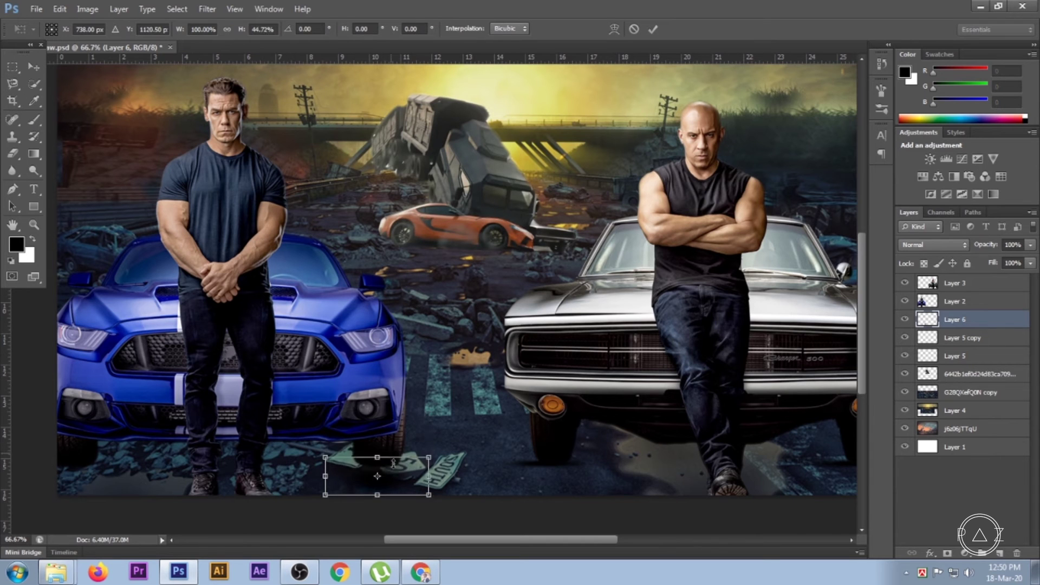
{"action": "key", "text": "Up"}
{"action": "key", "text": "Up"}
{"action": "key", "text": "Up"}
{"action": "key", "text": "Up"}
{"action": "key", "text": "Up"}
{"action": "key", "text": "Up"}
{"action": "key", "text": "Up"}
{"action": "key", "text": "Up"}
{"action": "key", "text": "Up"}
{"action": "key", "text": "Up"}
{"action": "key", "text": "Up"}
{"action": "key", "text": "Up"}
{"action": "left_click_drag", "start_coordinate": [378, 452], "coordinate": [442, 471]}
{"action": "left_click_drag", "start_coordinate": [325, 468], "coordinate": [313, 468]}
{"action": "left_click_drag", "start_coordinate": [377, 479], "coordinate": [377, 474]}
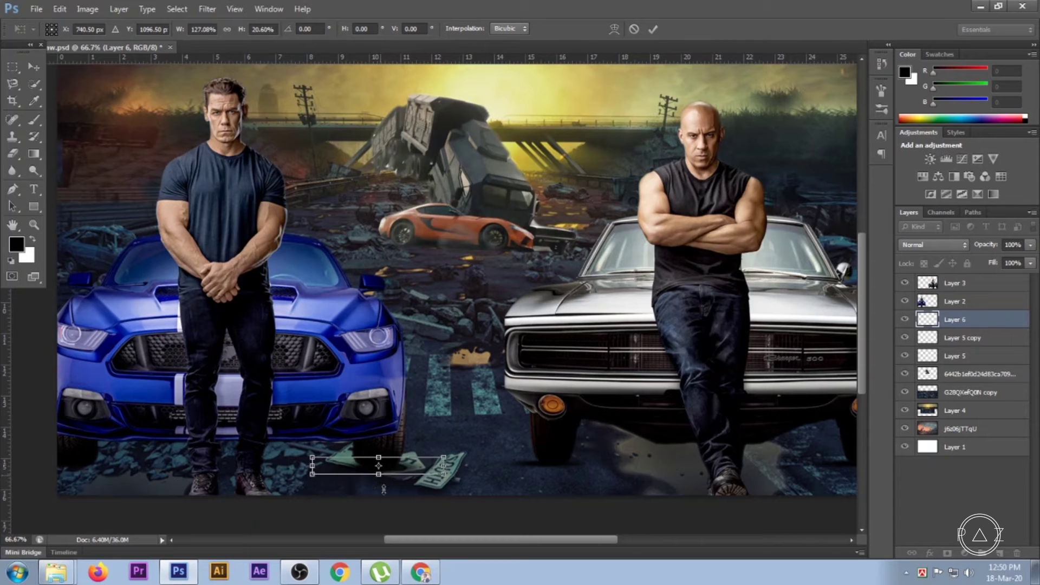
{"action": "left_click", "coordinate": [654, 29]}
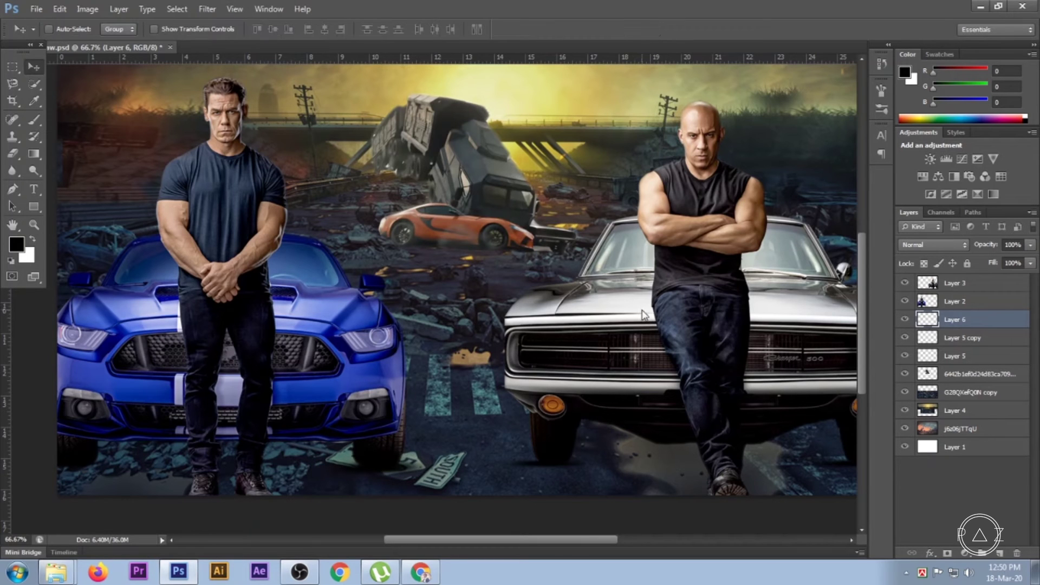
{"action": "left_click_drag", "start_coordinate": [362, 412], "coordinate": [439, 392]}
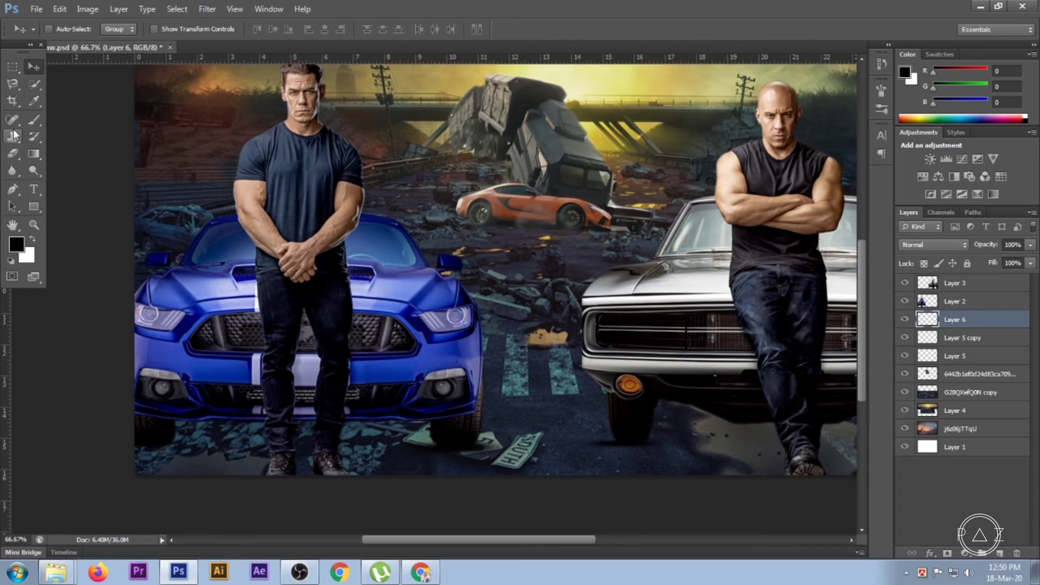
Step: Paint a second black shadow dab at the lower left and transform it
{"action": "left_click", "coordinate": [34, 119]}
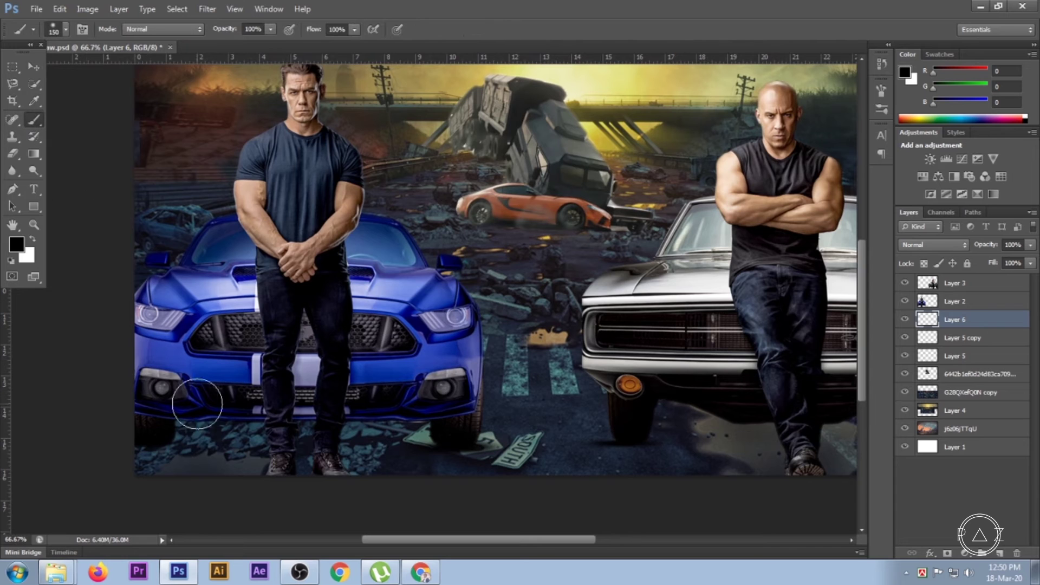
{"action": "left_click", "coordinate": [157, 444]}
{"action": "left_click", "coordinate": [32, 59]}
{"action": "key", "text": "ctrl+t"}
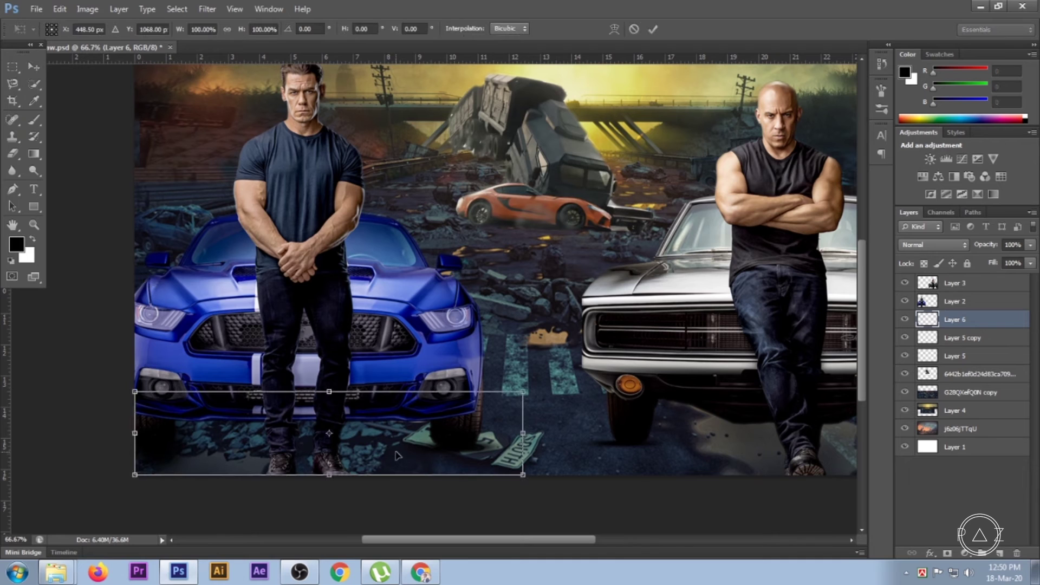
{"action": "left_click", "coordinate": [652, 31]}
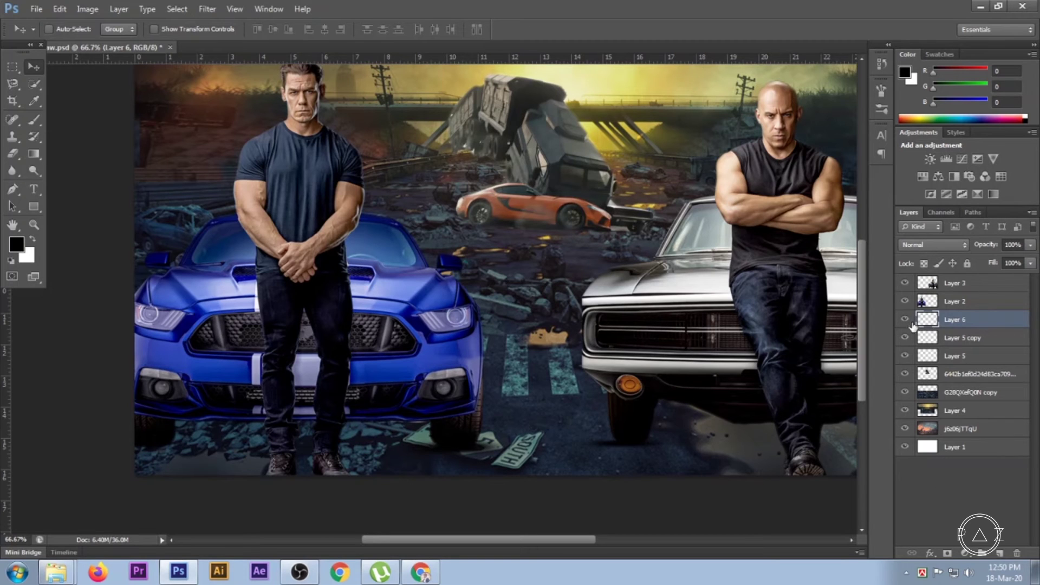
Step: Duplicate the shadow layer and shift the copy left along the road
{"action": "key", "text": "ctrl+j"}
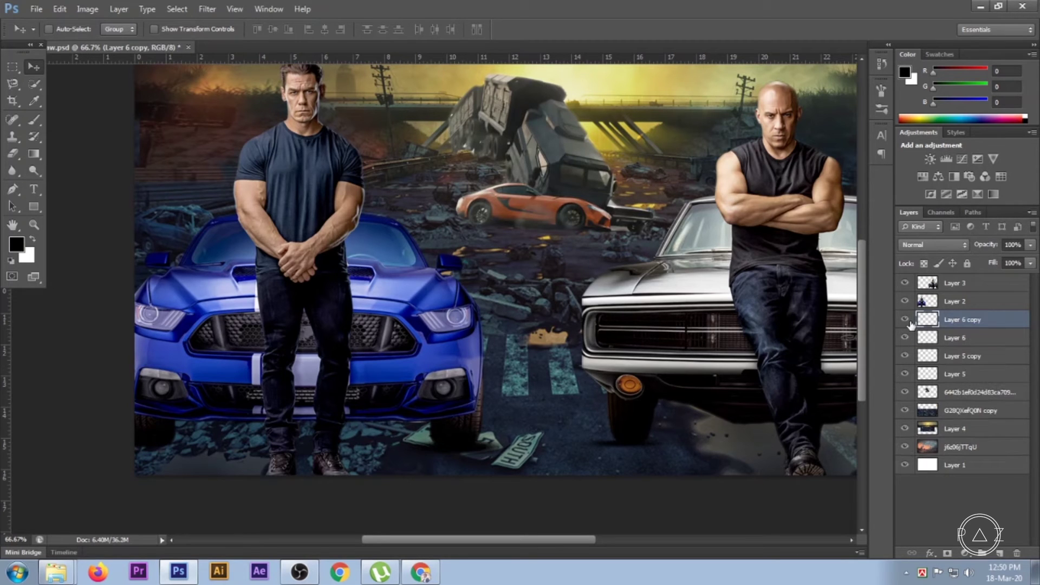
{"action": "left_click_drag", "start_coordinate": [531, 413], "coordinate": [226, 433]}
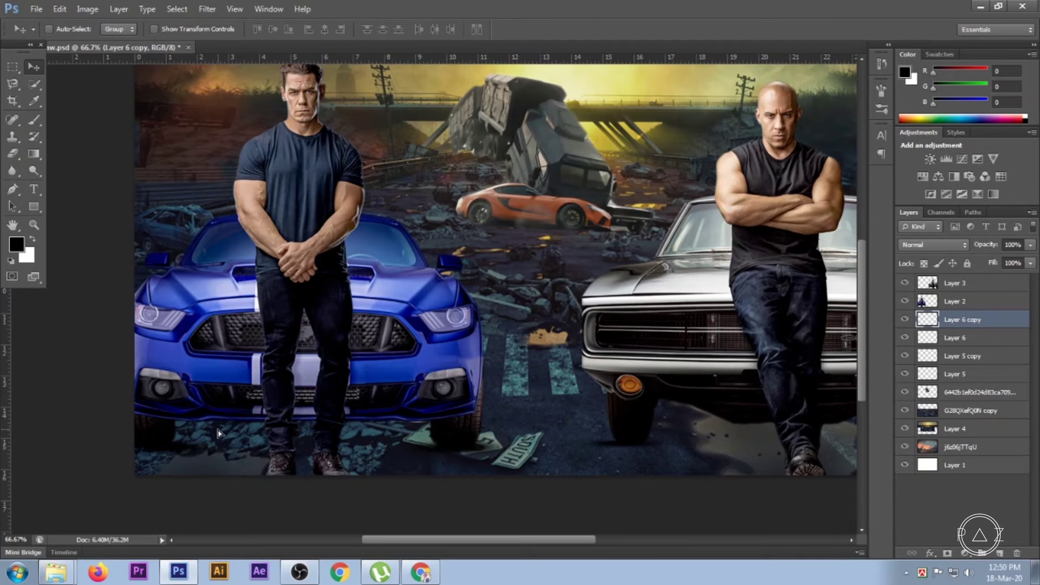
{"action": "scroll", "coordinate": [519, 426], "scroll_direction": "down", "scroll_amount": 1}
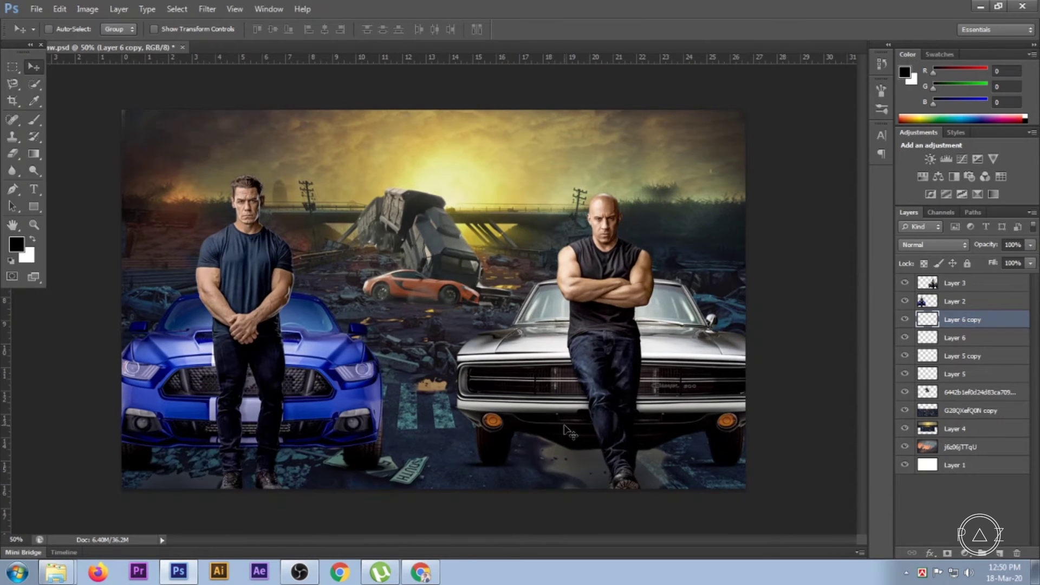
{"action": "scroll", "coordinate": [518, 444], "scroll_direction": "down", "scroll_amount": 2}
{"action": "scroll", "coordinate": [516, 439], "scroll_direction": "up", "scroll_amount": 2}
Step: Toggle the G28QXefQ0N copy road layer's visibility to compare, then set it to Multiply
{"action": "left_click", "coordinate": [905, 410]}
{"action": "left_click", "coordinate": [904, 411]}
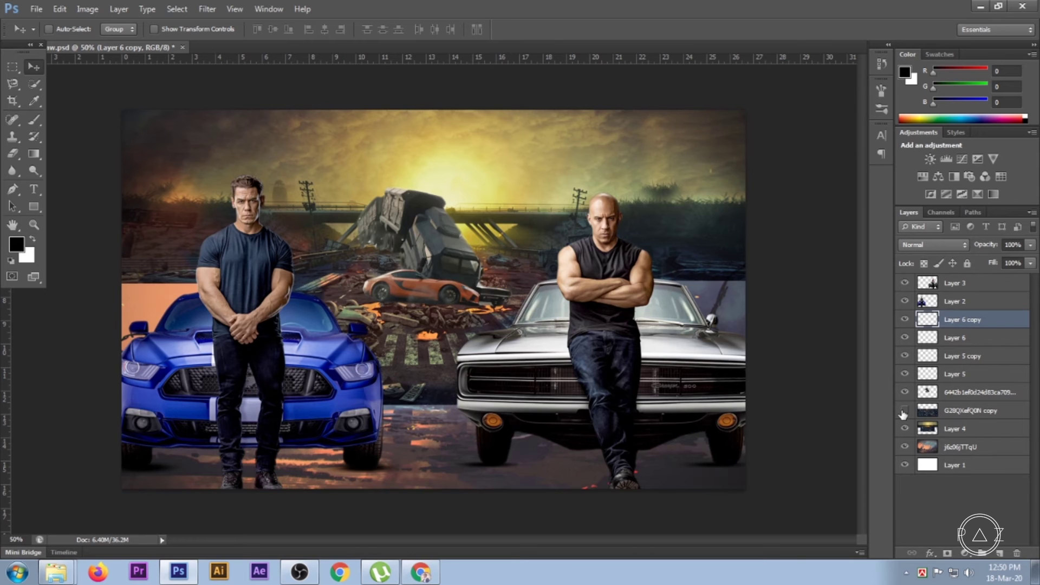
{"action": "left_click", "coordinate": [904, 410]}
{"action": "left_click", "coordinate": [934, 413]}
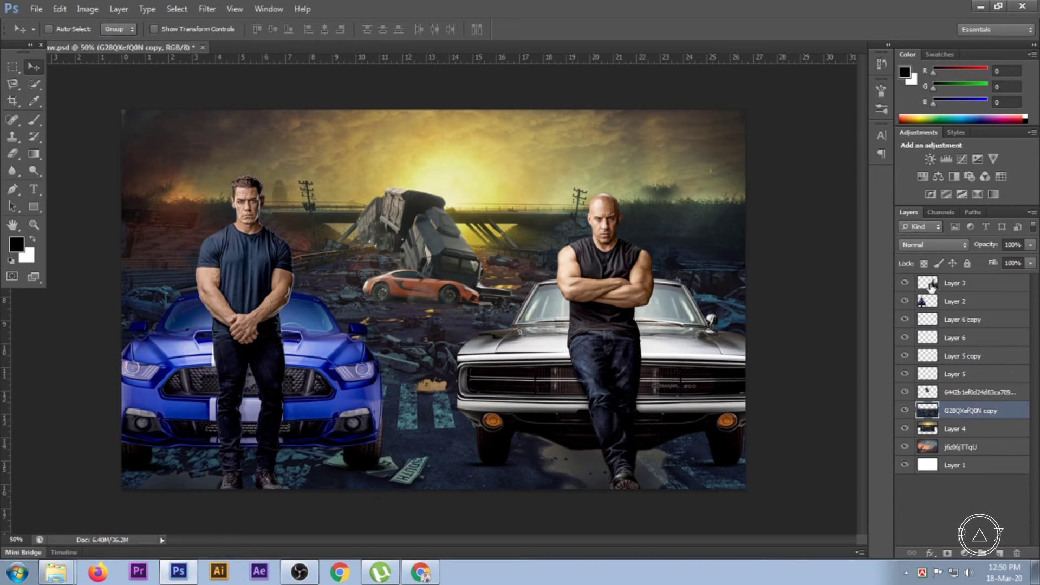
{"action": "left_click", "coordinate": [922, 246]}
{"action": "left_click", "coordinate": [921, 48]}
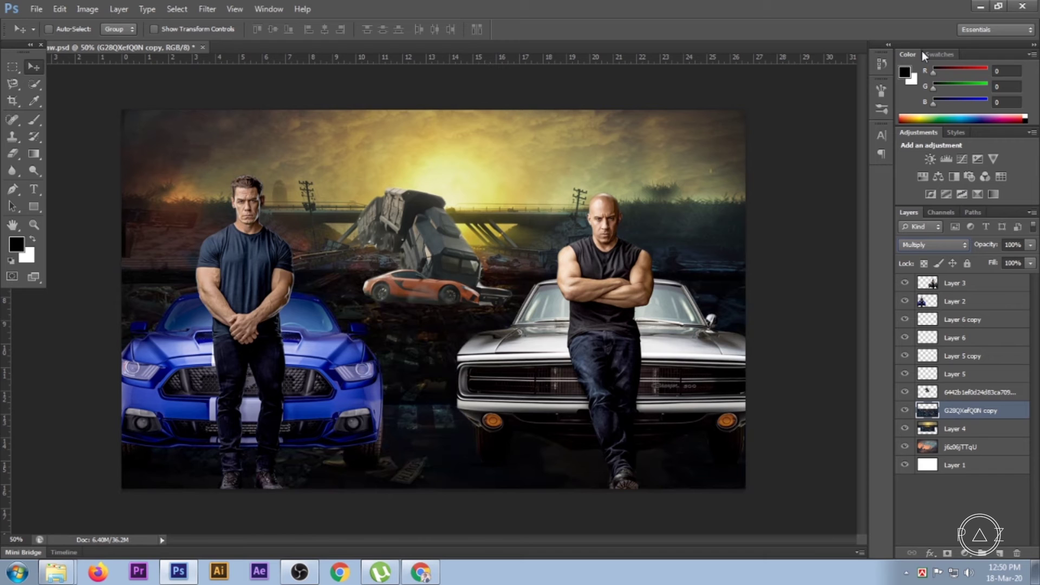
Step: Cycle the road layer through Screen, Overlay, Soft Light and Divide, settling on Difference
{"action": "key", "text": "Down"}
{"action": "key", "text": "Down"}
{"action": "key", "text": "Down"}
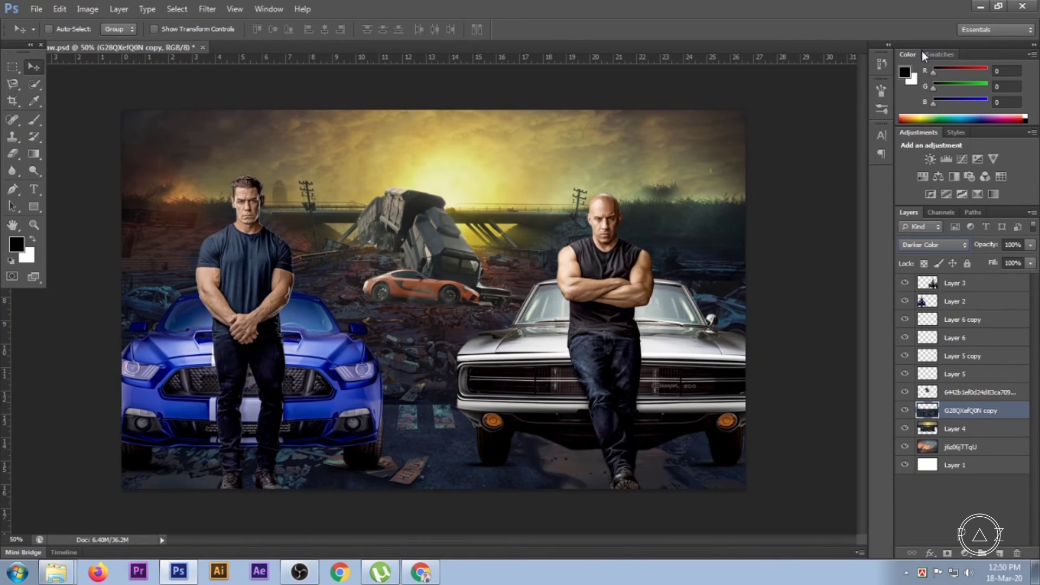
{"action": "key", "text": "Down"}
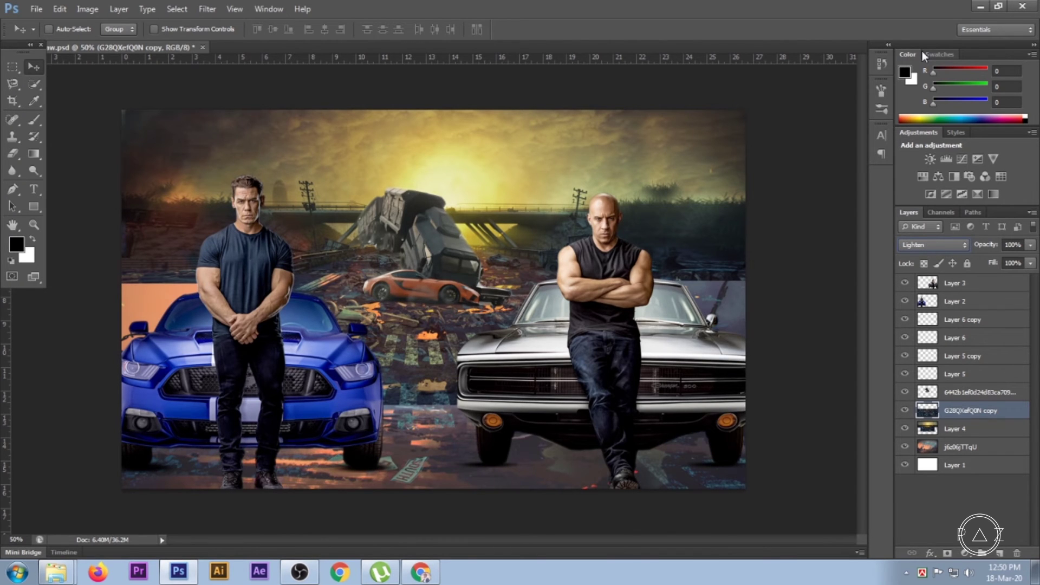
{"action": "key", "text": "Down"}
{"action": "key", "text": "Down"}
{"action": "key", "text": "Down"}
{"action": "key", "text": "Down"}
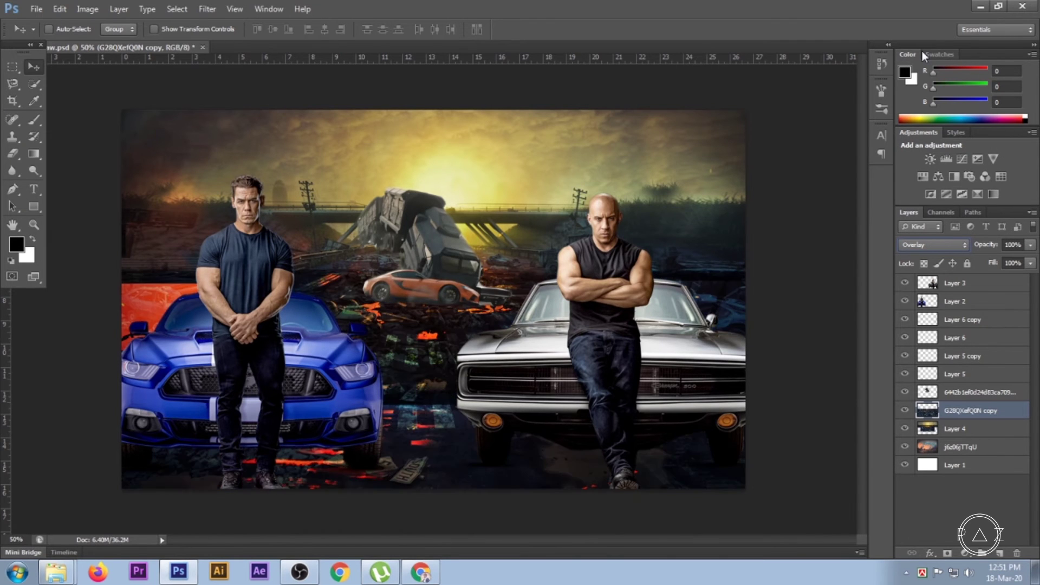
{"action": "key", "text": "Down"}
{"action": "key", "text": "Down"}
{"action": "key", "text": "Up"}
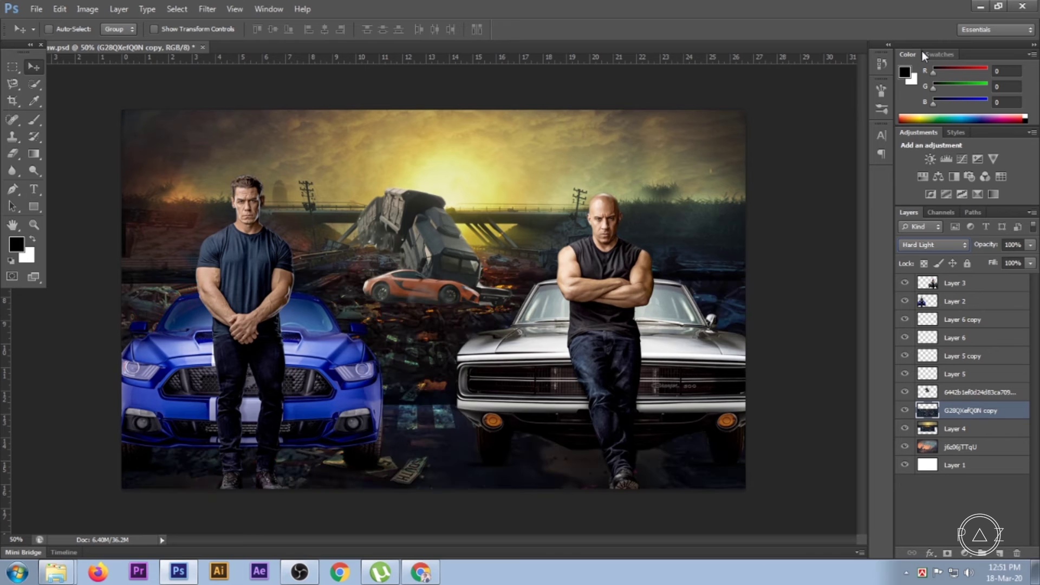
{"action": "key", "text": "Up"}
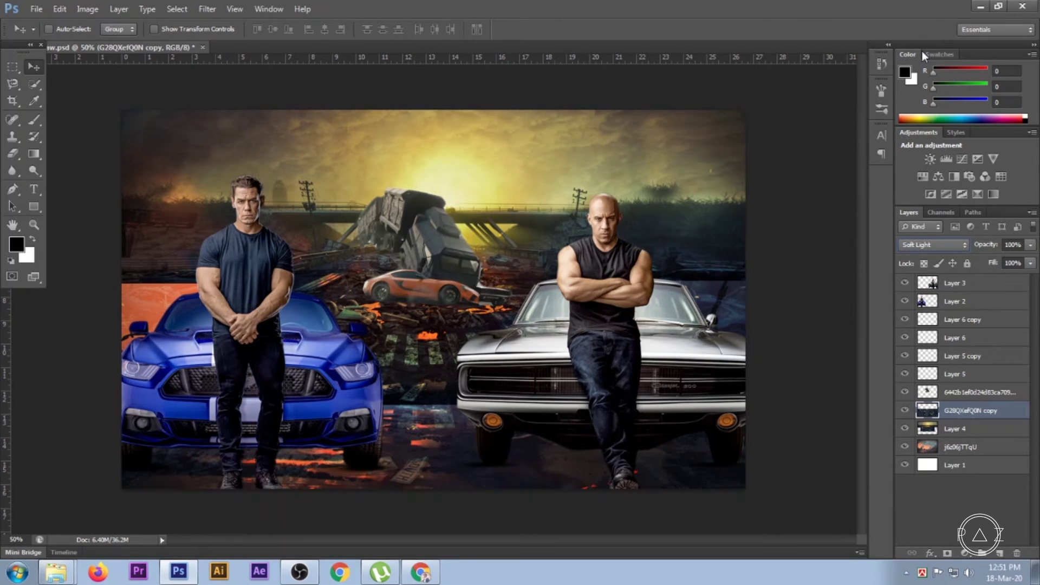
{"action": "key", "text": "Down"}
{"action": "key", "text": "Down"}
{"action": "key", "text": "Down"}
{"action": "key", "text": "Down"}
{"action": "key", "text": "Down"}
{"action": "key", "text": "Down"}
{"action": "key", "text": "Down"}
{"action": "key", "text": "Up"}
{"action": "key", "text": "Down"}
{"action": "key", "text": "Up"}
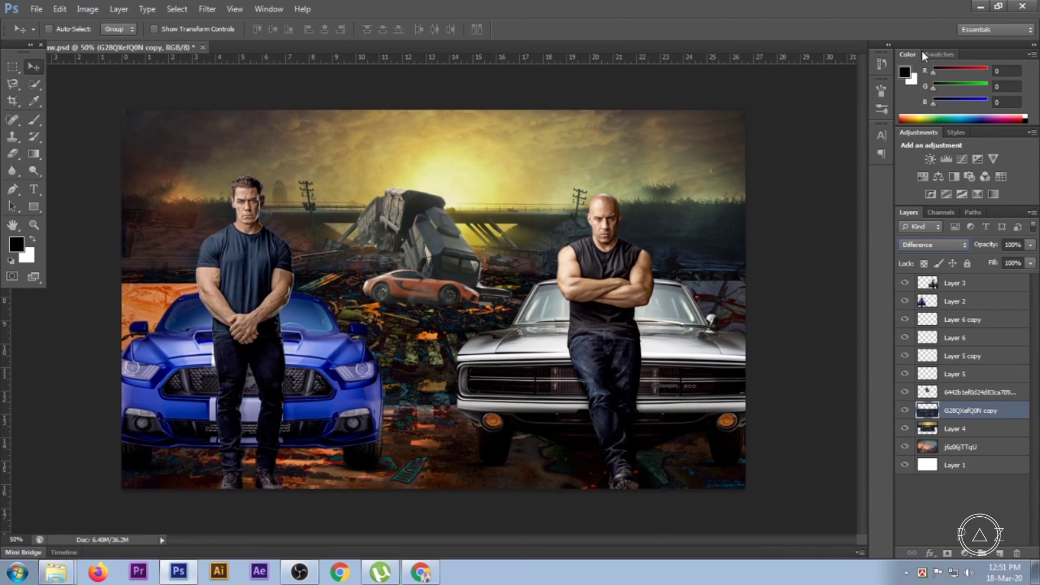
{"action": "key", "text": "Down"}
{"action": "key", "text": "Up"}
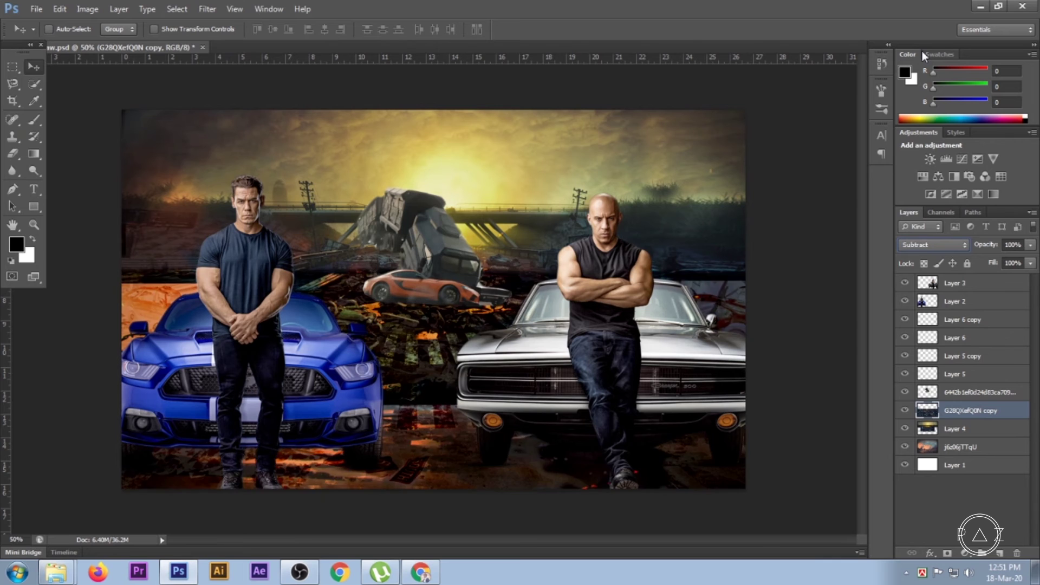
{"action": "key", "text": "Down"}
{"action": "key", "text": "Down"}
{"action": "key", "text": "Down"}
{"action": "key", "text": "Up"}
{"action": "key", "text": "Up"}
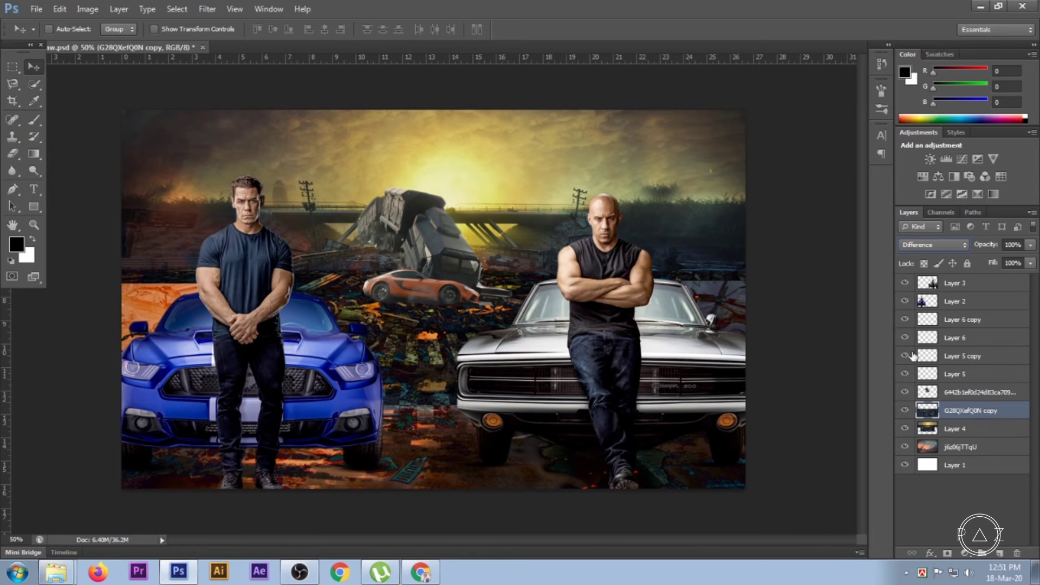
{"action": "key", "text": "Down"}
{"action": "key", "text": "Up"}
{"action": "left_click", "coordinate": [927, 392]}
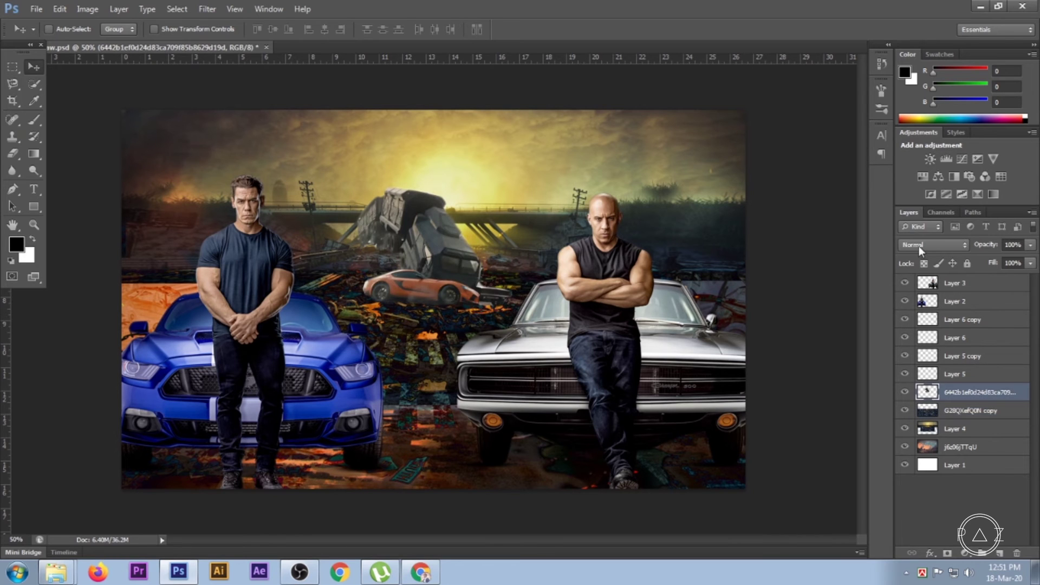
Step: Try Multiply, Darken and Darker Color on the wrecked-vehicles layer, then return it to Normal
{"action": "left_click", "coordinate": [919, 245]}
{"action": "left_click", "coordinate": [904, 48]}
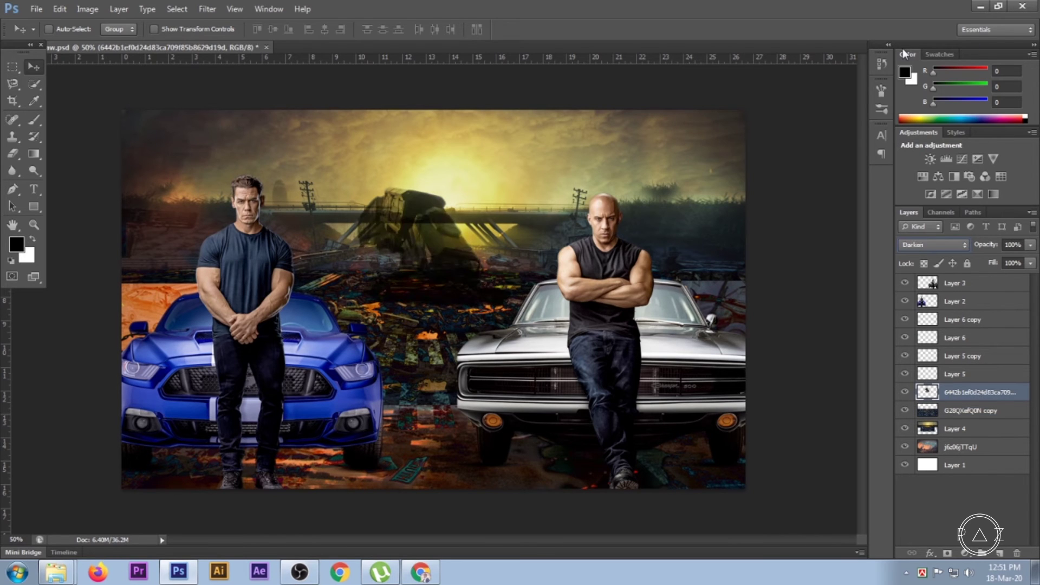
{"action": "key", "text": "Up"}
{"action": "key", "text": "Down"}
{"action": "key", "text": "Down"}
{"action": "key", "text": "Down"}
{"action": "key", "text": "Down"}
{"action": "key", "text": "Down"}
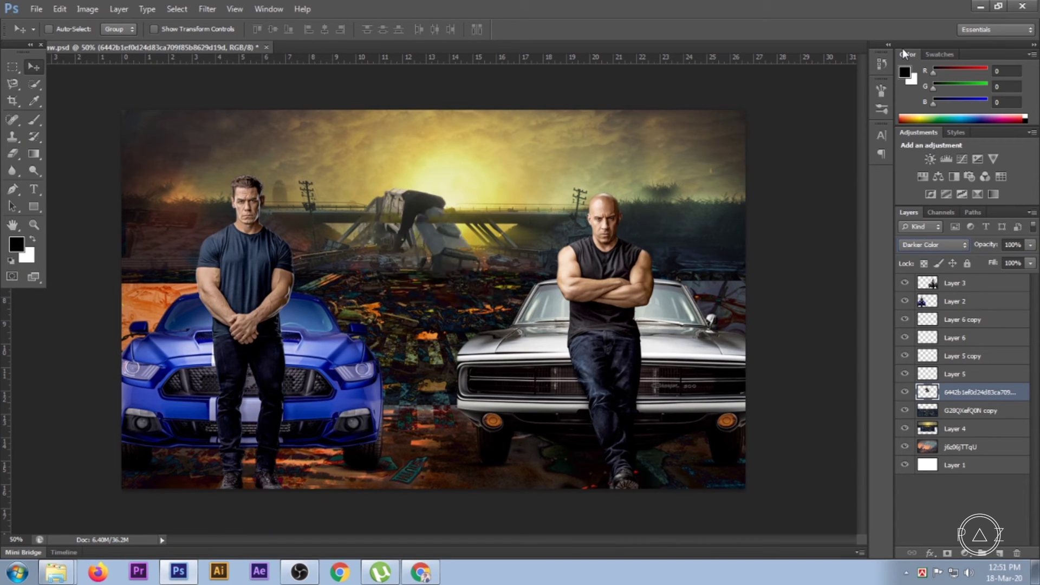
{"action": "key", "text": "Down"}
{"action": "key", "text": "Down"}
{"action": "key", "text": "Down"}
{"action": "key", "text": "Down"}
{"action": "key", "text": "Down"}
{"action": "key", "text": "Down"}
{"action": "key", "text": "Down"}
{"action": "key", "text": "Down"}
{"action": "key", "text": "Down"}
{"action": "key", "text": "Down"}
{"action": "key", "text": "Down"}
{"action": "key", "text": "Down"}
{"action": "key", "text": "Down"}
{"action": "key", "text": "Down"}
{"action": "key", "text": "Down"}
{"action": "key", "text": "Down"}
{"action": "key", "text": "Down"}
{"action": "key", "text": "Down"}
{"action": "key", "text": "Down"}
{"action": "key", "text": "Down"}
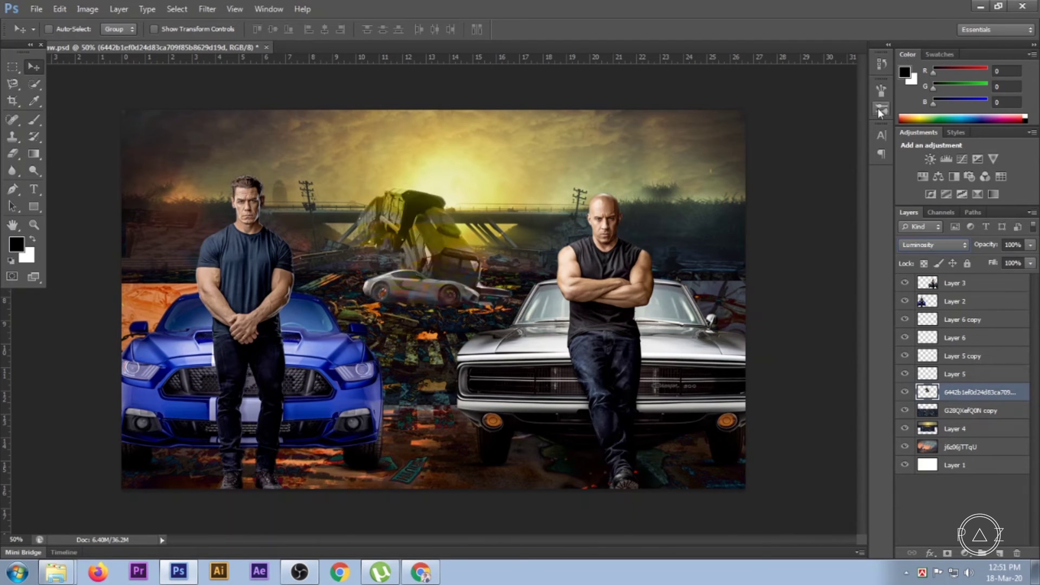
{"action": "left_click", "coordinate": [922, 245]}
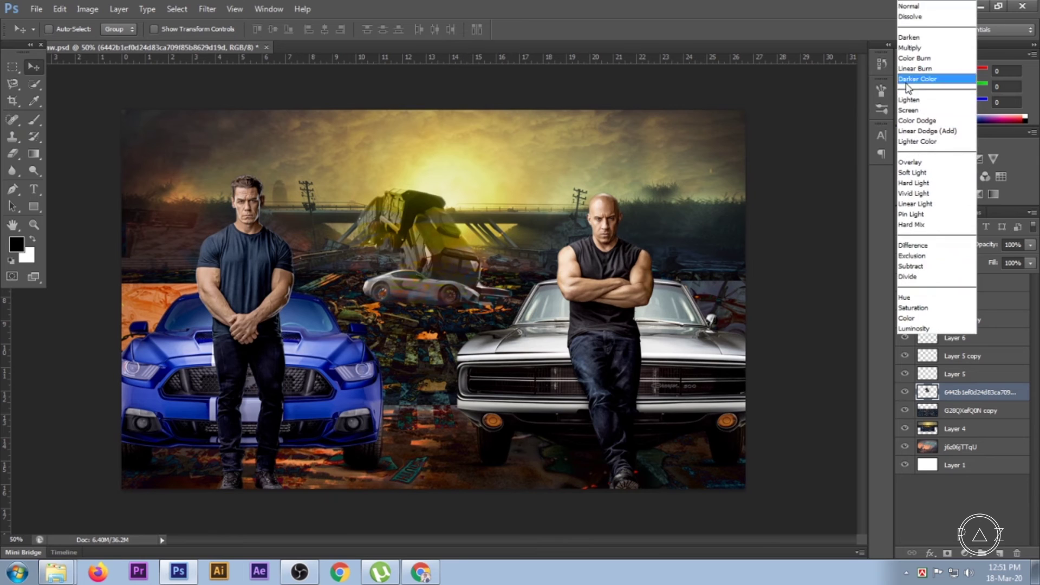
{"action": "left_click", "coordinate": [910, 7]}
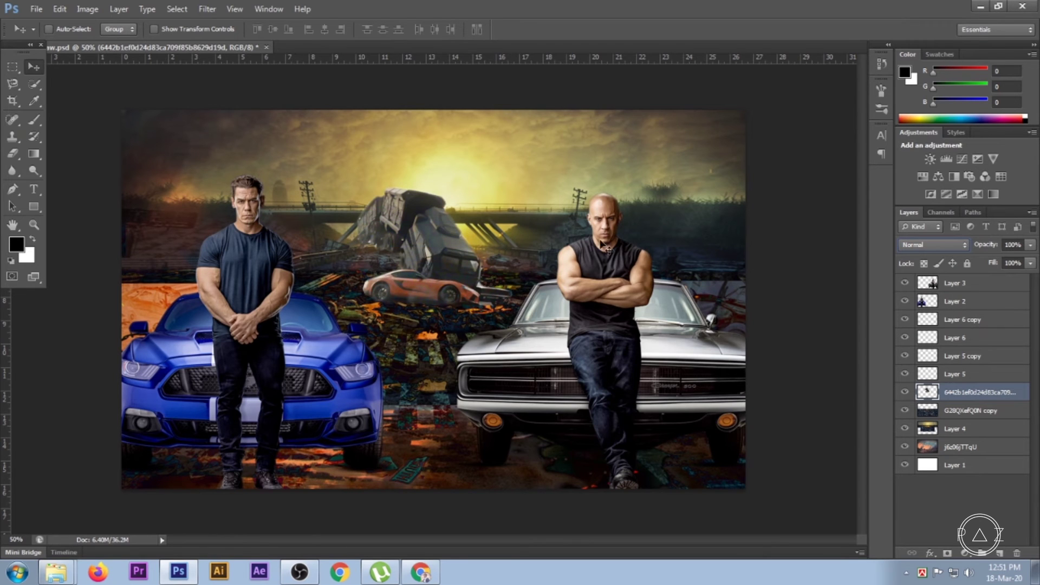
Step: Preview Lighten on the wrecked vehicles and set them back to Normal blending
{"action": "left_click", "coordinate": [910, 248]}
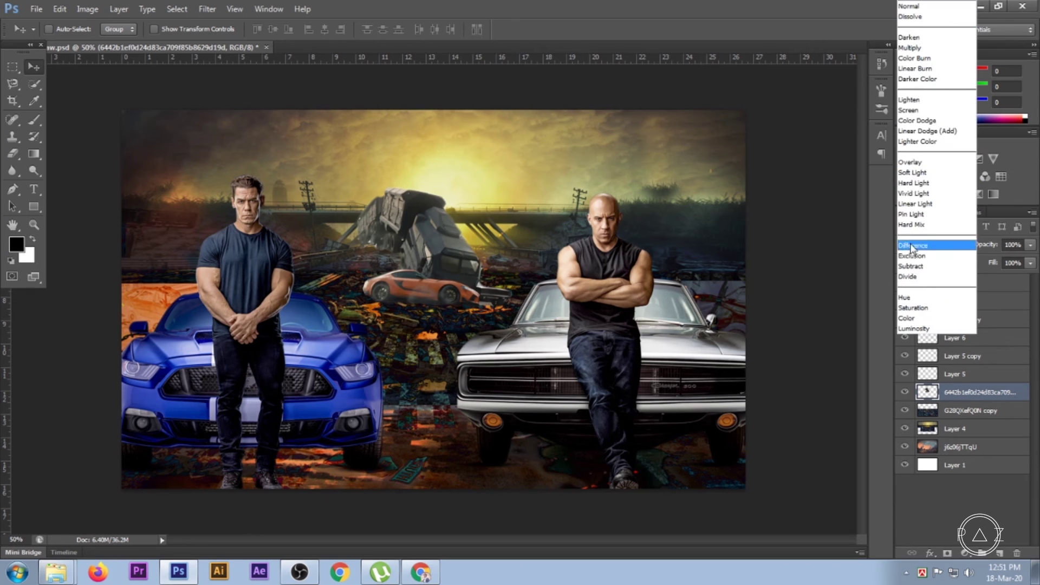
{"action": "left_click", "coordinate": [921, 102]}
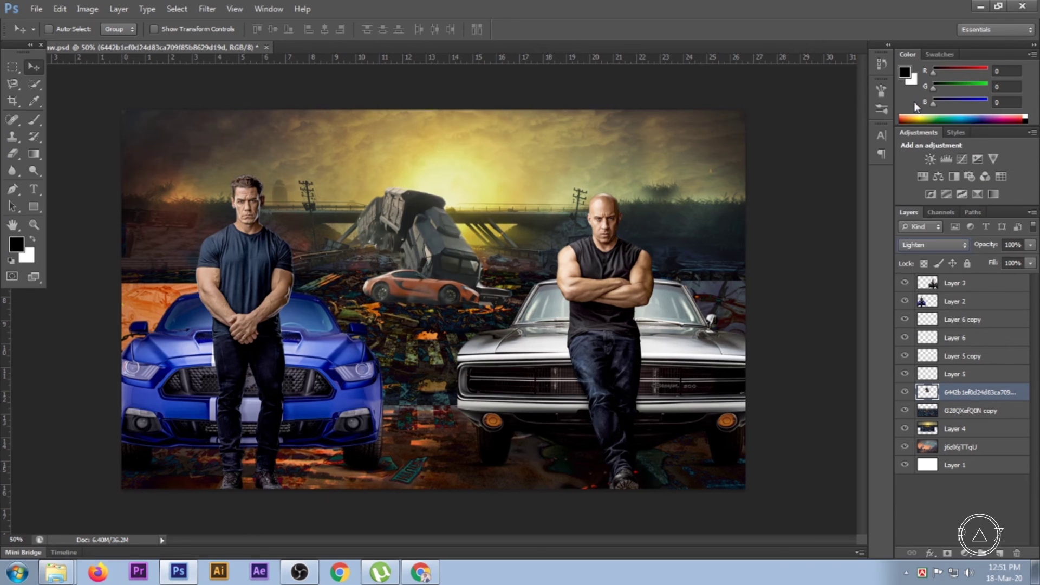
{"action": "left_click", "coordinate": [908, 248]}
{"action": "left_click", "coordinate": [910, 8]}
{"action": "left_click", "coordinate": [88, 9]}
{"action": "mouse_move", "coordinate": [106, 41]}
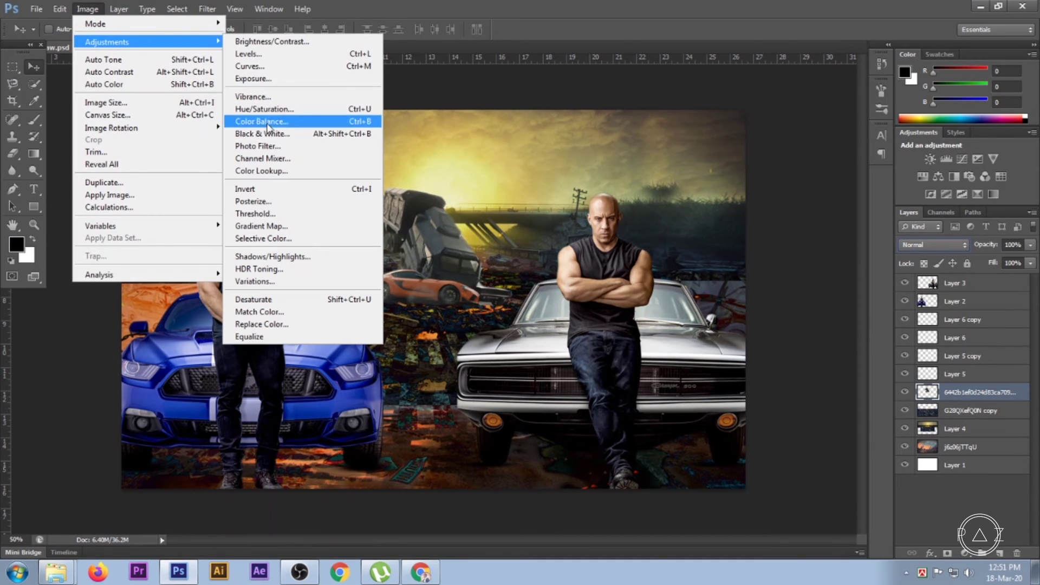
Step: In Curves, pull the RGB curve down slightly to darken the midtones
{"action": "left_click", "coordinate": [271, 71]}
{"action": "left_click", "coordinate": [884, 247]}
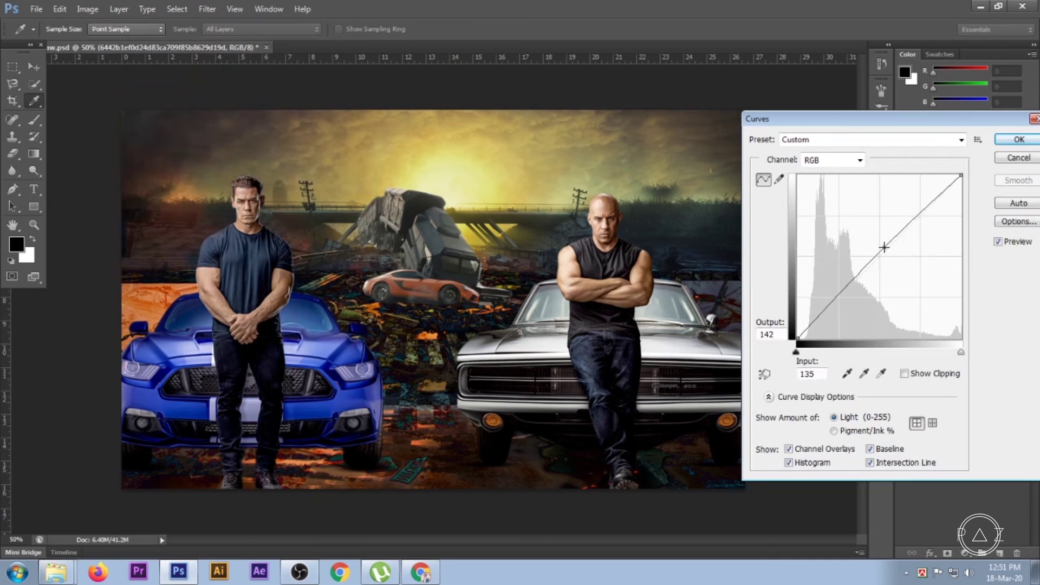
{"action": "mouse_move", "coordinate": [884, 247]}
{"action": "left_mouse_down"}
{"action": "mouse_move", "coordinate": [885, 258]}
{"action": "mouse_move", "coordinate": [912, 252]}
{"action": "left_mouse_up"}
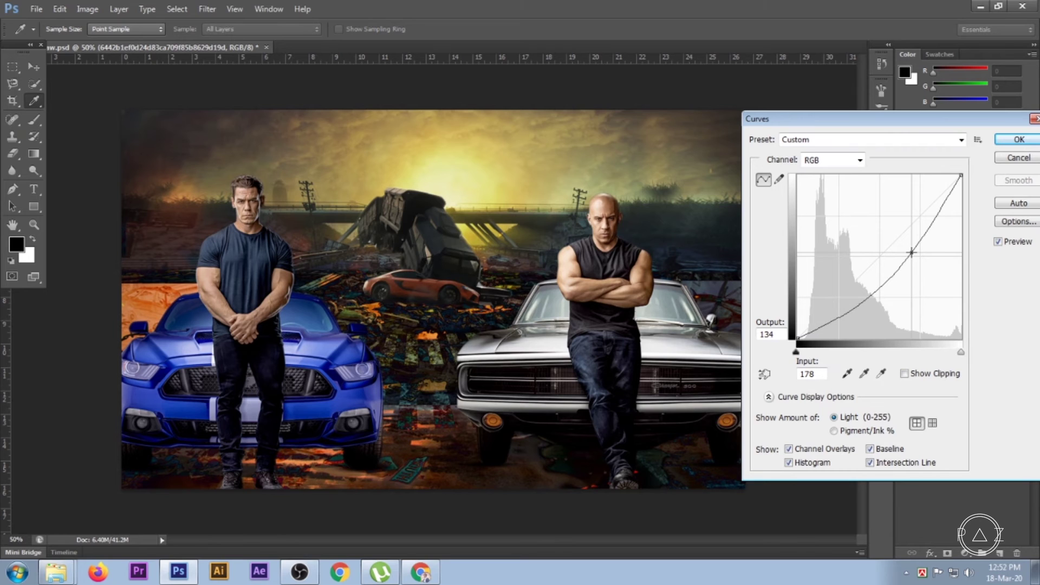
{"action": "left_click", "coordinate": [998, 242]}
Step: Raise the Red and Green channel curves, then apply the Curves correction
{"action": "left_click", "coordinate": [833, 160]}
{"action": "left_click", "coordinate": [813, 183]}
{"action": "mouse_move", "coordinate": [880, 257]}
{"action": "left_mouse_down"}
{"action": "mouse_move", "coordinate": [865, 242]}
{"action": "mouse_move", "coordinate": [879, 247]}
{"action": "left_mouse_up"}
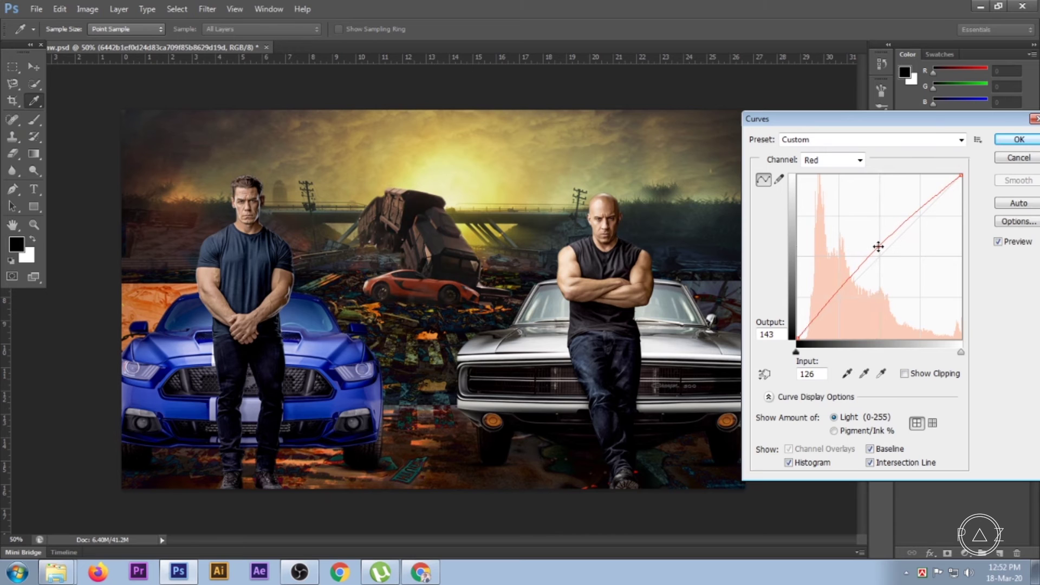
{"action": "left_click", "coordinate": [837, 160]}
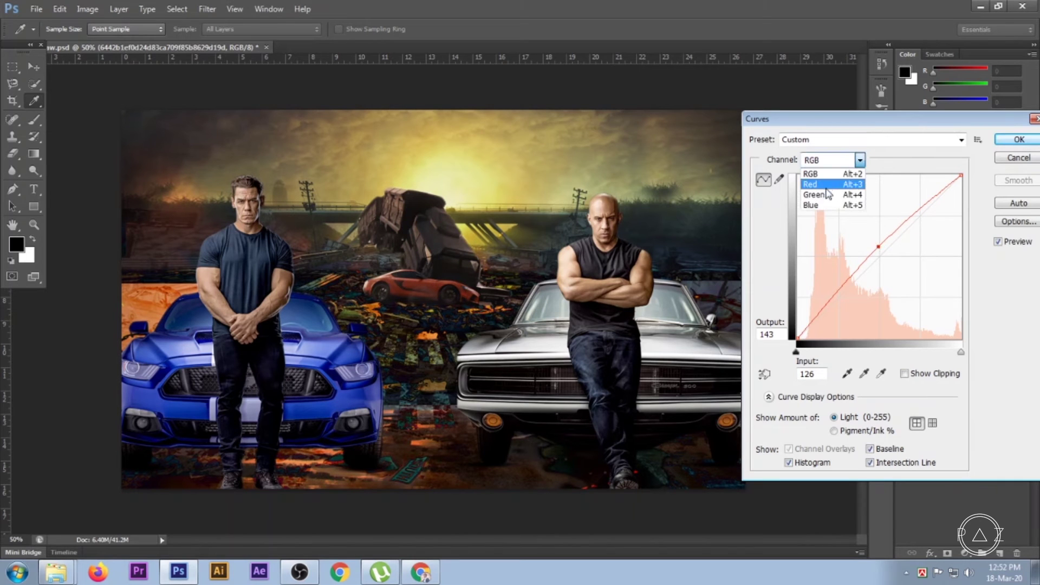
{"action": "left_click", "coordinate": [814, 195]}
{"action": "mouse_move", "coordinate": [882, 254]}
{"action": "left_mouse_down"}
{"action": "mouse_move", "coordinate": [876, 247]}
{"action": "mouse_move", "coordinate": [902, 270]}
{"action": "mouse_move", "coordinate": [898, 243]}
{"action": "left_mouse_up"}
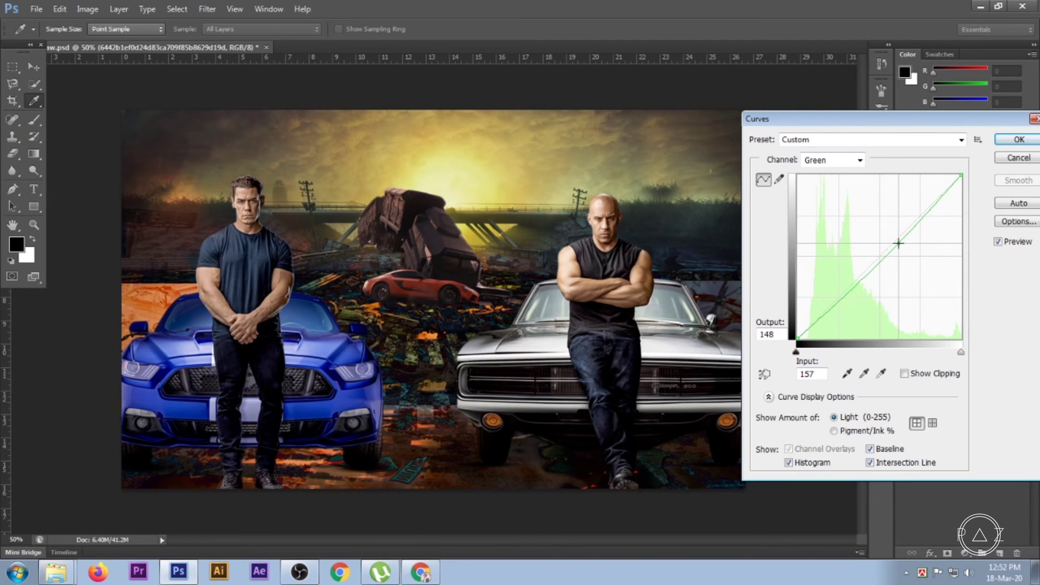
{"action": "left_click", "coordinate": [998, 242]}
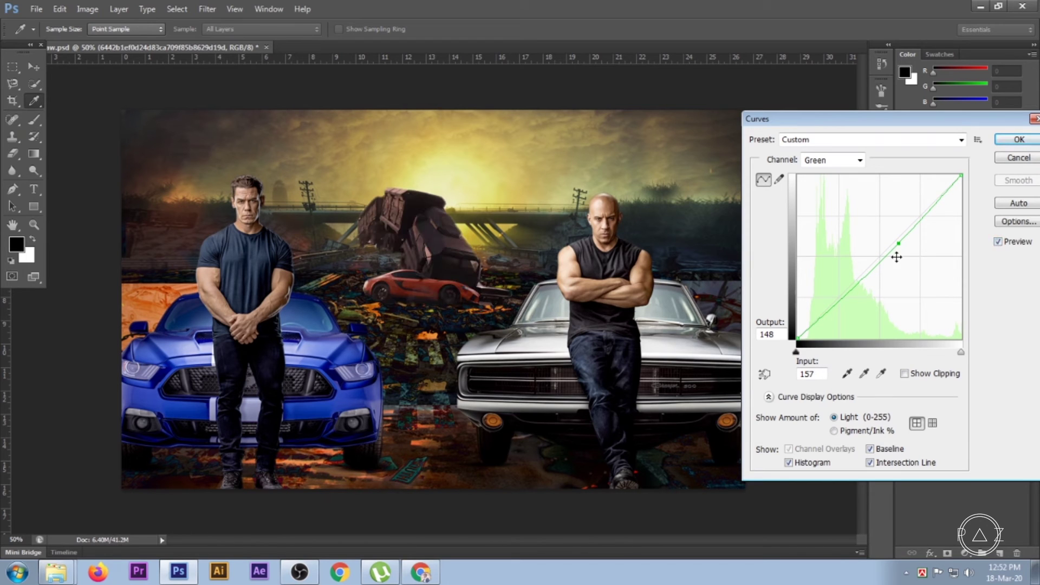
{"action": "left_click_drag", "start_coordinate": [897, 243], "coordinate": [886, 238]}
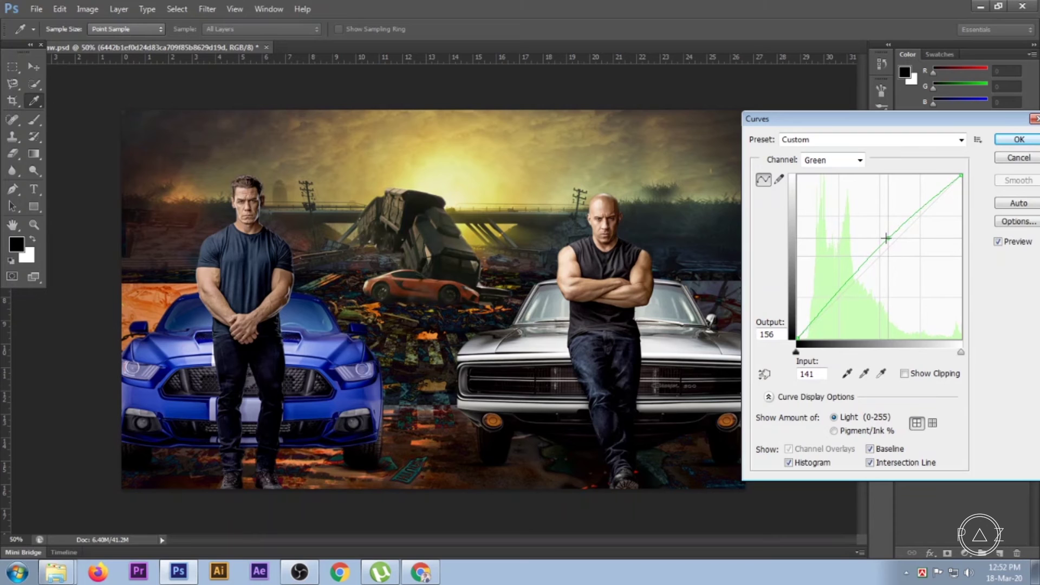
{"action": "left_click", "coordinate": [843, 161]}
{"action": "left_click", "coordinate": [1008, 144]}
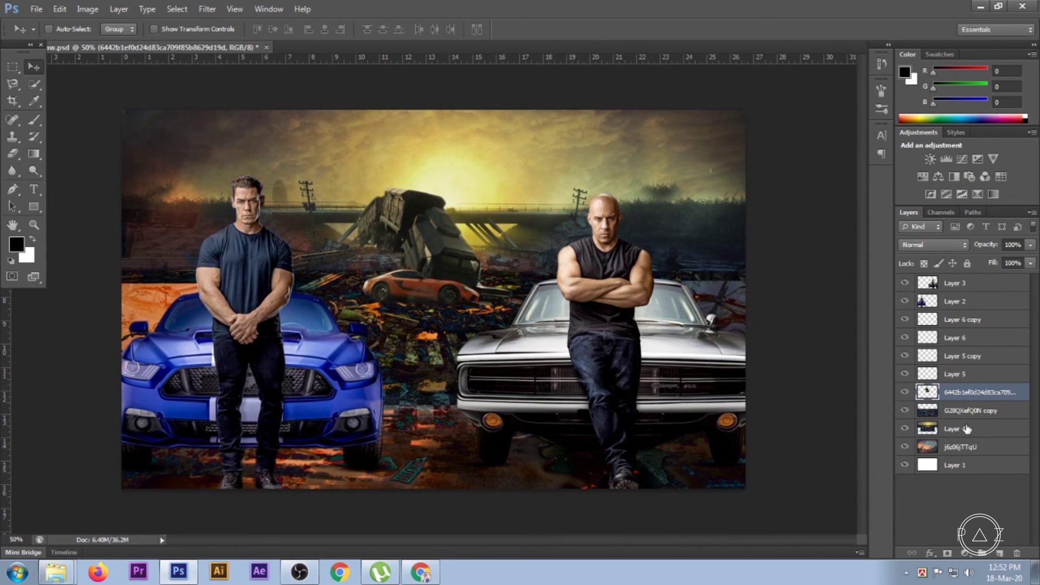
Step: Set the road layer's blend mode back to Normal
{"action": "left_click", "coordinate": [952, 411]}
{"action": "left_click", "coordinate": [926, 245]}
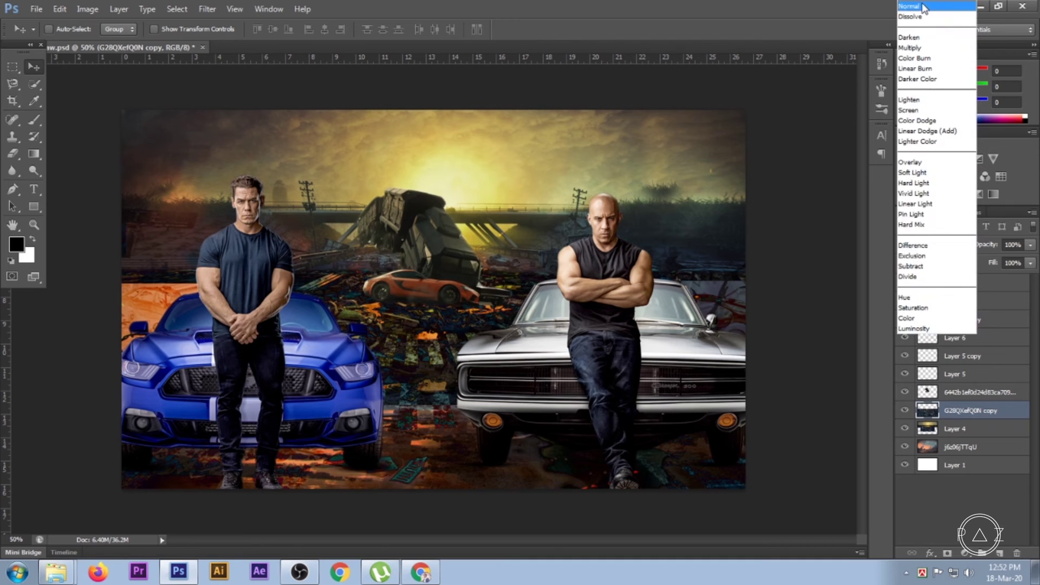
{"action": "left_click", "coordinate": [926, 6]}
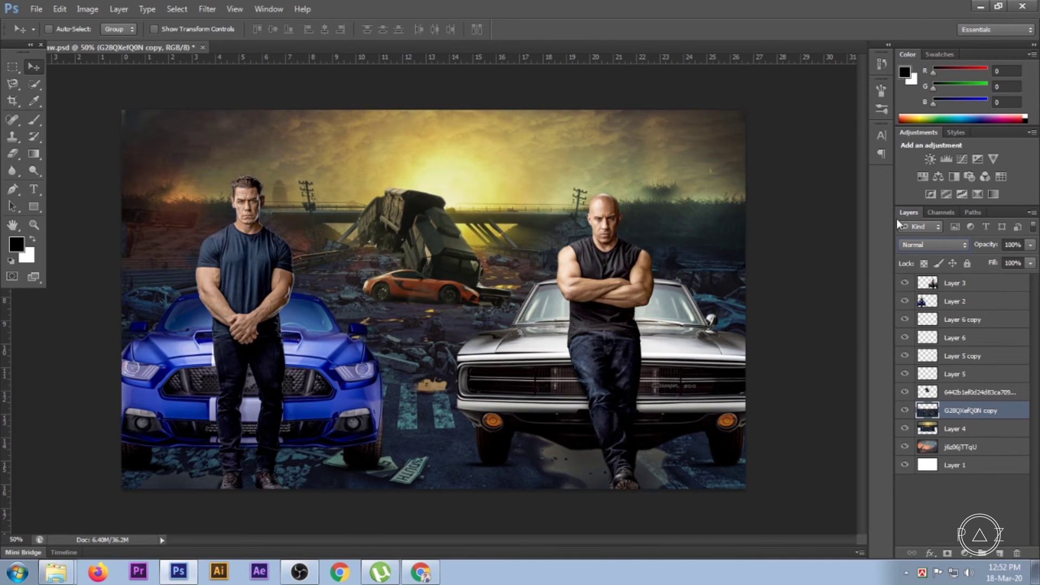
Step: Choose pale yellow ffff97 as the foreground colour
{"action": "left_click", "coordinate": [17, 245]}
{"action": "left_click", "coordinate": [449, 180]}
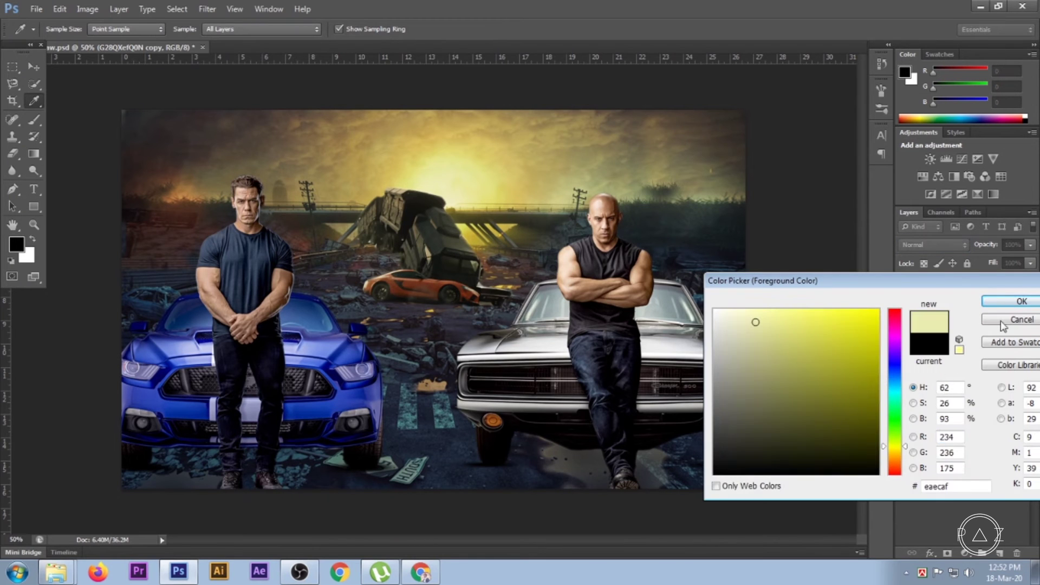
{"action": "left_click_drag", "start_coordinate": [477, 192], "coordinate": [475, 184]}
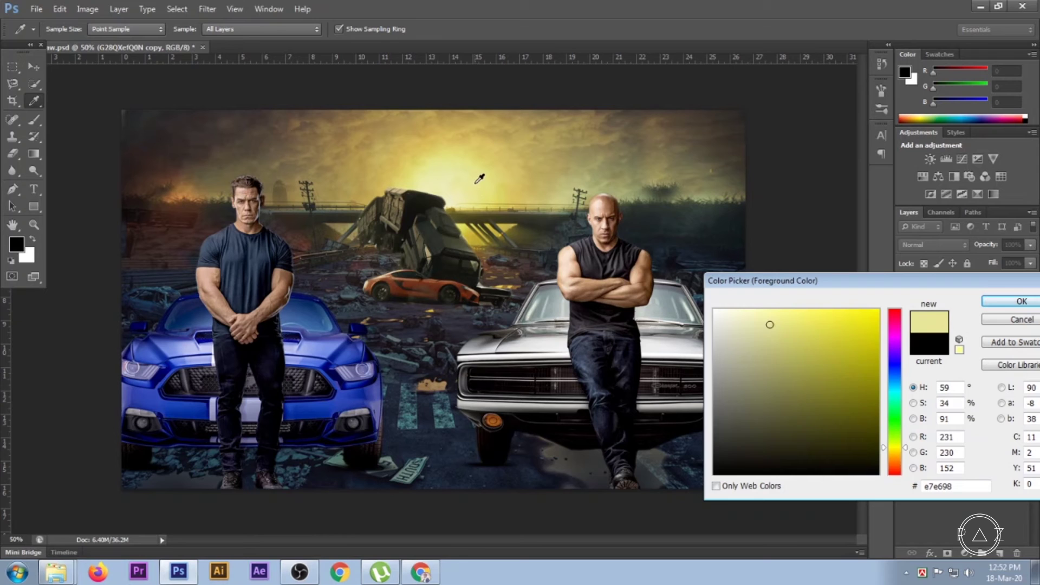
{"action": "left_click_drag", "start_coordinate": [754, 335], "coordinate": [782, 308]}
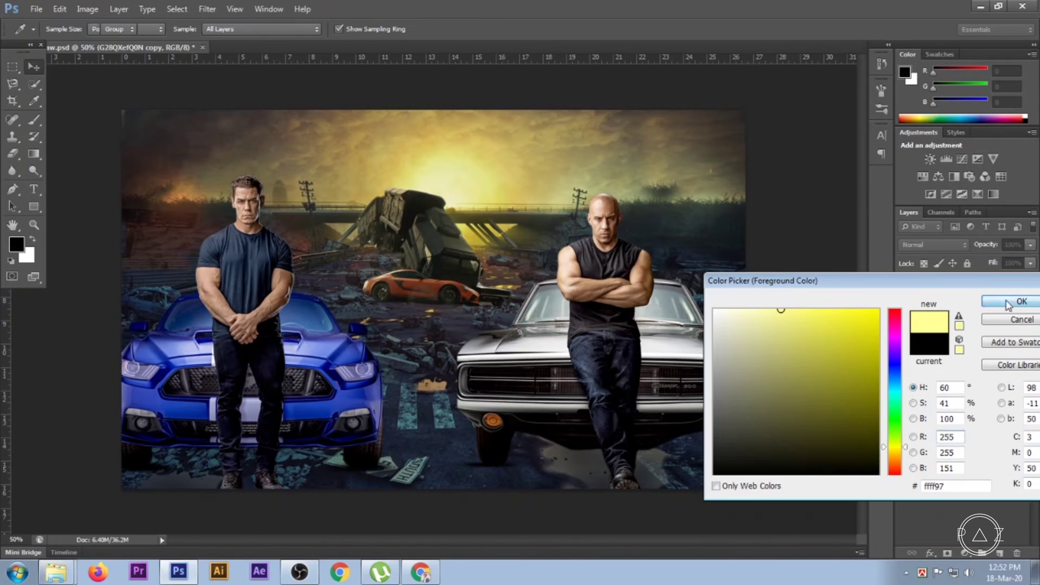
{"action": "left_click", "coordinate": [1019, 301]}
Step: On a new layer, paint a huge soft yellow glow over the canvas centre
{"action": "left_click", "coordinate": [36, 118]}
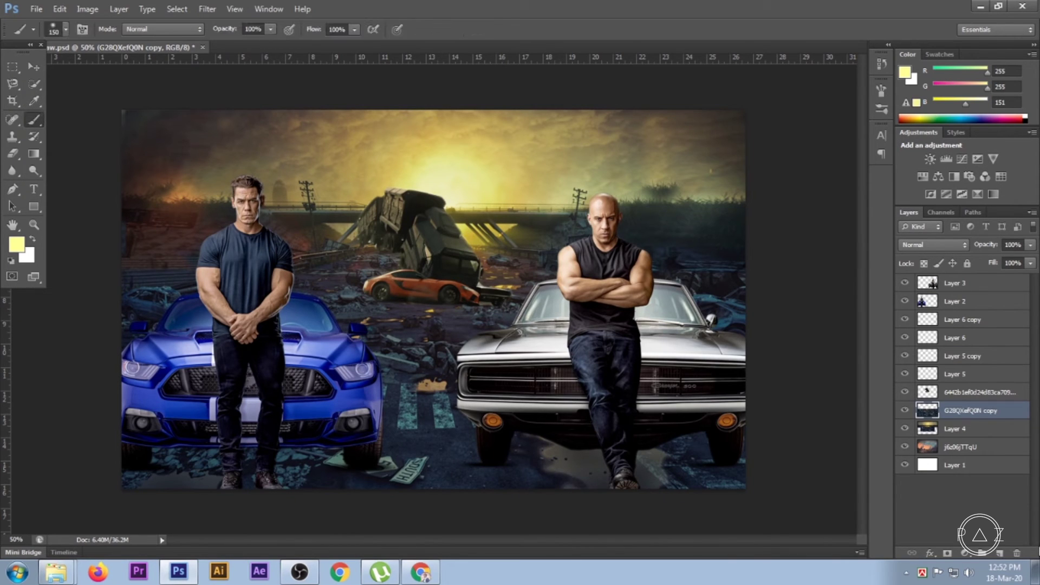
{"action": "left_click", "coordinate": [999, 554]}
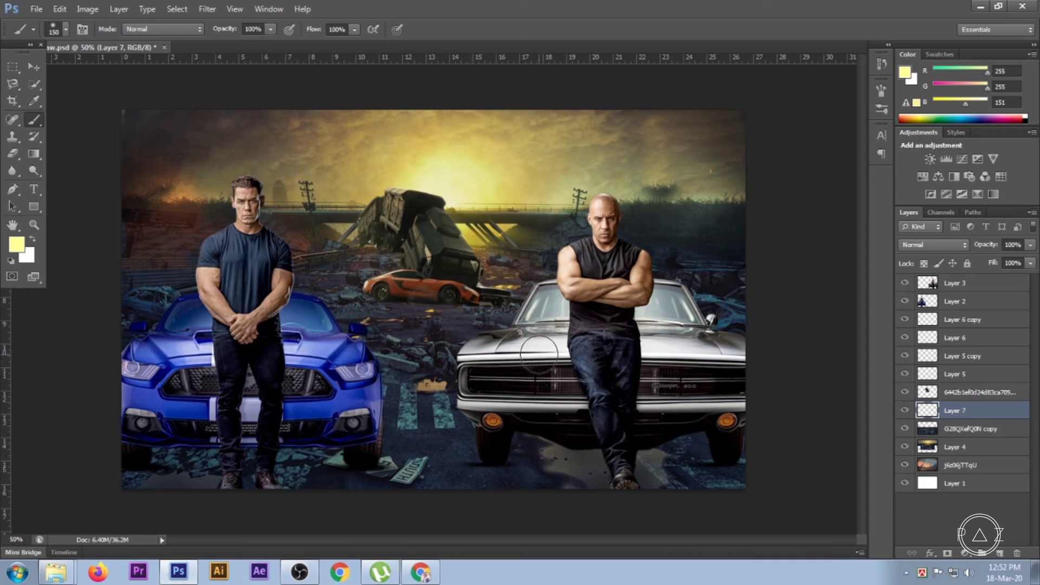
{"action": "key", "text": "bracketright"}
{"action": "key", "text": "bracketright"}
{"action": "key", "text": "bracketright"}
{"action": "key", "text": "bracketright"}
{"action": "key", "text": "bracketright"}
{"action": "key", "text": "bracketright"}
{"action": "key", "text": "bracketright"}
{"action": "key", "text": "bracketright"}
{"action": "key", "text": "bracketright"}
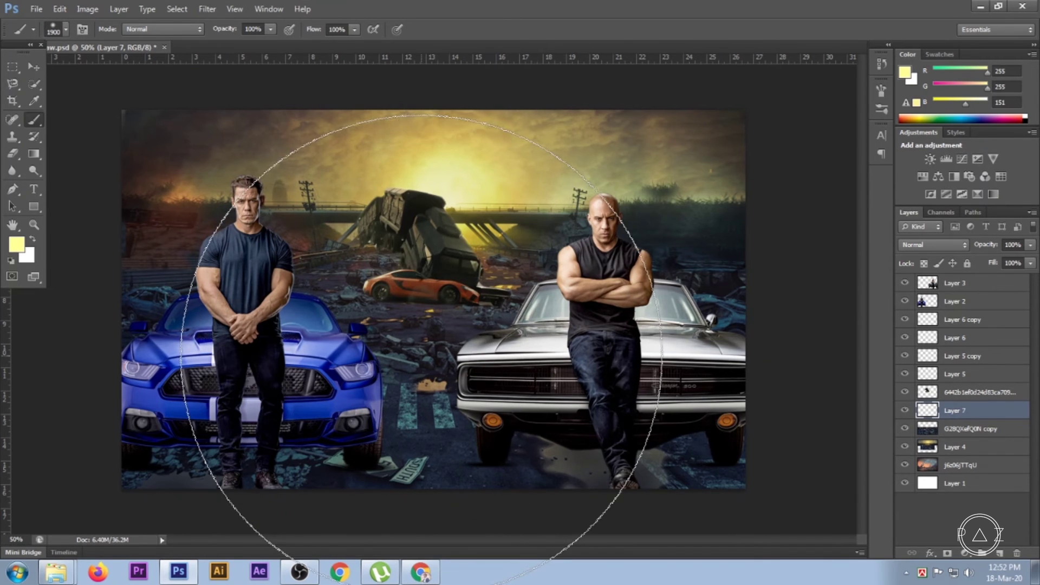
{"action": "left_click", "coordinate": [421, 355]}
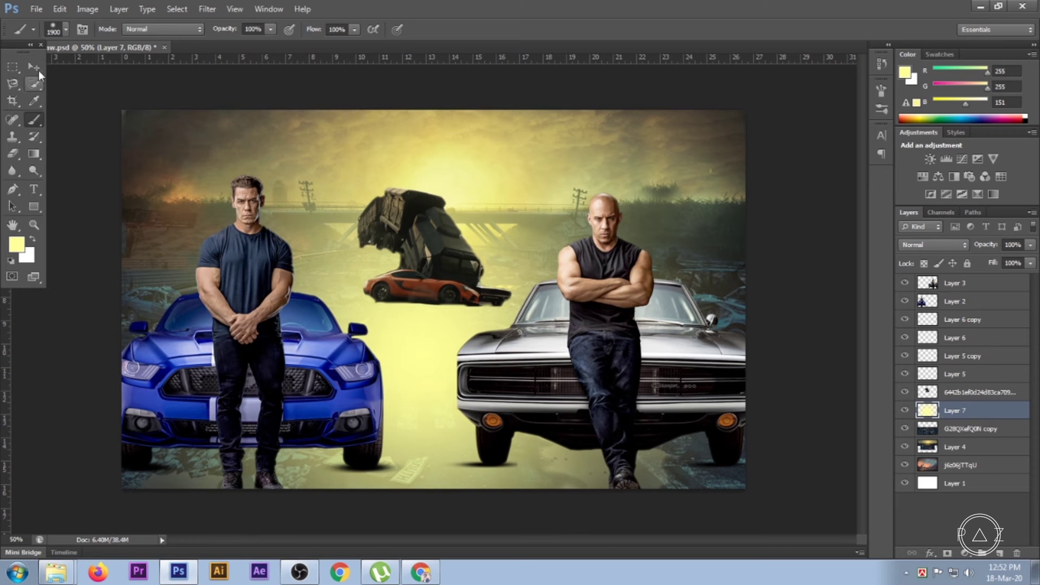
Step: Try Lighten, Multiply and Darken on the glow layer, settling on Overlay
{"action": "key", "text": "v"}
{"action": "left_click", "coordinate": [932, 245]}
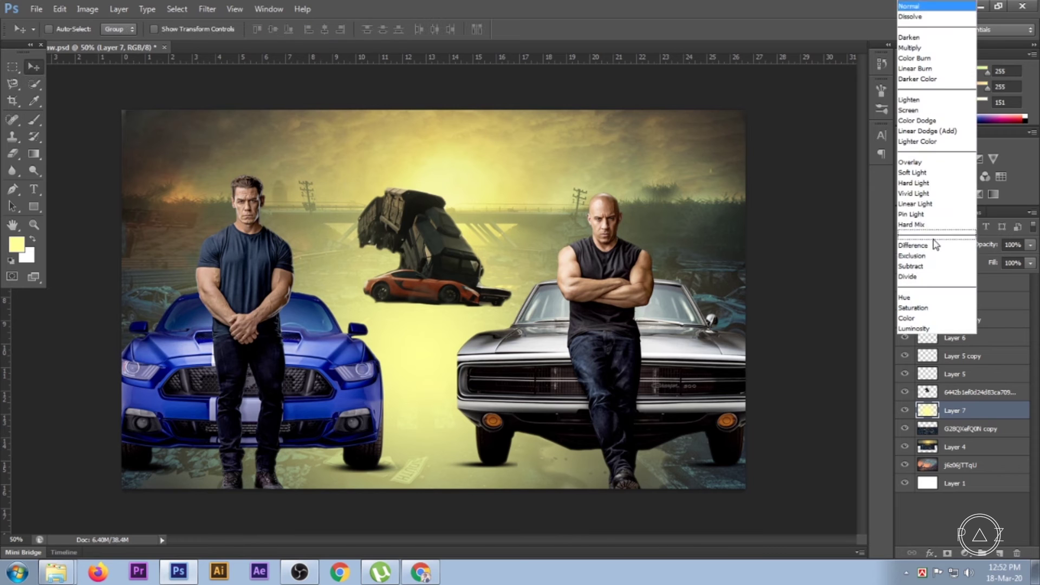
{"action": "left_click", "coordinate": [917, 101]}
{"action": "key", "text": "alt+shift+m"}
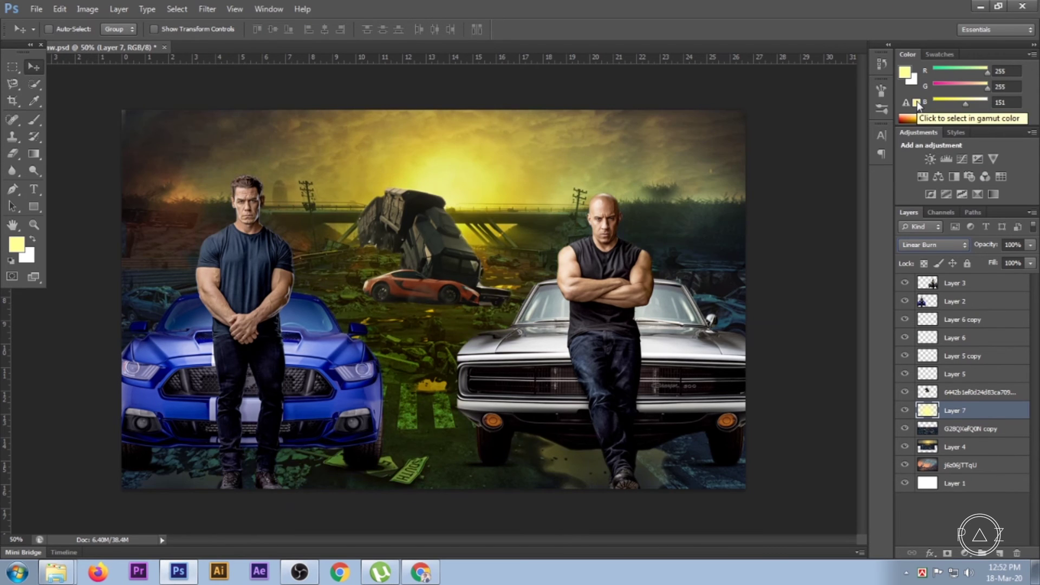
{"action": "key", "text": "alt+shift+k"}
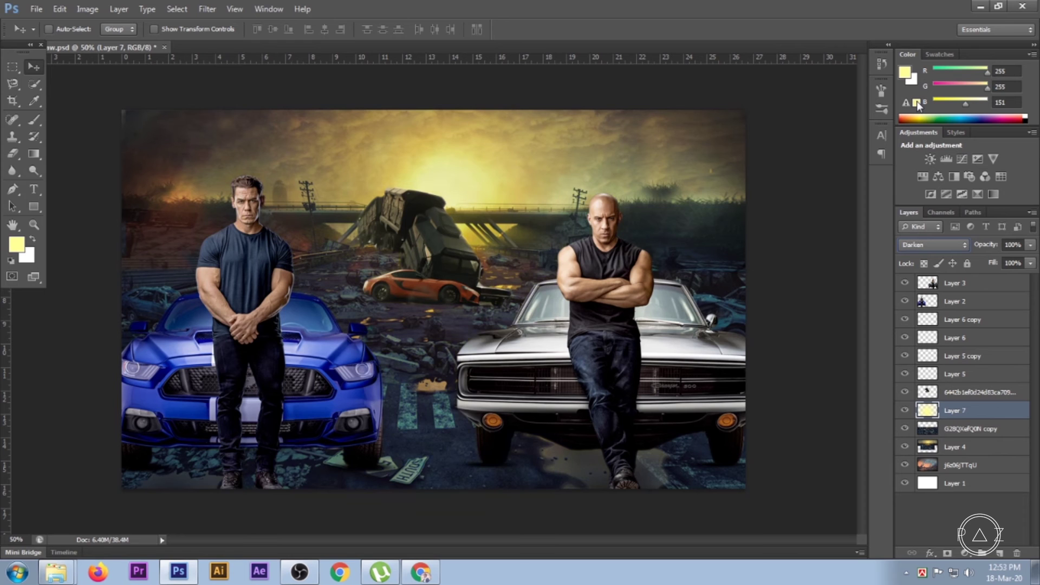
{"action": "left_click", "coordinate": [932, 245]}
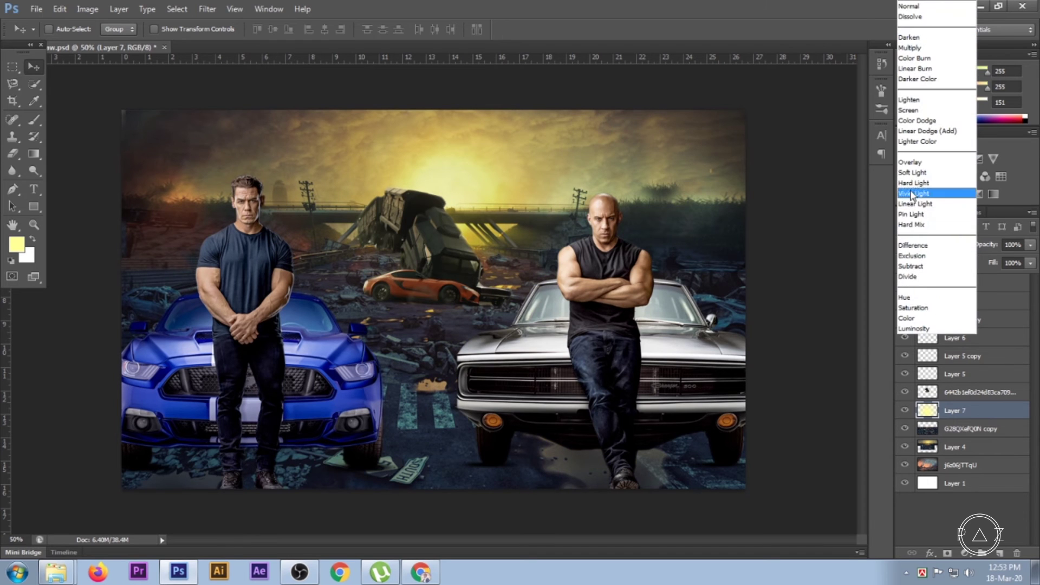
{"action": "left_click", "coordinate": [912, 168]}
{"action": "key", "text": "alt+shift+f"}
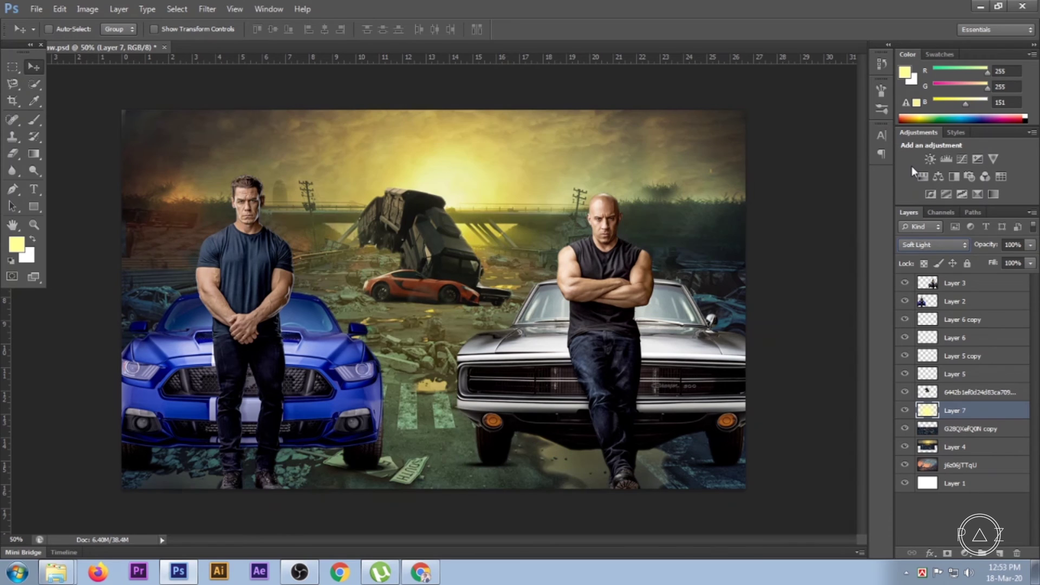
{"action": "key", "text": "alt+shift+o"}
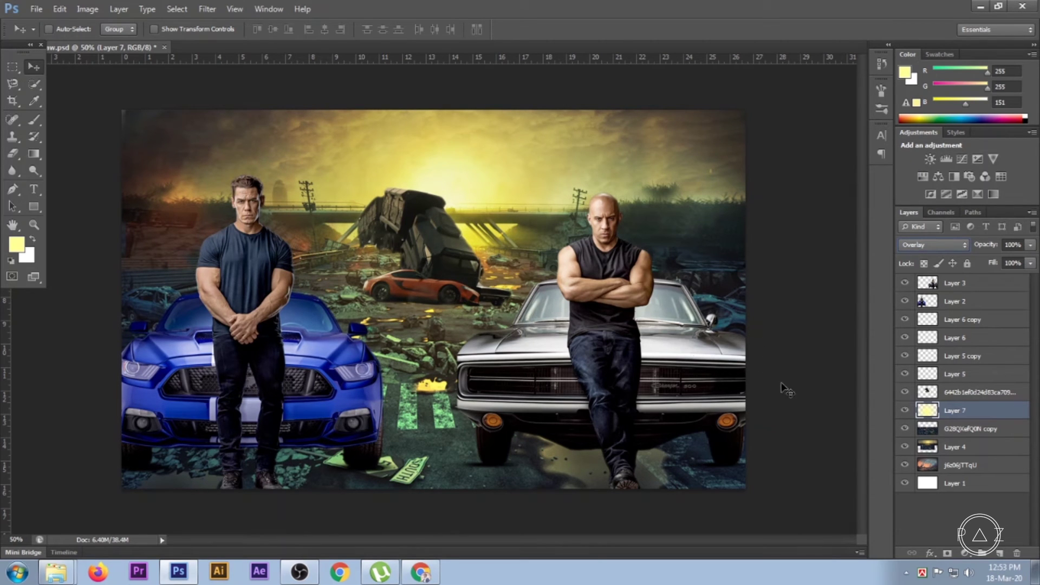
{"action": "left_click", "coordinate": [905, 410]}
{"action": "left_click", "coordinate": [905, 410]}
Step: Scale the glow layer to about 83% and compare the poster with and without it
{"action": "key", "text": "ctrl+t"}
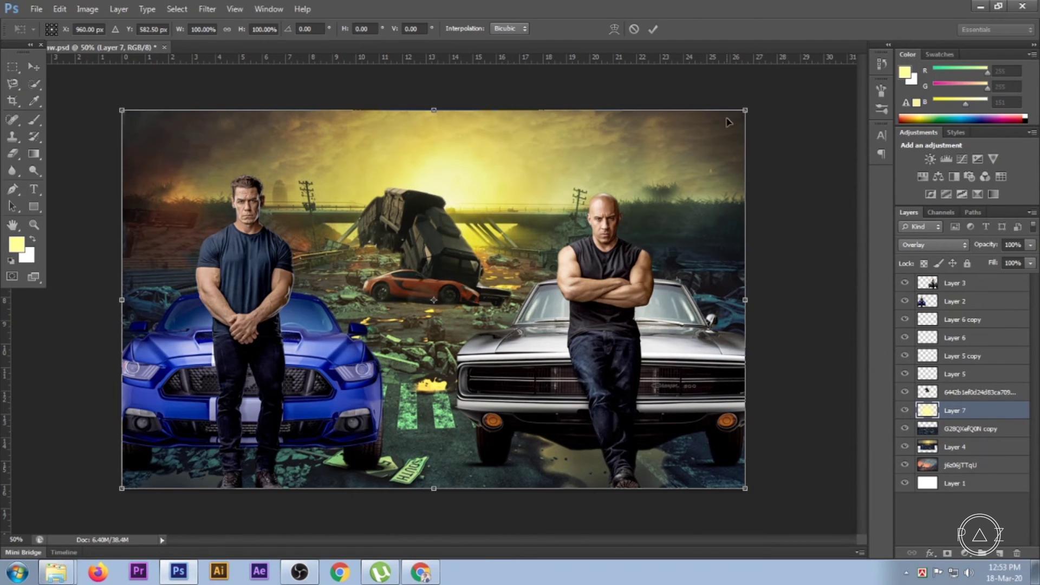
{"action": "left_click_drag", "start_coordinate": [747, 109], "coordinate": [695, 142]}
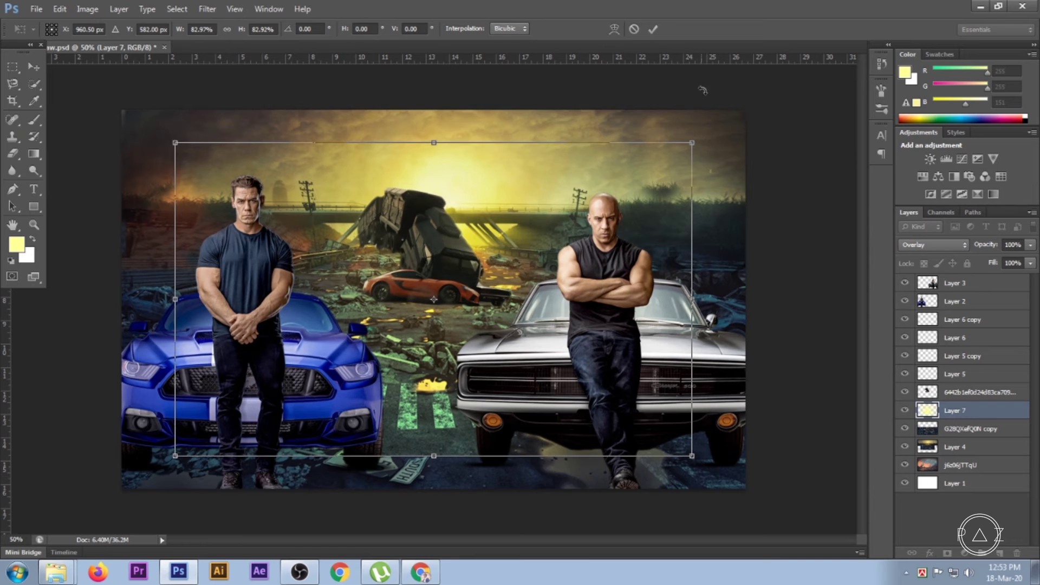
{"action": "left_click", "coordinate": [636, 29]}
{"action": "left_click", "coordinate": [904, 412]}
{"action": "key", "text": "ctrl+minus"}
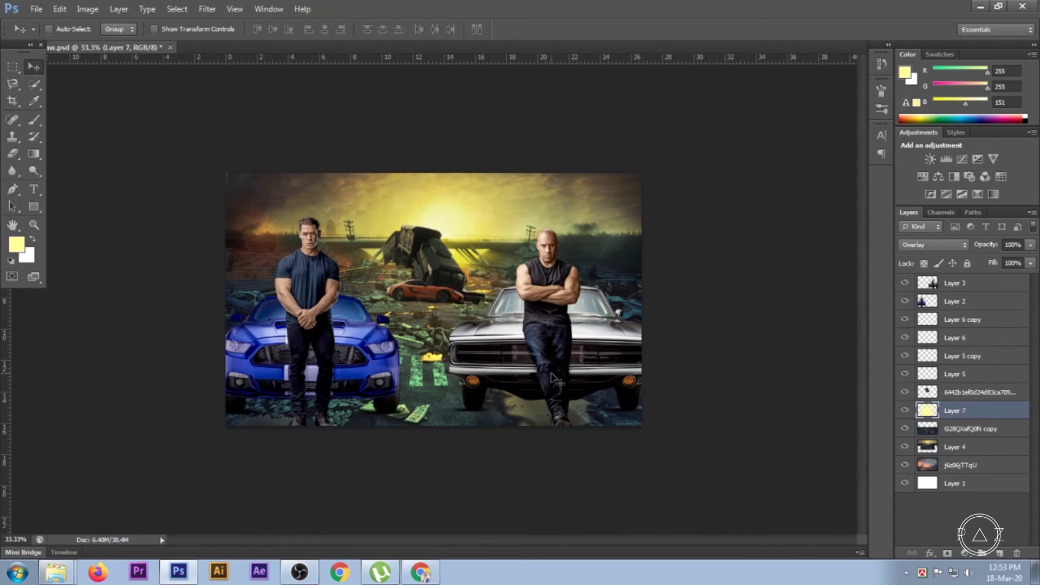
{"action": "key", "text": "ctrl+plus"}
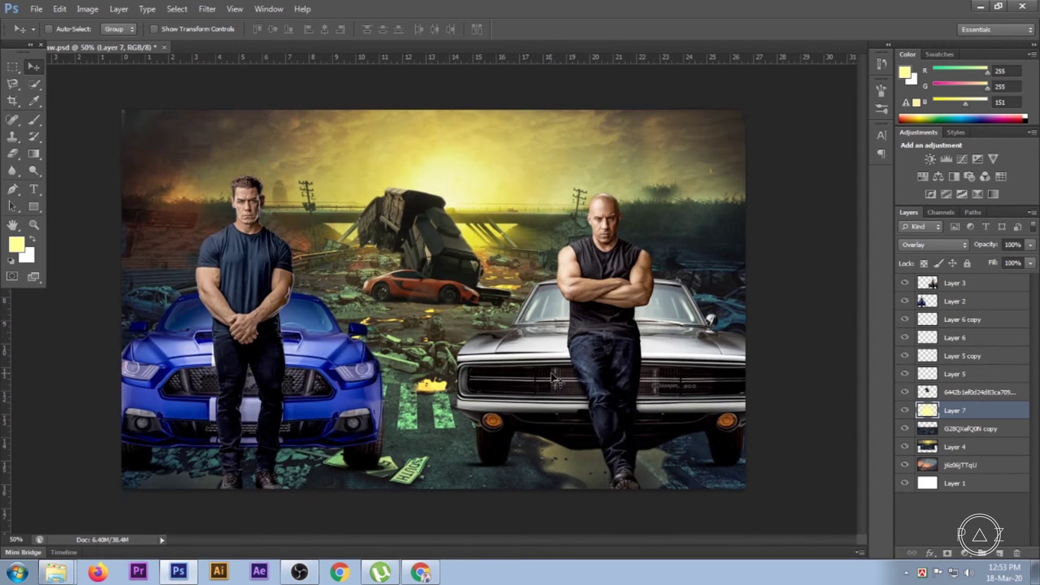
{"action": "left_click", "coordinate": [905, 413]}
Step: In Curves, lower the overall RGB curve and pull the Red curve down
{"action": "left_click", "coordinate": [87, 9]}
{"action": "mouse_move", "coordinate": [106, 41]}
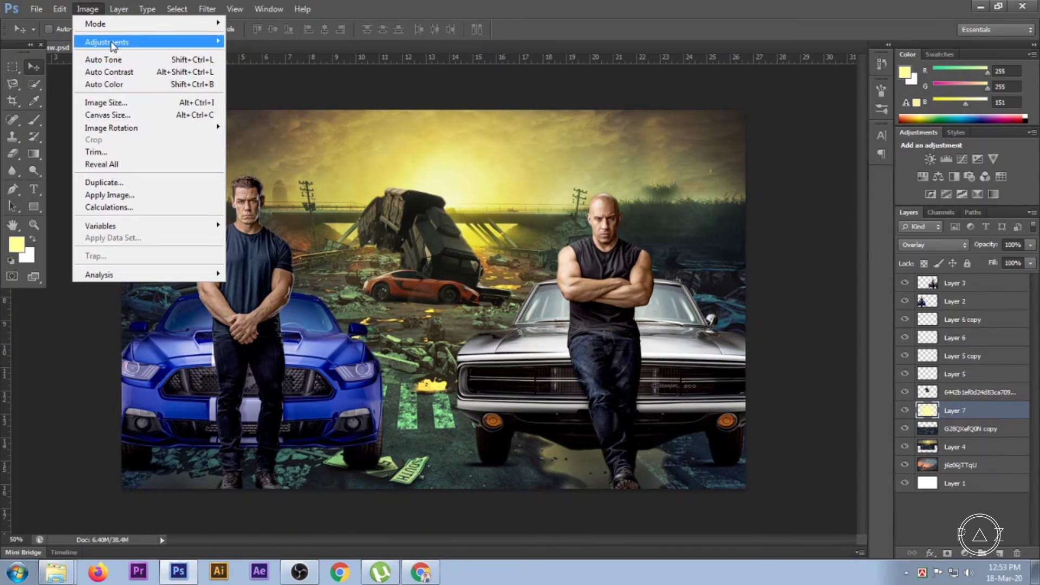
{"action": "left_click", "coordinate": [253, 68]}
{"action": "mouse_move", "coordinate": [856, 297]}
{"action": "left_mouse_down"}
{"action": "mouse_move", "coordinate": [888, 295]}
{"action": "mouse_move", "coordinate": [862, 255]}
{"action": "mouse_move", "coordinate": [893, 272]}
{"action": "mouse_move", "coordinate": [878, 225]}
{"action": "mouse_move", "coordinate": [911, 243]}
{"action": "left_mouse_up"}
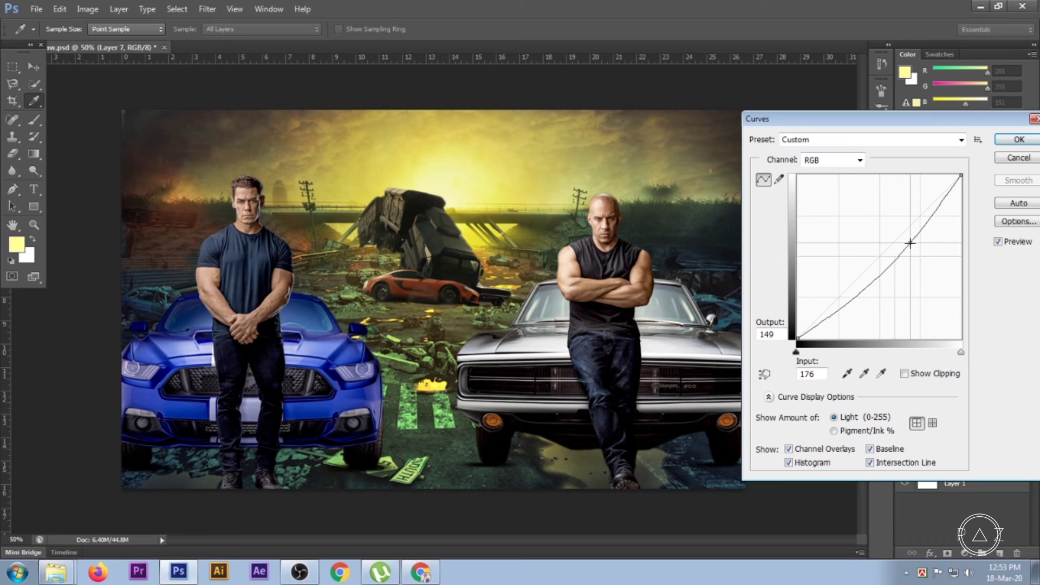
{"action": "left_click", "coordinate": [860, 160]}
{"action": "left_click", "coordinate": [840, 184]}
{"action": "mouse_move", "coordinate": [894, 244]}
{"action": "left_mouse_down"}
{"action": "mouse_move", "coordinate": [912, 264]}
{"action": "mouse_move", "coordinate": [859, 232]}
{"action": "mouse_move", "coordinate": [904, 264]}
{"action": "left_mouse_up"}
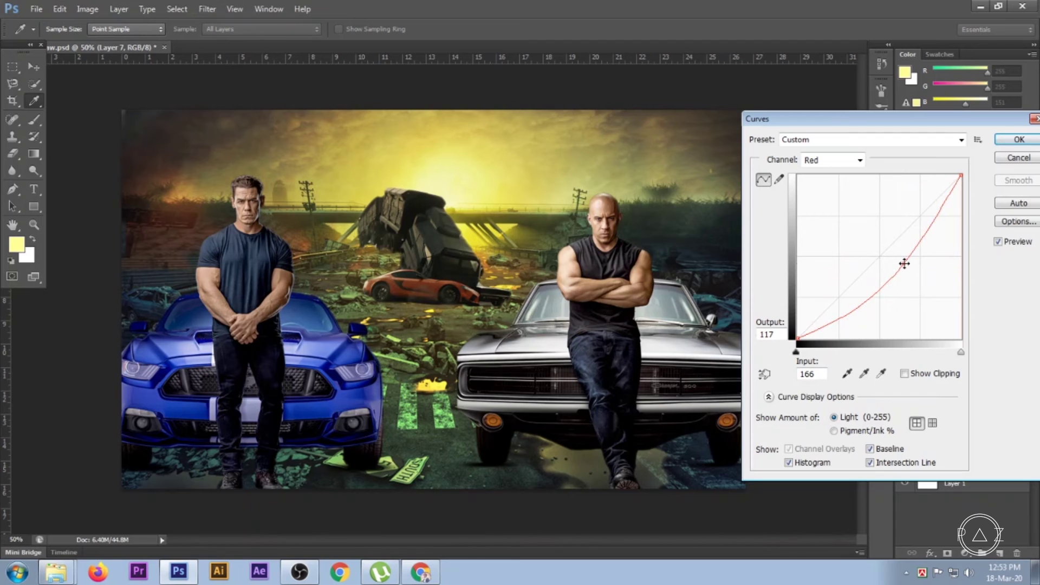
Step: Lower the Green and Blue curves so the scene turns greener, then apply
{"action": "left_click", "coordinate": [825, 166]}
{"action": "left_click", "coordinate": [824, 200]}
{"action": "mouse_move", "coordinate": [881, 256]}
{"action": "left_mouse_down"}
{"action": "mouse_move", "coordinate": [905, 283]}
{"action": "mouse_move", "coordinate": [869, 230]}
{"action": "left_mouse_up"}
{"action": "left_click", "coordinate": [829, 161]}
{"action": "left_click", "coordinate": [825, 204]}
{"action": "mouse_move", "coordinate": [867, 271]}
{"action": "left_mouse_down"}
{"action": "mouse_move", "coordinate": [900, 301]}
{"action": "mouse_move", "coordinate": [869, 217]}
{"action": "left_mouse_up"}
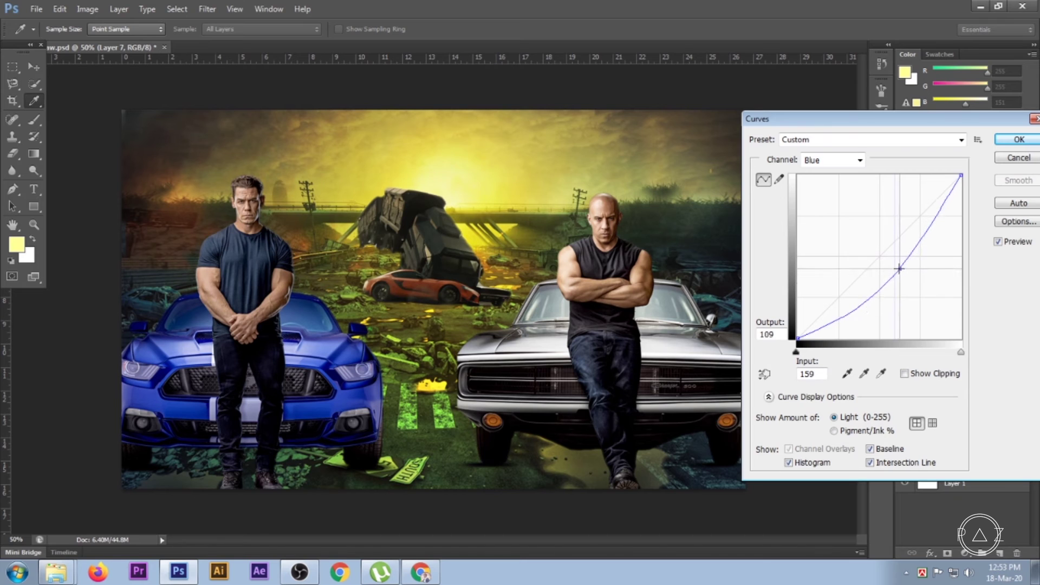
{"action": "left_click_drag", "start_coordinate": [869, 217], "coordinate": [905, 252]}
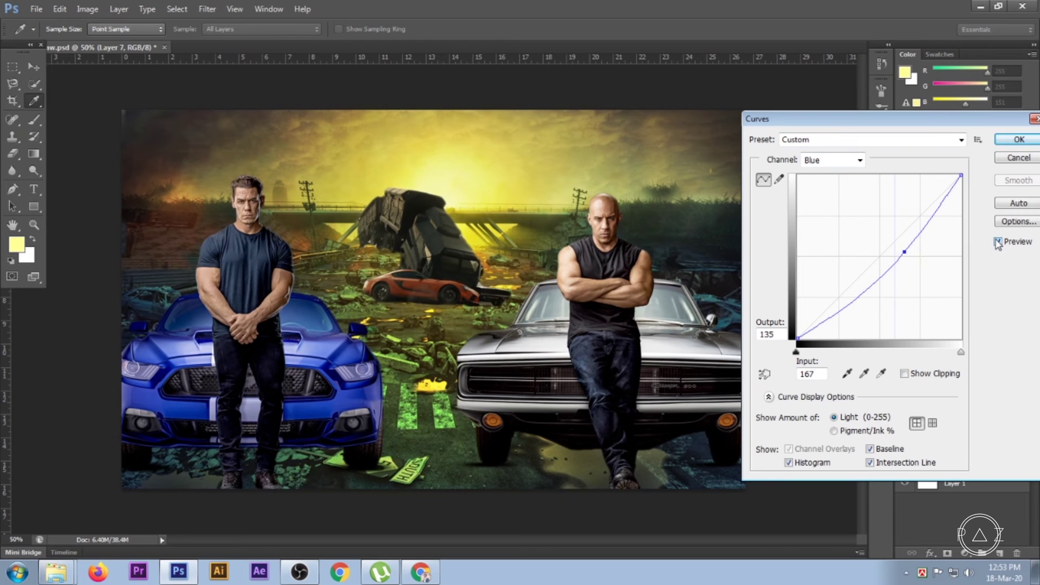
{"action": "left_click", "coordinate": [1005, 142]}
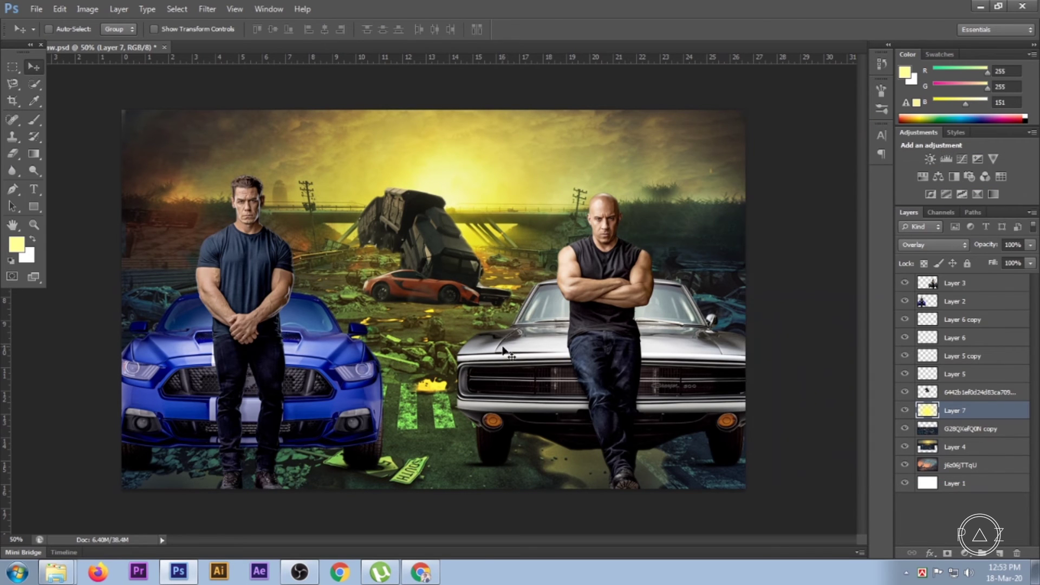
Step: Toggle the yellow glow layer on and off to compare the poster
{"action": "left_click", "coordinate": [509, 362], "text": "alt"}
{"action": "key", "text": "ctrl+plus"}
{"action": "left_click", "coordinate": [904, 411]}
{"action": "left_click", "coordinate": [904, 411]}
{"action": "left_click", "coordinate": [905, 411]}
{"action": "left_click", "coordinate": [904, 411]}
{"action": "left_click", "coordinate": [905, 411]}
Step: Lower Layer 7's fill to 51% and make Layer 3 the active layer
{"action": "left_click", "coordinate": [1031, 264]}
{"action": "mouse_move", "coordinate": [1011, 275]}
{"action": "left_mouse_down"}
{"action": "mouse_move", "coordinate": [999, 278]}
{"action": "mouse_move", "coordinate": [1031, 278]}
{"action": "left_mouse_up"}
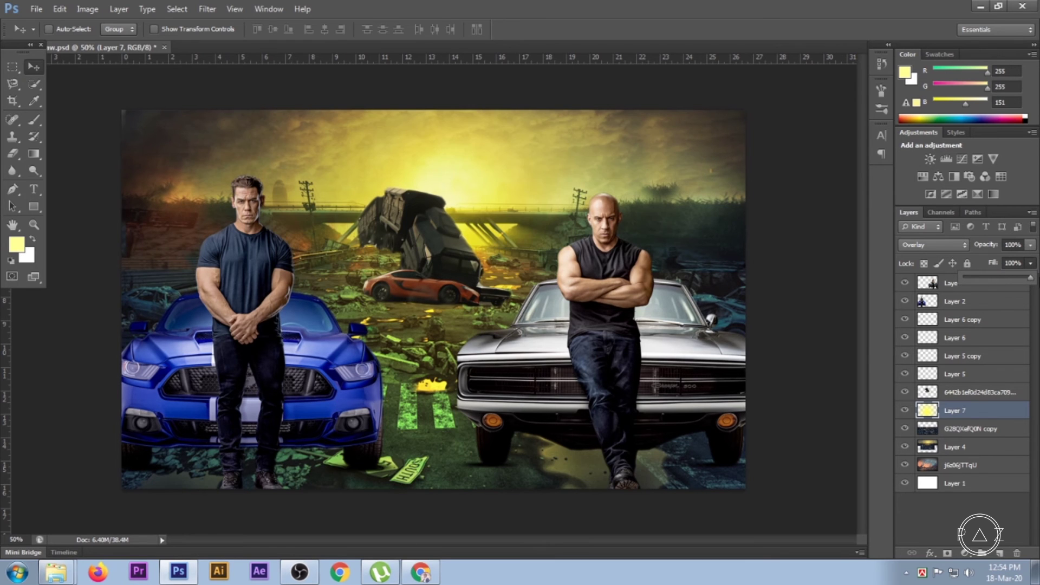
{"action": "left_click", "coordinate": [954, 285]}
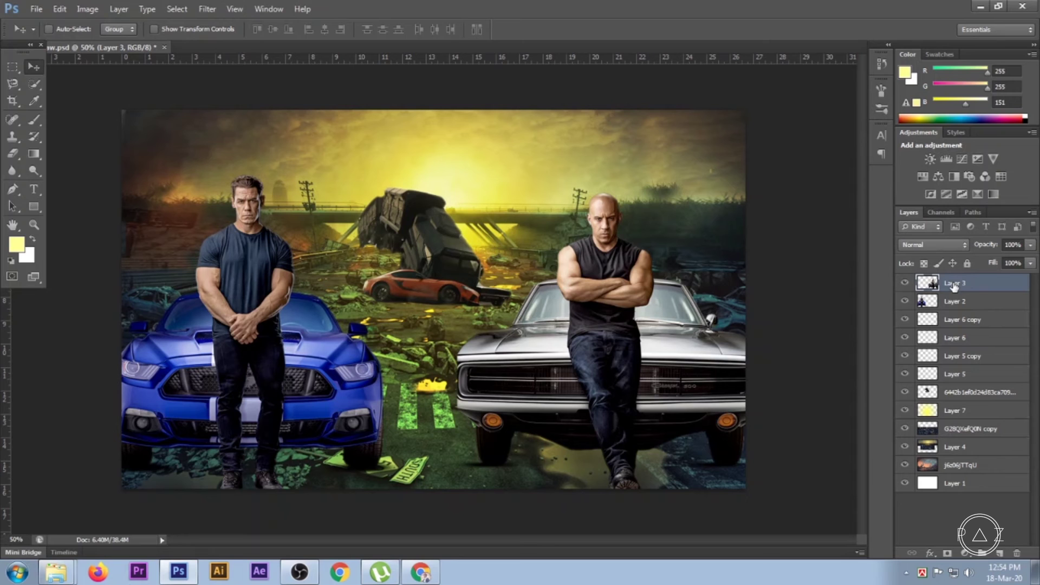
{"action": "left_click", "coordinate": [620, 314], "text": "alt"}
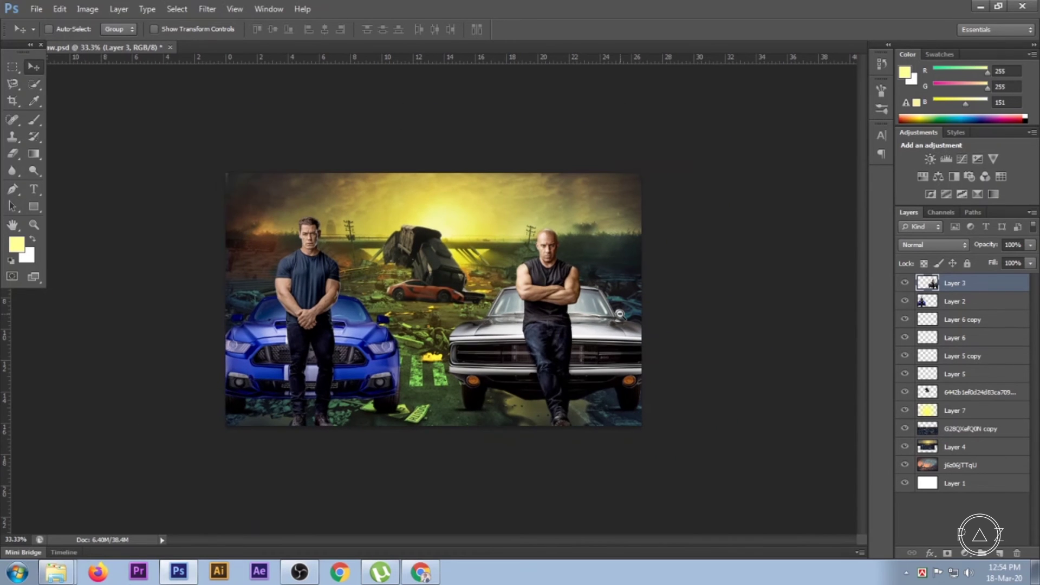
{"action": "left_click", "coordinate": [573, 300]}
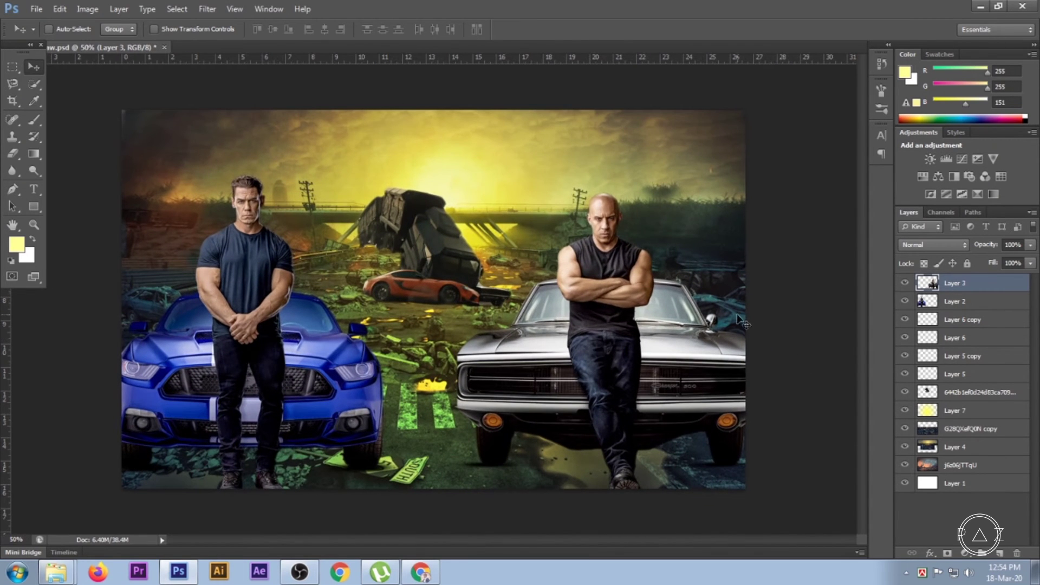
{"action": "left_click", "coordinate": [33, 173]}
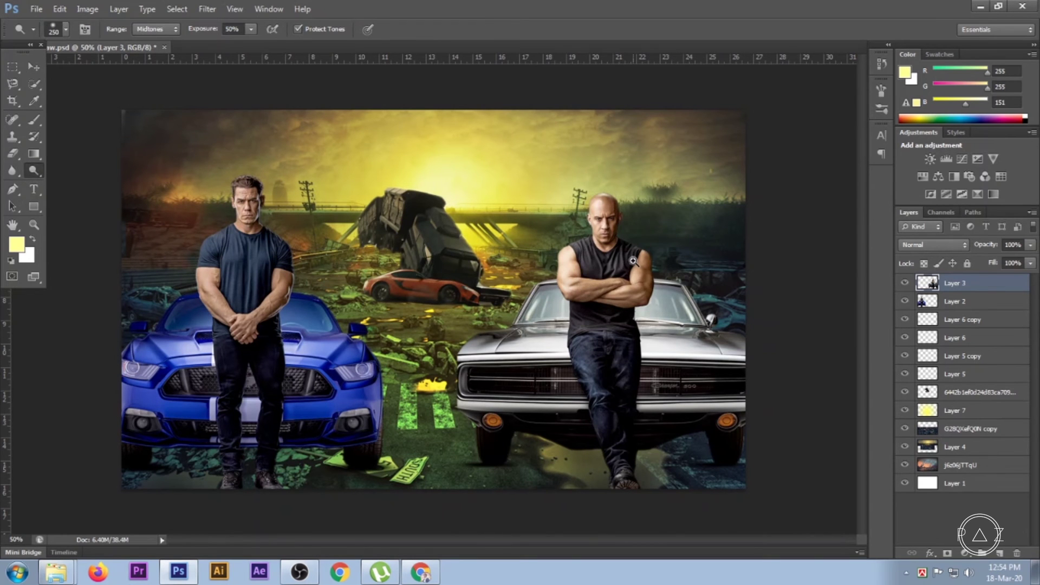
Step: Zoom in and dodge the bald man's face with a smaller brush, undoing one stroke
{"action": "scroll", "coordinate": [608, 272], "scroll_direction": "up", "scroll_amount": 3, "text": "alt"}
{"action": "scroll", "coordinate": [570, 239], "scroll_direction": "up", "scroll_amount": 3}
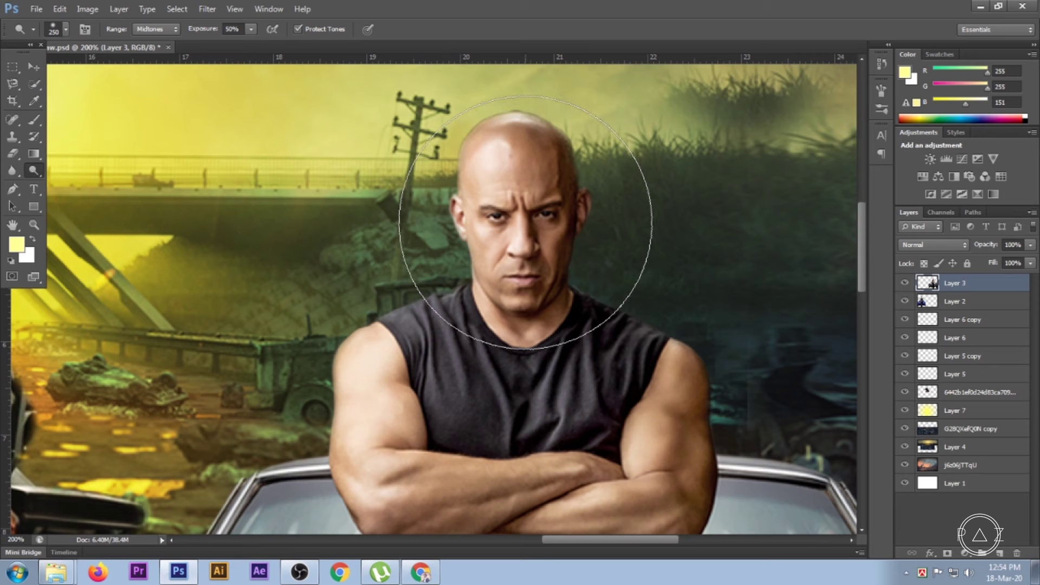
{"action": "key", "text": "bracketleft"}
{"action": "left_click", "coordinate": [524, 214]}
{"action": "left_click", "coordinate": [523, 214]}
{"action": "key", "text": "ctrl+z"}
{"action": "key", "text": "bracketleft"}
{"action": "key", "text": "bracketleft"}
{"action": "key", "text": "bracketleft"}
Step: Pan down to his shoes and the bumper, show rulers, zoom out and make Layer 2 active
{"action": "scroll", "coordinate": [479, 352], "scroll_direction": "down", "scroll_amount": 1}
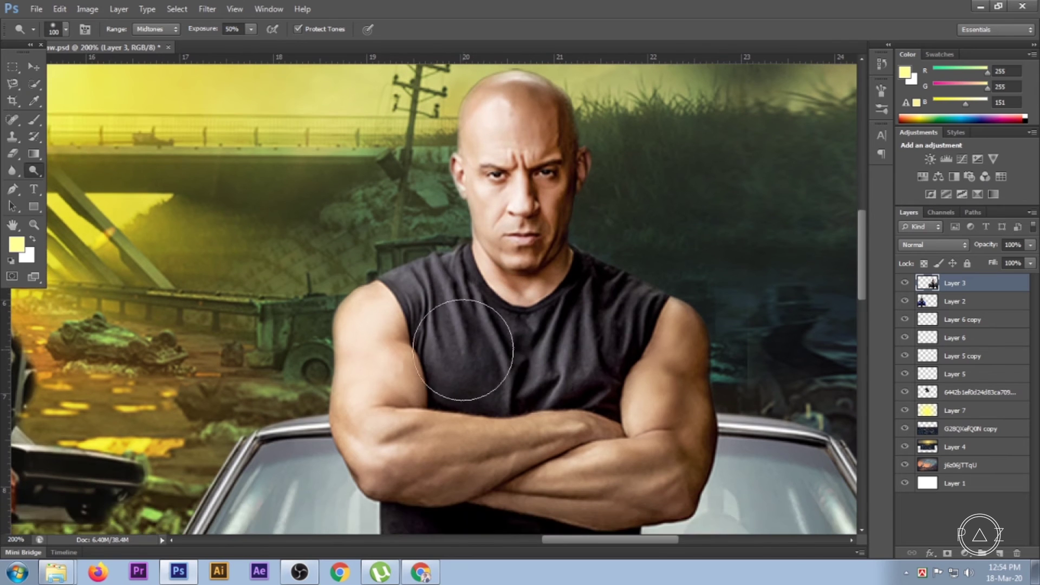
{"action": "scroll", "coordinate": [455, 436], "scroll_direction": "down", "scroll_amount": 1}
{"action": "scroll", "coordinate": [454, 436], "scroll_direction": "down", "scroll_amount": 3}
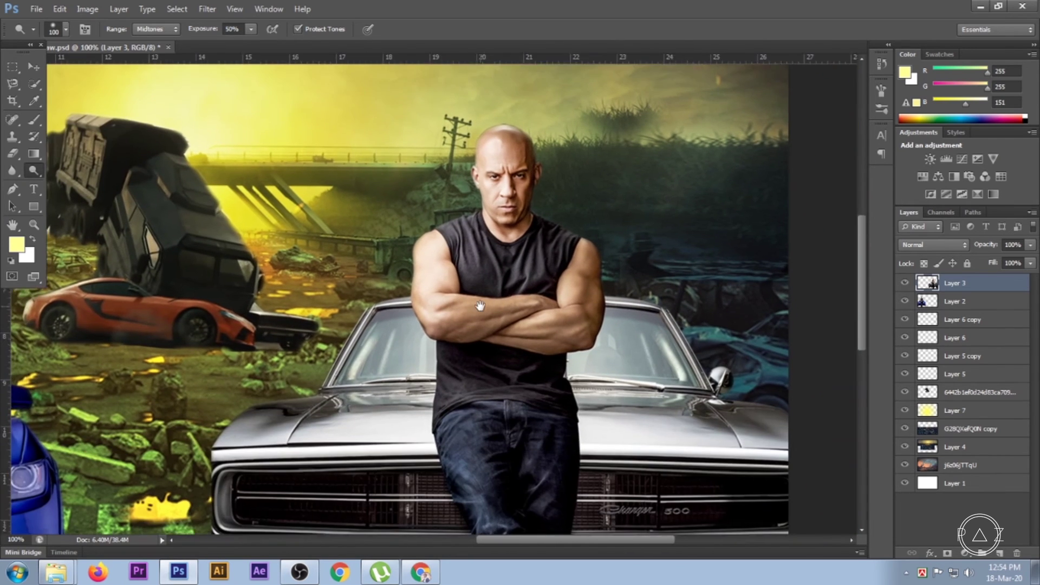
{"action": "scroll", "coordinate": [379, 422], "scroll_direction": "down", "scroll_amount": 1}
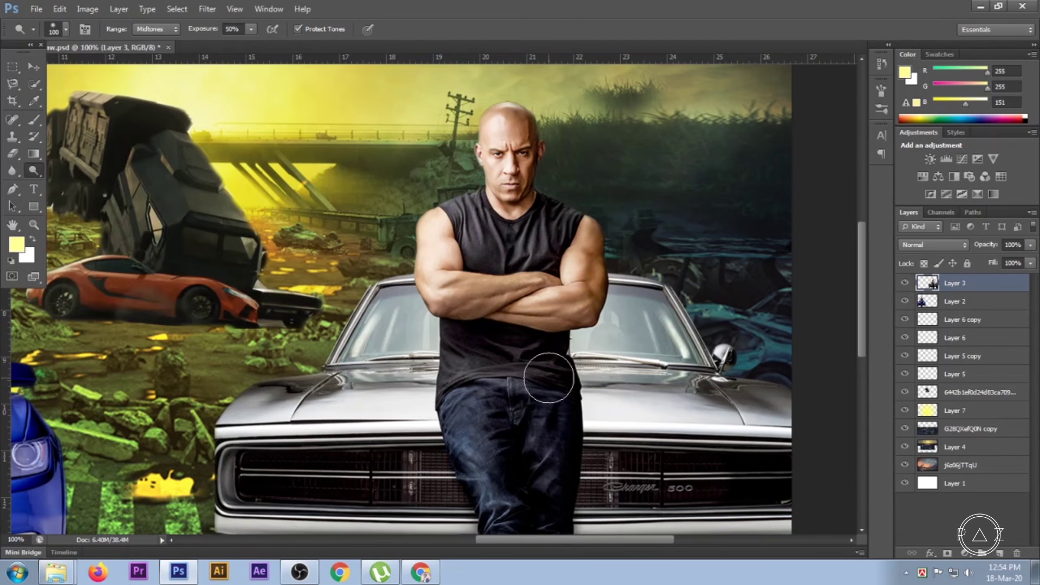
{"action": "scroll", "coordinate": [541, 369], "scroll_direction": "down", "scroll_amount": 3}
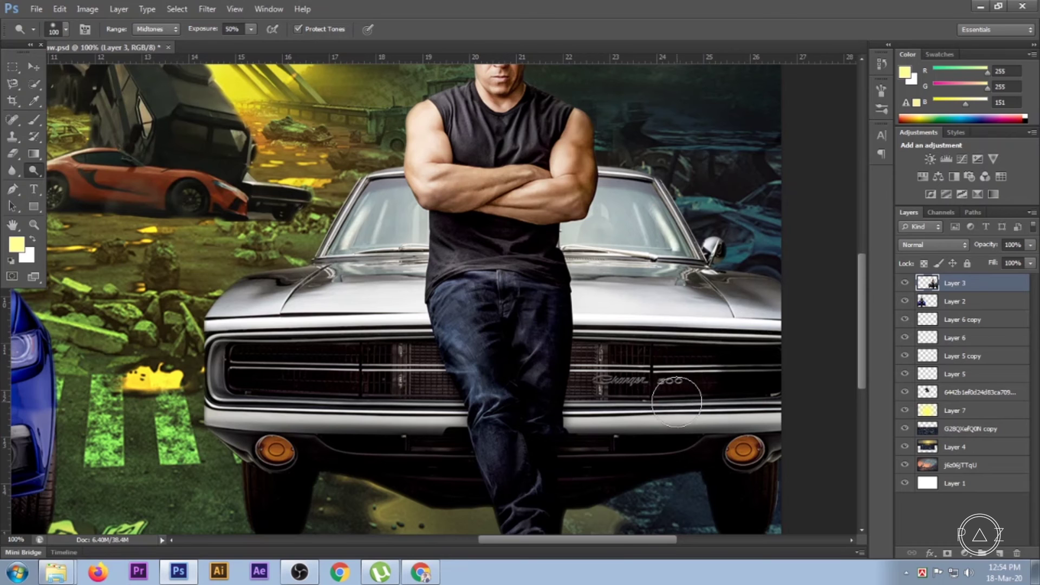
{"action": "left_click_drag", "start_coordinate": [534, 383], "coordinate": [528, 246]}
{"action": "key", "text": "ctrl+r"}
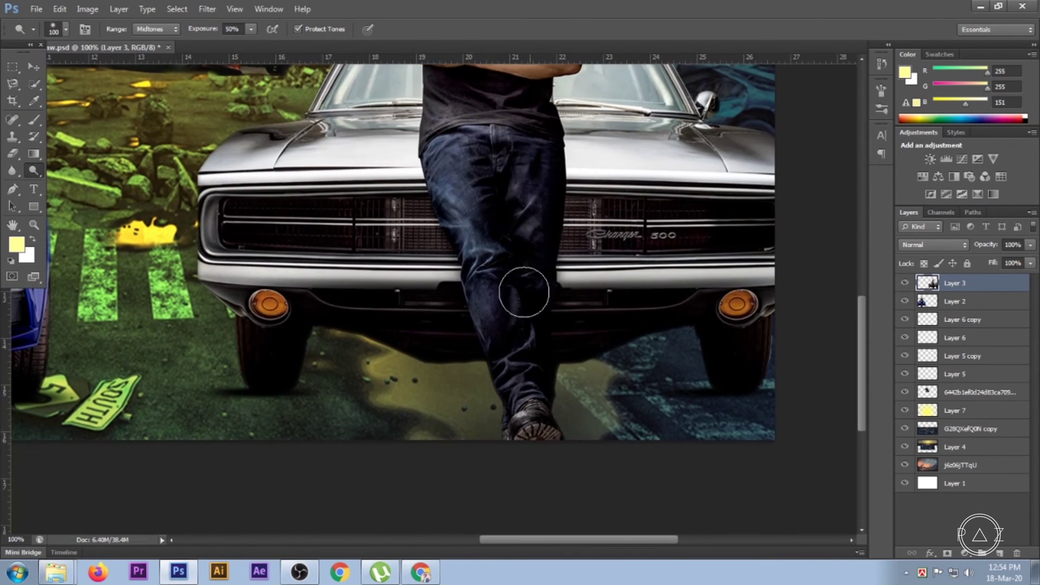
{"action": "left_click", "coordinate": [521, 344], "text": "ctrl+alt"}
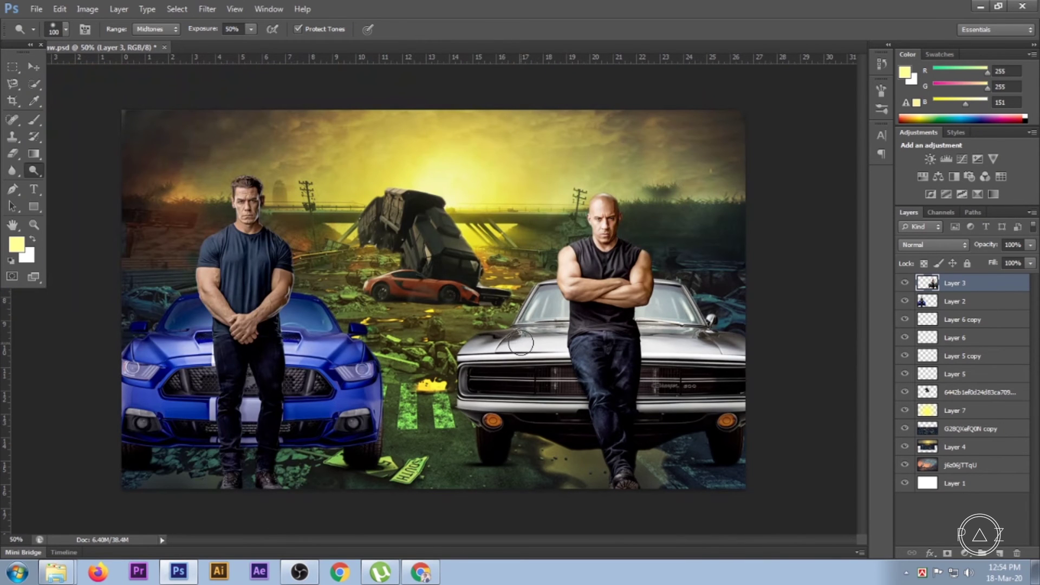
{"action": "left_click", "coordinate": [928, 301]}
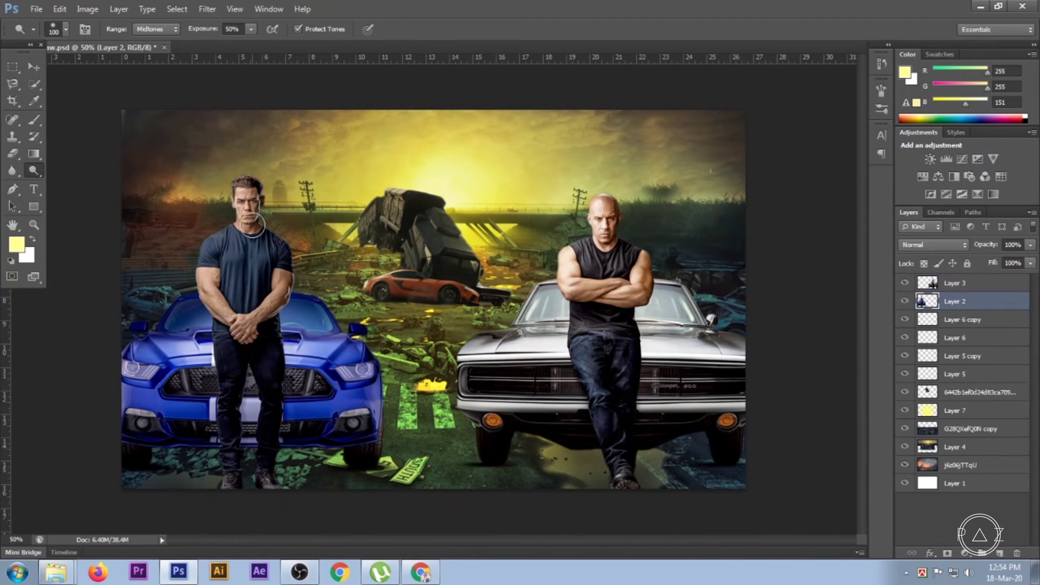
Step: Zoom in on the blue-car man and dodge his face, head and arms
{"action": "left_click", "coordinate": [253, 224], "text": "ctrl"}
{"action": "left_click_drag", "start_coordinate": [253, 225], "coordinate": [294, 306]}
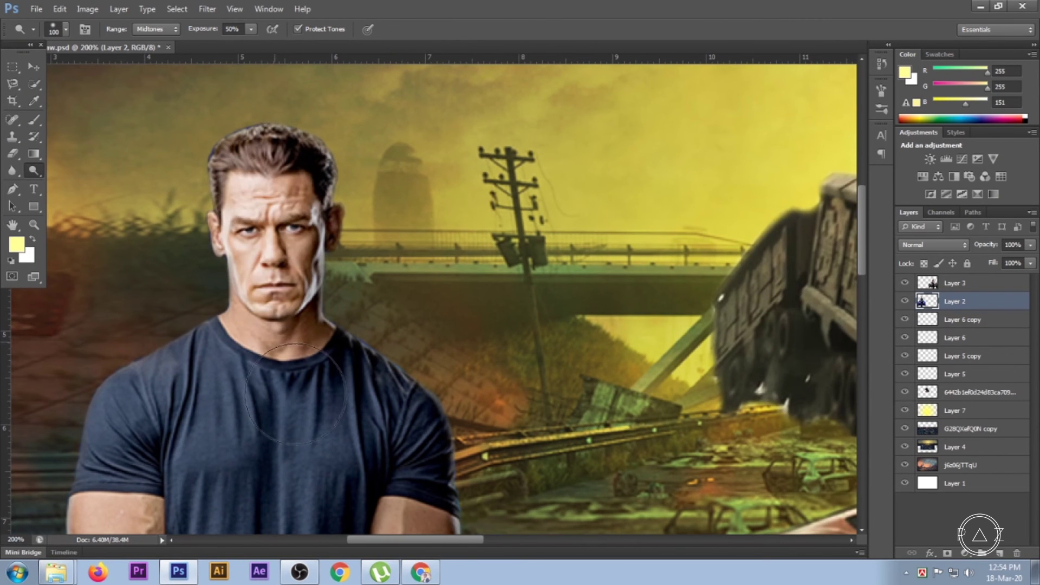
{"action": "left_click_drag", "start_coordinate": [332, 400], "coordinate": [314, 251]}
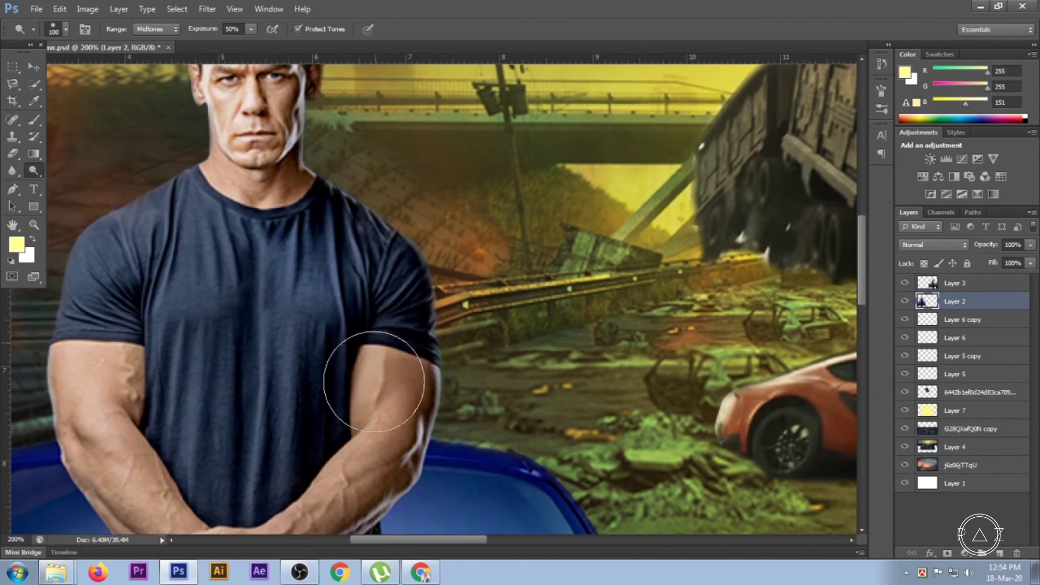
{"action": "scroll", "coordinate": [360, 376], "scroll_direction": "down", "scroll_amount": 2}
{"action": "left_click_drag", "start_coordinate": [360, 376], "coordinate": [255, 418]}
{"action": "scroll", "coordinate": [254, 417], "scroll_direction": "down", "scroll_amount": 1}
{"action": "left_click_drag", "start_coordinate": [124, 255], "coordinate": [111, 244]}
Step: Finish dodging down to his jeans and zoom out to the whole poster
{"action": "scroll", "coordinate": [217, 374], "scroll_direction": "down", "scroll_amount": 2}
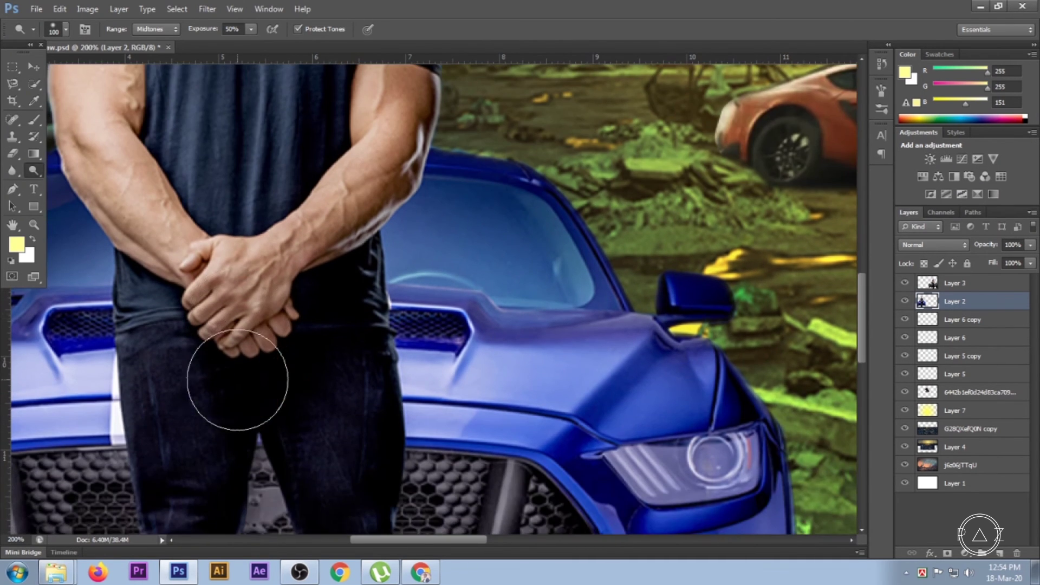
{"action": "scroll", "coordinate": [301, 358], "scroll_direction": "down", "scroll_amount": 2}
{"action": "scroll", "coordinate": [309, 372], "scroll_direction": "up", "scroll_amount": 1}
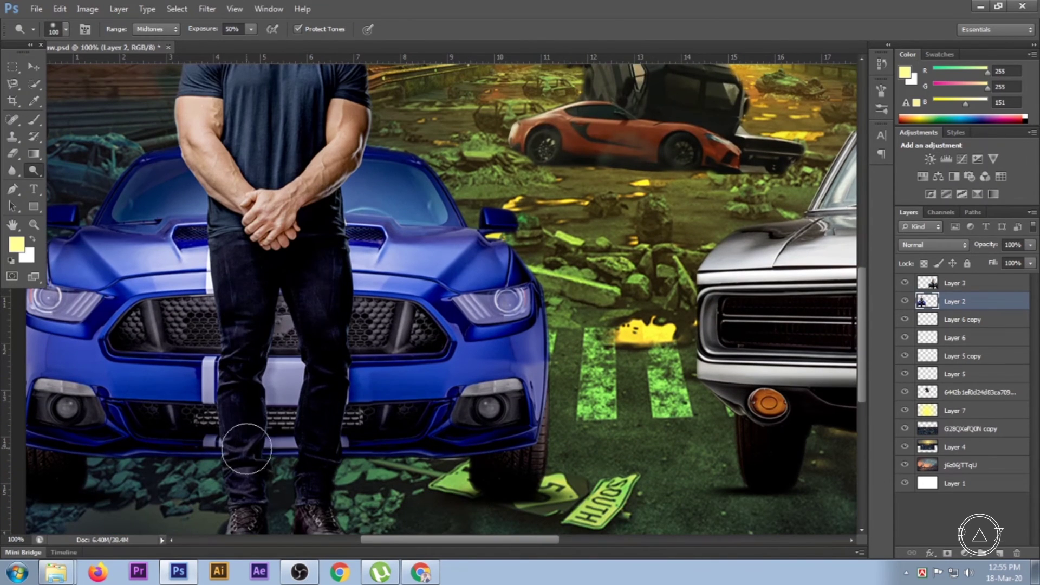
{"action": "scroll", "coordinate": [243, 428], "scroll_direction": "down", "scroll_amount": 1}
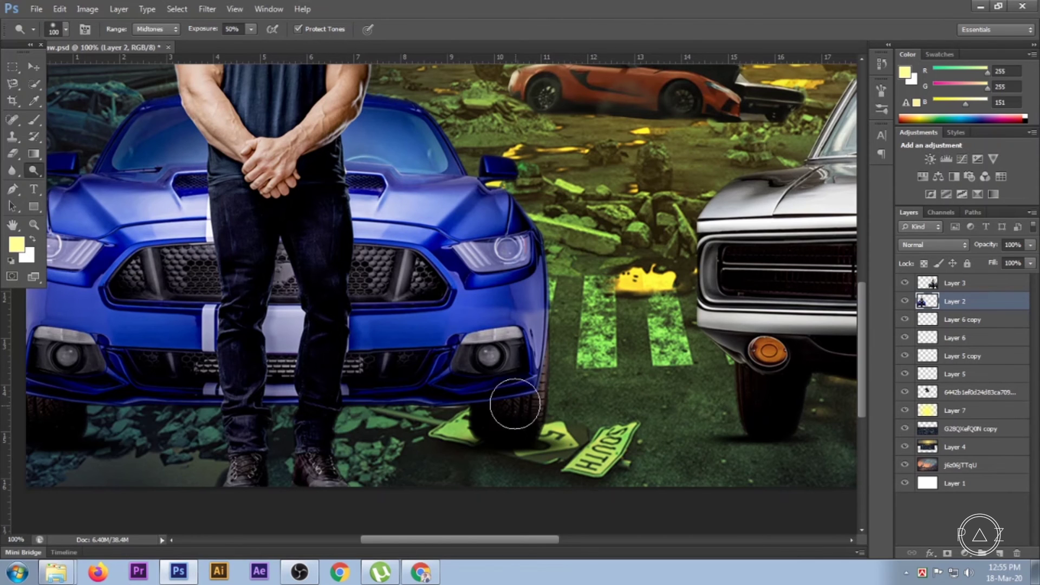
{"action": "left_click", "coordinate": [498, 369], "text": "alt"}
{"action": "left_click", "coordinate": [497, 370], "text": "alt"}
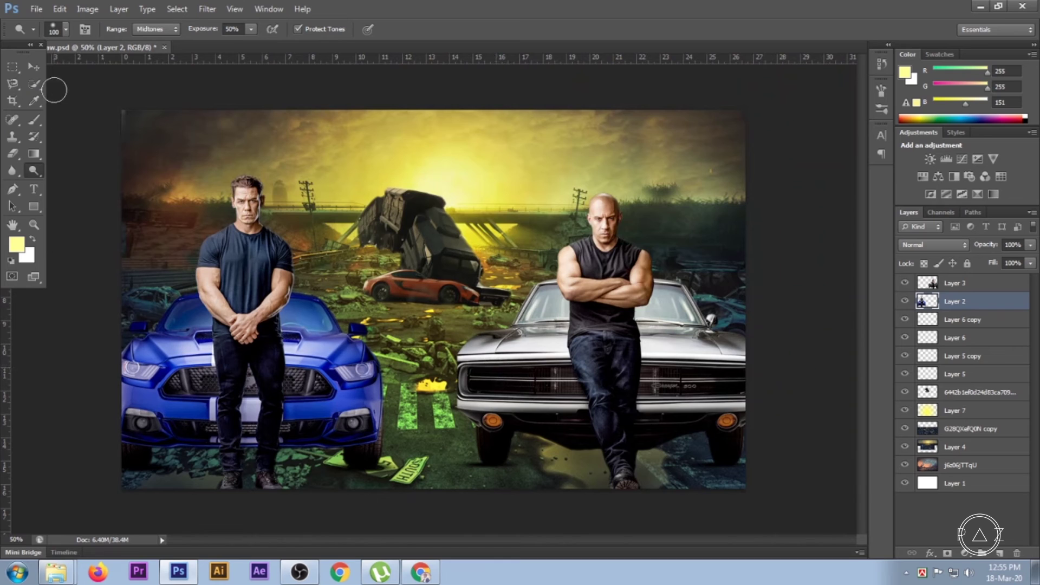
{"action": "left_click", "coordinate": [37, 69]}
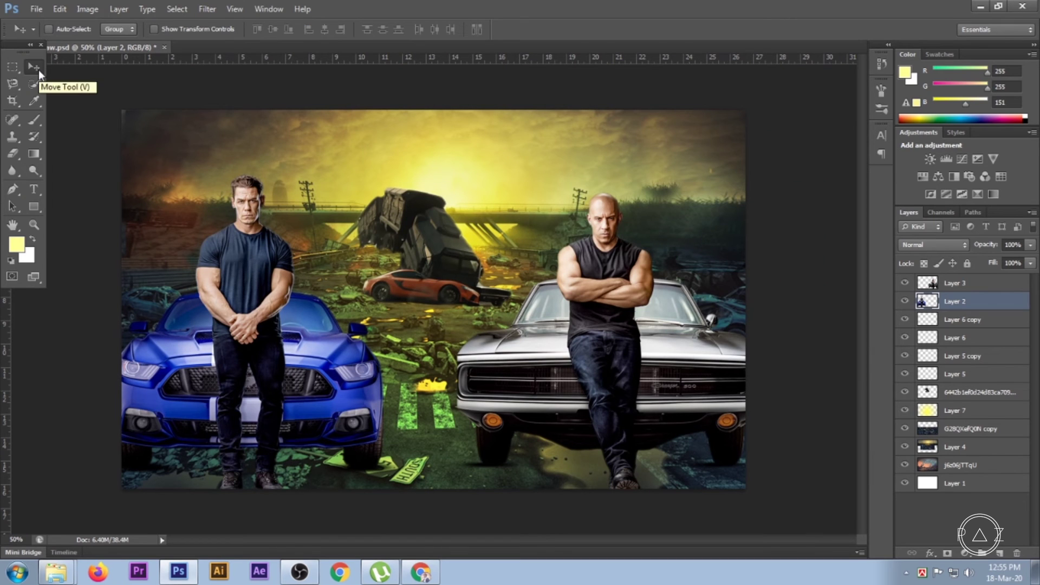
Step: On Layer 3, set a size-9 Eraser and zoom in on the bald head's top edge
{"action": "left_click", "coordinate": [943, 287]}
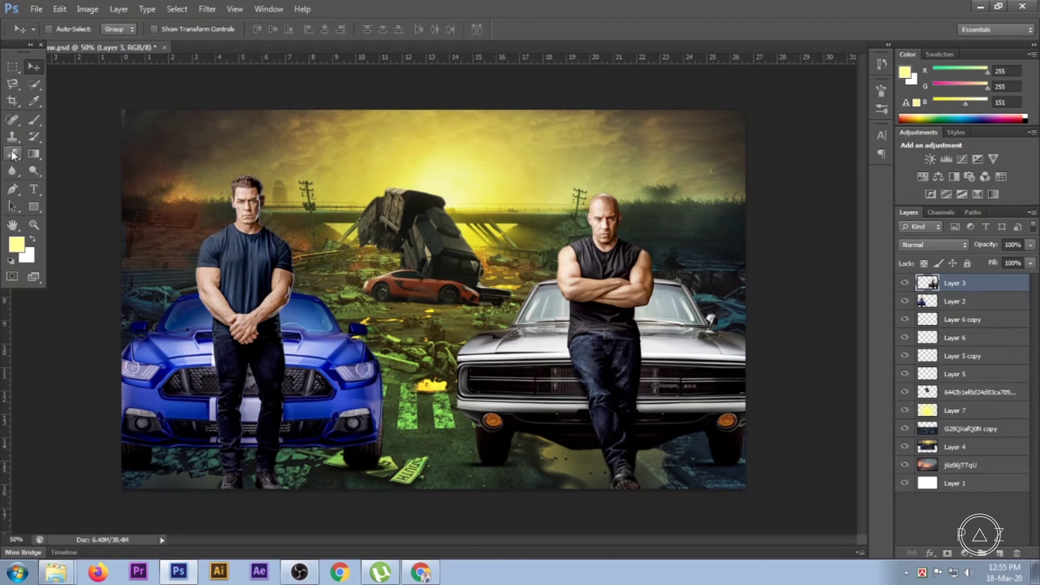
{"action": "left_click", "coordinate": [12, 153]}
{"action": "scroll", "coordinate": [657, 269], "scroll_direction": "up", "scroll_amount": 4}
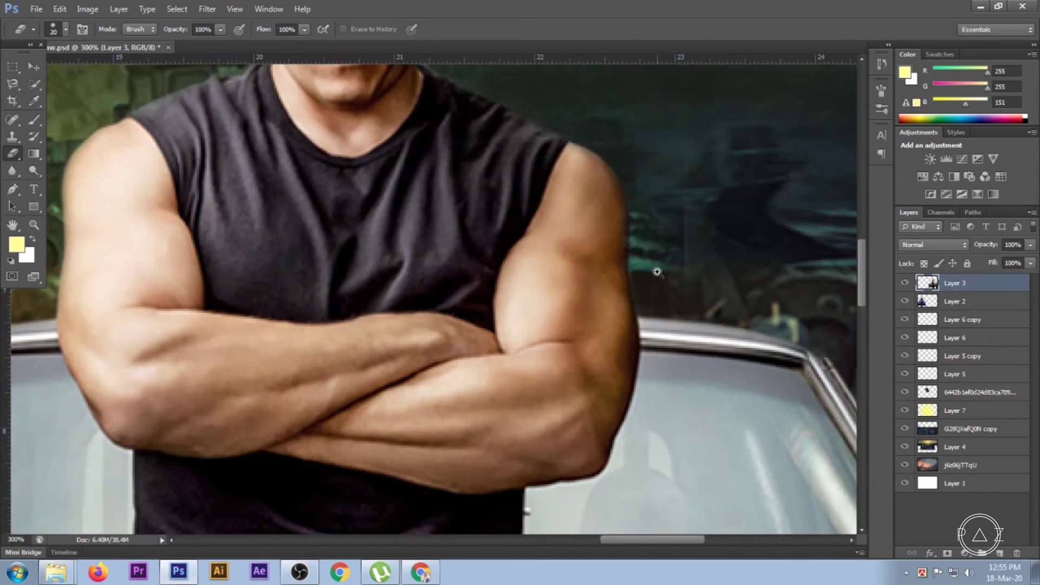
{"action": "scroll", "coordinate": [623, 204], "scroll_direction": "up", "scroll_amount": 3}
{"action": "left_click_drag", "start_coordinate": [560, 207], "coordinate": [606, 345]}
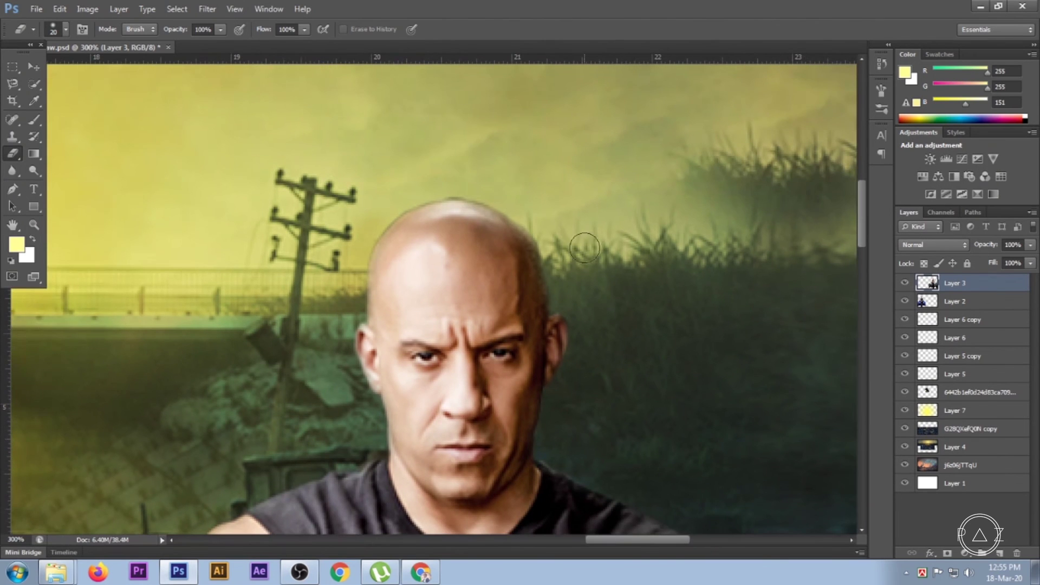
{"action": "scroll", "coordinate": [502, 181], "scroll_direction": "up", "scroll_amount": 1}
{"action": "left_click_drag", "start_coordinate": [501, 181], "coordinate": [508, 297]}
{"action": "scroll", "coordinate": [511, 299], "scroll_direction": "up", "scroll_amount": 1}
{"action": "key", "text": "bracketleft"}
{"action": "key", "text": "bracketleft"}
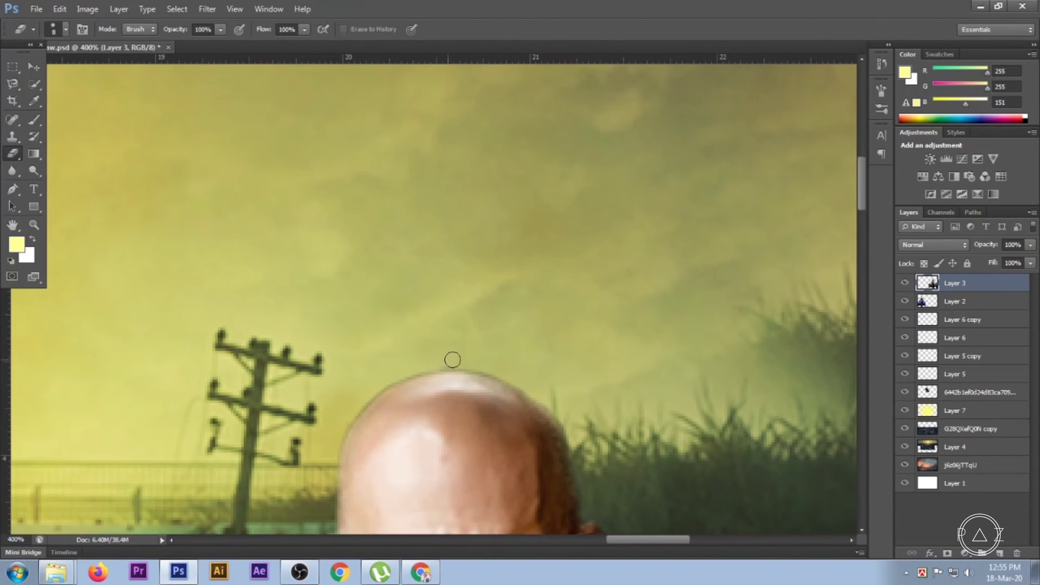
Step: Return to the Move Tool, toggle the rulers and zoom out to the man and car
{"action": "left_click", "coordinate": [41, 74]}
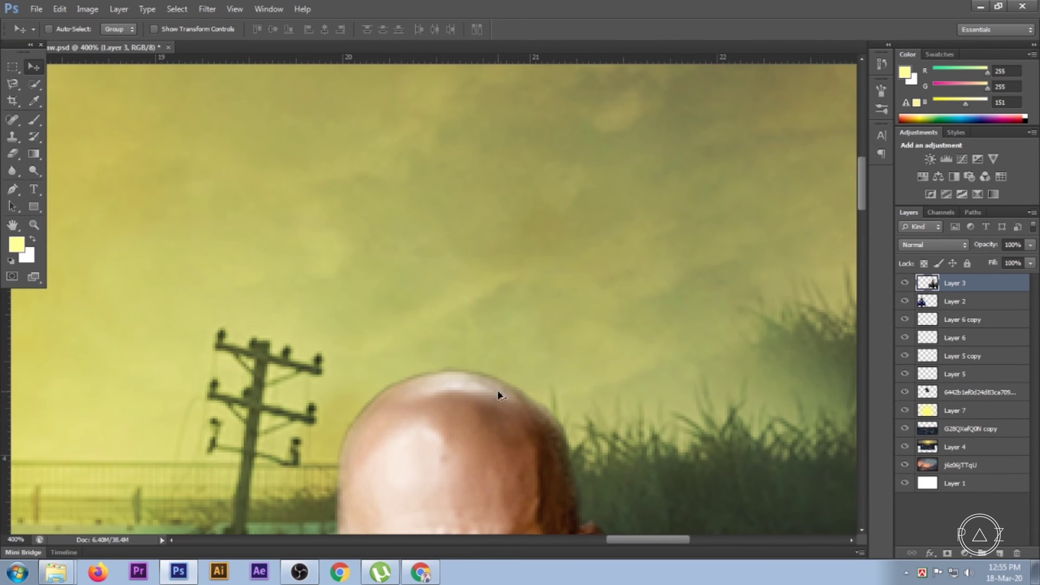
{"action": "scroll", "coordinate": [498, 391], "scroll_direction": "down", "scroll_amount": 2}
{"action": "mouse_move", "coordinate": [585, 346]}
{"action": "left_mouse_down"}
{"action": "mouse_move", "coordinate": [605, 225]}
{"action": "mouse_move", "coordinate": [586, 208]}
{"action": "left_mouse_up"}
{"action": "key", "text": "ctrl+r"}
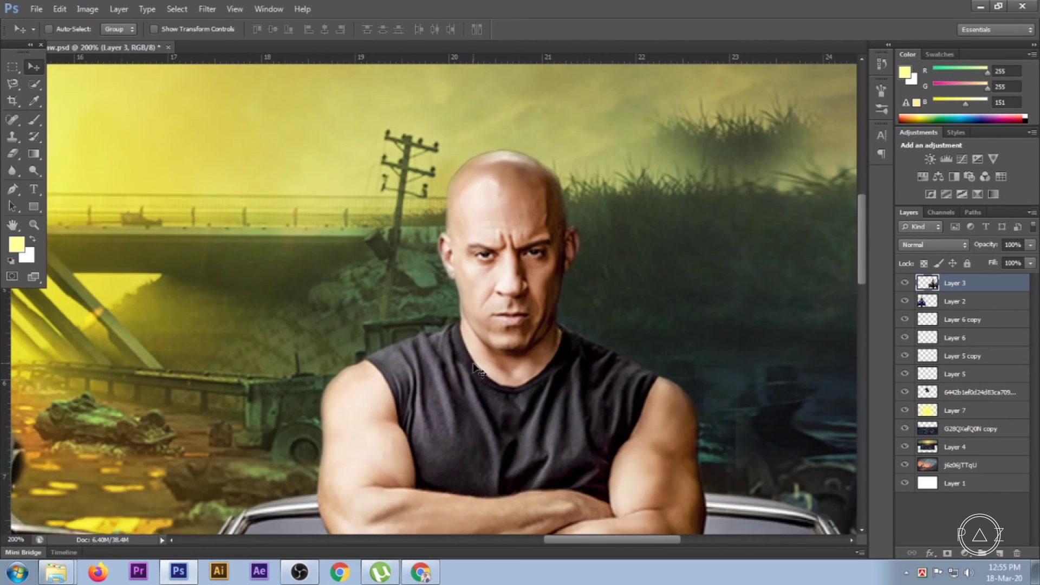
{"action": "left_click", "coordinate": [329, 320], "text": "alt"}
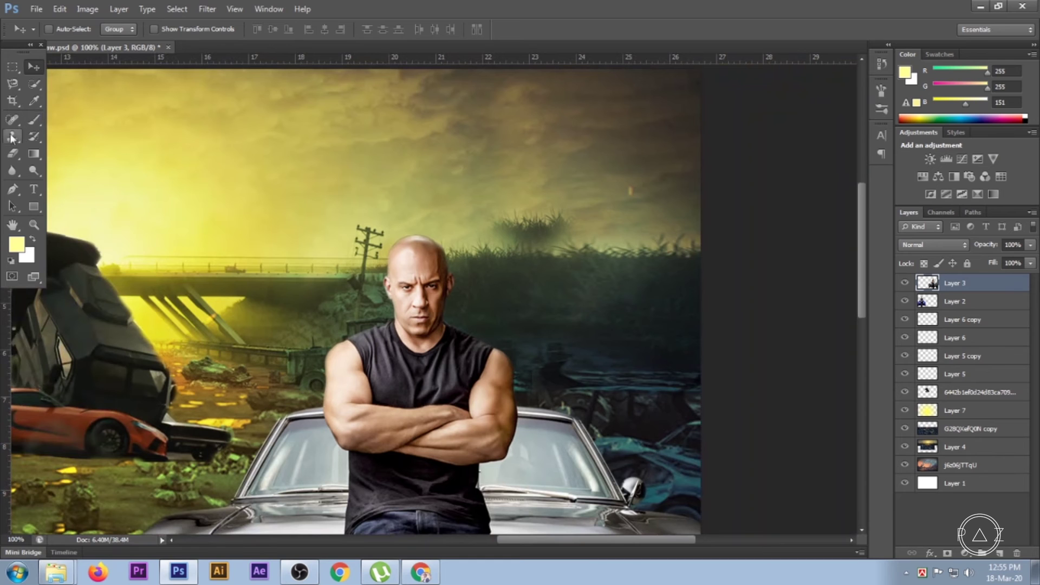
Step: Choose the Brush tool at 200 px and frame the arms and silver car
{"action": "left_click", "coordinate": [34, 119]}
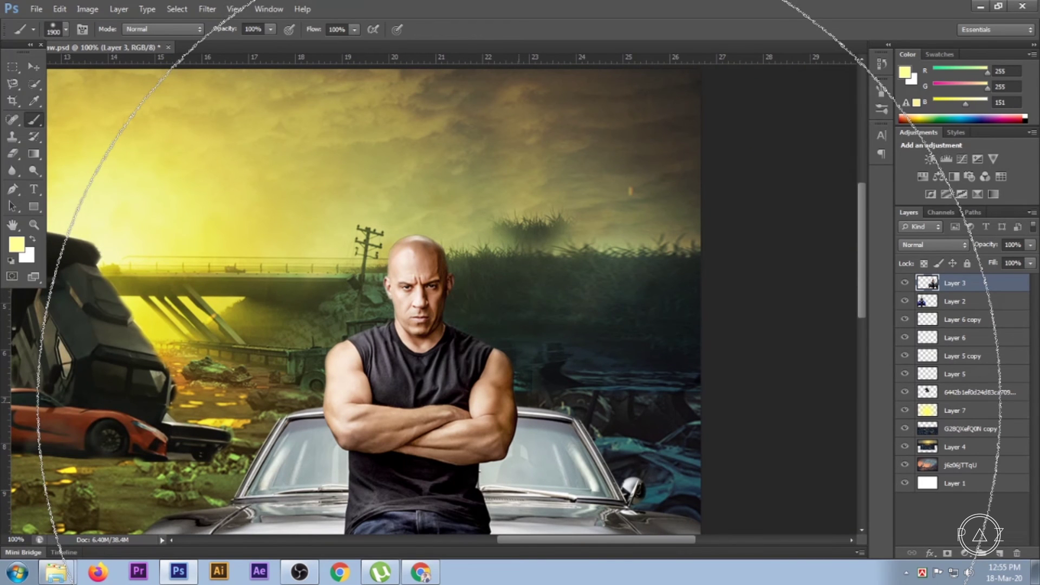
{"action": "scroll", "coordinate": [517, 428], "scroll_direction": "down", "scroll_amount": 2}
{"action": "key", "text": "bracketleft"}
{"action": "key", "text": "bracketleft"}
{"action": "key", "text": "bracketleft"}
{"action": "key", "text": "bracketleft"}
{"action": "key", "text": "bracketleft"}
{"action": "key", "text": "bracketleft"}
{"action": "key", "text": "bracketleft"}
{"action": "key", "text": "bracketleft"}
{"action": "key", "text": "bracketleft"}
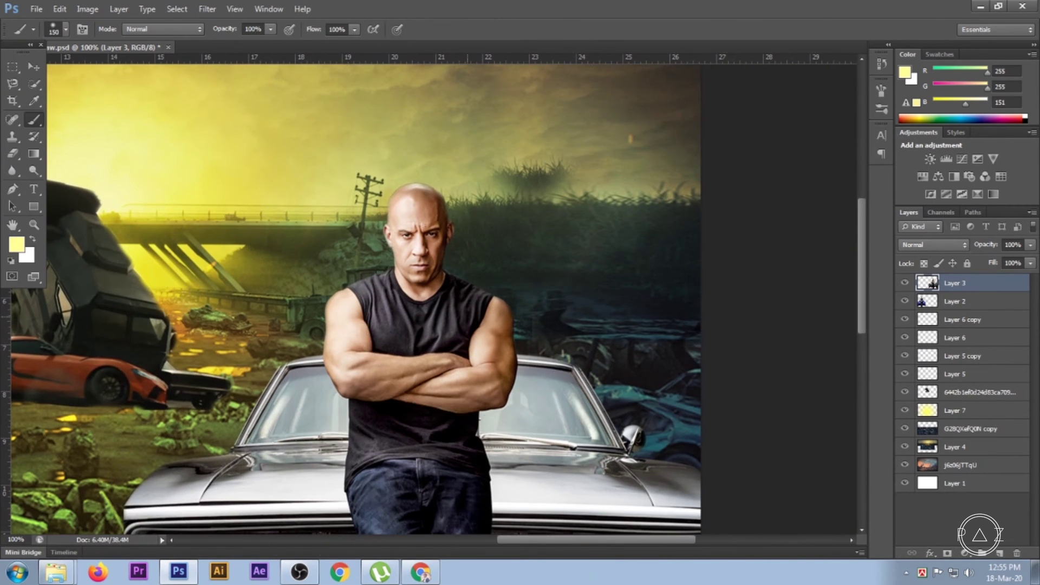
{"action": "scroll", "coordinate": [467, 317], "scroll_direction": "down", "scroll_amount": 1}
{"action": "key", "text": "ctrl+plus"}
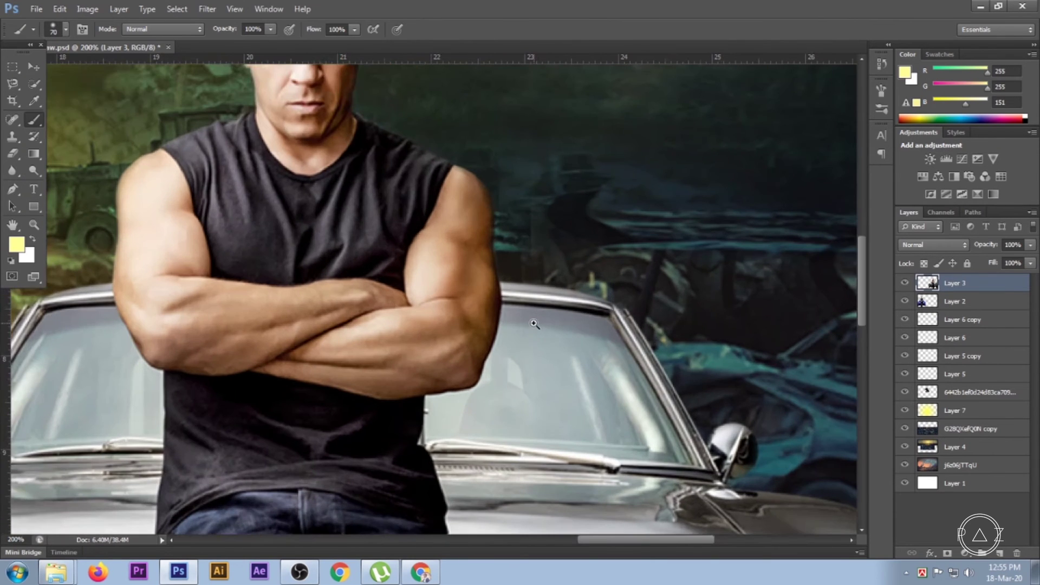
{"action": "left_click", "coordinate": [467, 339], "text": "ctrl+alt"}
{"action": "left_click", "coordinate": [467, 338], "text": "ctrl+alt"}
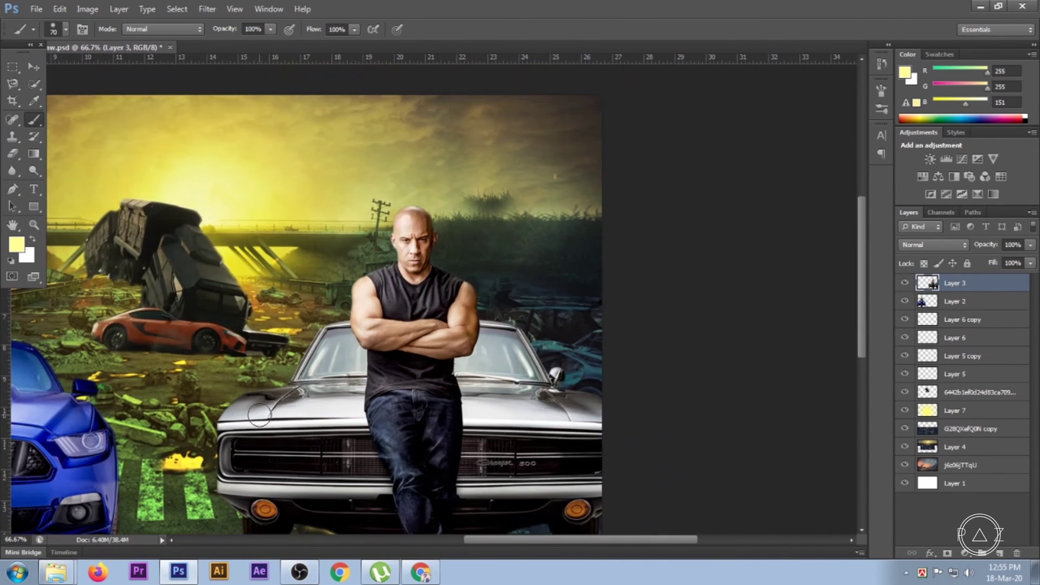
Step: Zoom to 100% on the silver car and shrink the brush to 30 px
{"action": "key", "text": "ctrl+plus"}
{"action": "scroll", "coordinate": [239, 418], "scroll_direction": "down", "scroll_amount": 3}
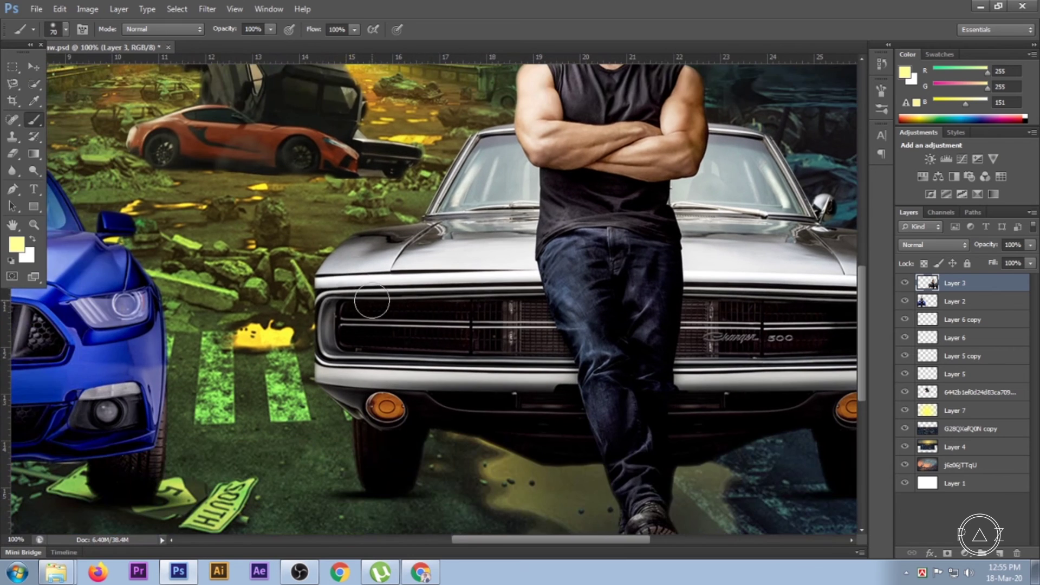
{"action": "scroll", "coordinate": [372, 301], "scroll_direction": "up", "scroll_amount": 1}
{"action": "scroll", "coordinate": [362, 309], "scroll_direction": "down", "scroll_amount": 1}
{"action": "scroll", "coordinate": [362, 312], "scroll_direction": "down", "scroll_amount": 2}
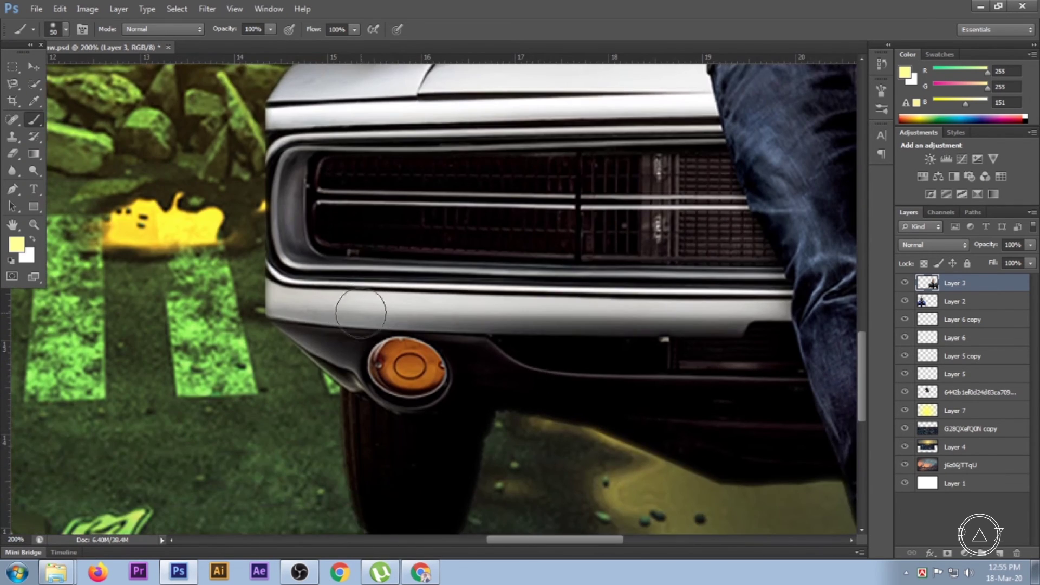
{"action": "key", "text": "bracketleft"}
{"action": "key", "text": "bracketleft"}
{"action": "key", "text": "bracketleft"}
{"action": "scroll", "coordinate": [337, 353], "scroll_direction": "down", "scroll_amount": 1}
{"action": "scroll", "coordinate": [365, 420], "scroll_direction": "down", "scroll_amount": 1}
Step: On new Layer 8, paint a pale-yellow stroke from the tire along fender, hood and around the man
{"action": "left_click_drag", "start_coordinate": [361, 480], "coordinate": [344, 419]}
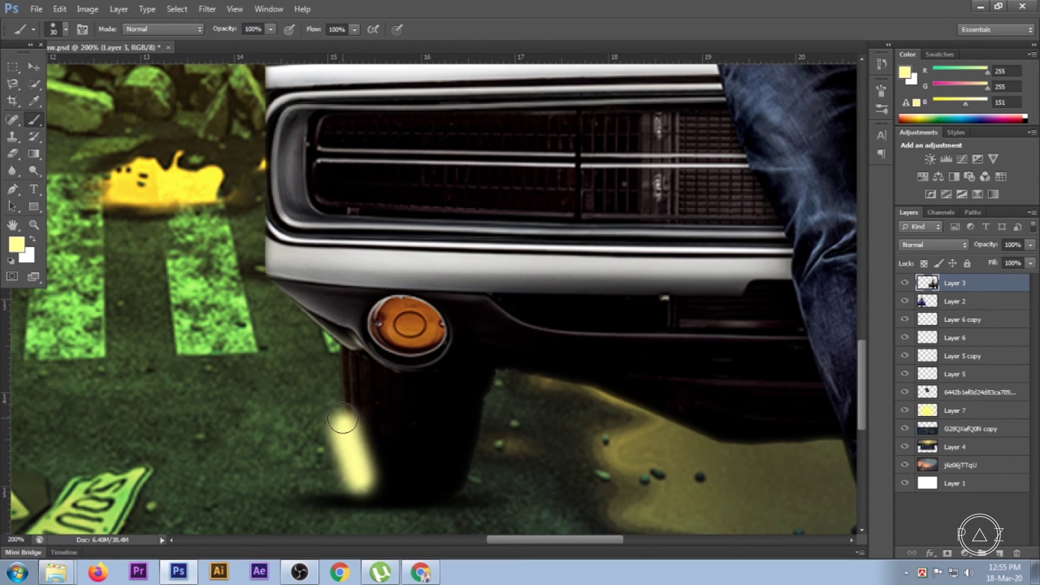
{"action": "key", "text": "ctrl+z"}
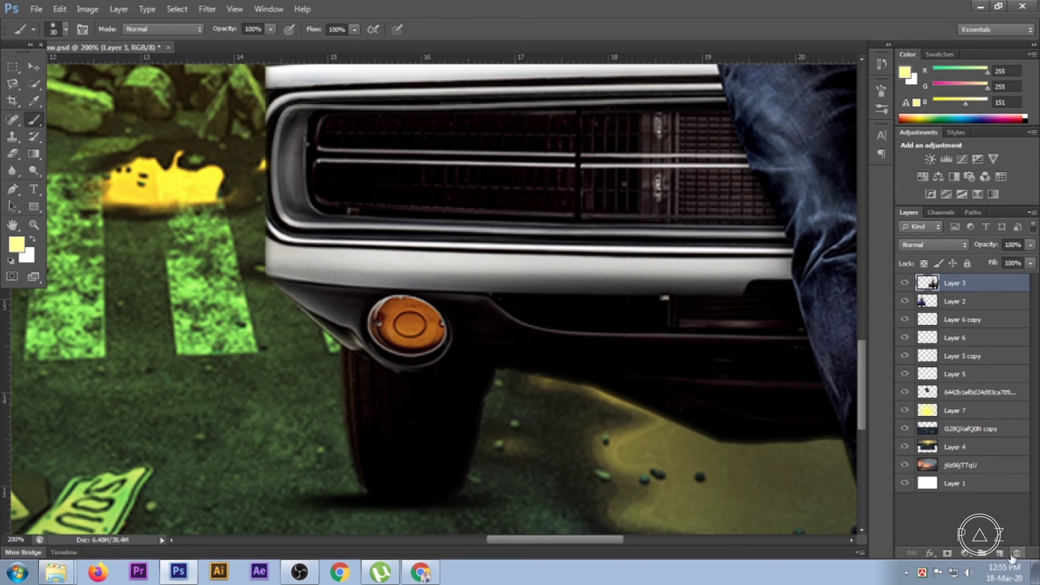
{"action": "left_click", "coordinate": [1000, 553]}
{"action": "mouse_move", "coordinate": [374, 497]}
{"action": "left_mouse_down"}
{"action": "mouse_move", "coordinate": [350, 440]}
{"action": "mouse_move", "coordinate": [341, 374]}
{"action": "mouse_move", "coordinate": [267, 271]}
{"action": "mouse_move", "coordinate": [260, 227]}
{"action": "mouse_move", "coordinate": [273, 174]}
{"action": "mouse_move", "coordinate": [326, 396]}
{"action": "mouse_move", "coordinate": [278, 373]}
{"action": "mouse_move", "coordinate": [260, 250]}
{"action": "mouse_move", "coordinate": [293, 187]}
{"action": "mouse_move", "coordinate": [374, 168]}
{"action": "left_mouse_up"}
{"action": "left_click_drag", "start_coordinate": [398, 284], "coordinate": [266, 536]}
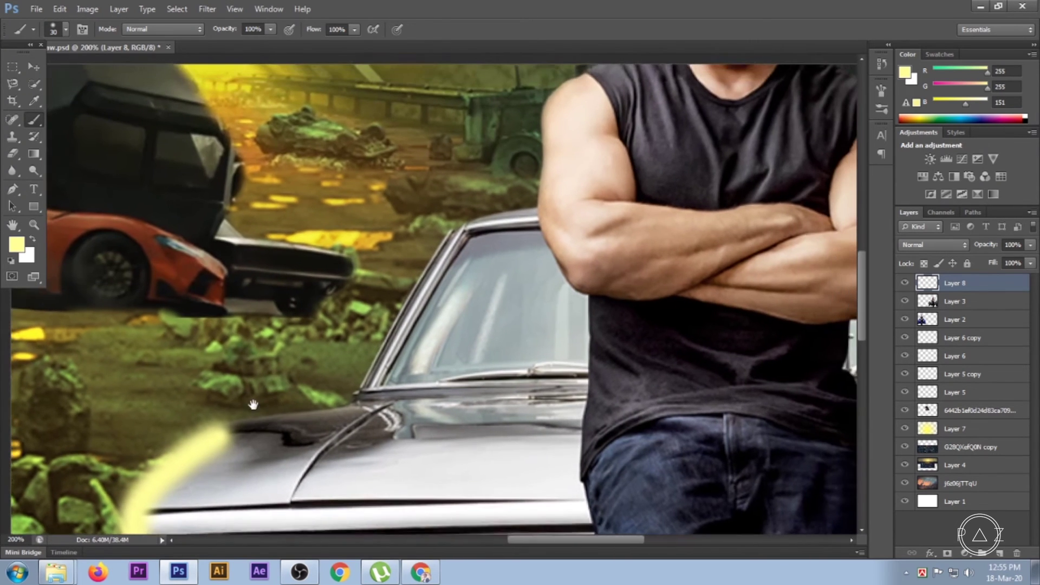
{"action": "mouse_move", "coordinate": [222, 433]}
{"action": "left_mouse_down"}
{"action": "mouse_move", "coordinate": [361, 382]}
{"action": "mouse_move", "coordinate": [395, 290]}
{"action": "mouse_move", "coordinate": [453, 232]}
{"action": "mouse_move", "coordinate": [316, 430]}
{"action": "mouse_move", "coordinate": [398, 387]}
{"action": "mouse_move", "coordinate": [431, 271]}
{"action": "mouse_move", "coordinate": [477, 228]}
{"action": "mouse_move", "coordinate": [536, 211]}
{"action": "mouse_move", "coordinate": [548, 167]}
{"action": "mouse_move", "coordinate": [531, 136]}
{"action": "left_mouse_up"}
{"action": "mouse_move", "coordinate": [544, 178]}
{"action": "left_mouse_down"}
{"action": "mouse_move", "coordinate": [515, 352]}
{"action": "mouse_move", "coordinate": [495, 295]}
{"action": "mouse_move", "coordinate": [517, 246]}
{"action": "mouse_move", "coordinate": [588, 233]}
{"action": "mouse_move", "coordinate": [623, 293]}
{"action": "mouse_move", "coordinate": [621, 385]}
{"action": "mouse_move", "coordinate": [657, 431]}
{"action": "mouse_move", "coordinate": [730, 466]}
{"action": "mouse_move", "coordinate": [595, 270]}
{"action": "mouse_move", "coordinate": [580, 206]}
{"action": "mouse_move", "coordinate": [594, 271]}
{"action": "mouse_move", "coordinate": [757, 361]}
{"action": "left_mouse_up"}
{"action": "scroll", "coordinate": [728, 441], "scroll_direction": "down", "scroll_amount": 3}
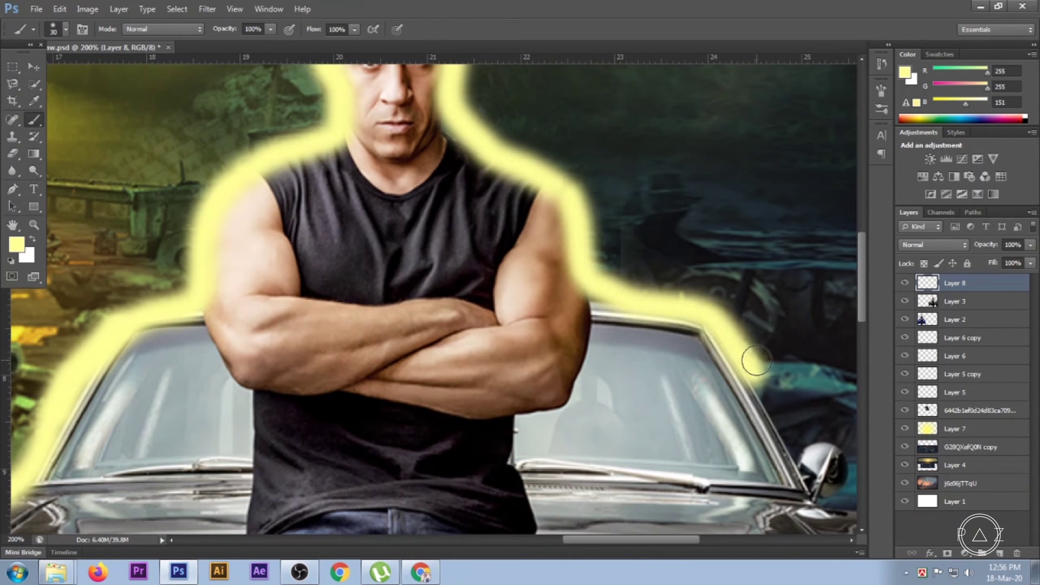
{"action": "mouse_move", "coordinate": [784, 396]}
{"action": "left_mouse_down"}
{"action": "mouse_move", "coordinate": [589, 265]}
{"action": "mouse_move", "coordinate": [582, 305]}
{"action": "mouse_move", "coordinate": [635, 361]}
{"action": "mouse_move", "coordinate": [742, 376]}
{"action": "mouse_move", "coordinate": [763, 394]}
{"action": "left_mouse_up"}
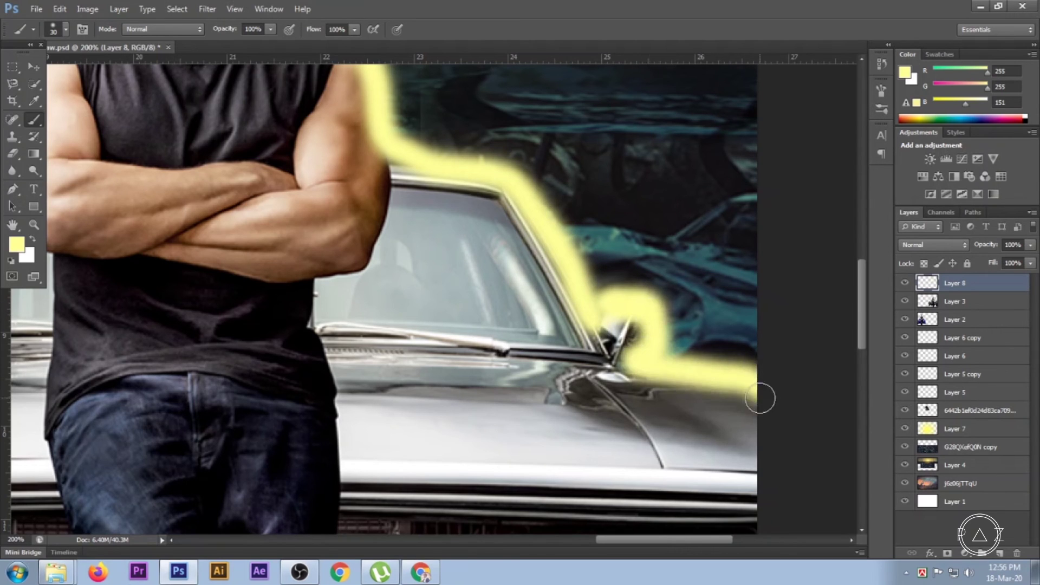
{"action": "scroll", "coordinate": [546, 400], "scroll_direction": "down", "scroll_amount": 3}
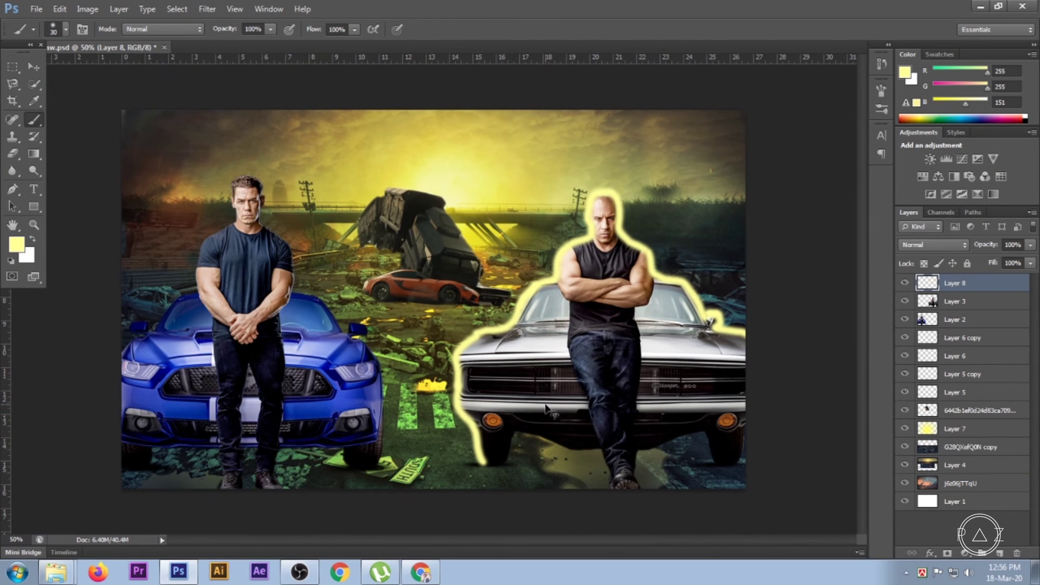
{"action": "left_click", "coordinate": [37, 71]}
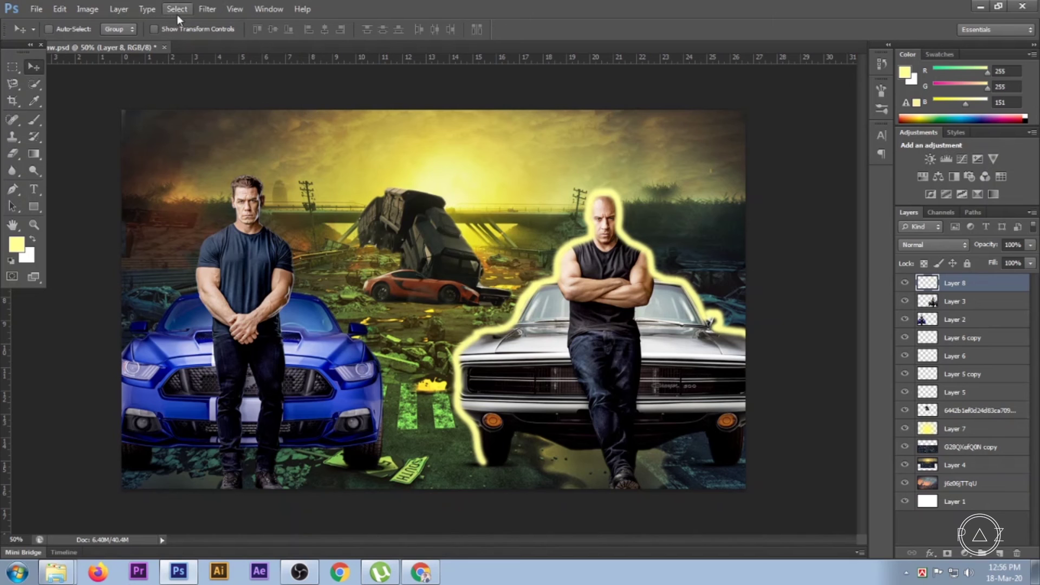
Step: Apply an 18.2-pixel Gaussian Blur to Layer 8's yellow outline
{"action": "left_click", "coordinate": [205, 9]}
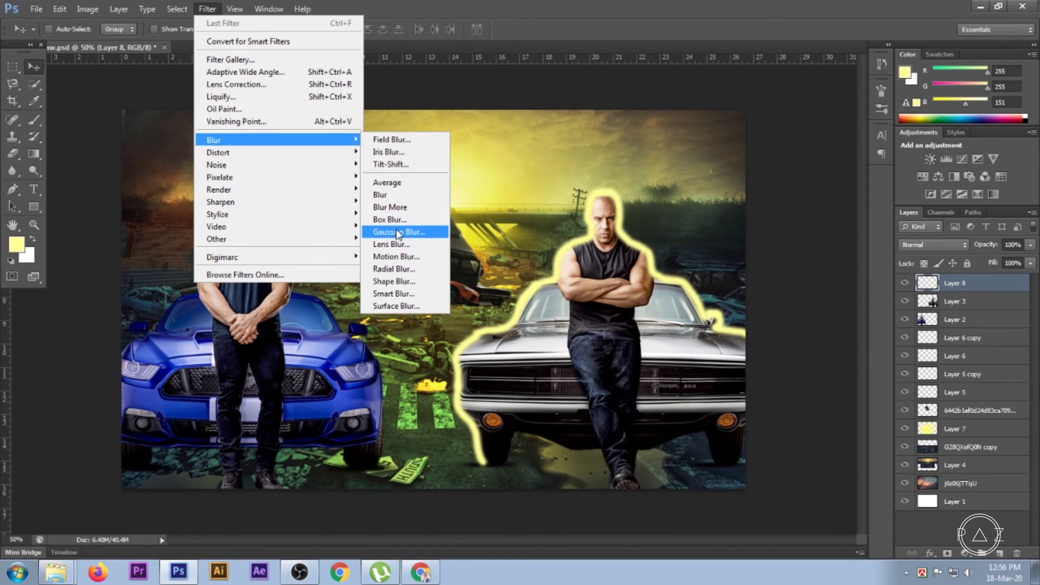
{"action": "left_click", "coordinate": [397, 231]}
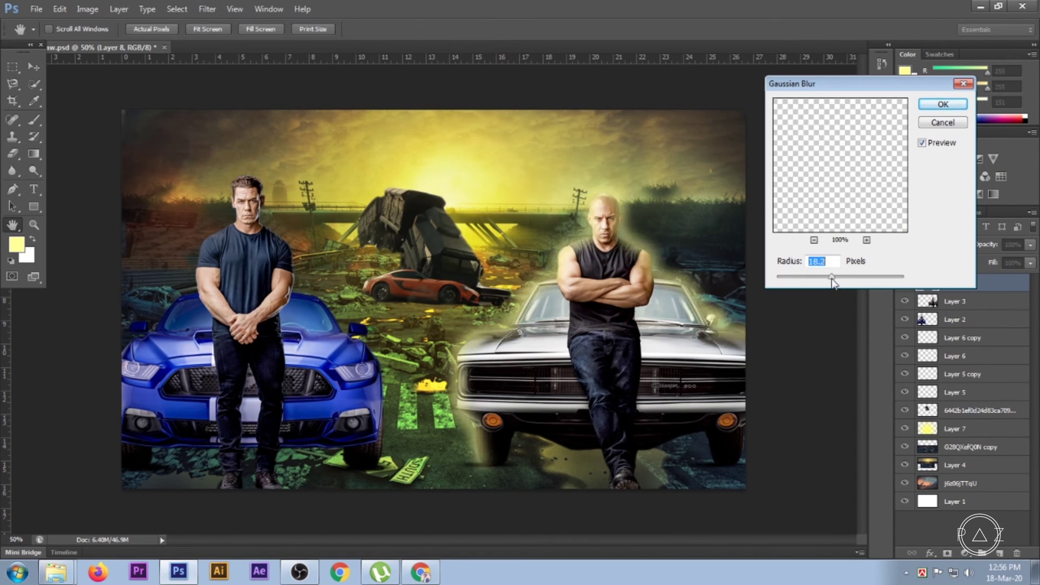
{"action": "left_click_drag", "start_coordinate": [797, 277], "coordinate": [824, 277]}
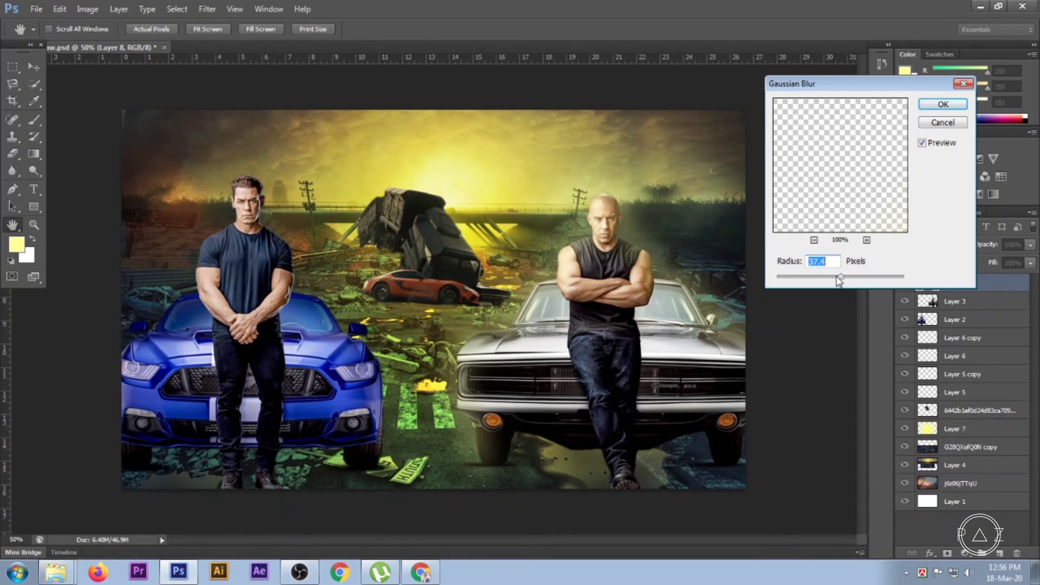
{"action": "left_click_drag", "start_coordinate": [830, 279], "coordinate": [832, 276]}
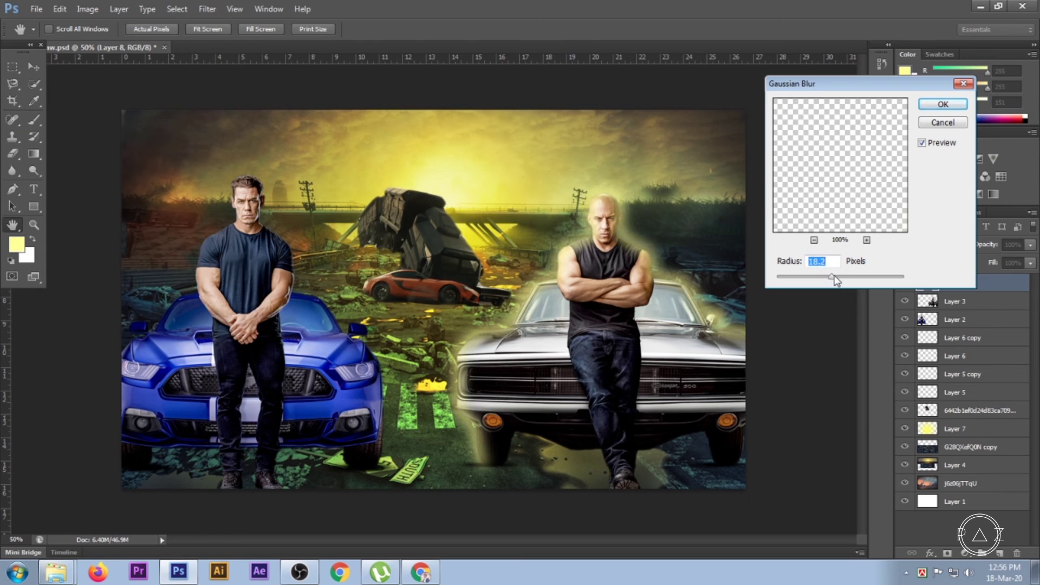
{"action": "left_click", "coordinate": [942, 104]}
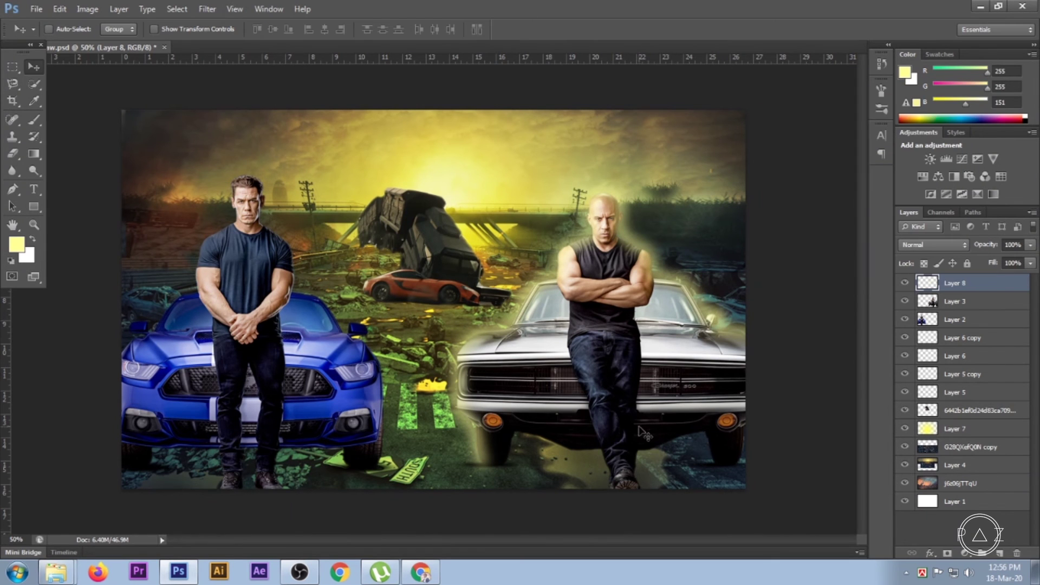
{"action": "scroll", "coordinate": [617, 433], "scroll_direction": "down", "scroll_amount": 1}
{"action": "scroll", "coordinate": [588, 420], "scroll_direction": "up", "scroll_amount": 2}
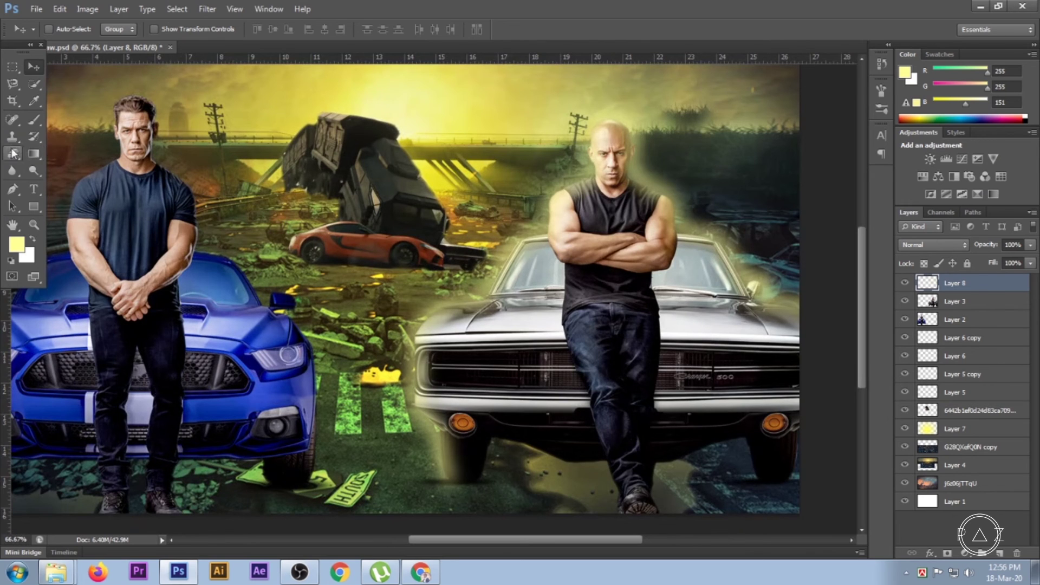
Step: Compare Lighten and neighbouring blend modes, settle Layer 8 on Overlay, and zoom out
{"action": "left_click", "coordinate": [948, 248]}
{"action": "left_click", "coordinate": [912, 105]}
{"action": "key", "text": "Down"}
{"action": "key", "text": "Down"}
{"action": "key", "text": "Down"}
{"action": "key", "text": "Down"}
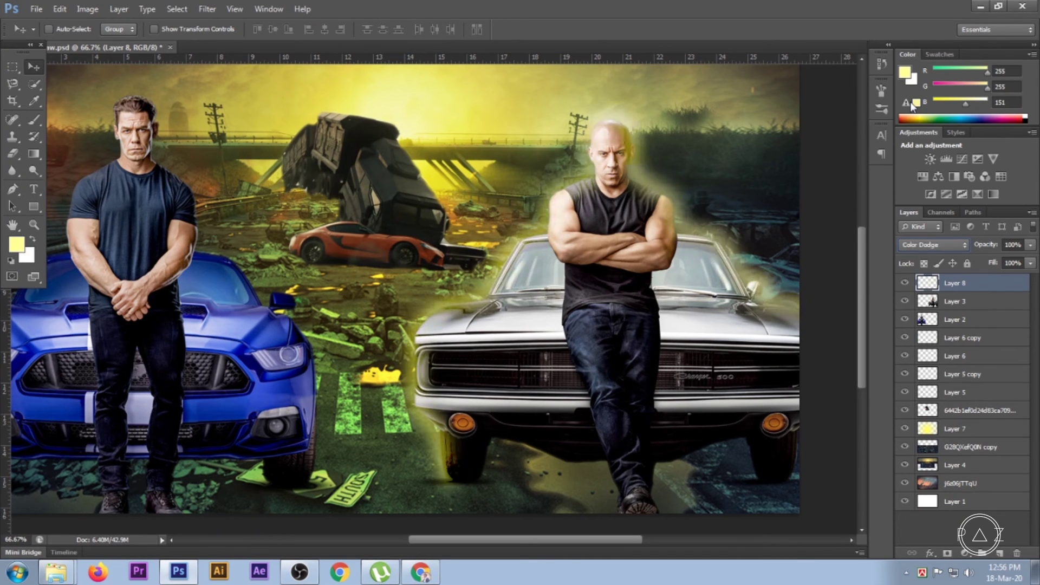
{"action": "key", "text": "Down"}
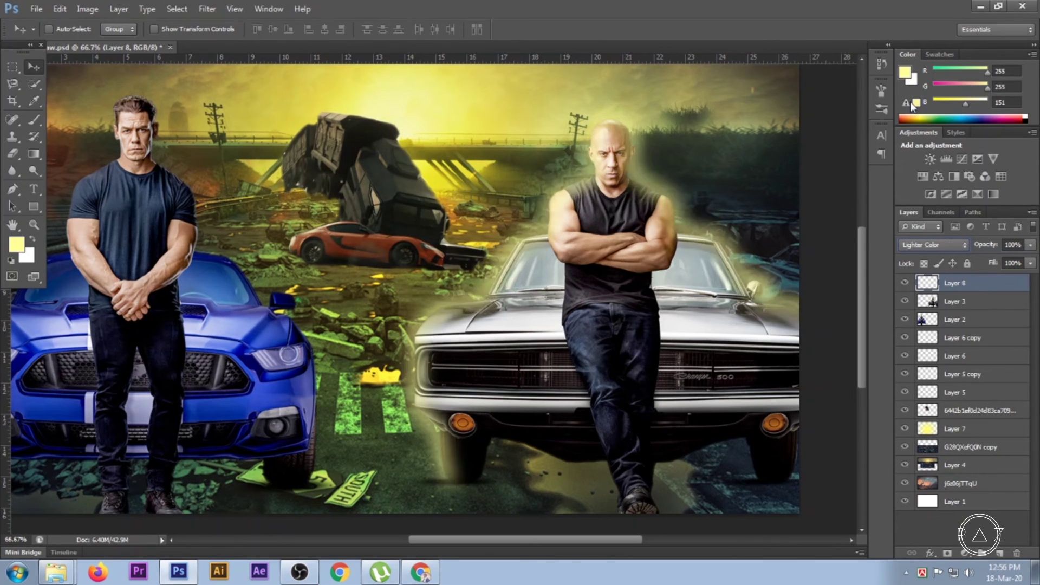
{"action": "key", "text": "Down"}
{"action": "key", "text": "Up"}
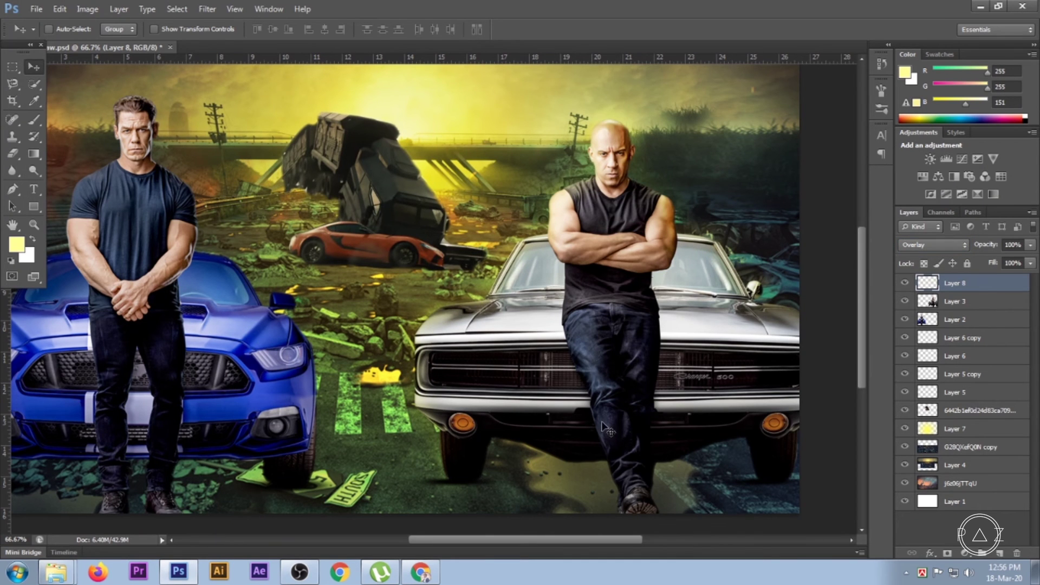
{"action": "key", "text": "ctrl+minus"}
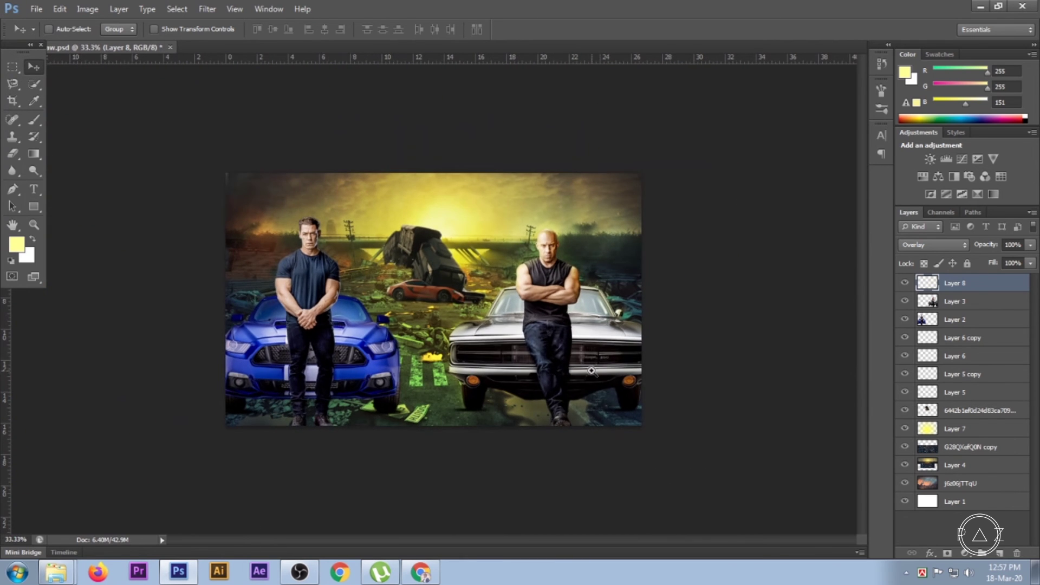
Step: Zoom in on the right-hand man and car and toggle the glow layer to compare
{"action": "left_click", "coordinate": [602, 402]}
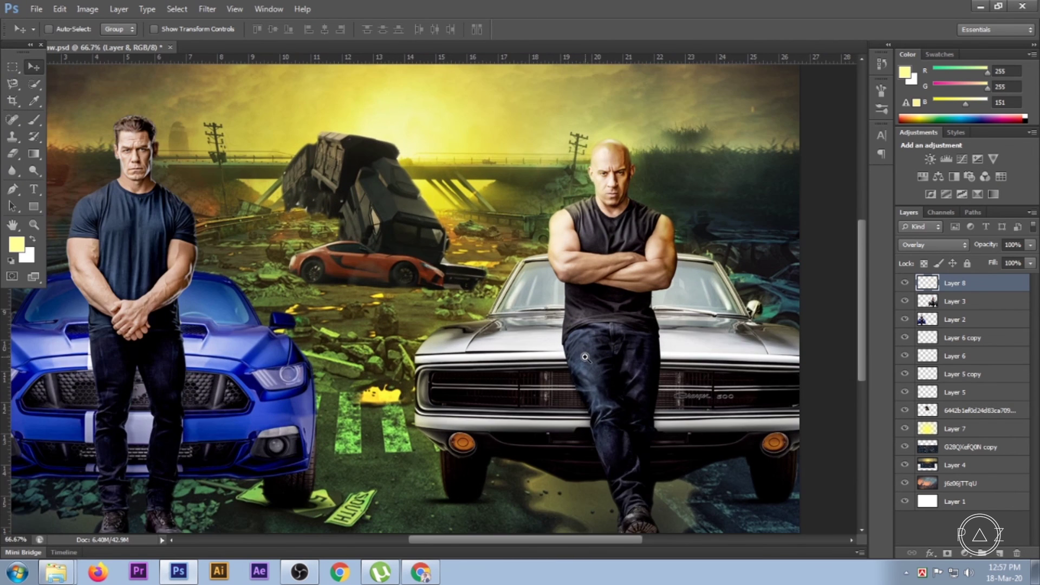
{"action": "left_click", "coordinate": [585, 357]}
{"action": "left_click", "coordinate": [585, 357], "text": "alt"}
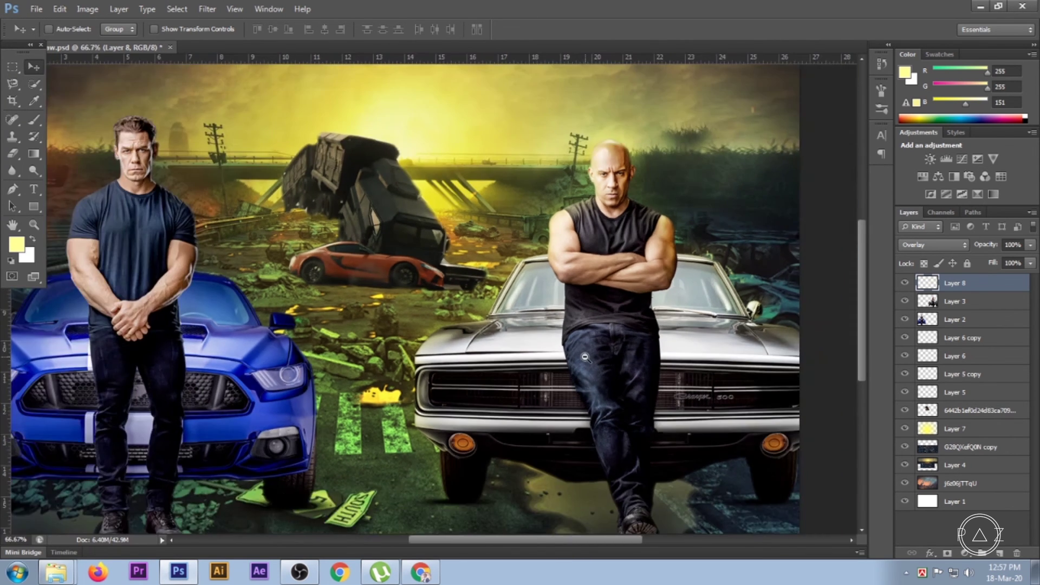
{"action": "left_click", "coordinate": [904, 284]}
Step: With a 60 px Eraser, remove the glow beside the silver car's side mirror
{"action": "left_click", "coordinate": [12, 153]}
{"action": "left_click", "coordinate": [683, 236], "text": "ctrl"}
{"action": "left_click", "coordinate": [682, 236], "text": "ctrl"}
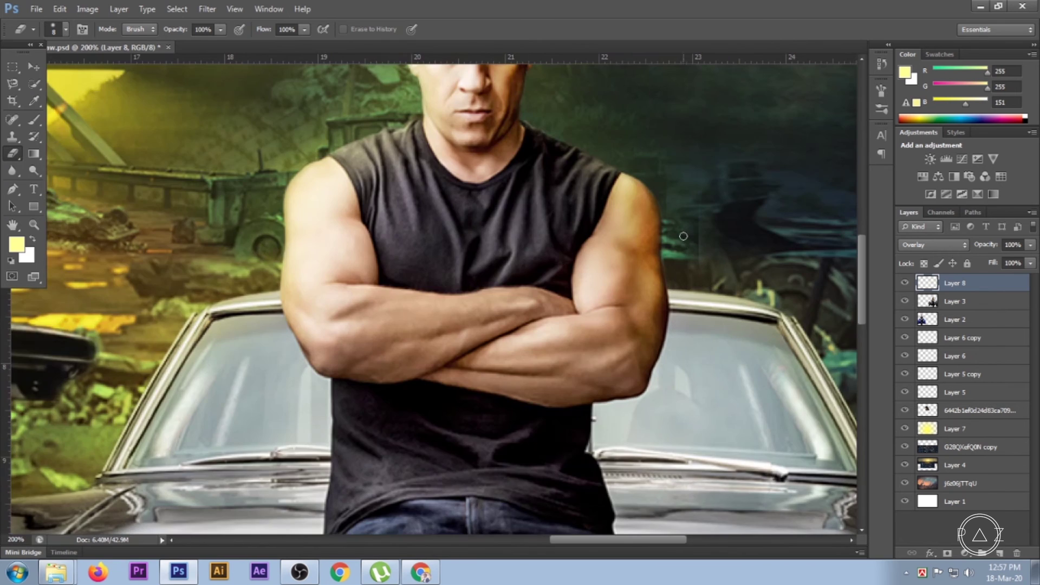
{"action": "left_click_drag", "start_coordinate": [702, 254], "coordinate": [437, 323]}
{"action": "key", "text": "bracketright"}
{"action": "key", "text": "bracketright"}
{"action": "key", "text": "bracketright"}
{"action": "scroll", "coordinate": [542, 282], "scroll_direction": "down", "scroll_amount": 1}
{"action": "scroll", "coordinate": [602, 266], "scroll_direction": "down", "scroll_amount": 1}
{"action": "scroll", "coordinate": [645, 309], "scroll_direction": "down", "scroll_amount": 2}
{"action": "left_click_drag", "start_coordinate": [651, 314], "coordinate": [674, 348]}
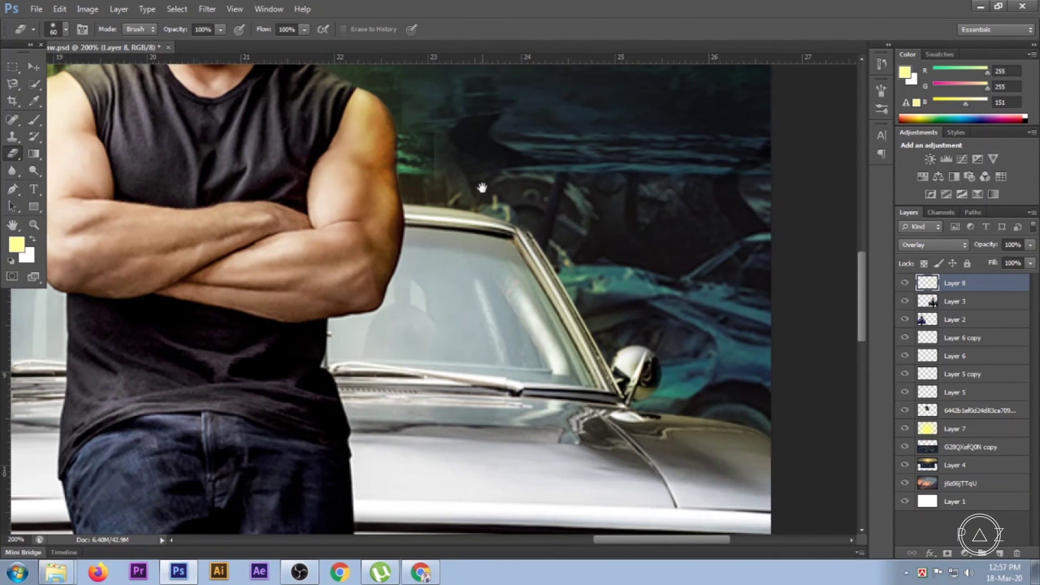
Step: Inspect the man's face, the sky, his arms, the hood and grille, then zoom out
{"action": "left_click_drag", "start_coordinate": [483, 188], "coordinate": [614, 390]}
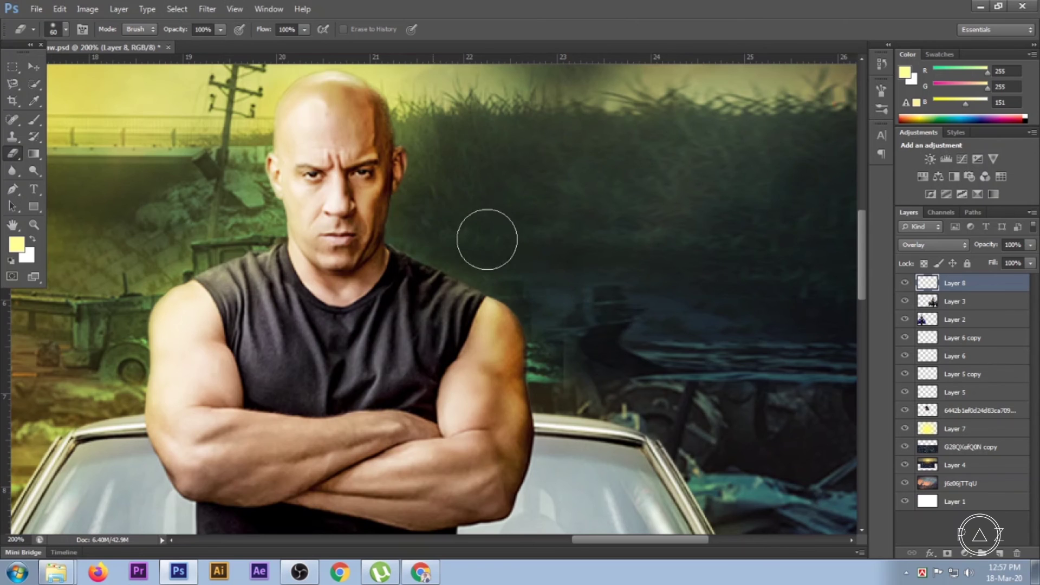
{"action": "left_click_drag", "start_coordinate": [507, 239], "coordinate": [588, 319]}
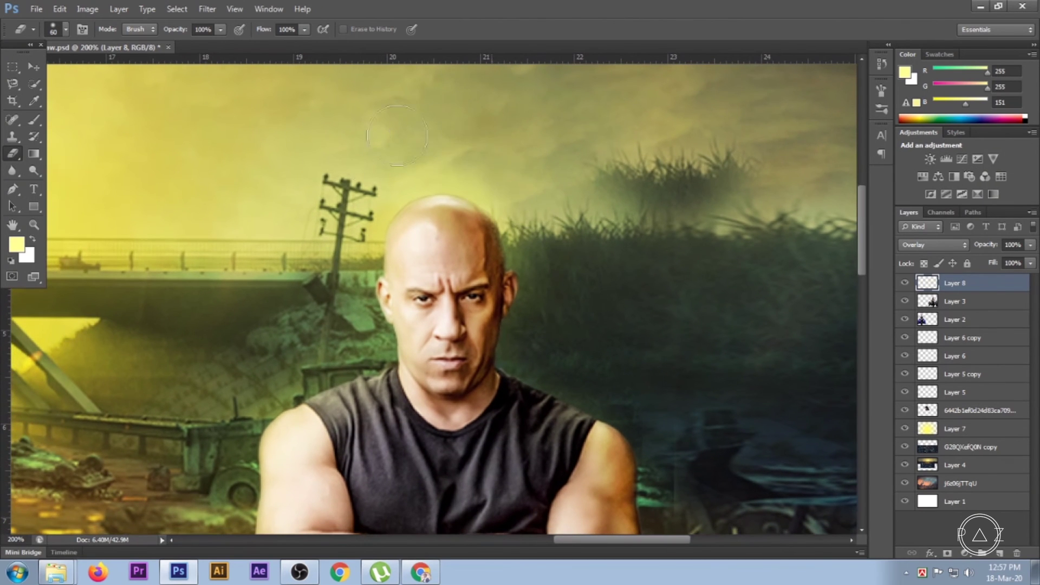
{"action": "left_click_drag", "start_coordinate": [228, 392], "coordinate": [293, 187]}
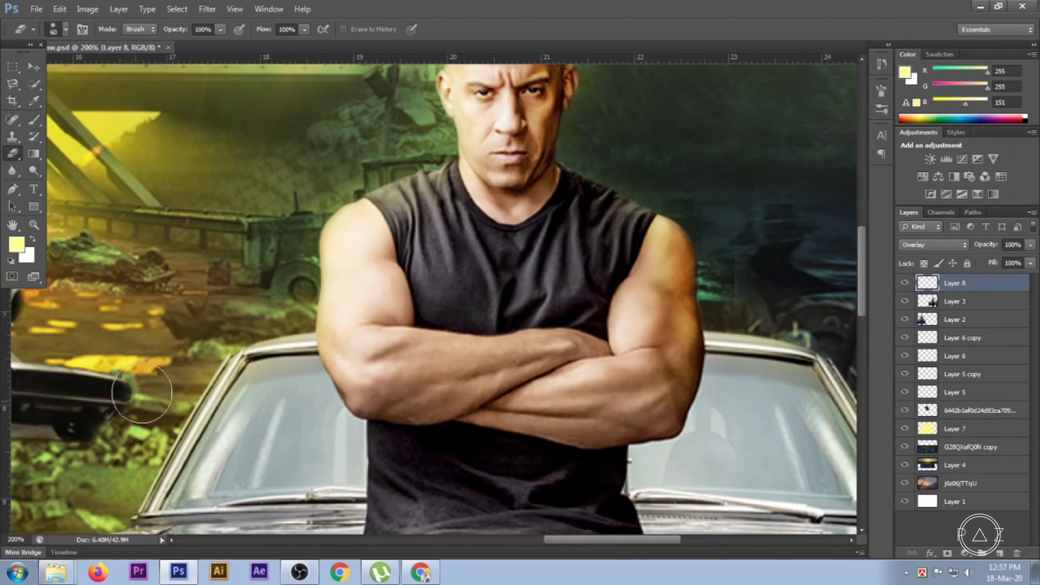
{"action": "left_click_drag", "start_coordinate": [150, 411], "coordinate": [279, 163]}
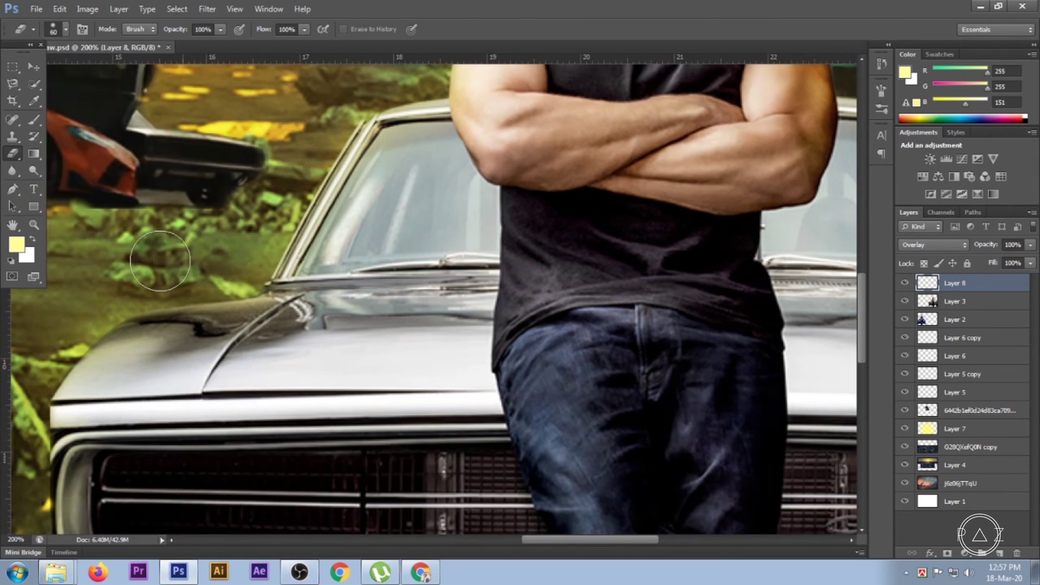
{"action": "left_click_drag", "start_coordinate": [154, 271], "coordinate": [378, 137]}
{"action": "scroll", "coordinate": [208, 325], "scroll_direction": "down", "scroll_amount": 2}
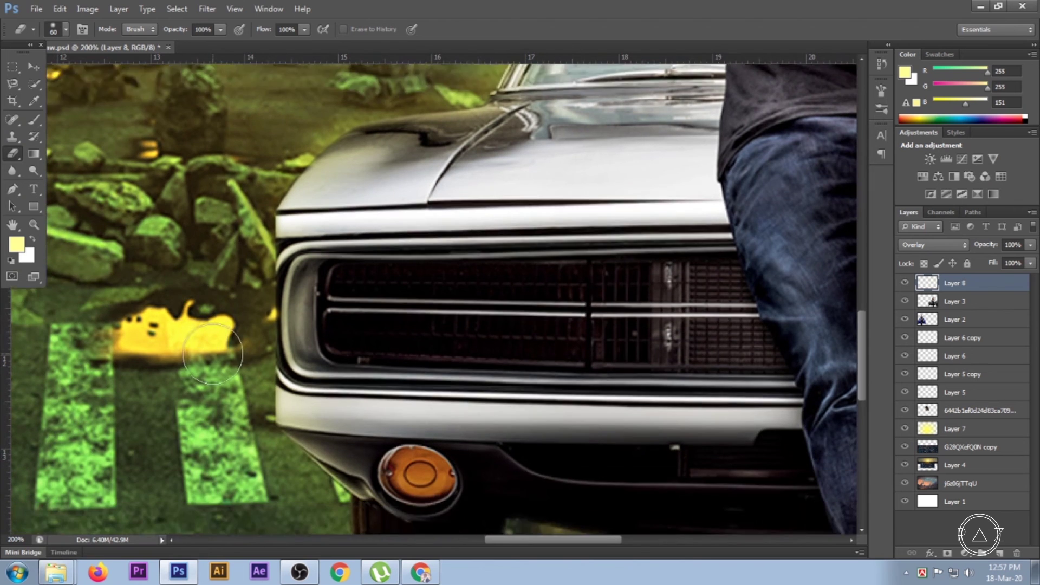
{"action": "scroll", "coordinate": [234, 373], "scroll_direction": "down", "scroll_amount": 2}
{"action": "scroll", "coordinate": [234, 373], "scroll_direction": "down", "scroll_amount": 1}
{"action": "scroll", "coordinate": [234, 374], "scroll_direction": "down", "scroll_amount": 2}
{"action": "scroll", "coordinate": [233, 369], "scroll_direction": "down", "scroll_amount": 1}
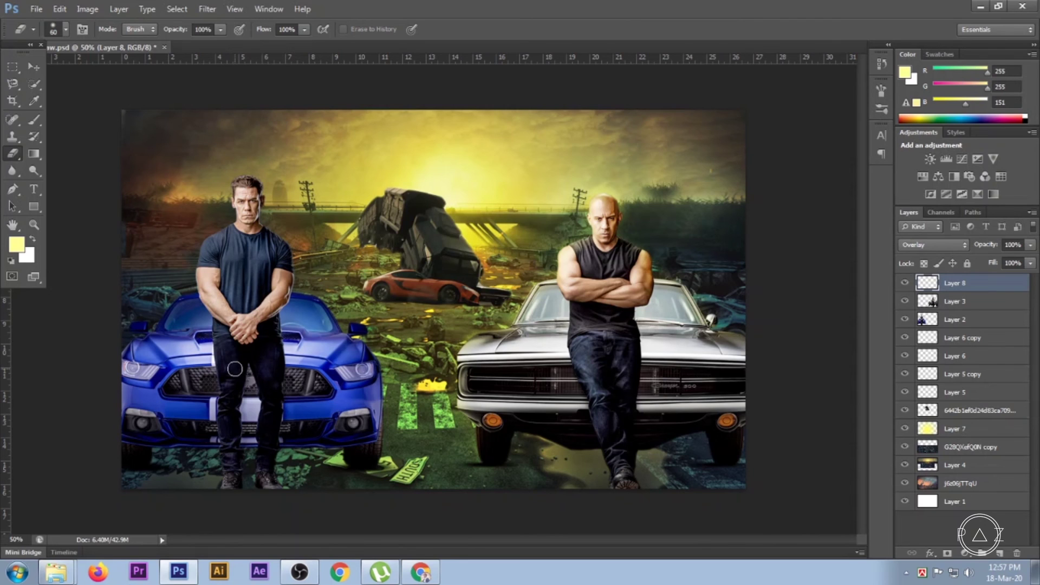
Step: Add new Layer 9 above the glow and ready a soft Brush
{"action": "left_click", "coordinate": [33, 69]}
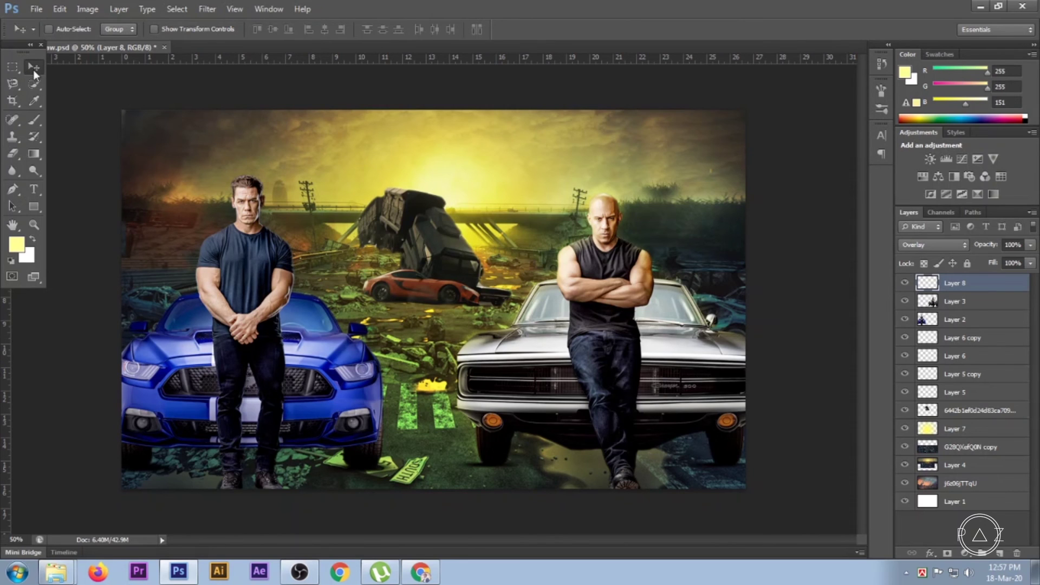
{"action": "left_click", "coordinate": [905, 282]}
{"action": "left_click", "coordinate": [905, 283]}
{"action": "left_click", "coordinate": [1000, 554]}
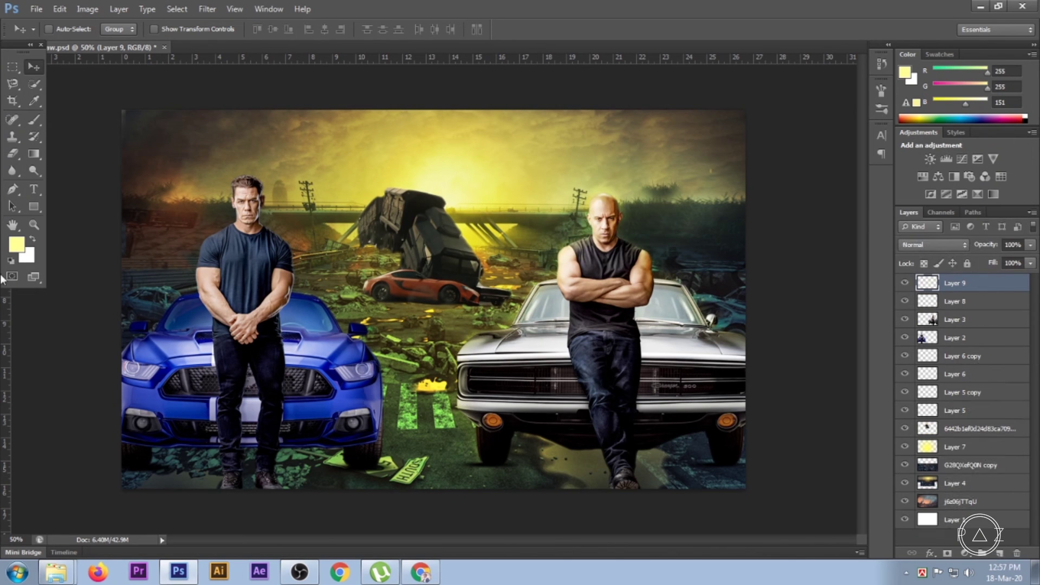
{"action": "left_click", "coordinate": [33, 123]}
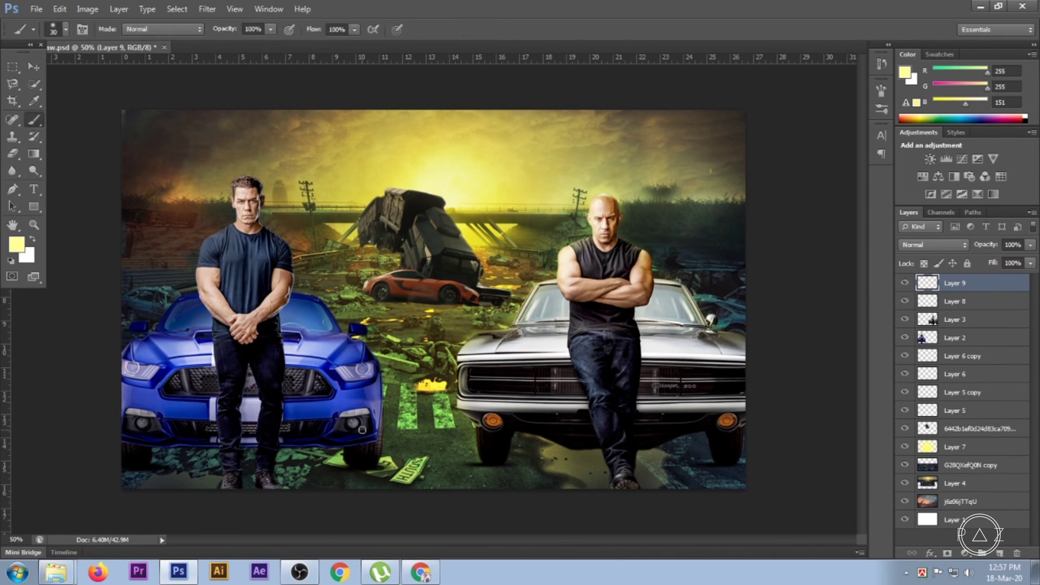
{"action": "scroll", "coordinate": [384, 430], "scroll_direction": "up", "scroll_amount": 1}
{"action": "scroll", "coordinate": [384, 431], "scroll_direction": "up", "scroll_amount": 2}
{"action": "scroll", "coordinate": [384, 466], "scroll_direction": "down", "scroll_amount": 1}
{"action": "scroll", "coordinate": [383, 510], "scroll_direction": "down", "scroll_amount": 1}
{"action": "scroll", "coordinate": [383, 509], "scroll_direction": "down", "scroll_amount": 1}
Step: Paint pale-yellow glow up the blue car's edge, the left man's arm, shoulder and beside his head
{"action": "mouse_move", "coordinate": [377, 498]}
{"action": "left_mouse_down"}
{"action": "mouse_move", "coordinate": [388, 279]}
{"action": "mouse_move", "coordinate": [494, 508]}
{"action": "mouse_move", "coordinate": [485, 352]}
{"action": "mouse_move", "coordinate": [426, 268]}
{"action": "mouse_move", "coordinate": [377, 246]}
{"action": "mouse_move", "coordinate": [431, 227]}
{"action": "mouse_move", "coordinate": [415, 176]}
{"action": "mouse_move", "coordinate": [361, 176]}
{"action": "mouse_move", "coordinate": [334, 213]}
{"action": "mouse_move", "coordinate": [271, 114]}
{"action": "mouse_move", "coordinate": [185, 70]}
{"action": "left_mouse_up"}
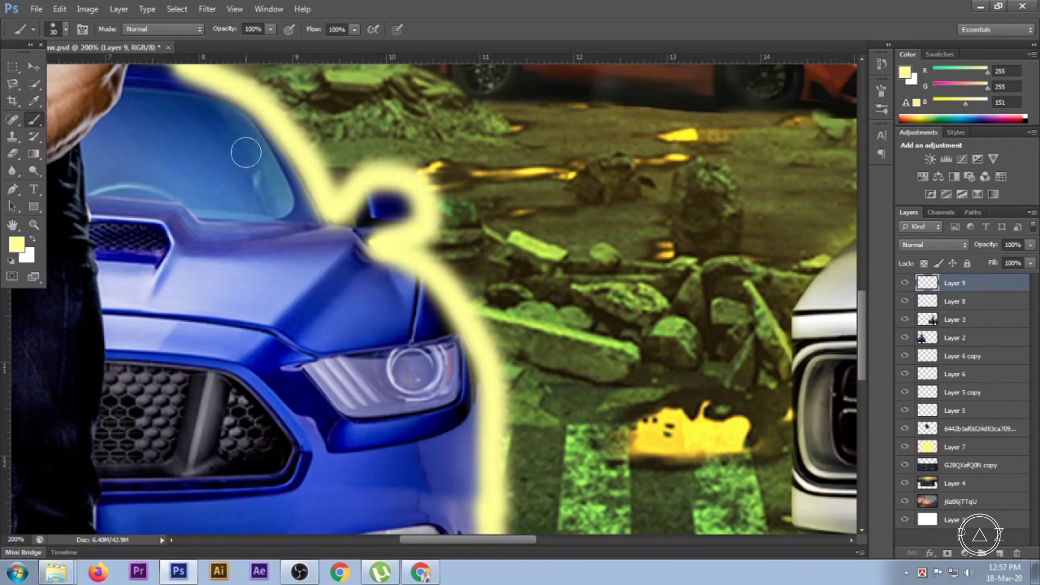
{"action": "left_click_drag", "start_coordinate": [248, 184], "coordinate": [484, 479]}
{"action": "mouse_move", "coordinate": [420, 373]}
{"action": "left_mouse_down"}
{"action": "mouse_move", "coordinate": [374, 349]}
{"action": "mouse_move", "coordinate": [378, 280]}
{"action": "left_mouse_up"}
{"action": "left_click_drag", "start_coordinate": [396, 322], "coordinate": [404, 384]}
{"action": "mouse_move", "coordinate": [314, 211]}
{"action": "left_mouse_down"}
{"action": "mouse_move", "coordinate": [302, 173]}
{"action": "mouse_move", "coordinate": [374, 279]}
{"action": "mouse_move", "coordinate": [379, 336]}
{"action": "mouse_move", "coordinate": [470, 467]}
{"action": "left_mouse_up"}
{"action": "left_click_drag", "start_coordinate": [452, 230], "coordinate": [479, 393]}
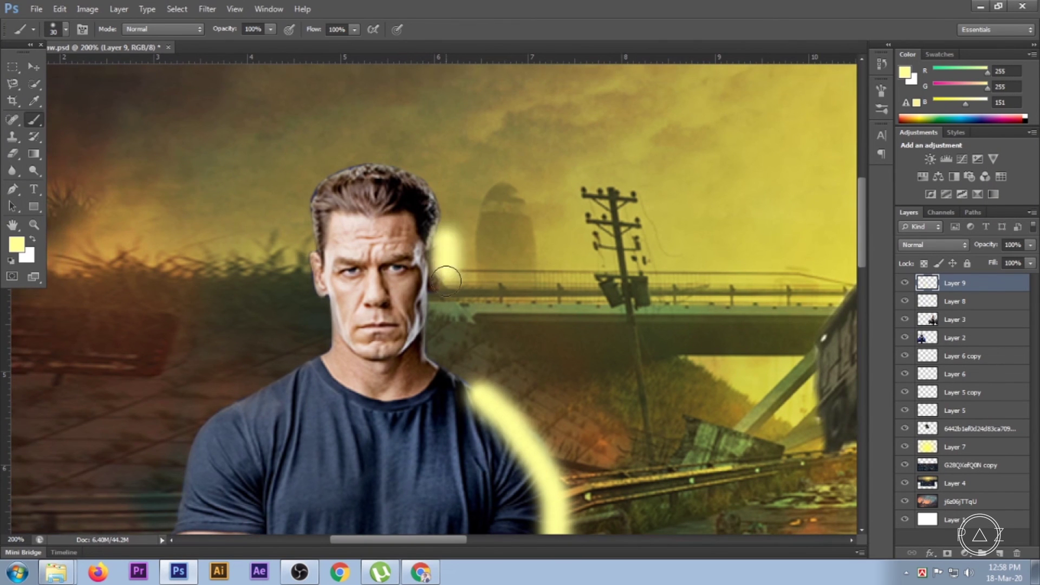
Step: Arc the glow over his hair, down his other arm, and along the roof, pillar and hood
{"action": "mouse_move", "coordinate": [433, 240]}
{"action": "left_mouse_down"}
{"action": "mouse_move", "coordinate": [309, 218]}
{"action": "mouse_move", "coordinate": [190, 423]}
{"action": "mouse_move", "coordinate": [385, 134]}
{"action": "left_mouse_up"}
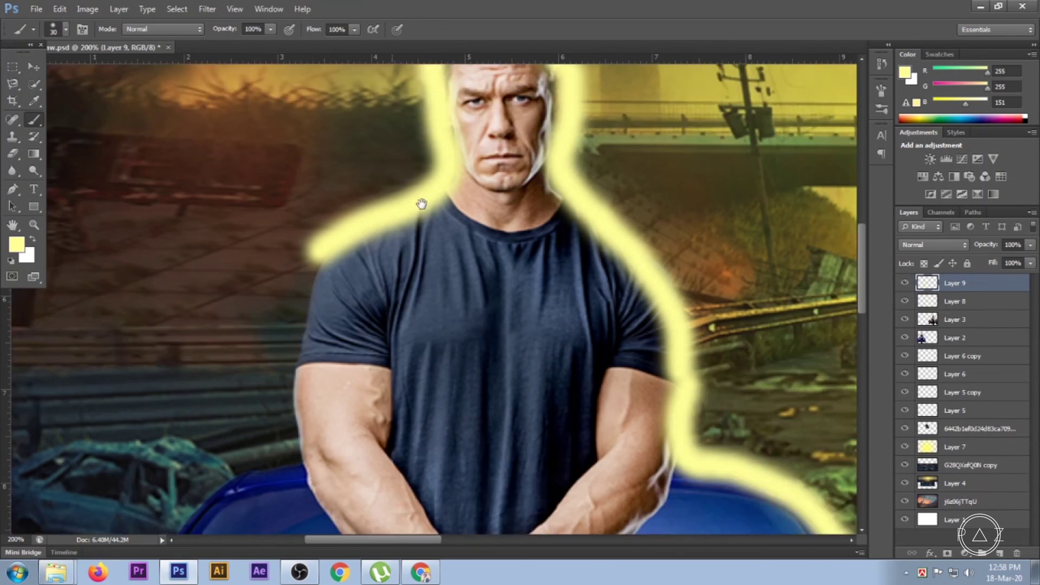
{"action": "mouse_move", "coordinate": [349, 176]}
{"action": "left_mouse_down"}
{"action": "mouse_move", "coordinate": [288, 388]}
{"action": "mouse_move", "coordinate": [241, 398]}
{"action": "left_mouse_up"}
{"action": "mouse_move", "coordinate": [333, 288]}
{"action": "left_mouse_down"}
{"action": "mouse_move", "coordinate": [371, 193]}
{"action": "mouse_move", "coordinate": [370, 133]}
{"action": "left_mouse_up"}
{"action": "mouse_move", "coordinate": [337, 96]}
{"action": "left_mouse_down"}
{"action": "mouse_move", "coordinate": [188, 186]}
{"action": "mouse_move", "coordinate": [151, 222]}
{"action": "mouse_move", "coordinate": [144, 274]}
{"action": "mouse_move", "coordinate": [97, 321]}
{"action": "left_mouse_up"}
{"action": "scroll", "coordinate": [149, 279], "scroll_direction": "up", "scroll_amount": 2}
{"action": "scroll", "coordinate": [151, 274], "scroll_direction": "up", "scroll_amount": 1}
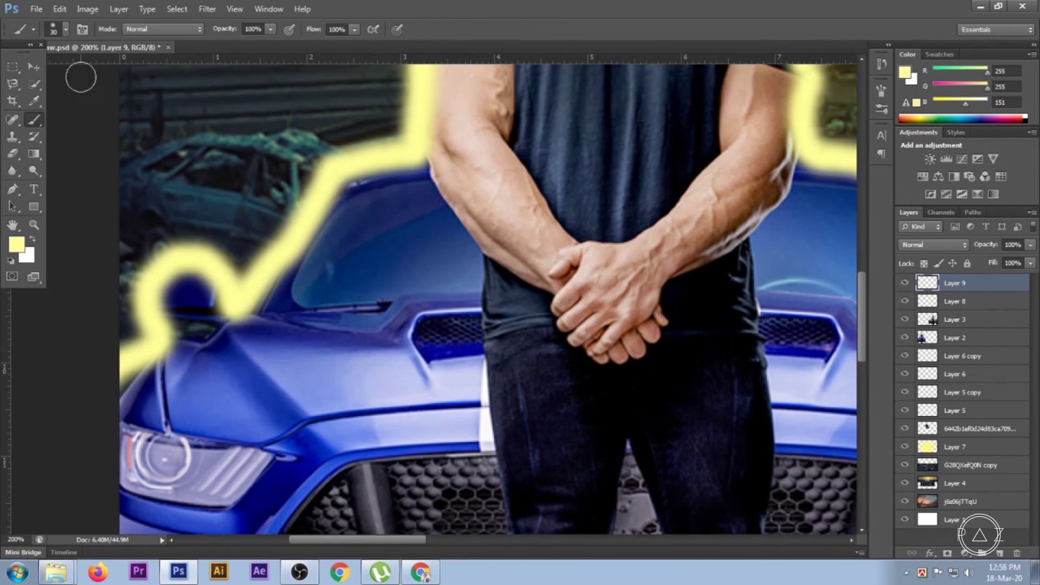
{"action": "left_click", "coordinate": [33, 66]}
Step: Set Layer 9's yellow outline to Overlay blending and zoom out to view the whole poster
{"action": "left_click", "coordinate": [994, 302]}
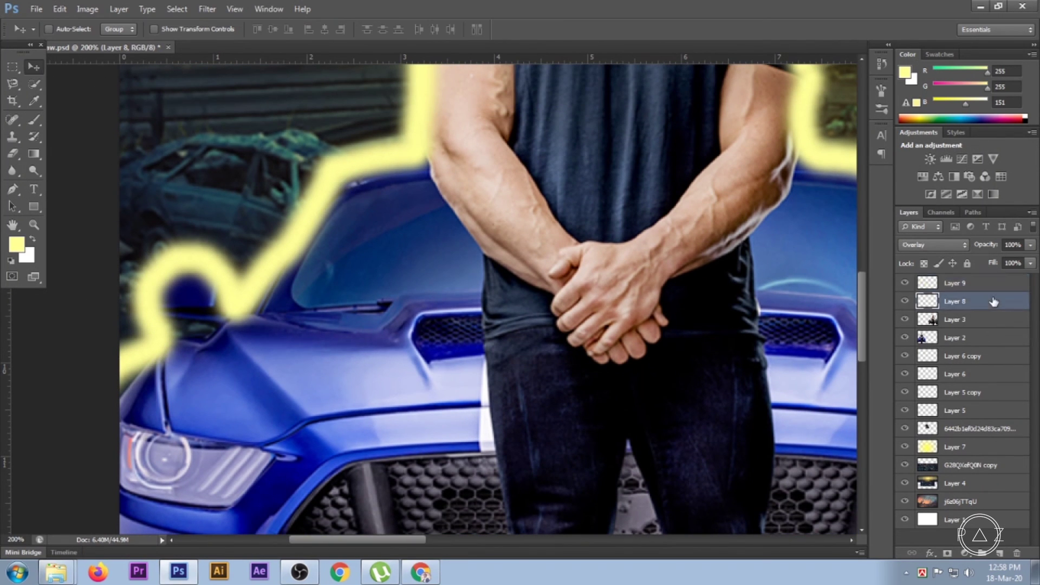
{"action": "left_click", "coordinate": [967, 285]}
{"action": "left_click", "coordinate": [934, 245]}
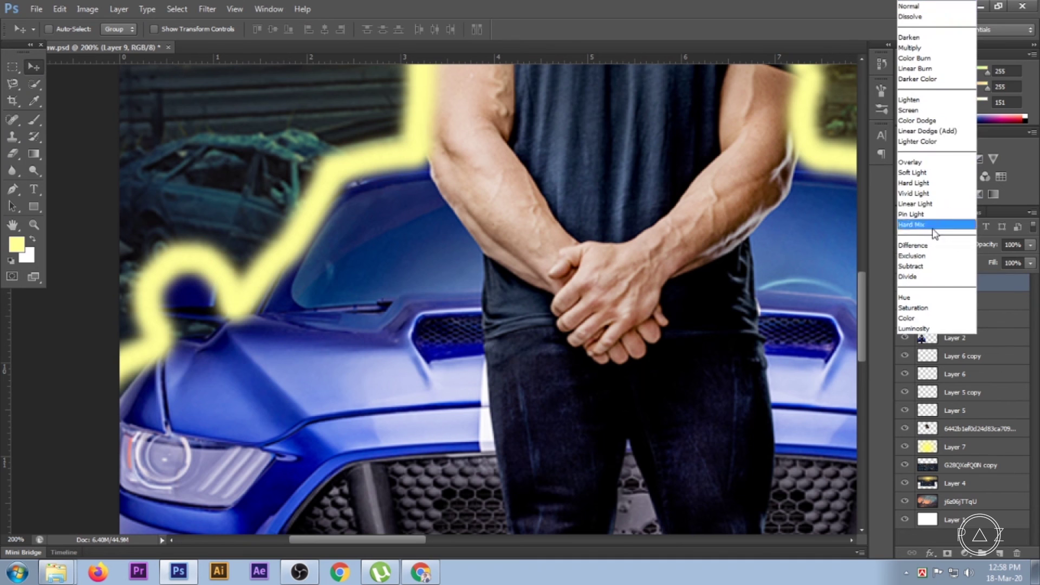
{"action": "left_click", "coordinate": [913, 158]}
{"action": "left_click", "coordinate": [709, 308], "text": "ctrl+alt"}
{"action": "left_click", "coordinate": [710, 308], "text": "ctrl+alt"}
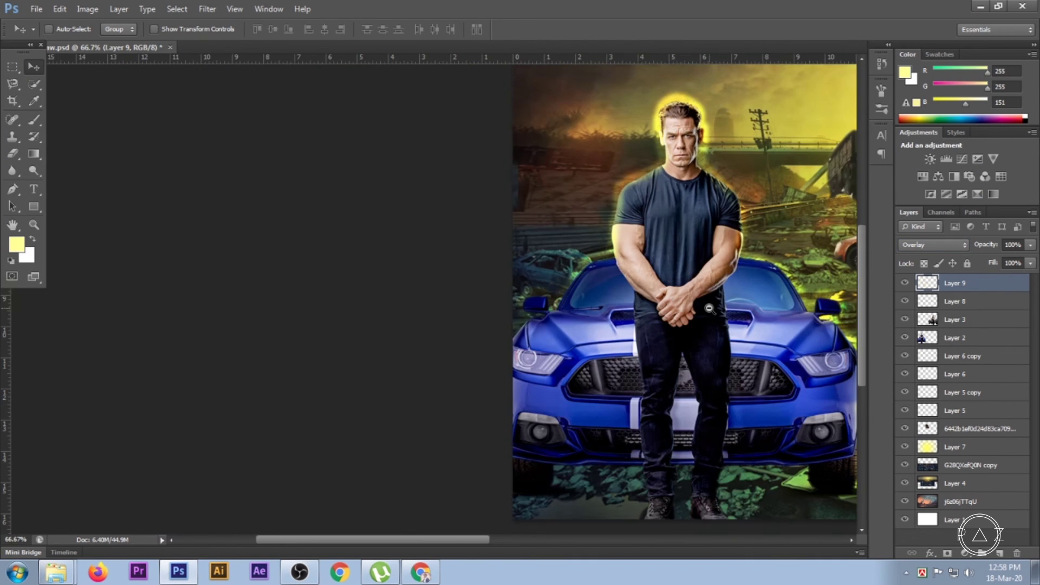
{"action": "scroll", "coordinate": [711, 313], "scroll_direction": "right", "scroll_amount": 10}
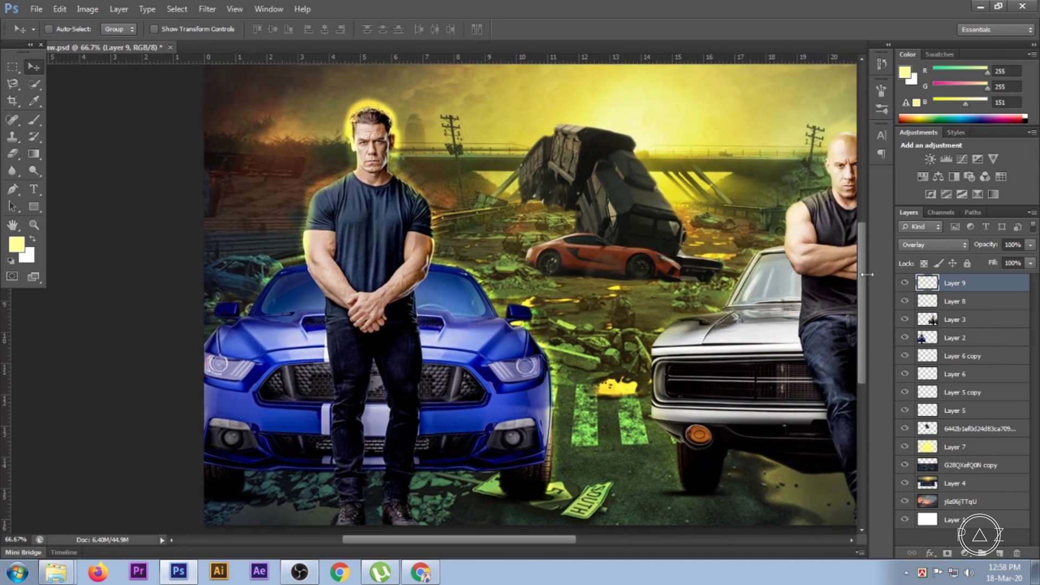
Step: Compare Soft Light, Overlay and Hard Light blend modes on the yellow glow
{"action": "left_click", "coordinate": [909, 246]}
{"action": "left_click", "coordinate": [915, 172]}
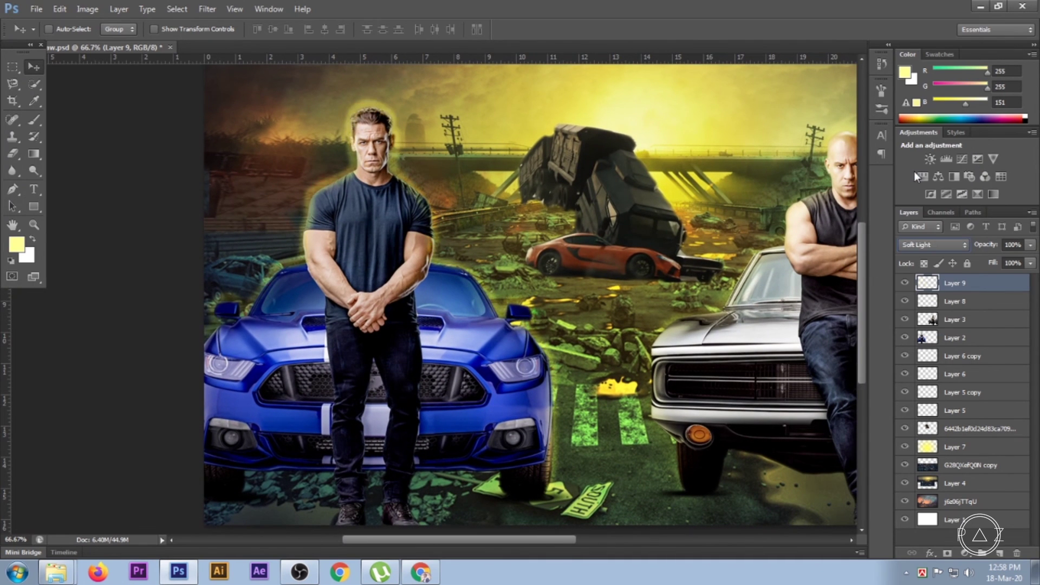
{"action": "key", "text": "Up"}
{"action": "key", "text": "Down"}
{"action": "key", "text": "Up"}
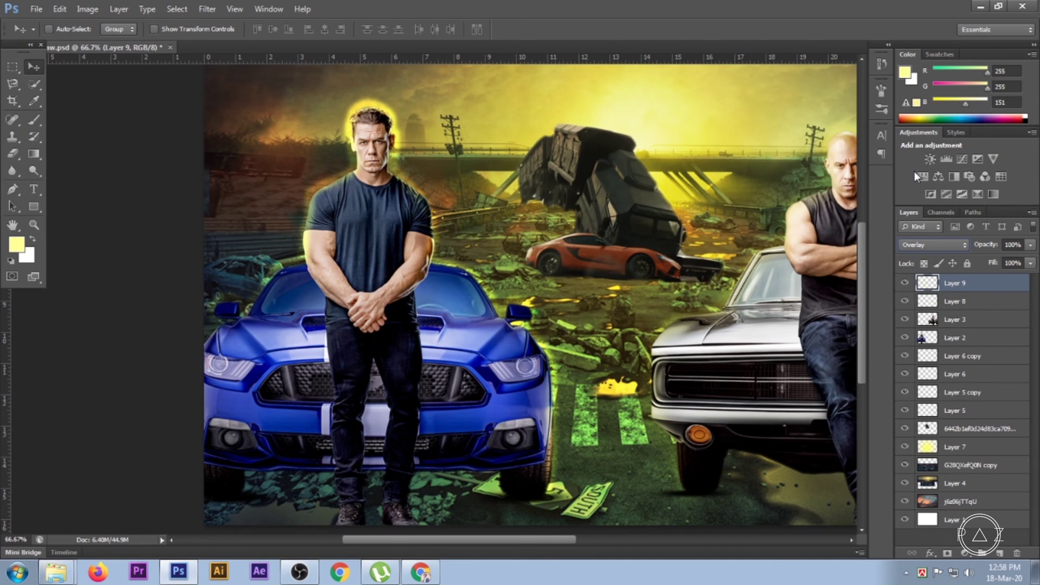
{"action": "key", "text": "Down"}
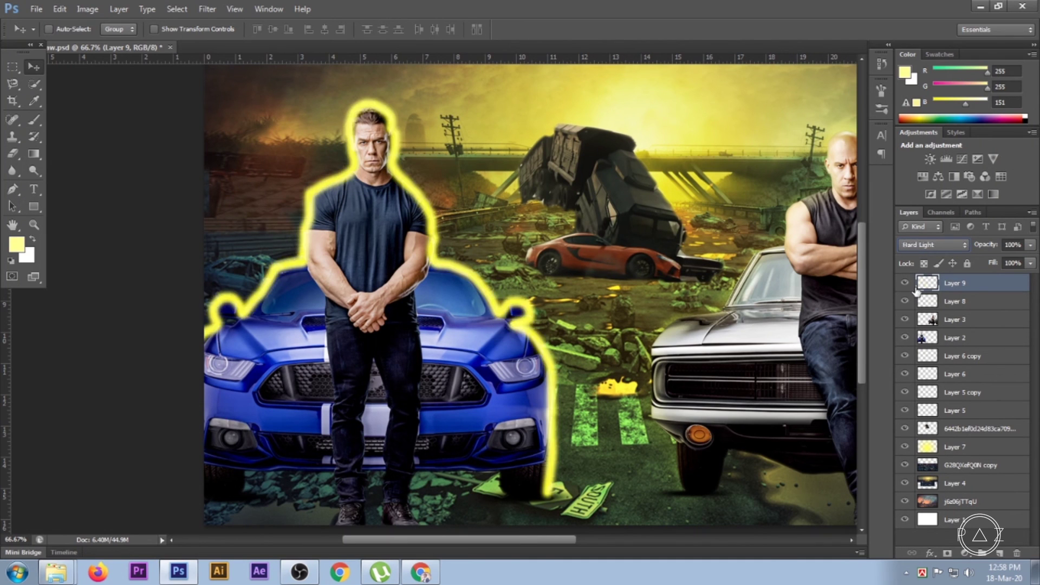
{"action": "key", "text": "Down"}
{"action": "key", "text": "Down"}
{"action": "key", "text": "Down"}
{"action": "key", "text": "Down"}
{"action": "key", "text": "Down"}
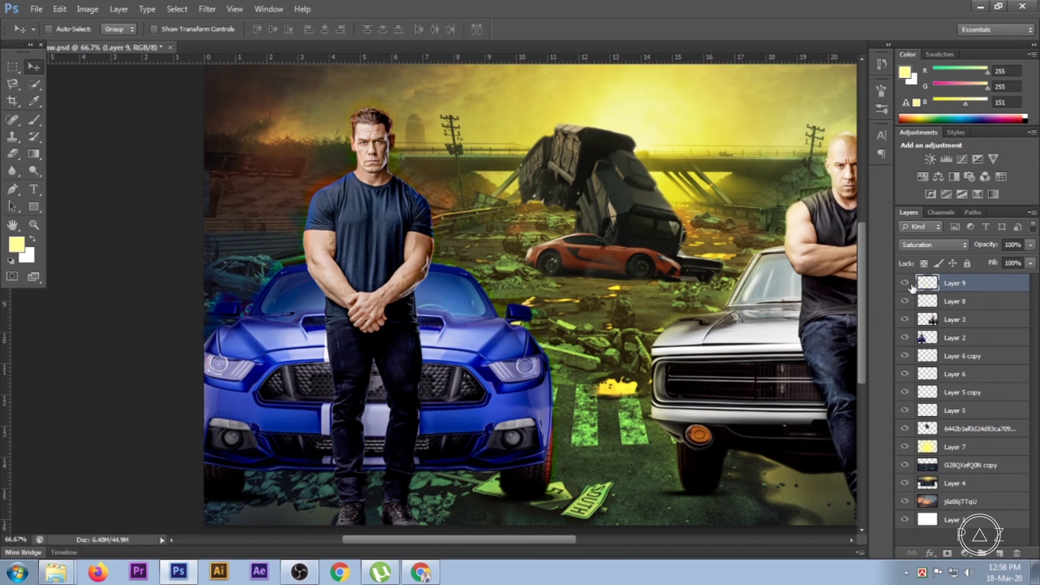
Step: Try darkening and Screen blend modes on the glow for comparison
{"action": "left_click", "coordinate": [932, 245]}
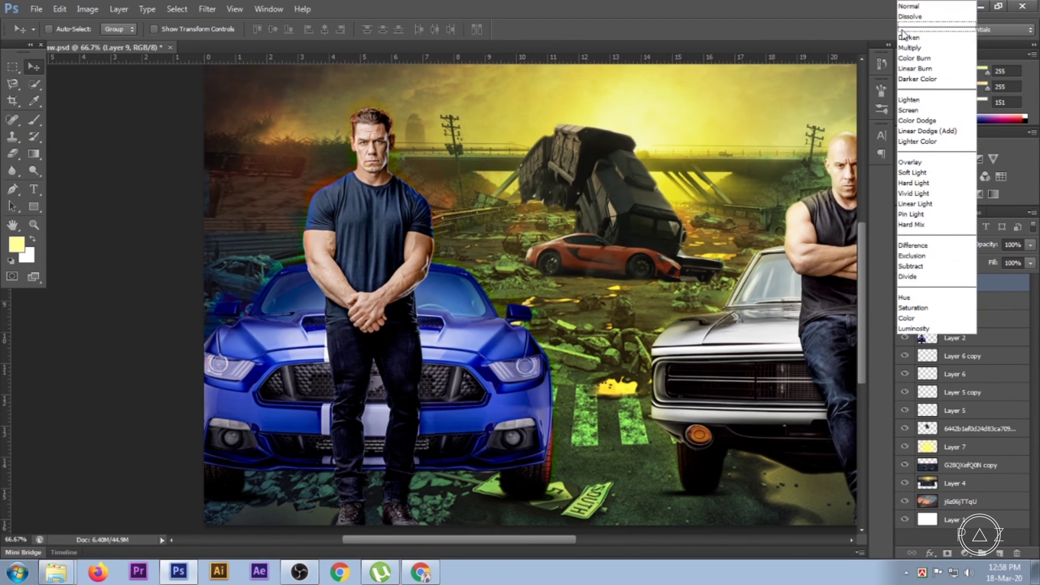
{"action": "left_click", "coordinate": [921, 40]}
{"action": "key", "text": "Down"}
{"action": "key", "text": "Down"}
{"action": "key", "text": "Up"}
{"action": "key", "text": "Down"}
{"action": "key", "text": "Down"}
{"action": "key", "text": "Down"}
{"action": "key", "text": "Down"}
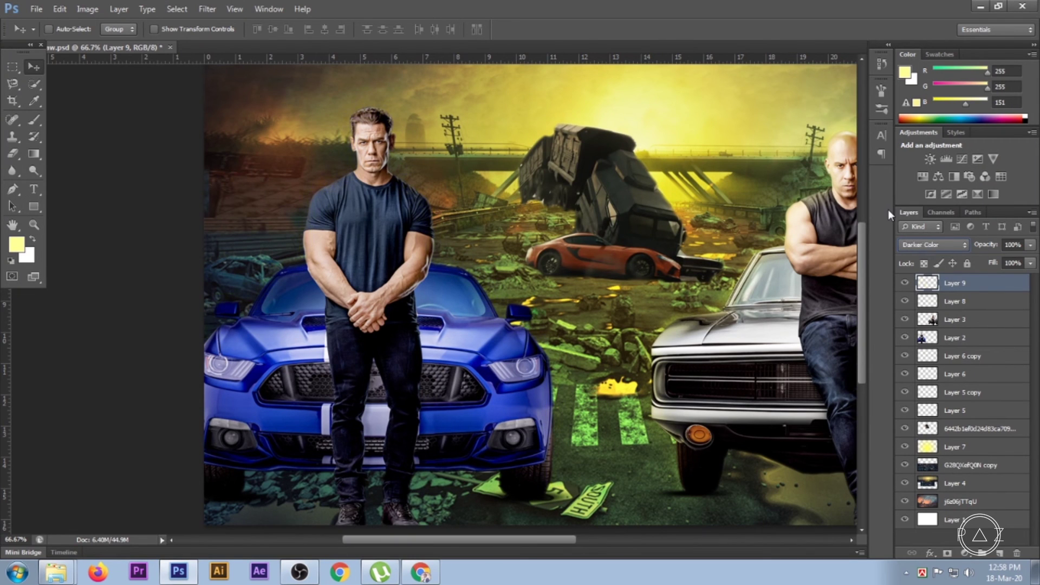
{"action": "key", "text": "Down"}
{"action": "key", "text": "Down"}
{"action": "key", "text": "Down"}
{"action": "key", "text": "Down"}
{"action": "key", "text": "Down"}
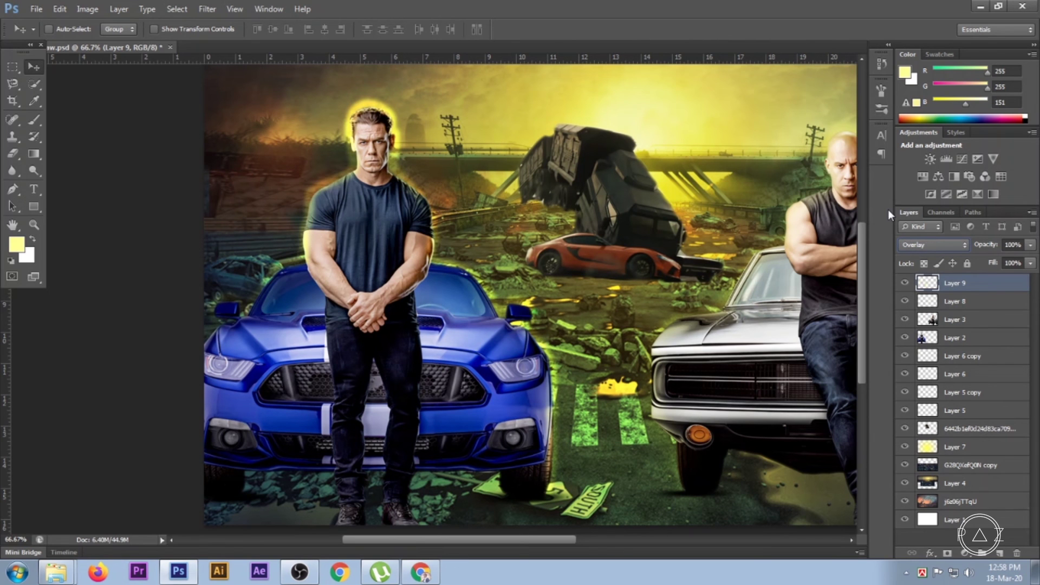
Step: Lower Layer 9's fill to 33% and toggle the glow on and off to compare
{"action": "left_click", "coordinate": [1030, 263]}
{"action": "mouse_move", "coordinate": [994, 279]}
{"action": "left_mouse_down"}
{"action": "mouse_move", "coordinate": [977, 280]}
{"action": "mouse_move", "coordinate": [996, 281]}
{"action": "mouse_move", "coordinate": [987, 281]}
{"action": "left_mouse_up"}
{"action": "left_click", "coordinate": [904, 283]}
{"action": "left_click", "coordinate": [905, 283]}
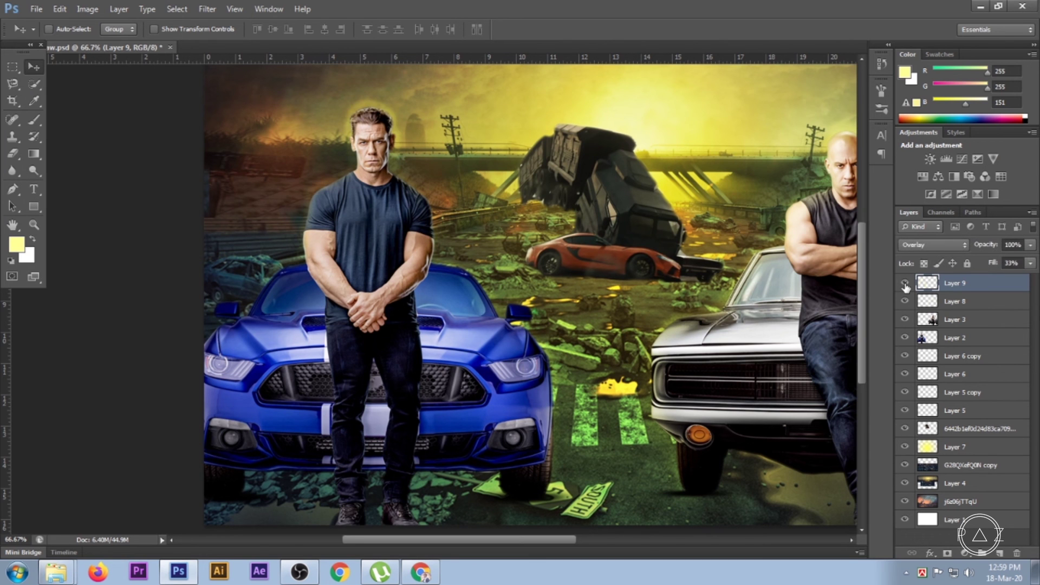
{"action": "left_click", "coordinate": [905, 283]}
{"action": "left_click", "coordinate": [905, 283]}
{"action": "left_click", "coordinate": [13, 154]}
Step: Erase Layer 9's stray glow above the man's head and beside his arms and body
{"action": "scroll", "coordinate": [590, 411], "scroll_direction": "up", "scroll_amount": 2, "text": "alt"}
{"action": "mouse_move", "coordinate": [217, 108]}
{"action": "left_mouse_down"}
{"action": "mouse_move", "coordinate": [541, 340]}
{"action": "mouse_move", "coordinate": [641, 542]}
{"action": "left_mouse_up"}
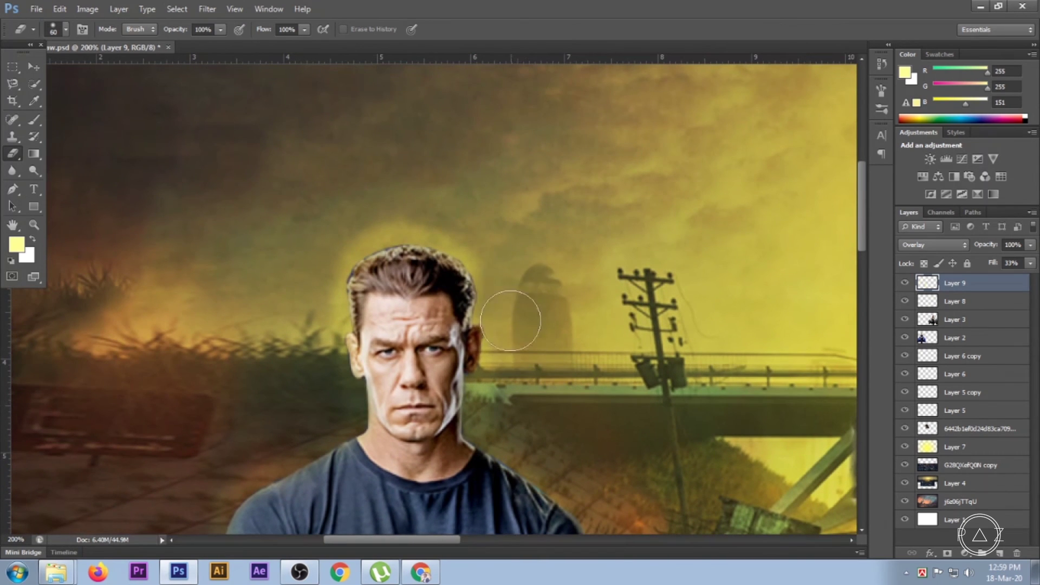
{"action": "mouse_move", "coordinate": [434, 211]}
{"action": "left_mouse_down"}
{"action": "mouse_move", "coordinate": [379, 190]}
{"action": "mouse_move", "coordinate": [390, 200]}
{"action": "mouse_move", "coordinate": [332, 226]}
{"action": "mouse_move", "coordinate": [314, 301]}
{"action": "left_mouse_up"}
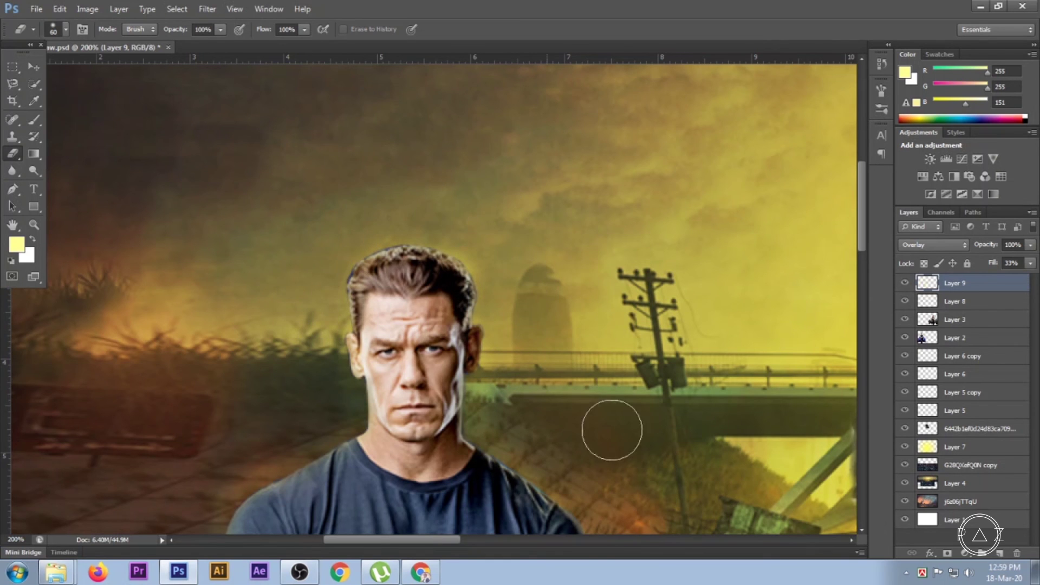
{"action": "left_click_drag", "start_coordinate": [390, 395], "coordinate": [657, 267]}
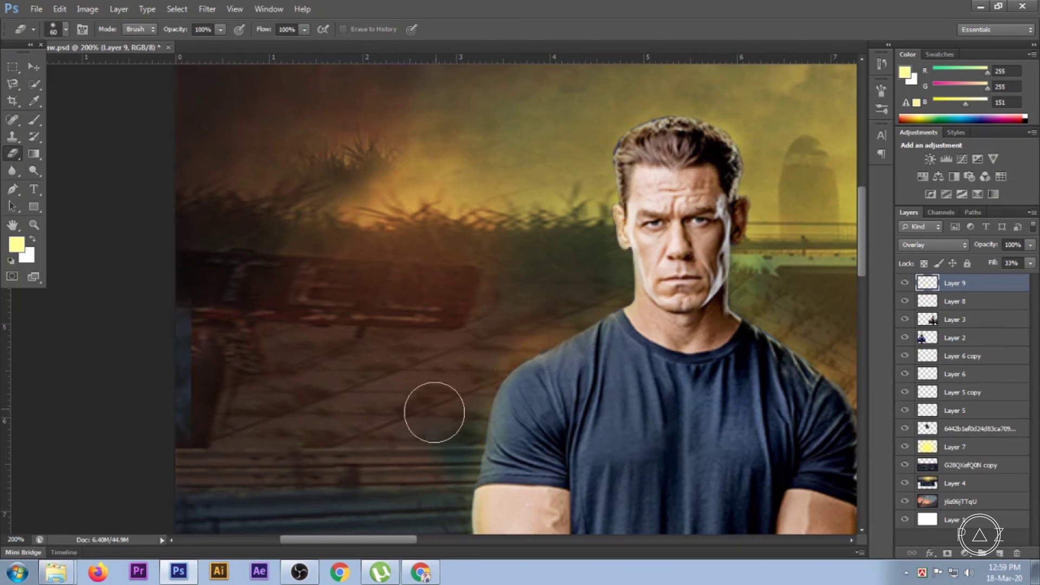
{"action": "left_click_drag", "start_coordinate": [417, 371], "coordinate": [488, 121]}
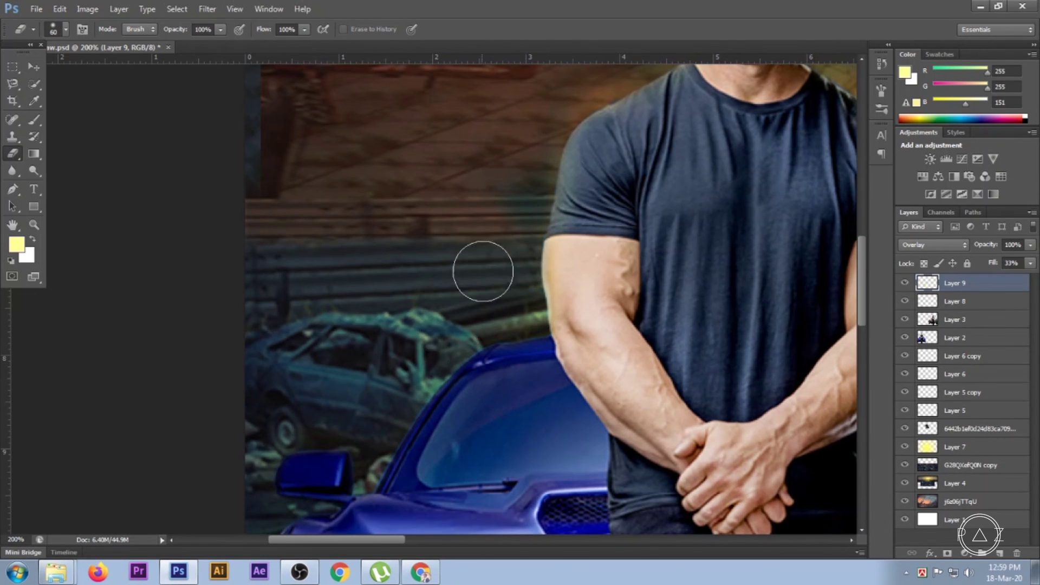
{"action": "mouse_move", "coordinate": [504, 239]}
{"action": "left_mouse_down"}
{"action": "mouse_move", "coordinate": [485, 225]}
{"action": "mouse_move", "coordinate": [569, 24]}
{"action": "left_mouse_up"}
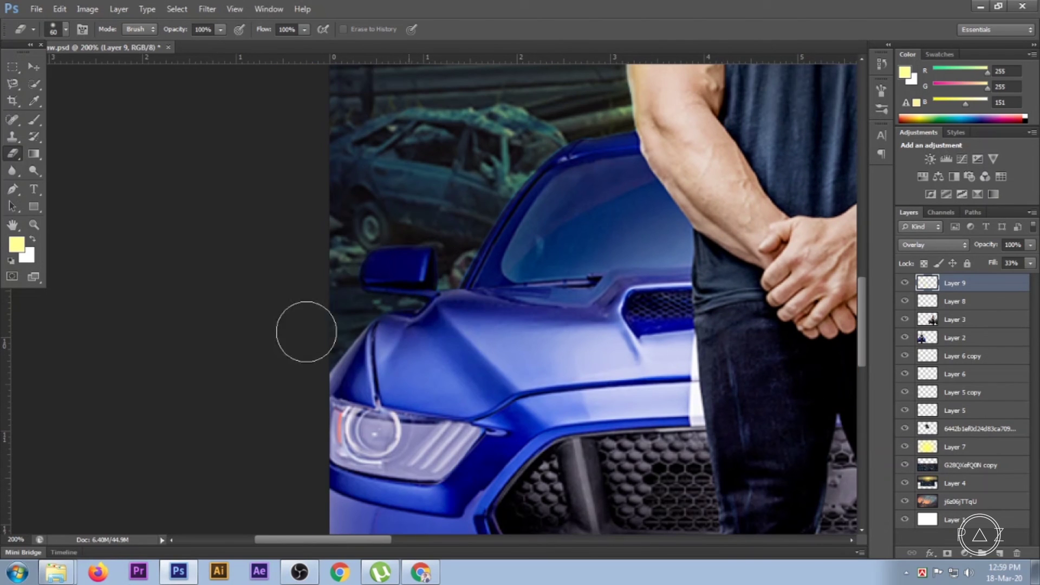
{"action": "left_click", "coordinate": [33, 67]}
{"action": "scroll", "coordinate": [432, 272], "scroll_direction": "down", "scroll_amount": 4}
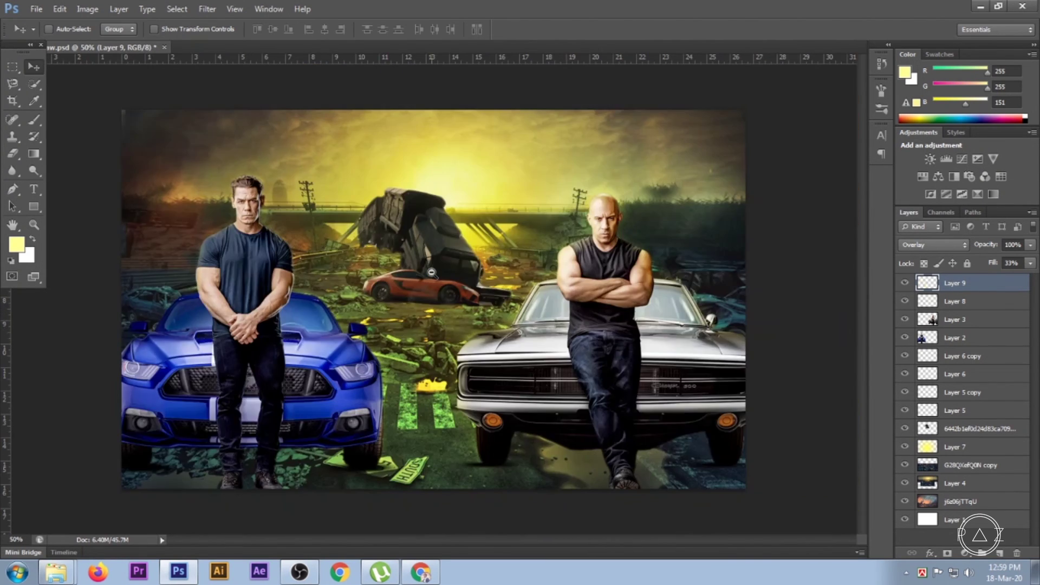
Step: Paint pale-yellow rim light along the orange sports car's edge and the tree edge
{"action": "scroll", "coordinate": [431, 273], "scroll_direction": "up", "scroll_amount": 1}
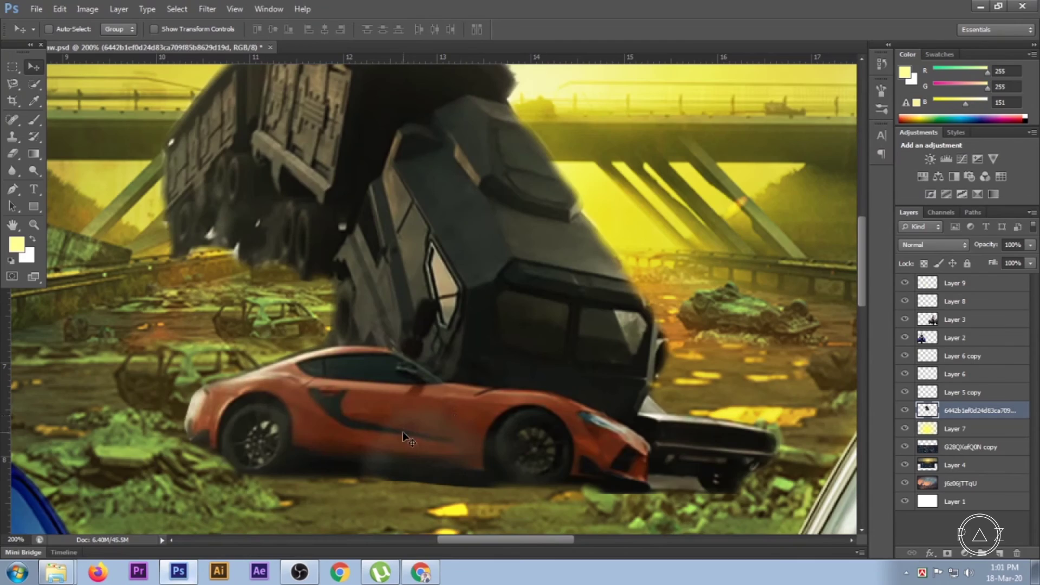
{"action": "left_click", "coordinate": [290, 423]}
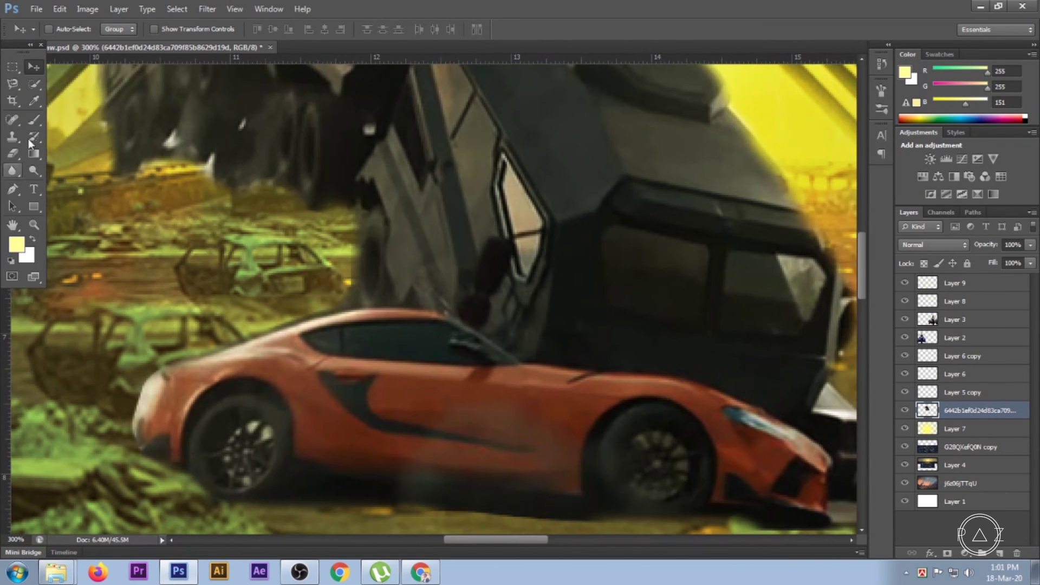
{"action": "left_click", "coordinate": [34, 119]}
{"action": "scroll", "coordinate": [211, 434], "scroll_direction": "up", "scroll_amount": 1}
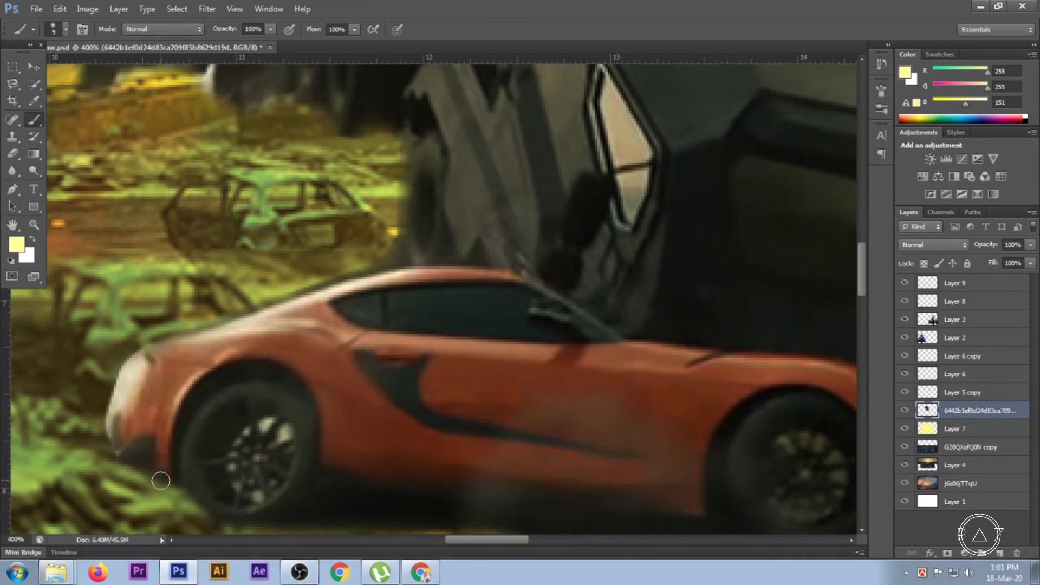
{"action": "scroll", "coordinate": [168, 474], "scroll_direction": "up", "scroll_amount": 1}
{"action": "mouse_move", "coordinate": [172, 484]}
{"action": "left_mouse_down"}
{"action": "mouse_move", "coordinate": [105, 441]}
{"action": "mouse_move", "coordinate": [99, 393]}
{"action": "mouse_move", "coordinate": [127, 325]}
{"action": "mouse_move", "coordinate": [444, 218]}
{"action": "left_mouse_up"}
{"action": "scroll", "coordinate": [437, 315], "scroll_direction": "up", "scroll_amount": 3}
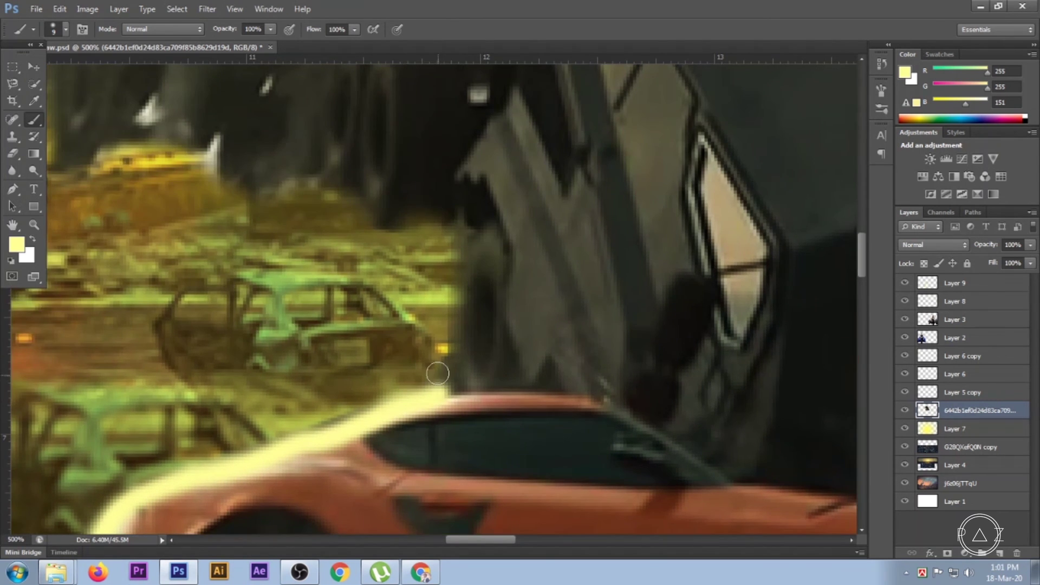
{"action": "mouse_move", "coordinate": [451, 386]}
{"action": "left_mouse_down"}
{"action": "mouse_move", "coordinate": [464, 233]}
{"action": "mouse_move", "coordinate": [130, 136]}
{"action": "mouse_move", "coordinate": [98, 158]}
{"action": "left_mouse_up"}
{"action": "left_click_drag", "start_coordinate": [162, 217], "coordinate": [491, 407]}
{"action": "mouse_move", "coordinate": [432, 361]}
{"action": "left_mouse_down"}
{"action": "mouse_move", "coordinate": [365, 353]}
{"action": "mouse_move", "coordinate": [341, 209]}
{"action": "left_mouse_up"}
{"action": "left_click_drag", "start_coordinate": [341, 302], "coordinate": [294, 498]}
Step: Trace yellow rim light along the crashed truck's outline, top and sides
{"action": "mouse_move", "coordinate": [301, 379]}
{"action": "left_mouse_down"}
{"action": "mouse_move", "coordinate": [302, 274]}
{"action": "mouse_move", "coordinate": [424, 159]}
{"action": "left_mouse_up"}
{"action": "left_click_drag", "start_coordinate": [339, 356], "coordinate": [227, 546]}
{"action": "mouse_move", "coordinate": [281, 363]}
{"action": "left_mouse_down"}
{"action": "mouse_move", "coordinate": [346, 274]}
{"action": "mouse_move", "coordinate": [437, 260]}
{"action": "mouse_move", "coordinate": [477, 178]}
{"action": "mouse_move", "coordinate": [573, 167]}
{"action": "mouse_move", "coordinate": [750, 190]}
{"action": "mouse_move", "coordinate": [786, 208]}
{"action": "left_mouse_up"}
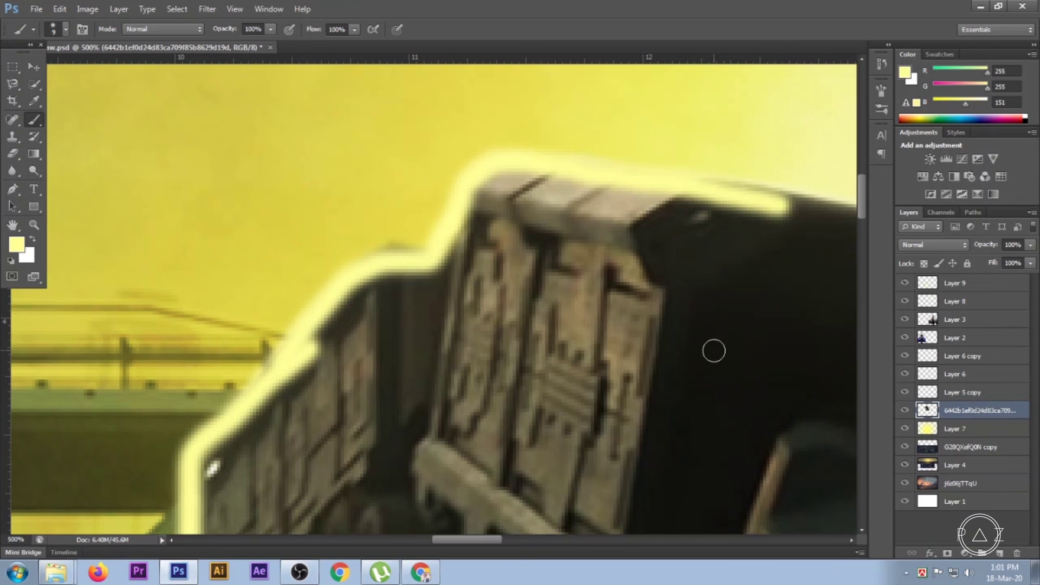
{"action": "left_click_drag", "start_coordinate": [734, 344], "coordinate": [255, 332]}
{"action": "mouse_move", "coordinate": [321, 198]}
{"action": "left_mouse_down"}
{"action": "mouse_move", "coordinate": [544, 237]}
{"action": "mouse_move", "coordinate": [578, 297]}
{"action": "mouse_move", "coordinate": [592, 389]}
{"action": "mouse_move", "coordinate": [645, 439]}
{"action": "mouse_move", "coordinate": [474, 216]}
{"action": "mouse_move", "coordinate": [409, 190]}
{"action": "mouse_move", "coordinate": [404, 220]}
{"action": "mouse_move", "coordinate": [570, 478]}
{"action": "left_mouse_up"}
{"action": "mouse_move", "coordinate": [571, 434]}
{"action": "left_mouse_down"}
{"action": "mouse_move", "coordinate": [645, 395]}
{"action": "mouse_move", "coordinate": [357, 174]}
{"action": "left_mouse_up"}
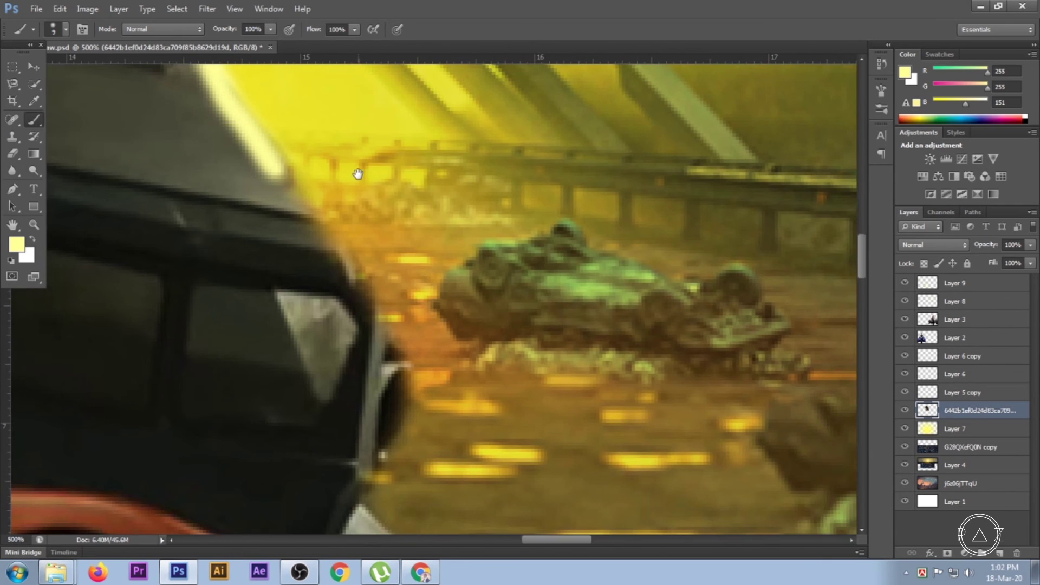
Step: Add yellow rim light along the dark car's edge and toggle the layer to compare
{"action": "mouse_move", "coordinate": [278, 185]}
{"action": "left_mouse_down"}
{"action": "mouse_move", "coordinate": [301, 198]}
{"action": "mouse_move", "coordinate": [395, 372]}
{"action": "mouse_move", "coordinate": [380, 423]}
{"action": "left_mouse_up"}
{"action": "scroll", "coordinate": [368, 401], "scroll_direction": "down", "scroll_amount": 3}
{"action": "scroll", "coordinate": [347, 379], "scroll_direction": "down", "scroll_amount": 3}
{"action": "mouse_move", "coordinate": [392, 246]}
{"action": "left_mouse_down"}
{"action": "mouse_move", "coordinate": [376, 327]}
{"action": "mouse_move", "coordinate": [418, 367]}
{"action": "mouse_move", "coordinate": [551, 372]}
{"action": "mouse_move", "coordinate": [676, 404]}
{"action": "left_mouse_up"}
{"action": "scroll", "coordinate": [676, 405], "scroll_direction": "down", "scroll_amount": 4}
{"action": "mouse_move", "coordinate": [686, 328]}
{"action": "left_mouse_down"}
{"action": "mouse_move", "coordinate": [622, 416]}
{"action": "mouse_move", "coordinate": [567, 452]}
{"action": "mouse_move", "coordinate": [536, 458]}
{"action": "left_mouse_up"}
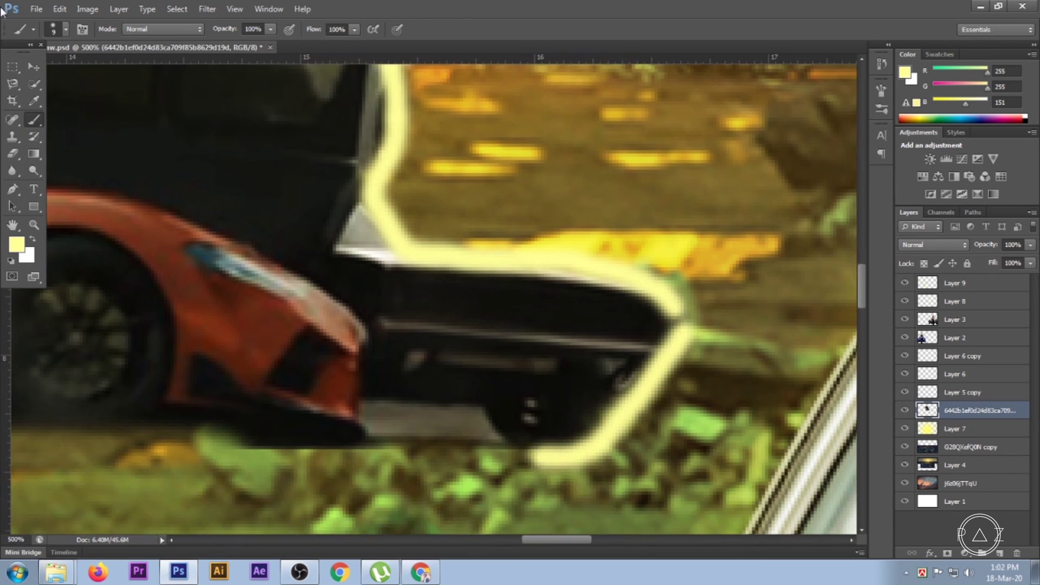
{"action": "left_click", "coordinate": [33, 67]}
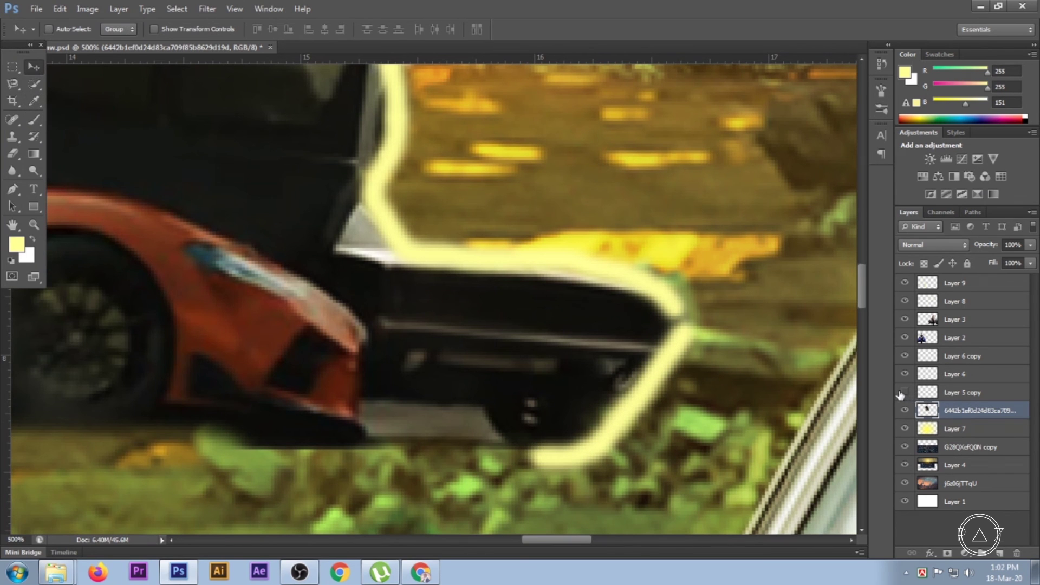
{"action": "left_click", "coordinate": [906, 410]}
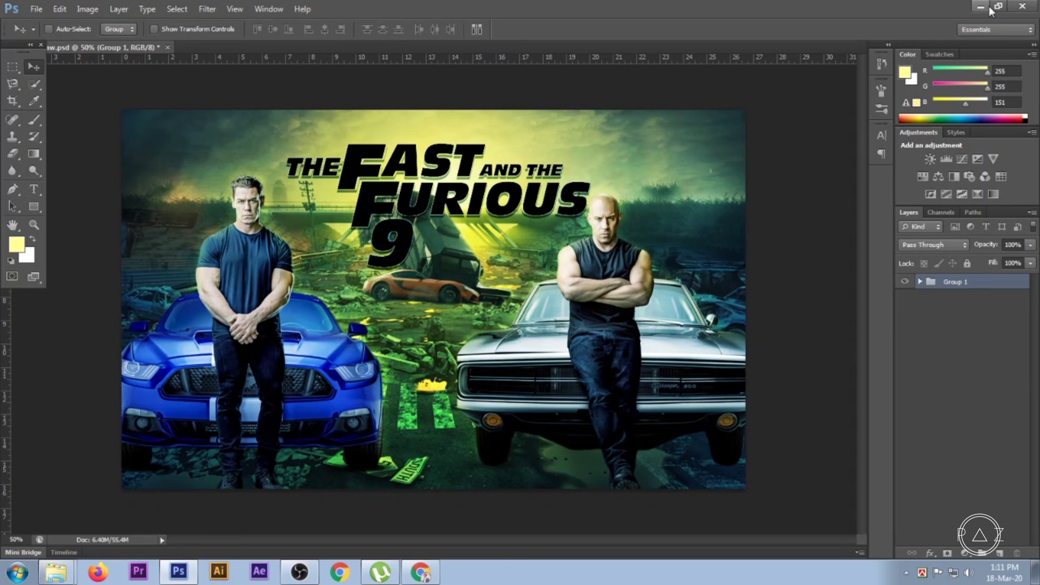
Step: Zoom out to preview the finished Fast and Furious 9 poster in Group 1
{"action": "left_click", "coordinate": [542, 340], "text": "alt"}
{"action": "left_click", "coordinate": [536, 343]}
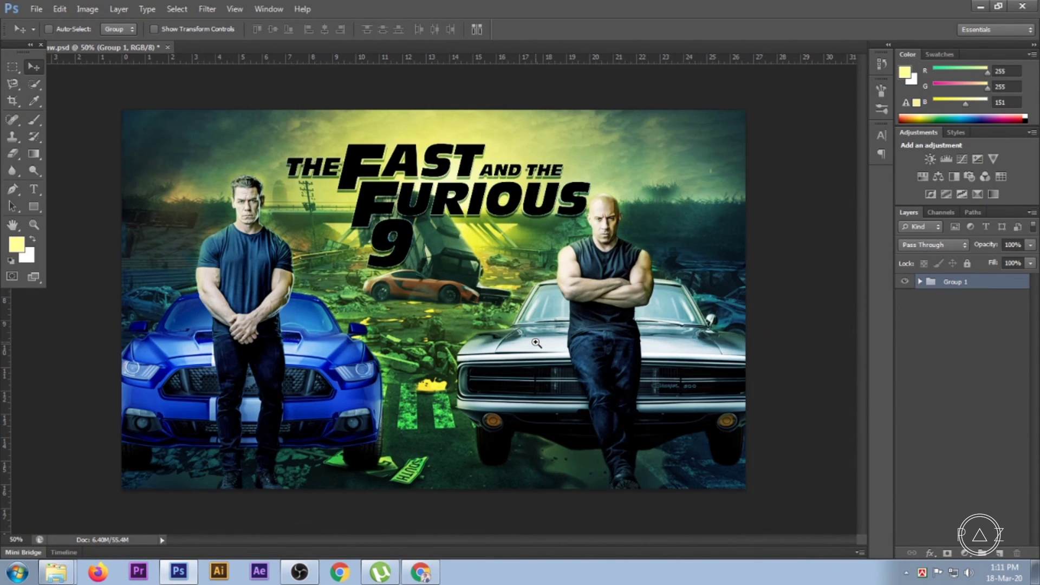
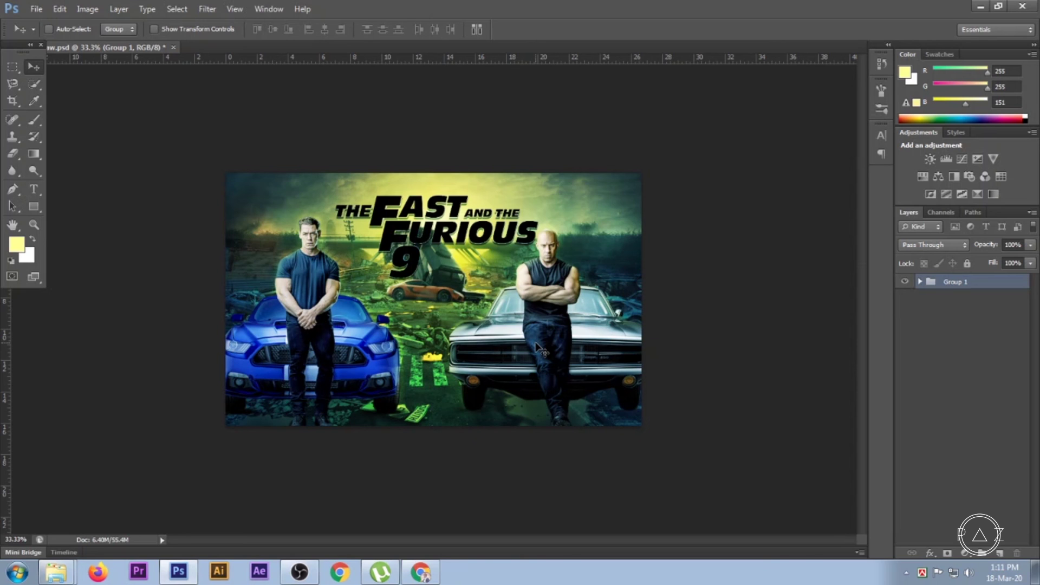
Step: Zoom to 50% and open Layer Style for the title logo layer in Group 1
{"action": "key", "text": "ctrl+plus"}
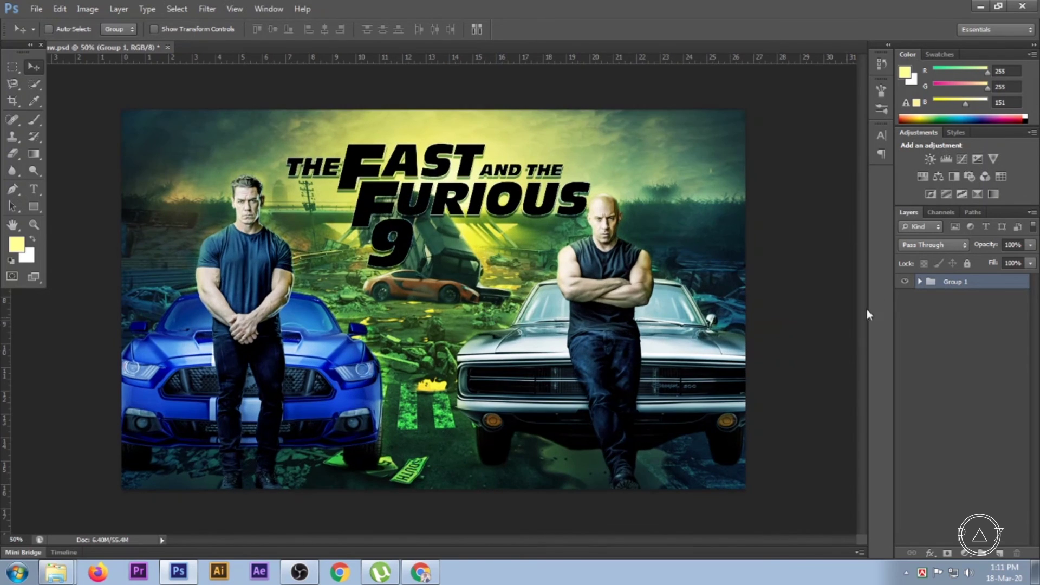
{"action": "left_click", "coordinate": [919, 282]}
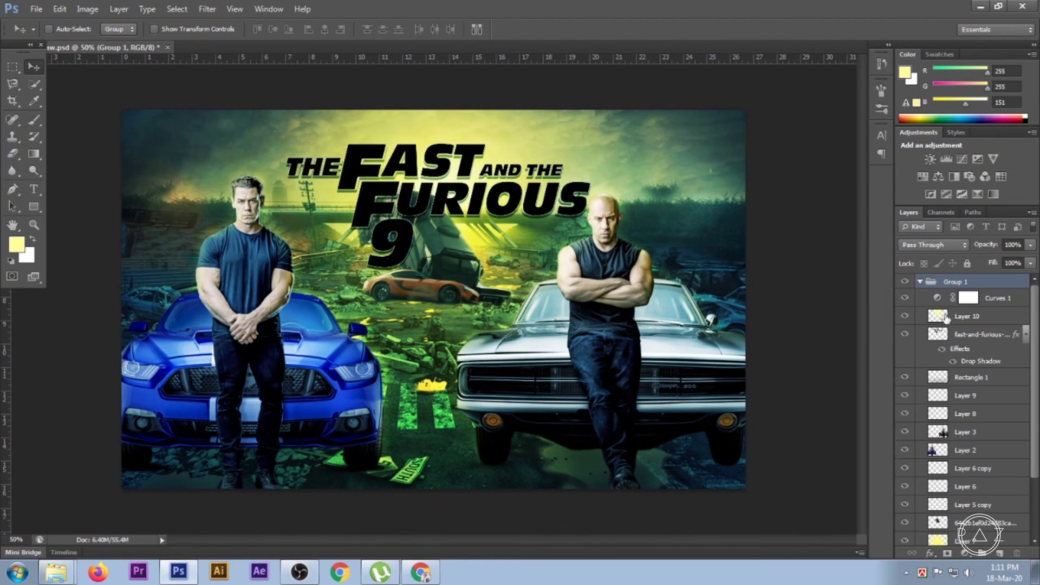
{"action": "left_click", "coordinate": [947, 341]}
{"action": "double_click", "coordinate": [958, 350]}
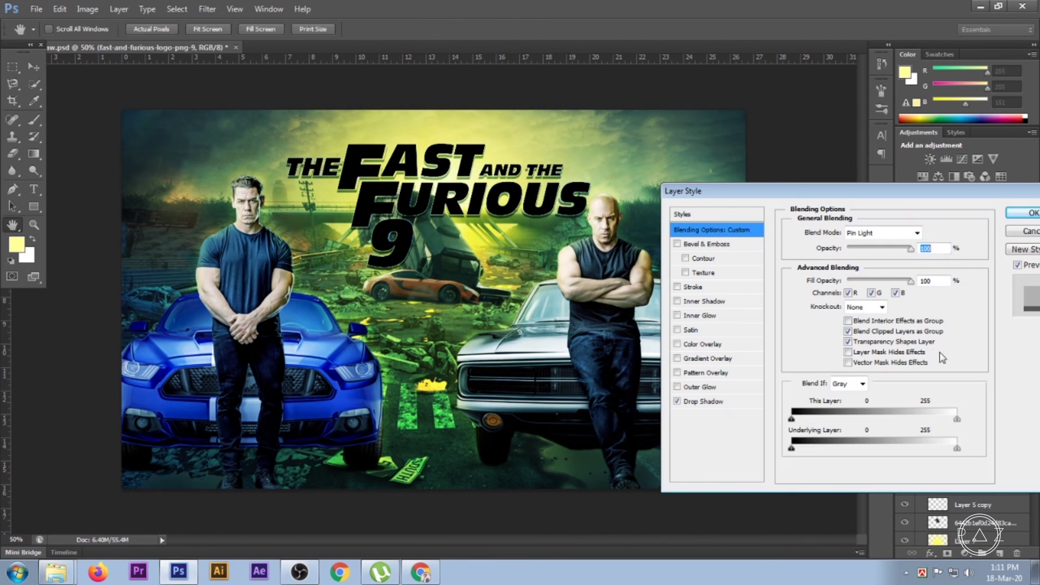
Step: Enable Gradient Overlay on the logo using the Orange, Yellow, Orange gradient preset
{"action": "left_click", "coordinate": [707, 359]}
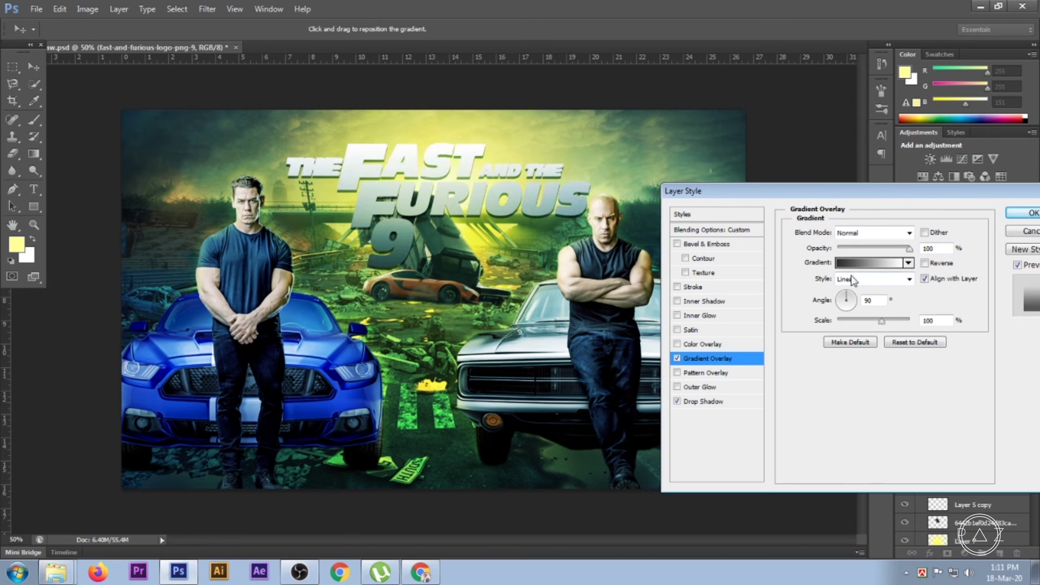
{"action": "left_click", "coordinate": [856, 265]}
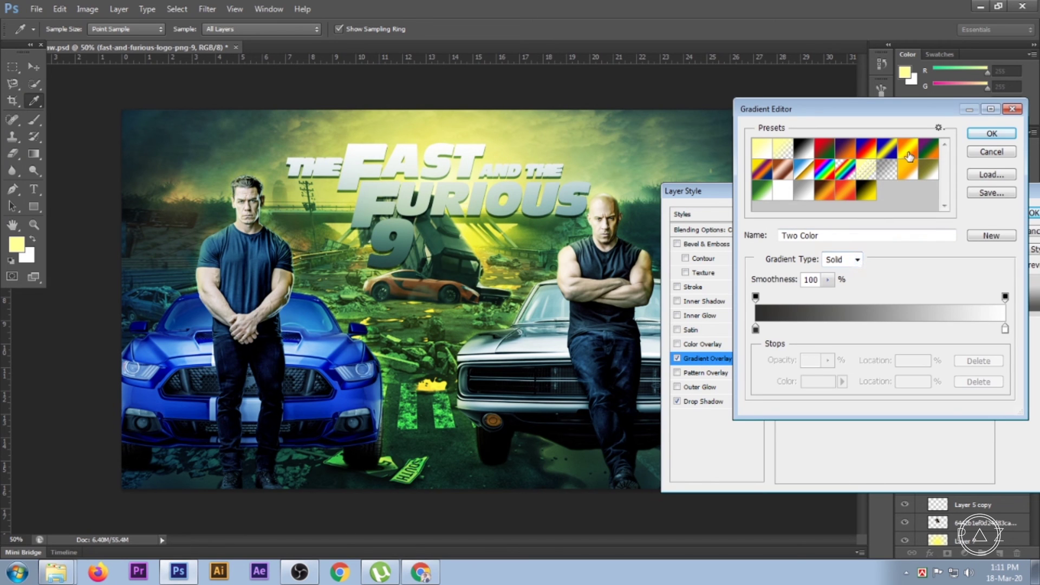
{"action": "left_click", "coordinate": [909, 157]}
{"action": "left_click", "coordinate": [763, 196]}
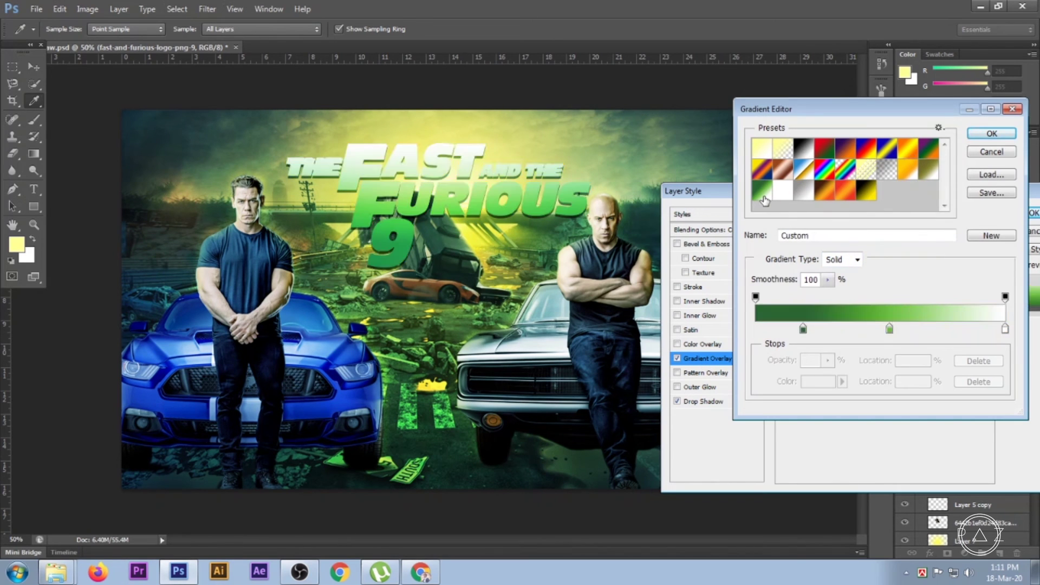
{"action": "left_click_drag", "start_coordinate": [804, 330], "coordinate": [737, 351]}
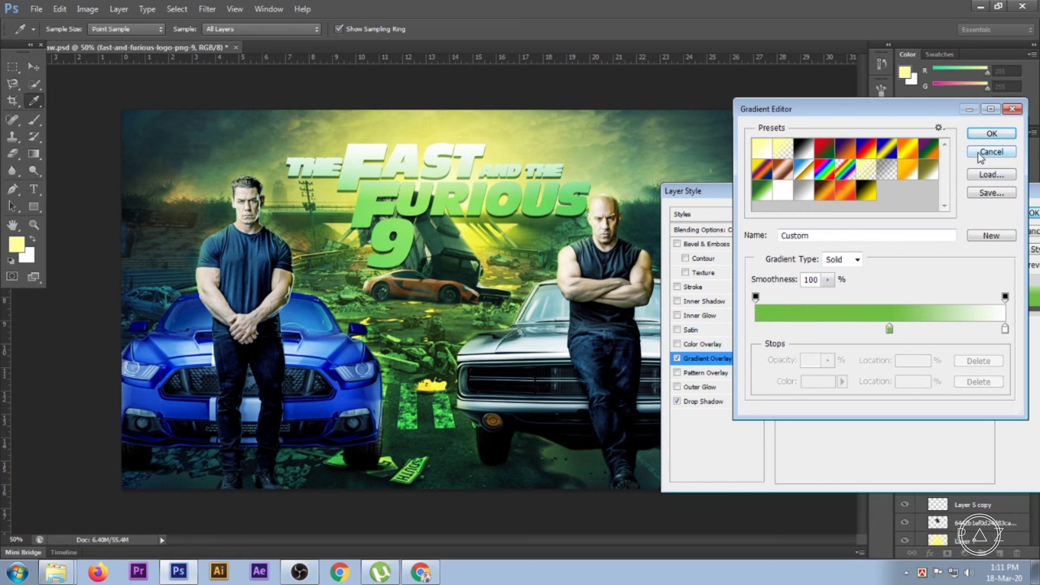
{"action": "left_click", "coordinate": [908, 167]}
{"action": "left_click", "coordinate": [991, 133]}
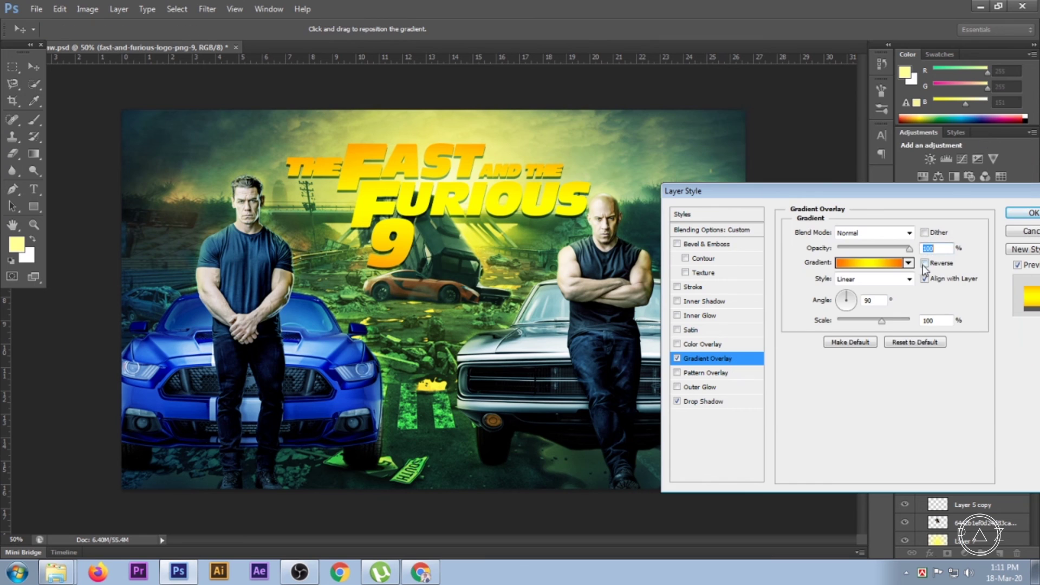
Step: Set the gradient overlay blend mode to Darken
{"action": "left_click", "coordinate": [909, 234]}
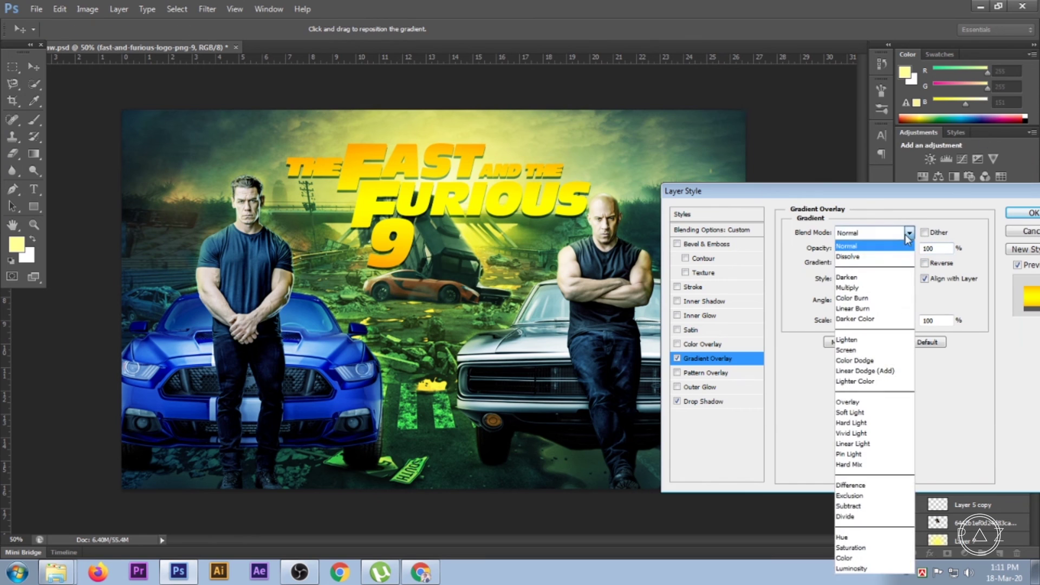
{"action": "left_click", "coordinate": [871, 290]}
{"action": "key", "text": "Up"}
{"action": "key", "text": "Up"}
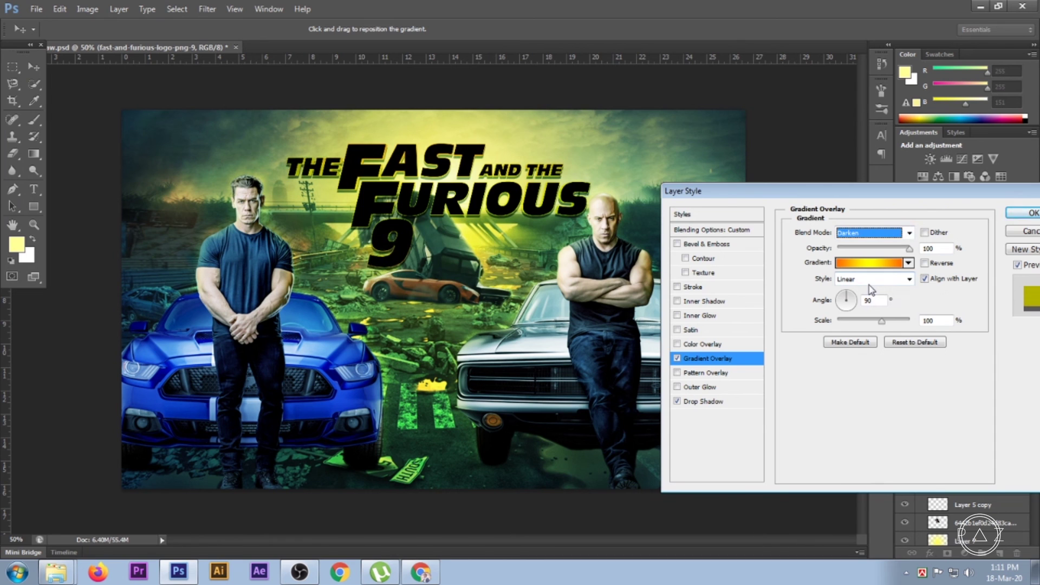
{"action": "key", "text": "Tab"}
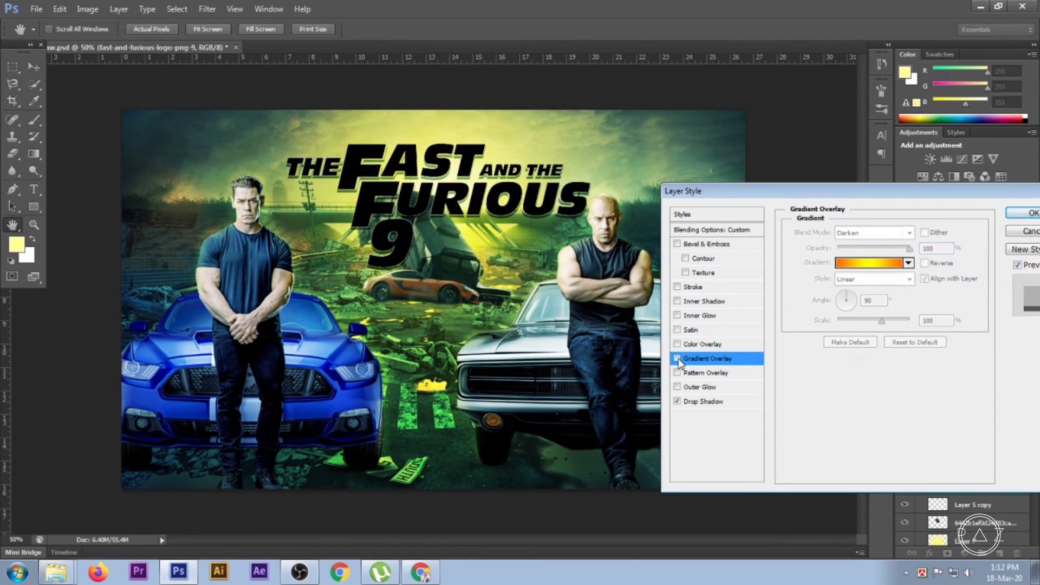
{"action": "left_click", "coordinate": [869, 263]}
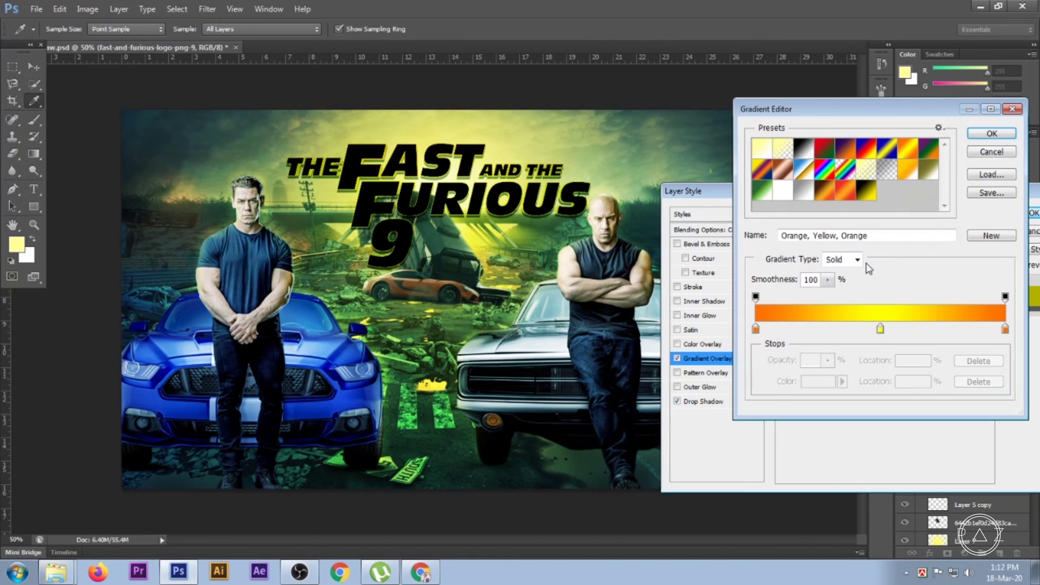
Step: Make the gradient all yellow: recolour the left stop, delete the orange stop, move it to about 51%
{"action": "double_click", "coordinate": [756, 329]}
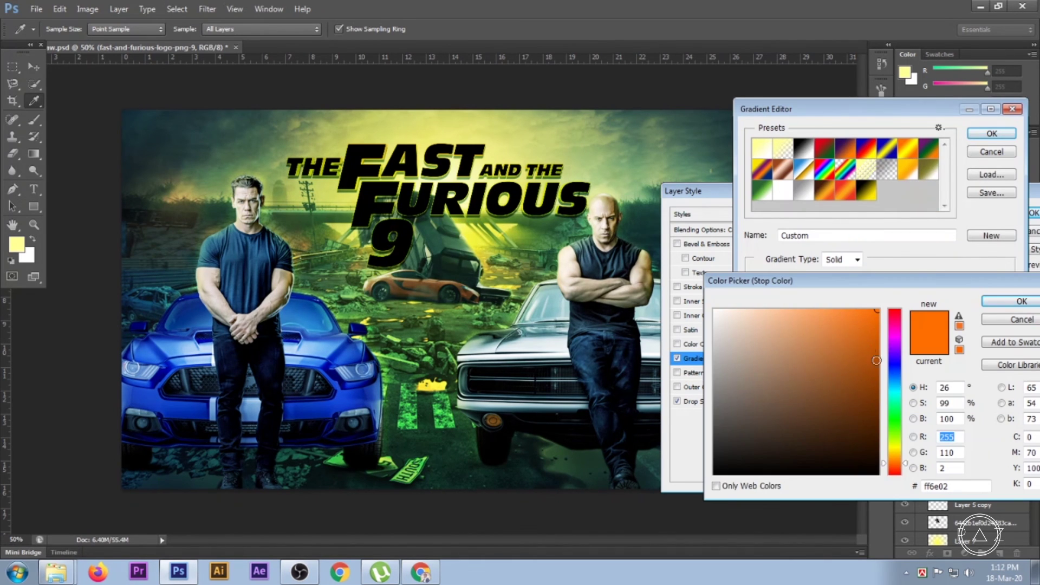
{"action": "left_click_drag", "start_coordinate": [895, 454], "coordinate": [894, 445]}
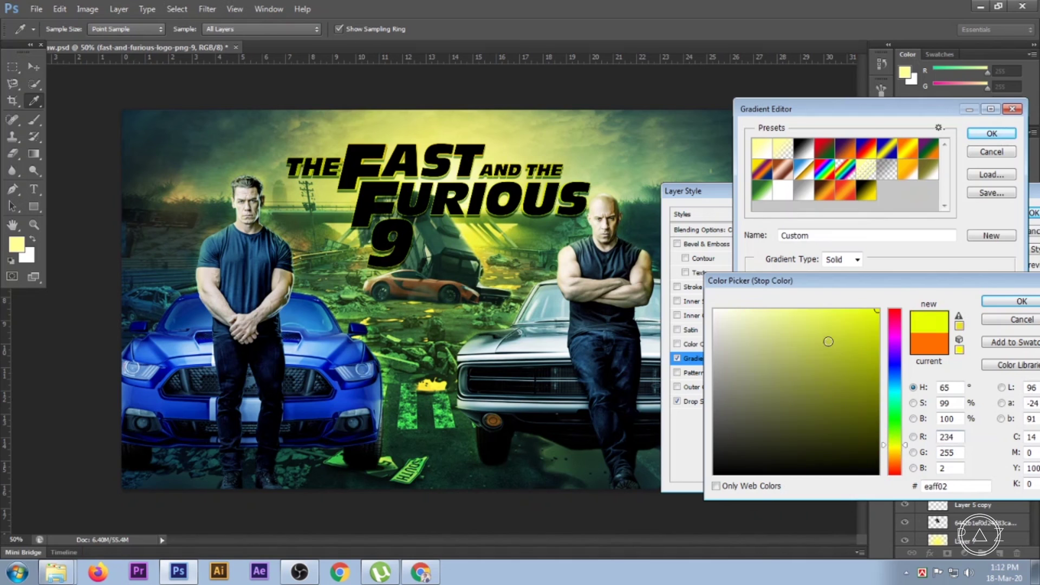
{"action": "left_click", "coordinate": [992, 302]}
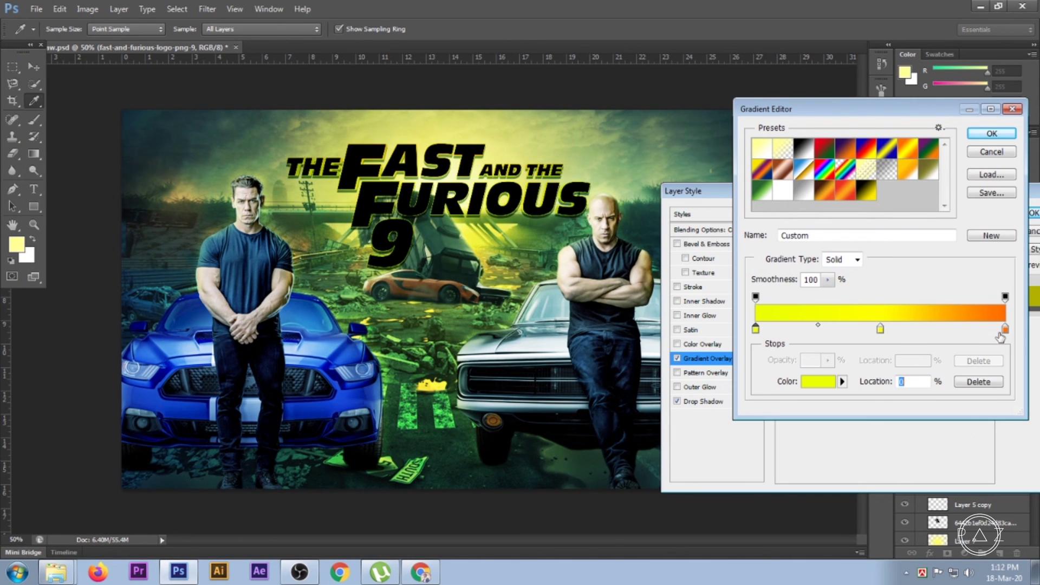
{"action": "left_click_drag", "start_coordinate": [1006, 333], "coordinate": [1000, 352]}
{"action": "left_click", "coordinate": [881, 329]}
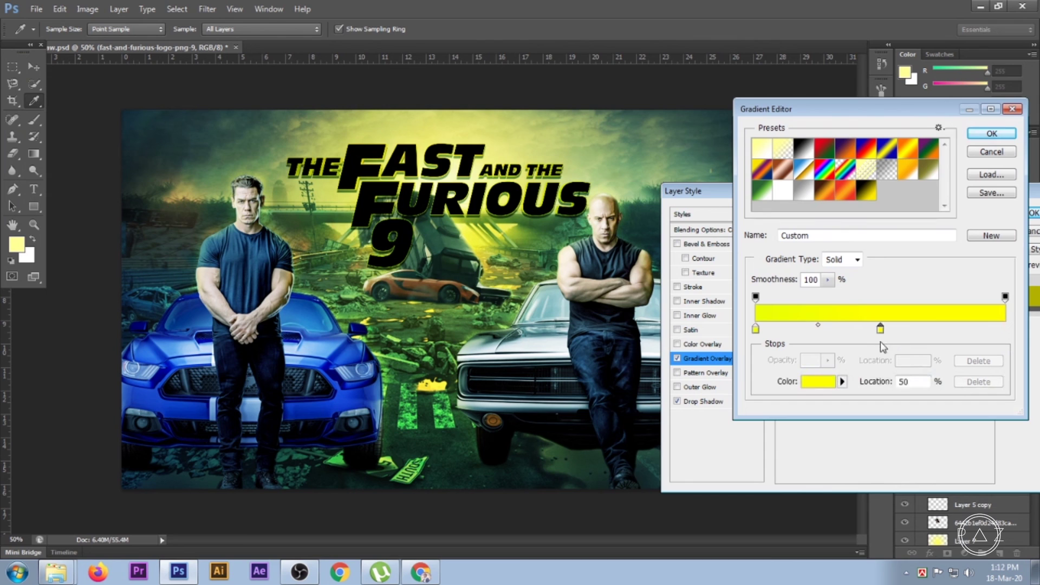
{"action": "left_click", "coordinate": [756, 330]}
{"action": "left_click_drag", "start_coordinate": [757, 330], "coordinate": [880, 330]}
{"action": "left_click", "coordinate": [981, 135]}
Step: Make the gradient stop a more saturated yellow, then cancel the Layer Style changes
{"action": "left_click", "coordinate": [677, 358]}
{"action": "left_click", "coordinate": [884, 263]}
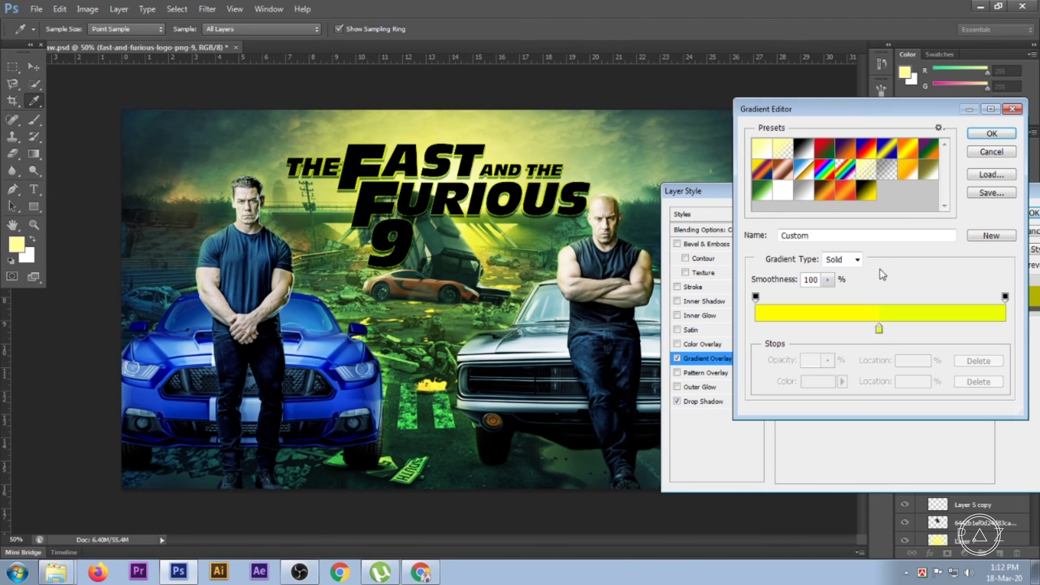
{"action": "double_click", "coordinate": [879, 328]}
{"action": "mouse_move", "coordinate": [841, 320]}
{"action": "left_mouse_down"}
{"action": "mouse_move", "coordinate": [826, 305]}
{"action": "mouse_move", "coordinate": [795, 309]}
{"action": "left_mouse_up"}
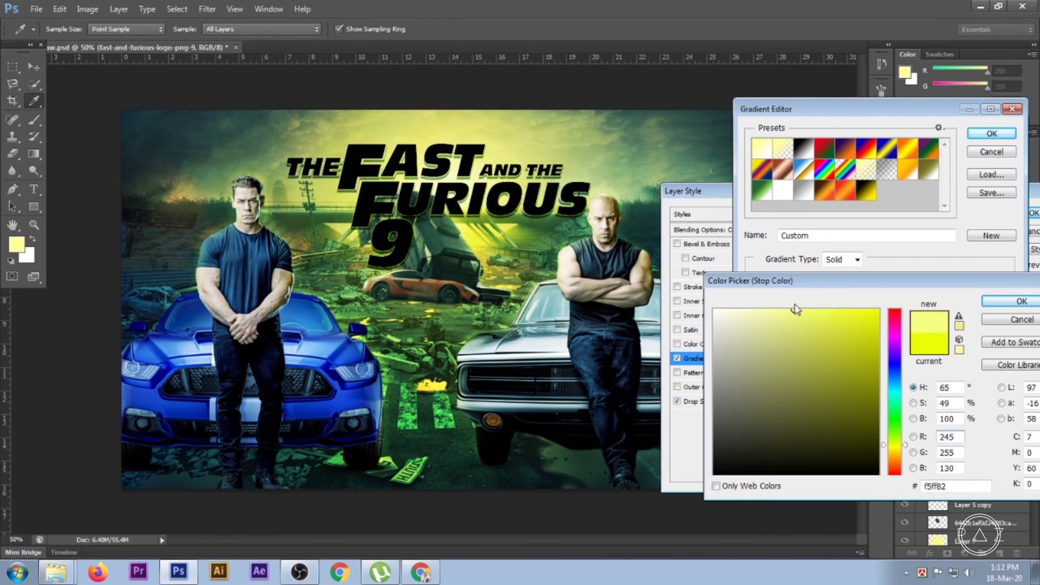
{"action": "left_click_drag", "start_coordinate": [796, 309], "coordinate": [839, 297]}
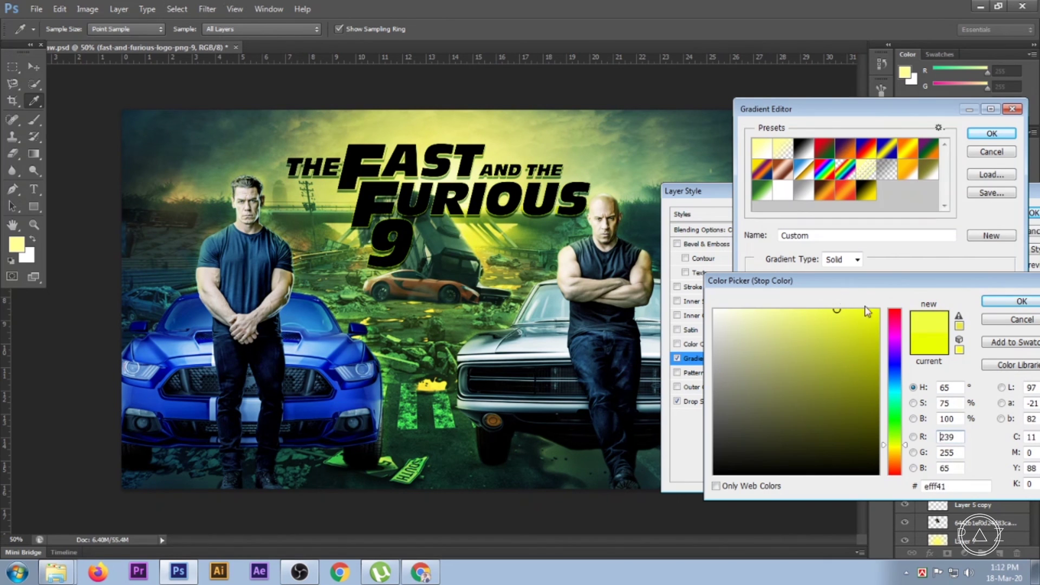
{"action": "left_click", "coordinate": [997, 302]}
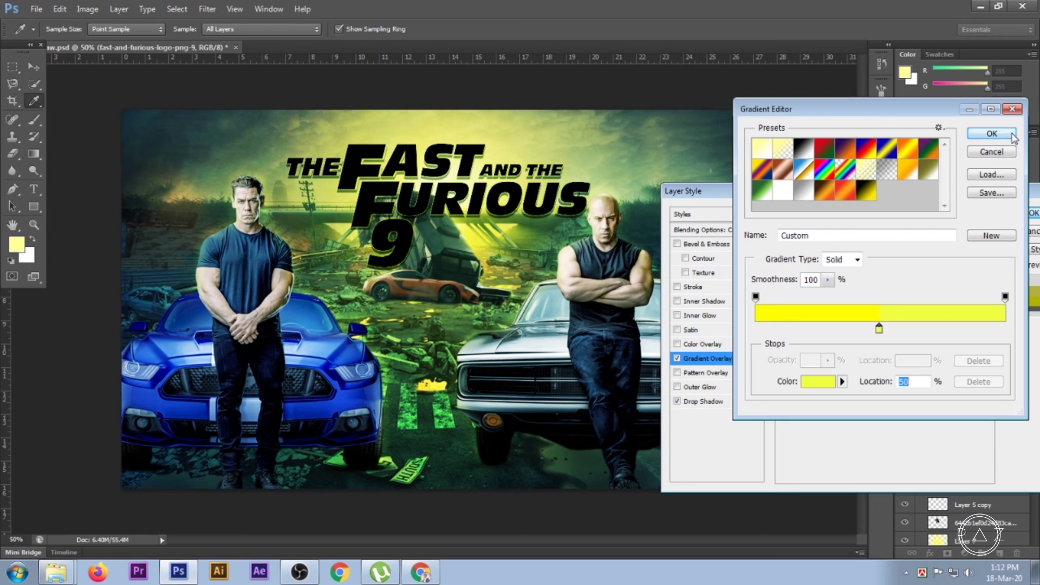
{"action": "left_click", "coordinate": [991, 134]}
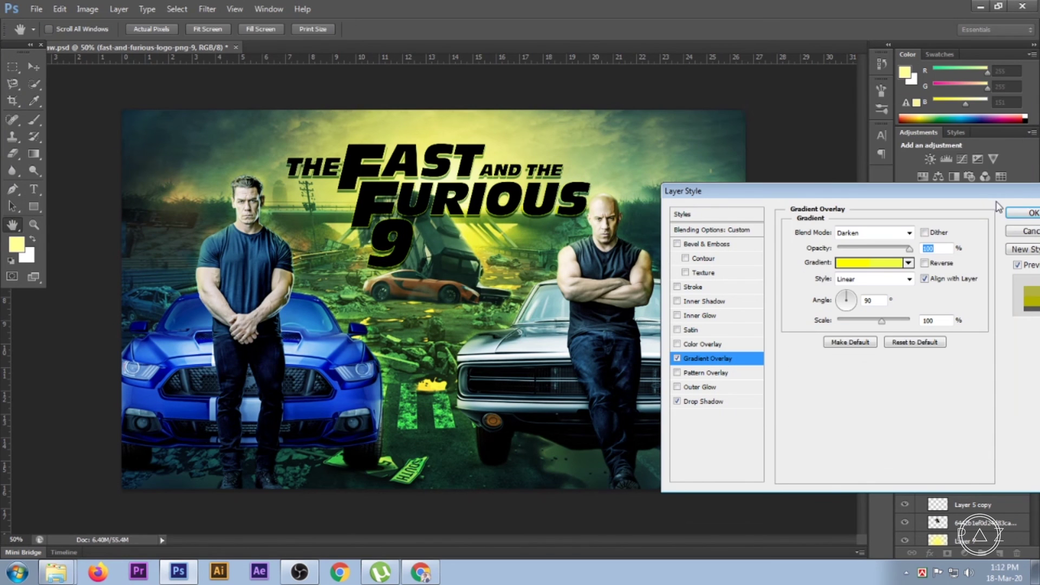
{"action": "left_click_drag", "start_coordinate": [997, 191], "coordinate": [941, 192]}
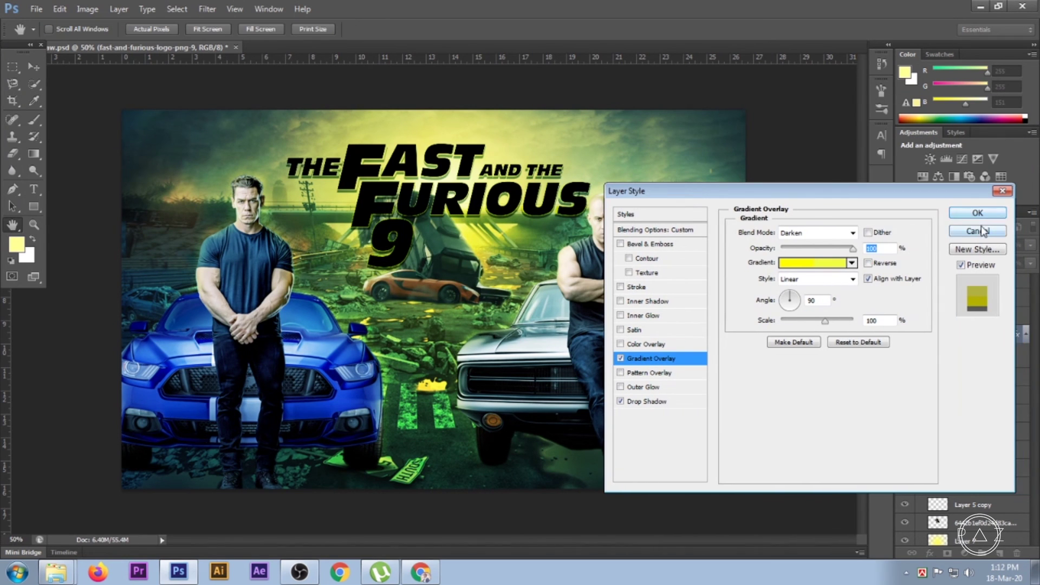
{"action": "left_click", "coordinate": [982, 231]}
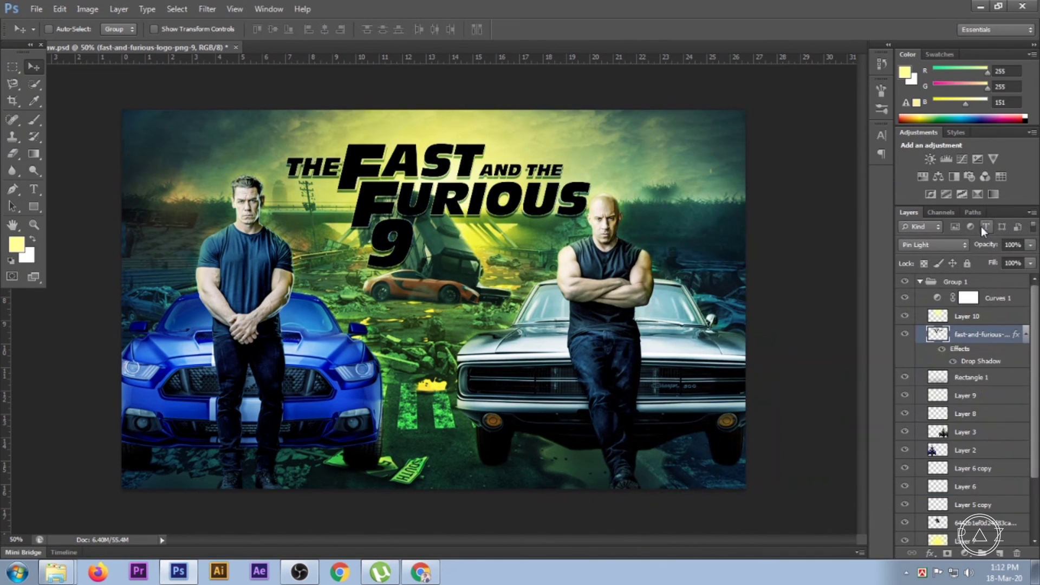